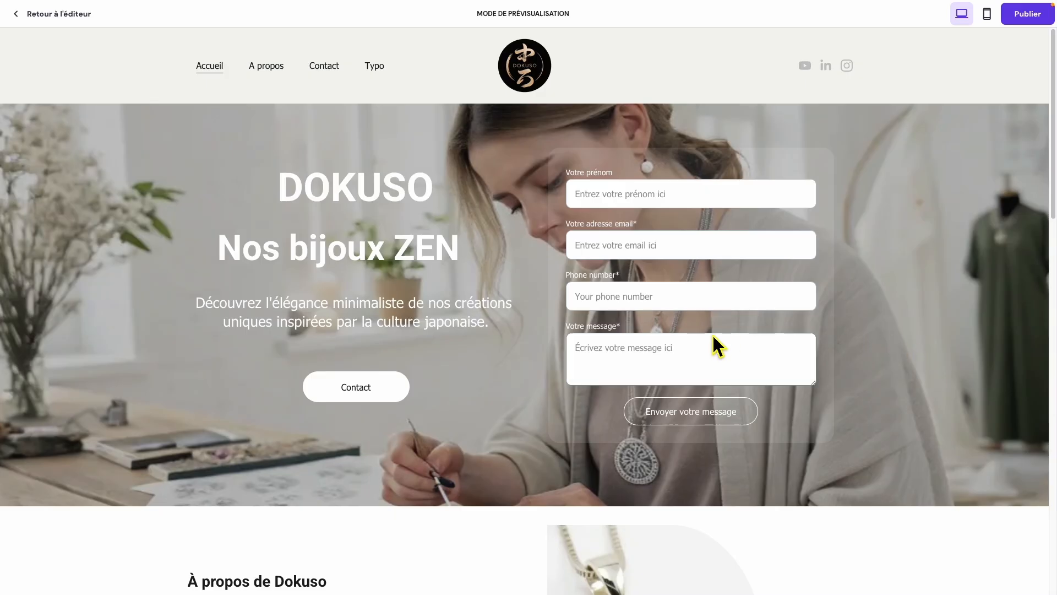
- Review the Accueil page's sections down to the customer reviews in the desktop preview
scroll(727, 346, down, 10)
scroll(754, 346, down, 8)
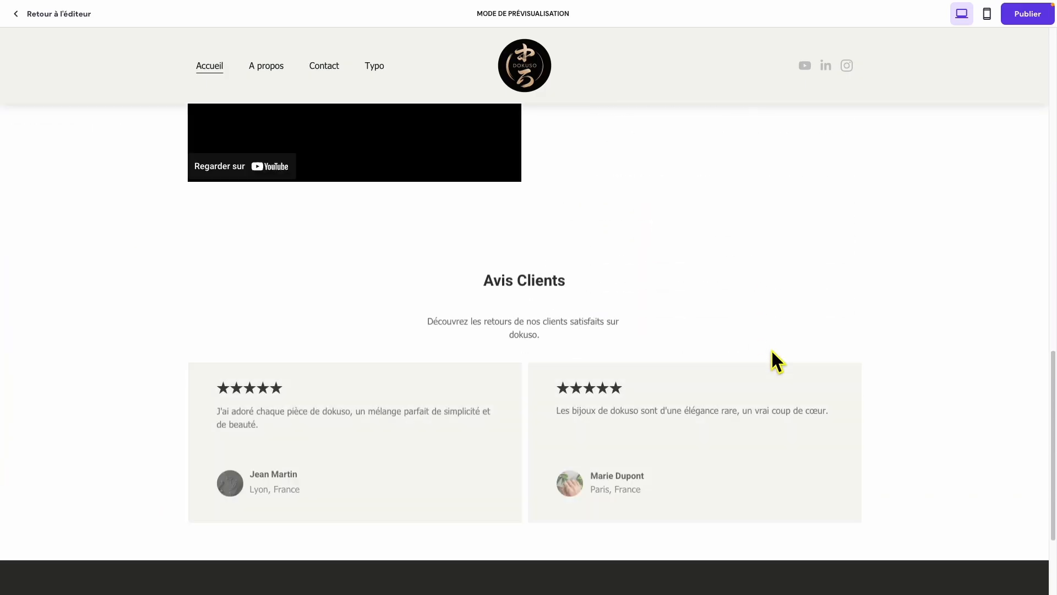
scroll(771, 353, up, 15)
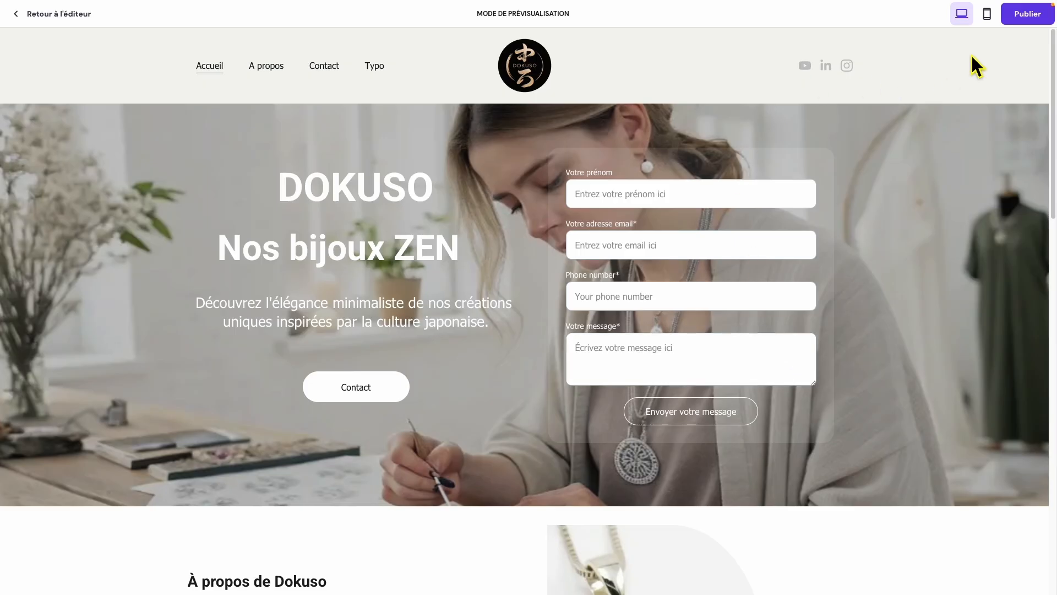
- Check the Accueil, A propos and Contact pages and the navigation menu in the mobile preview, and return to the desktop preview
click(988, 19)
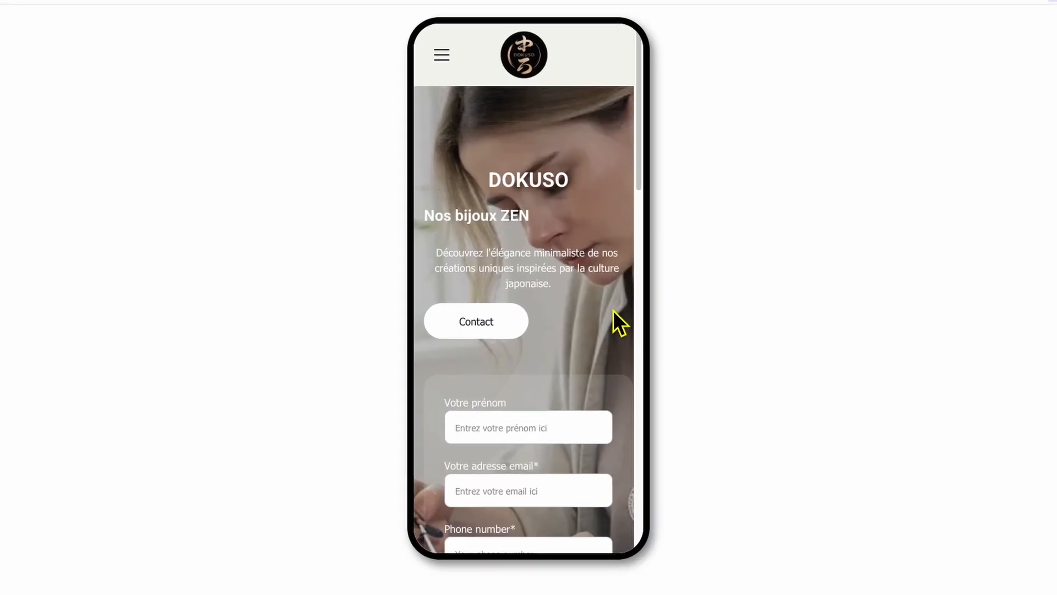
scroll(614, 309, down, 12)
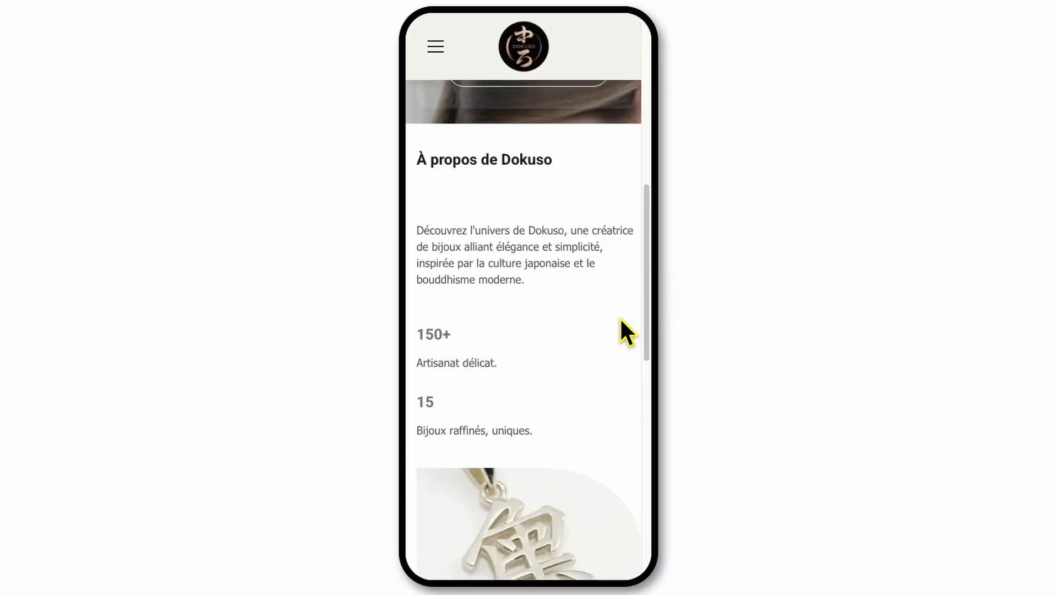
scroll(620, 321, up, 12)
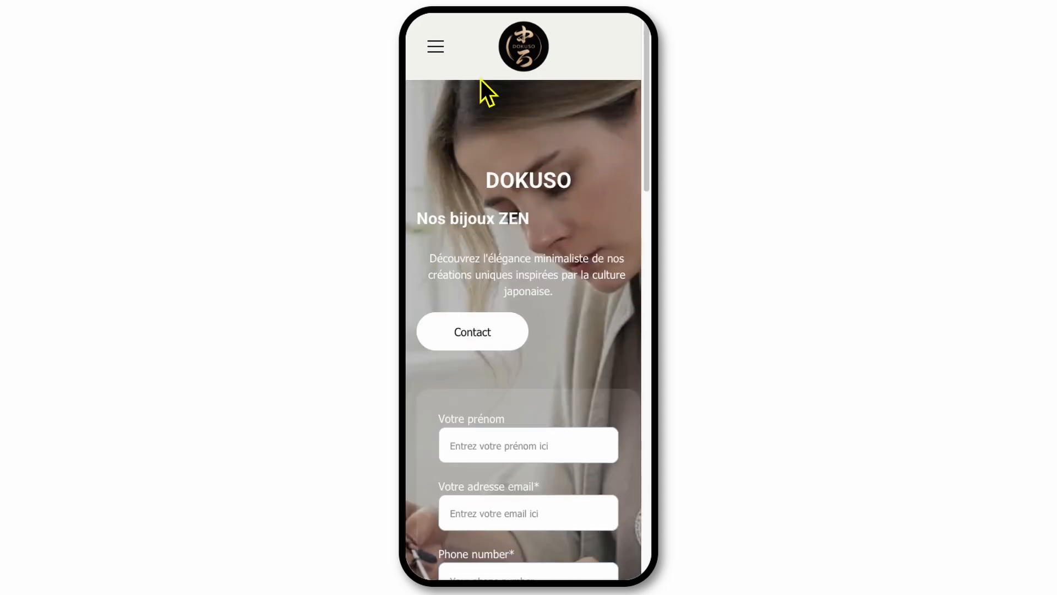
click(447, 54)
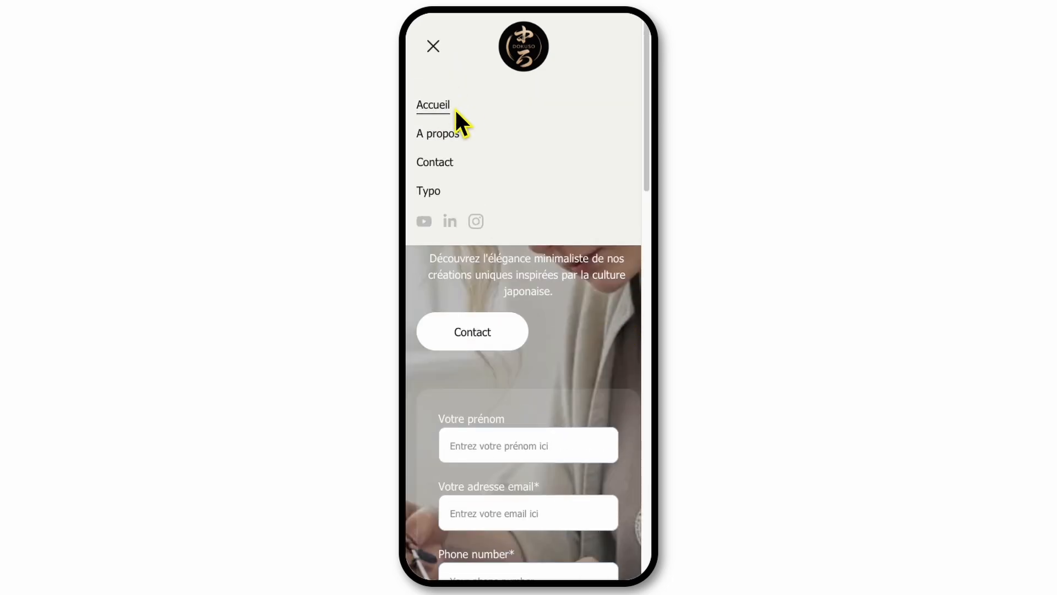
click(450, 138)
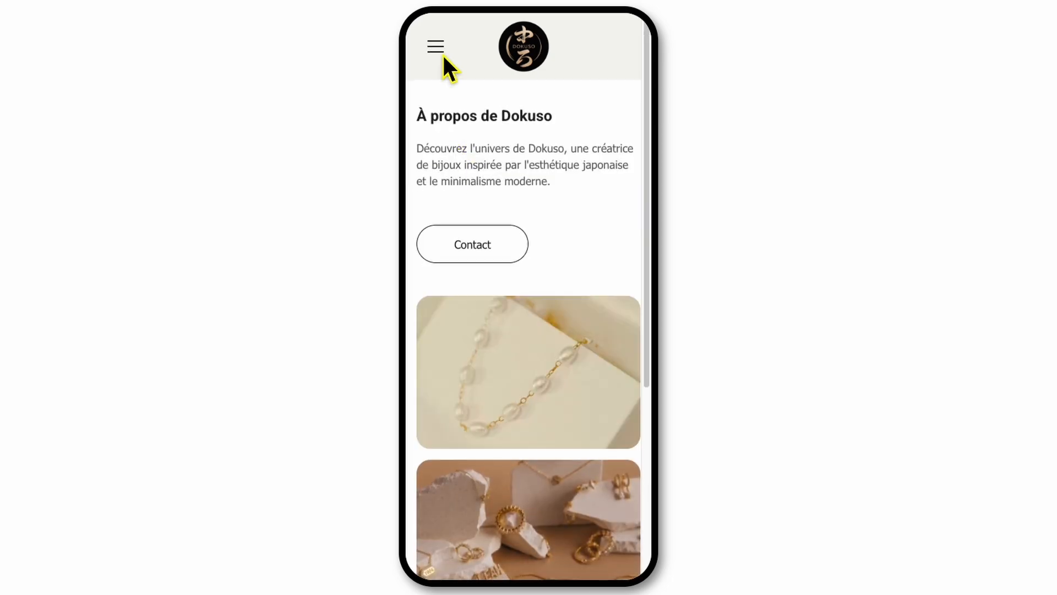
click(439, 52)
click(444, 161)
click(435, 44)
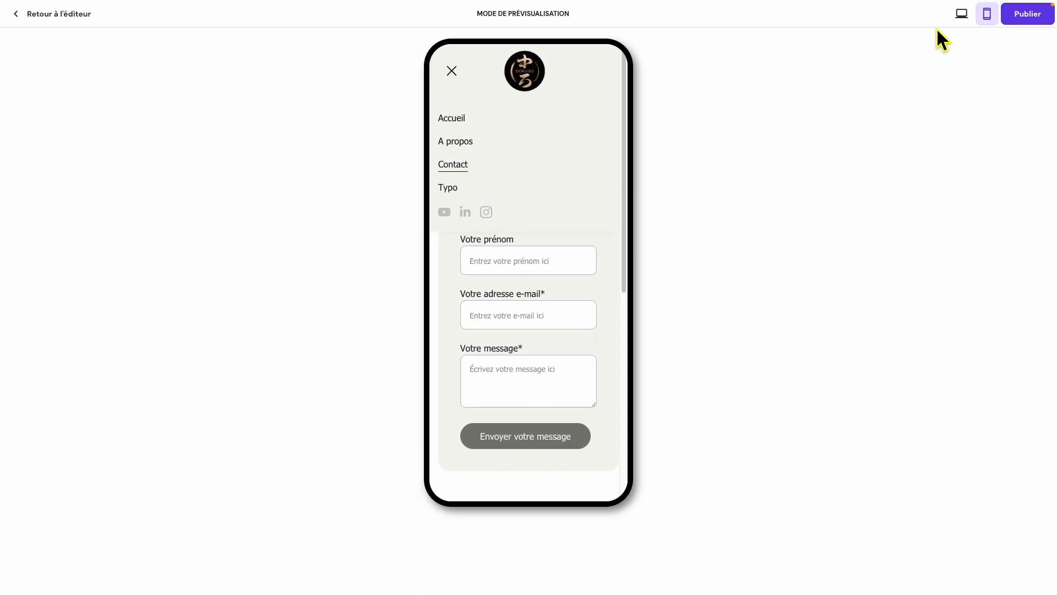
click(962, 13)
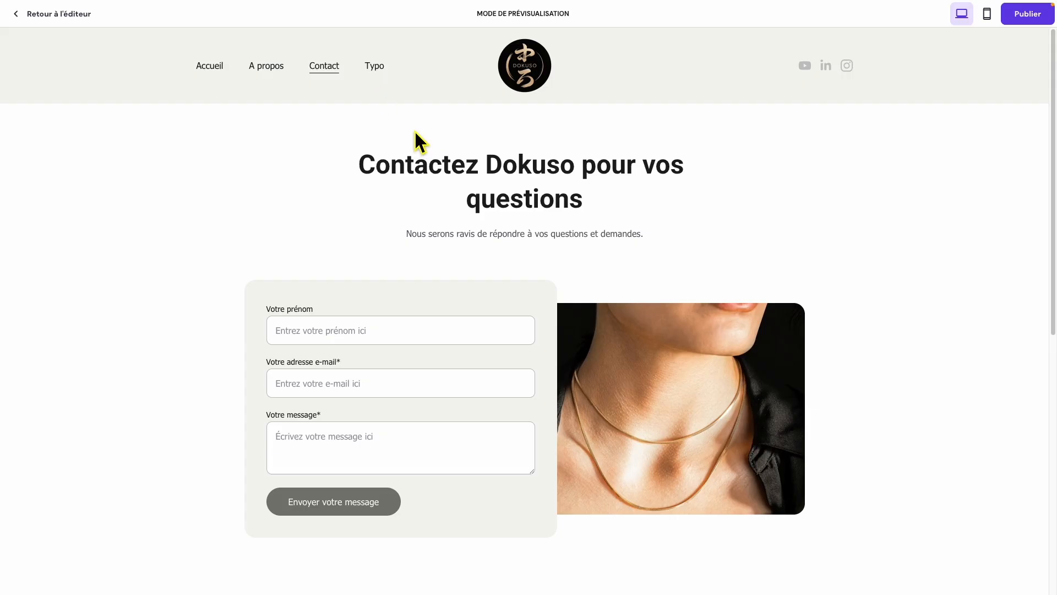
- Return to the editor and delete the Typo page from the main navigation
click(67, 15)
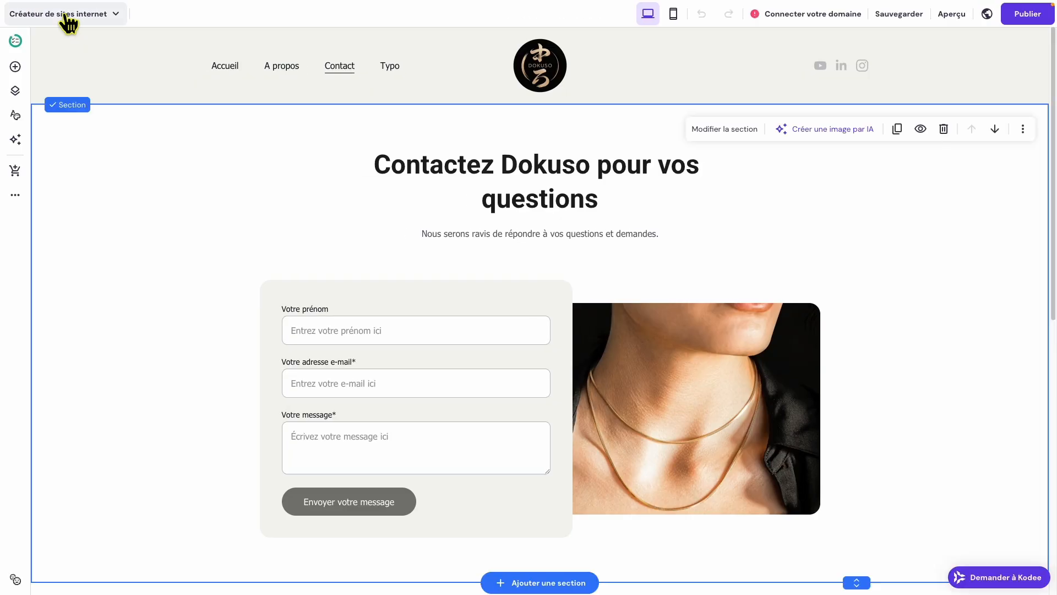
click(16, 91)
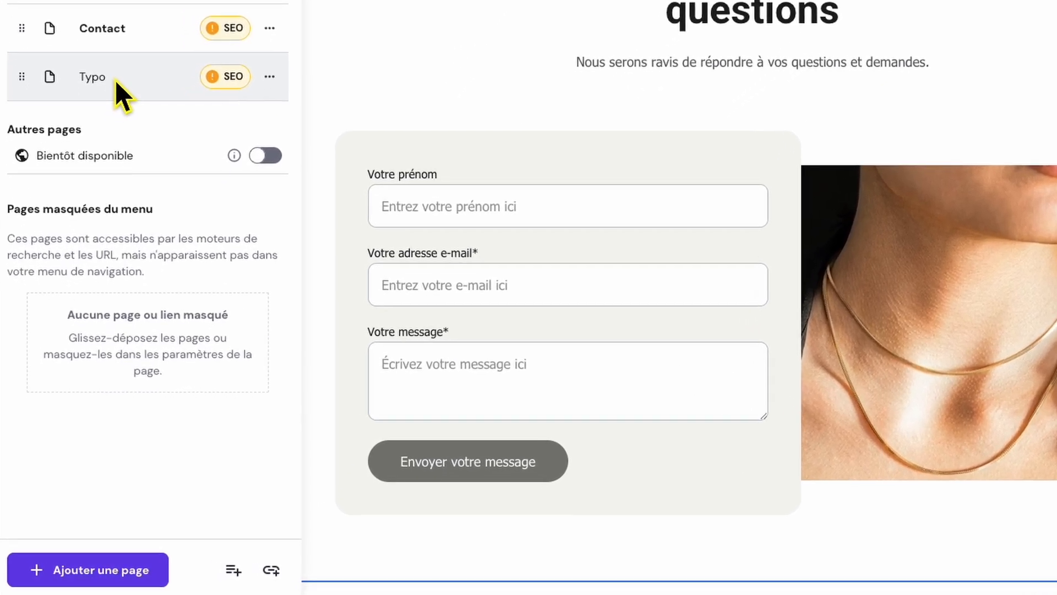
click(269, 76)
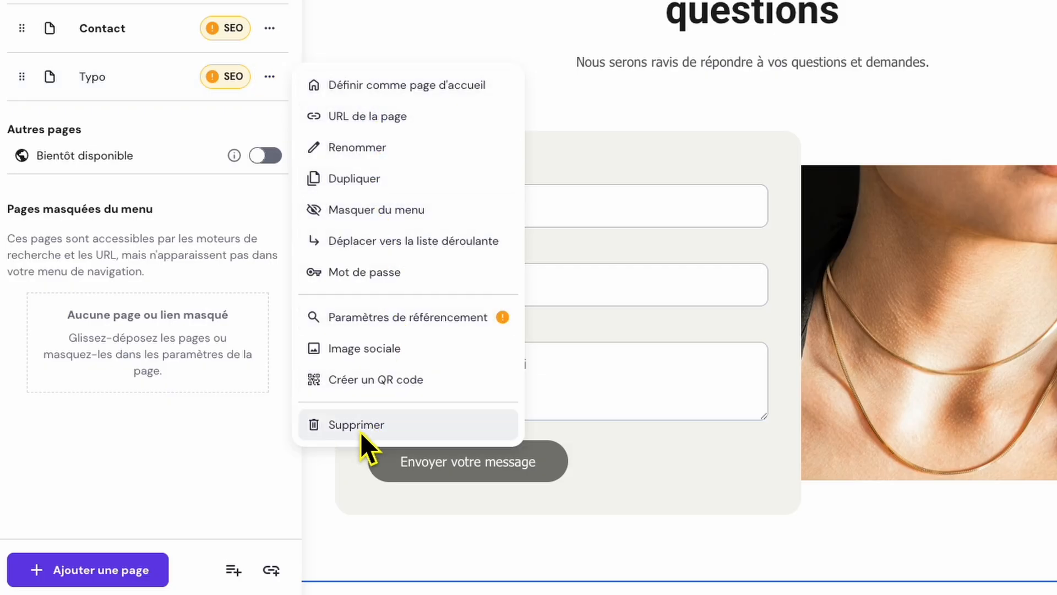
click(362, 432)
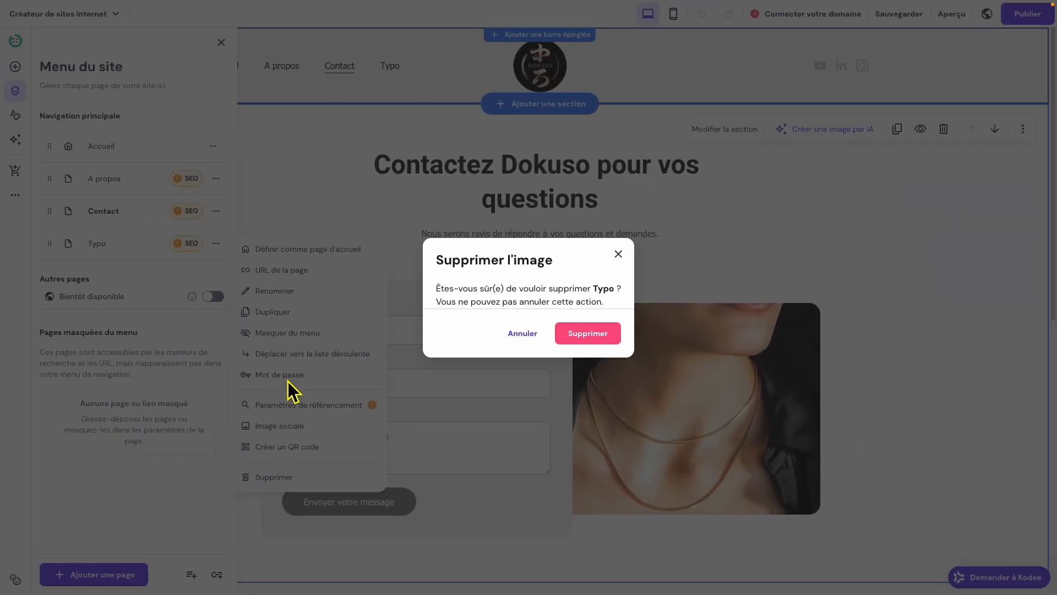
click(600, 335)
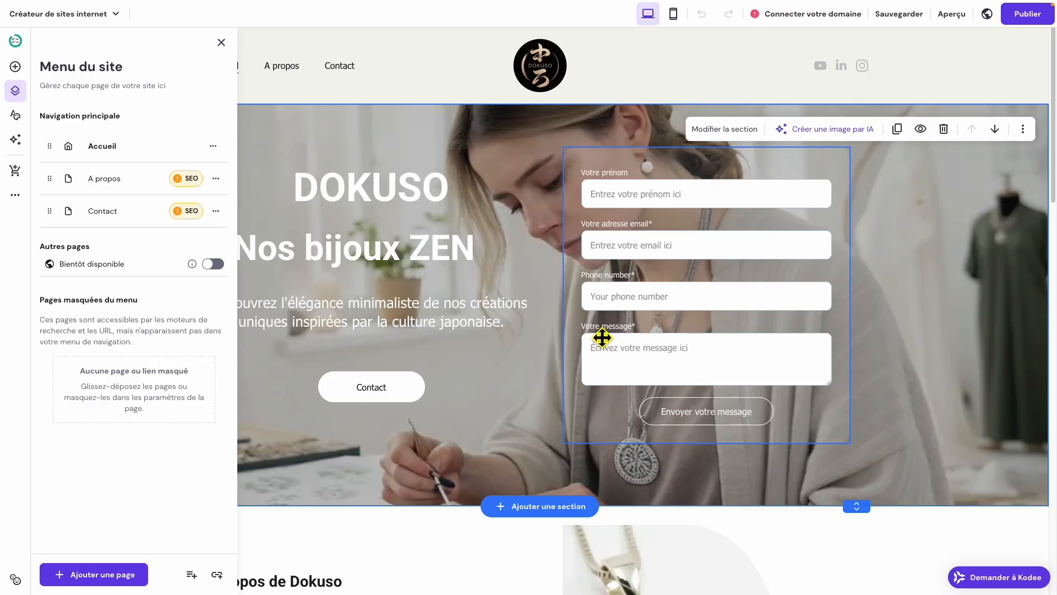
click(222, 42)
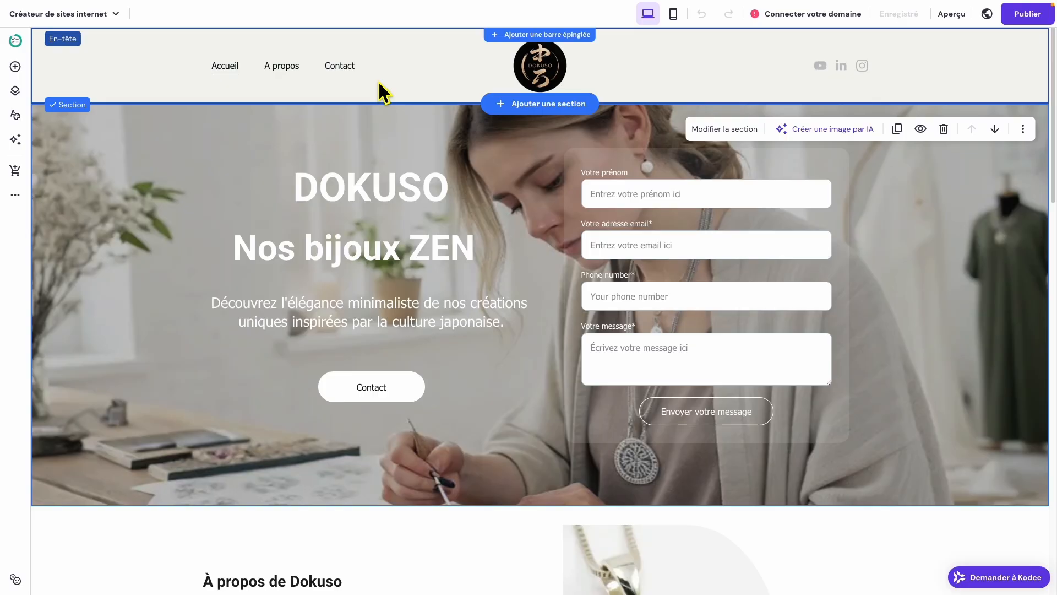
- Browse the Contact and Services page templates, and add a Blog page from the blog template
click(20, 90)
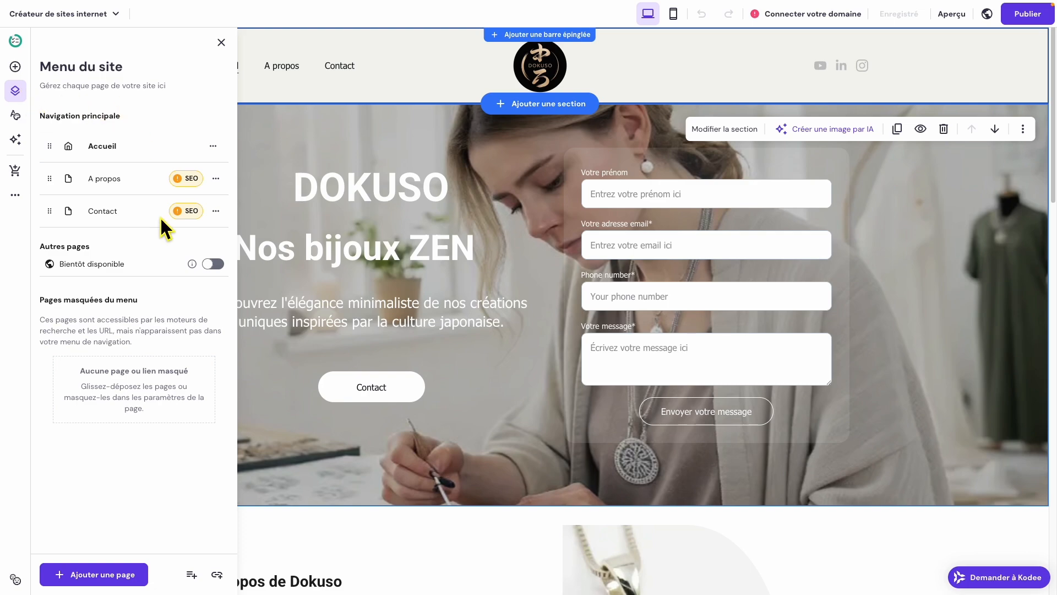
click(105, 582)
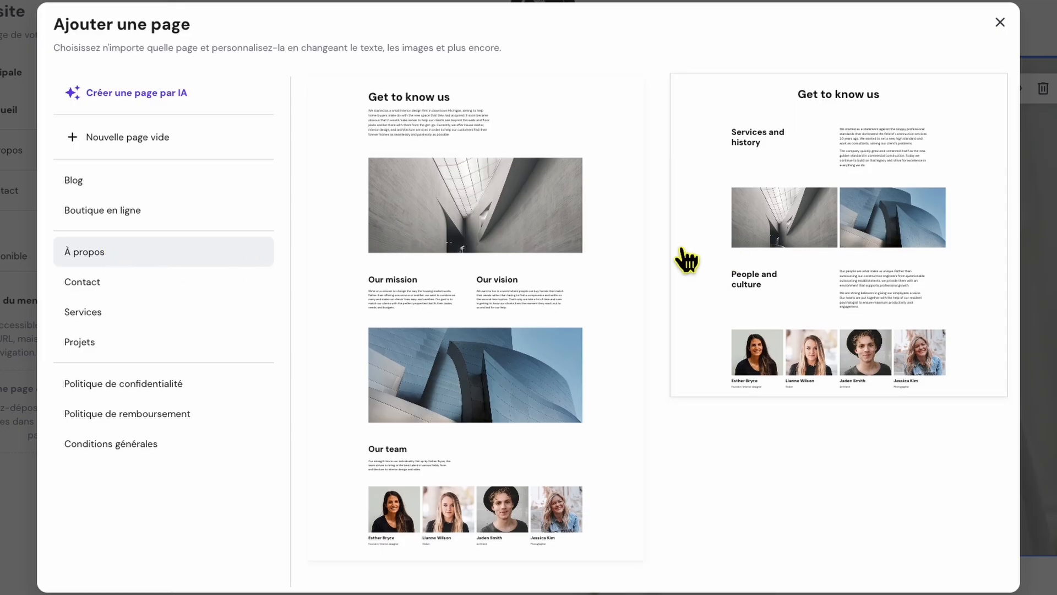
click(145, 287)
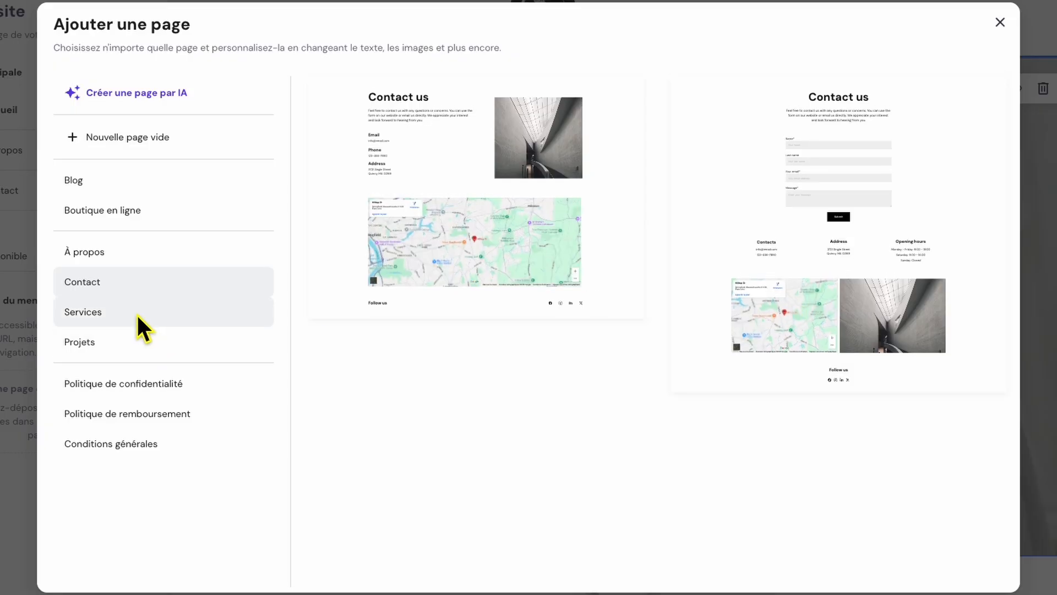
click(138, 315)
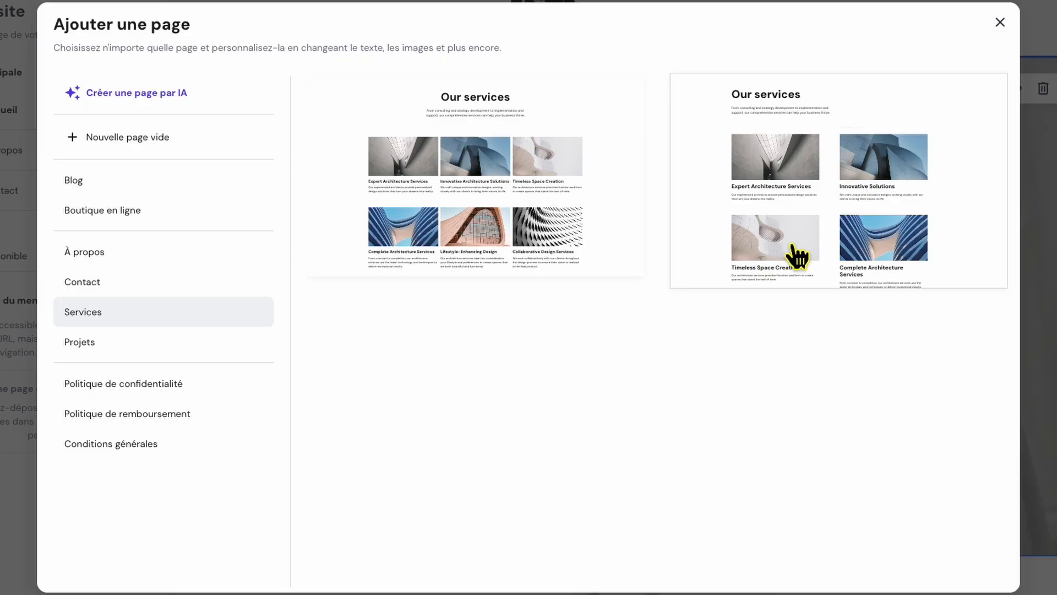
click(80, 180)
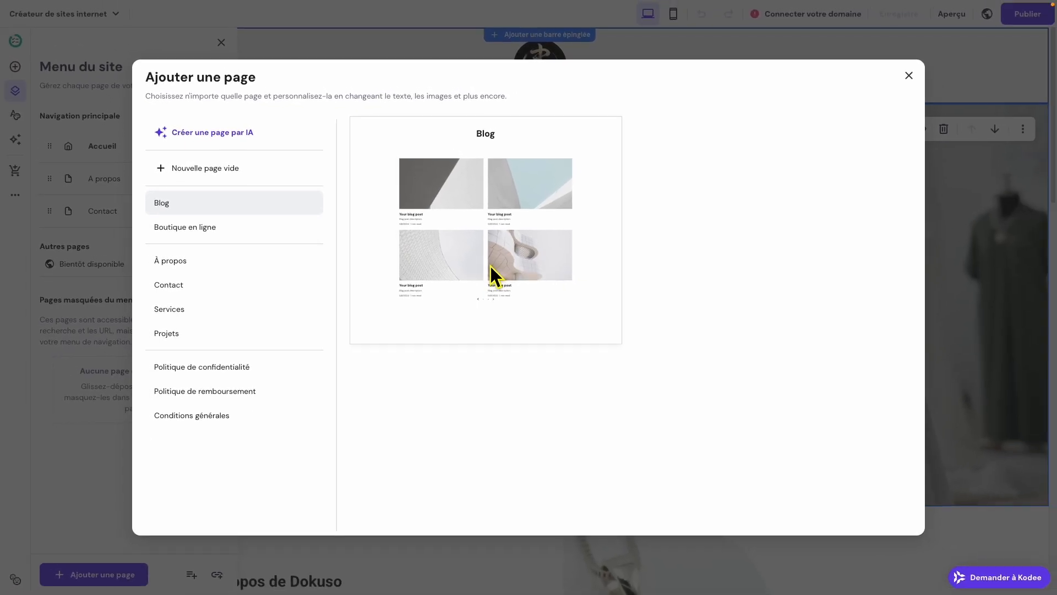
click(469, 186)
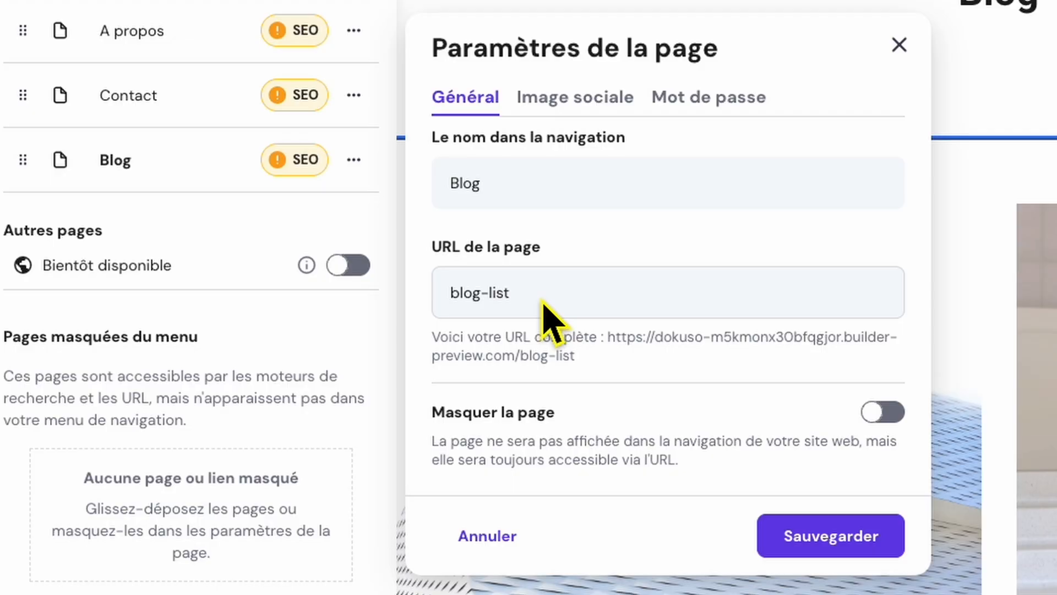
- Set the Blog page's URL to article-bijou-cadeau-fantaisie, check its social image and password settings, and save the page settings
triple_click(542, 300)
text(article-bijou-cadeau-fantaisie)
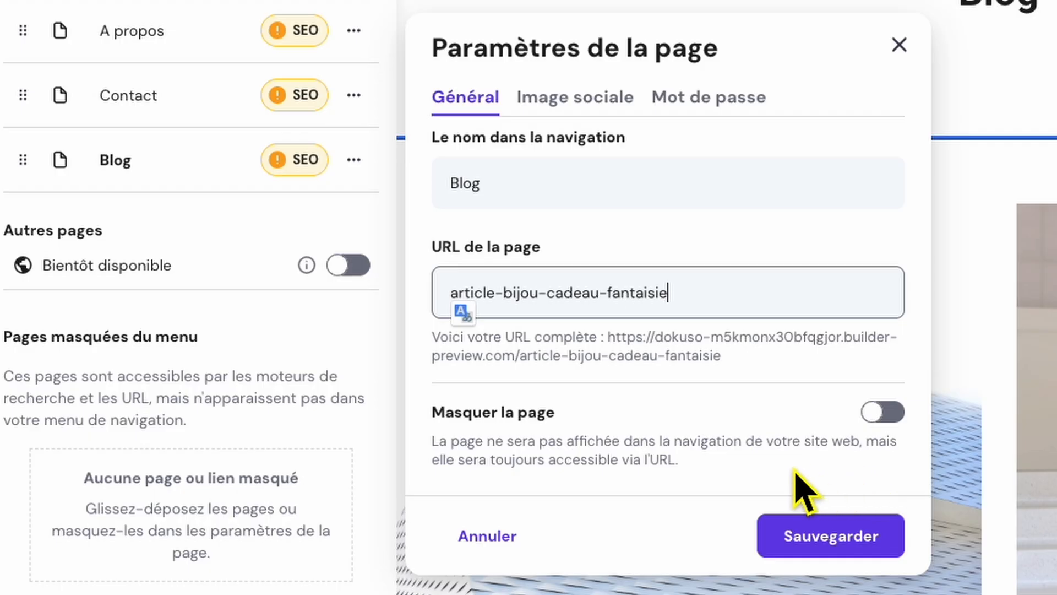
click(608, 104)
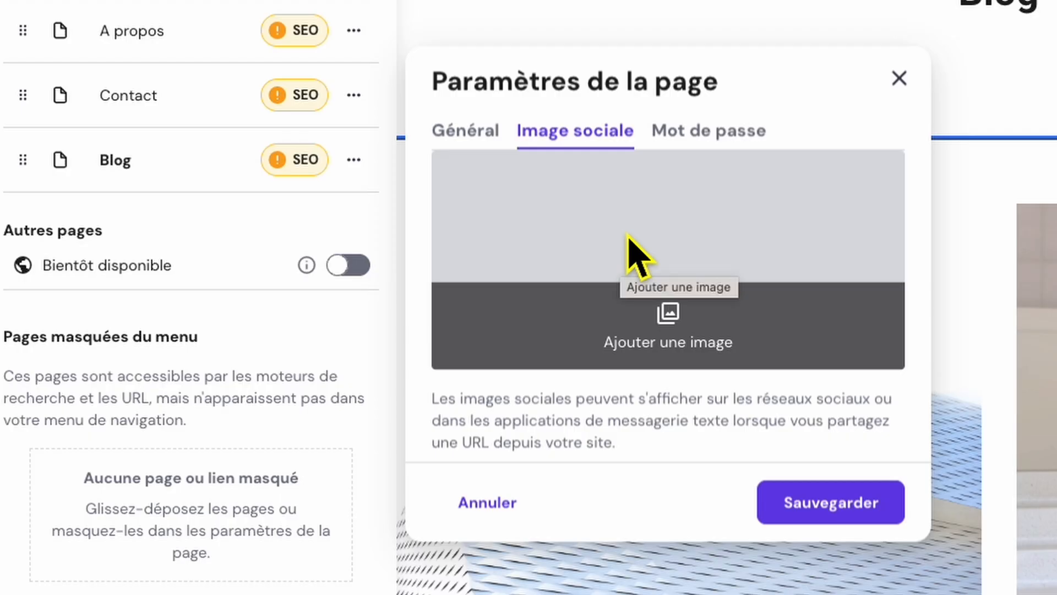
click(734, 134)
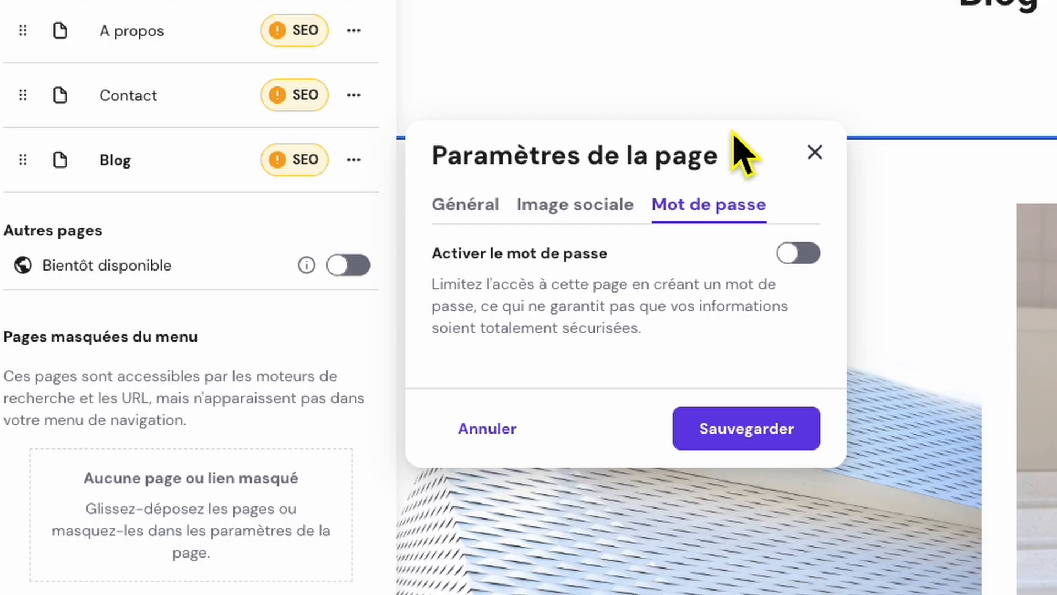
click(488, 204)
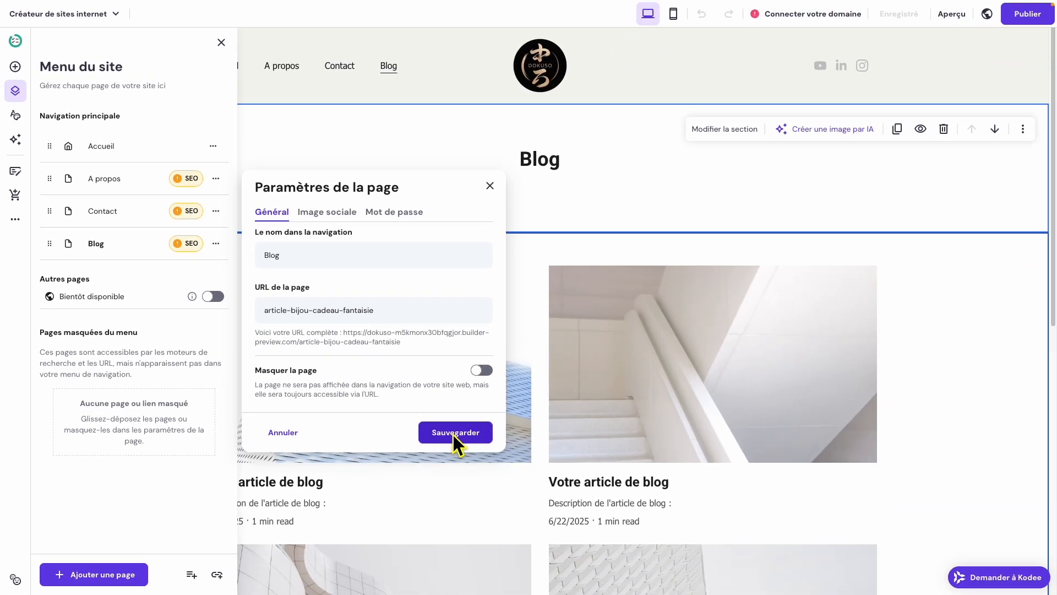
click(453, 433)
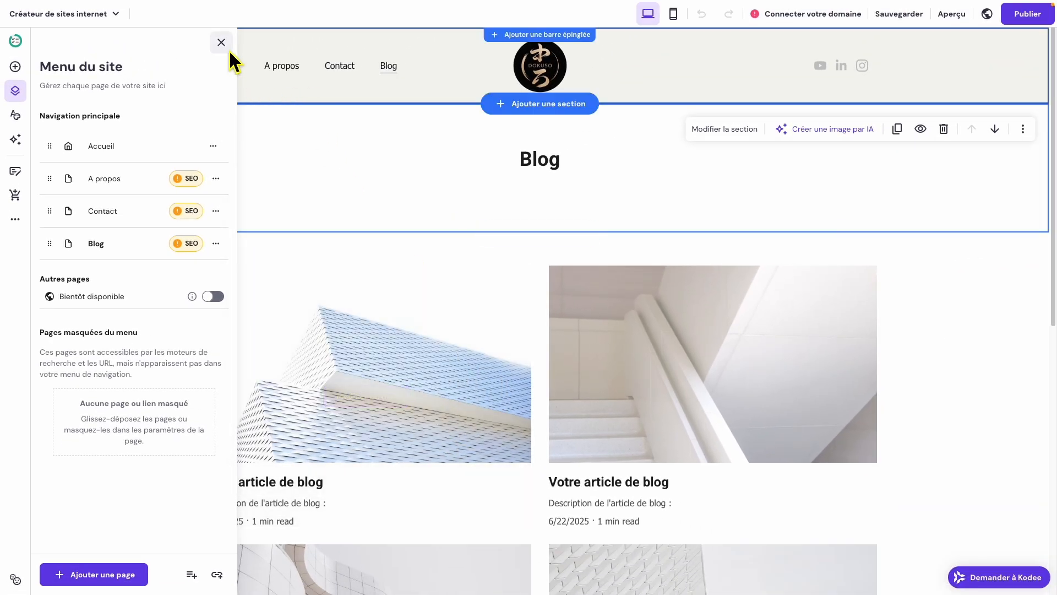
click(221, 43)
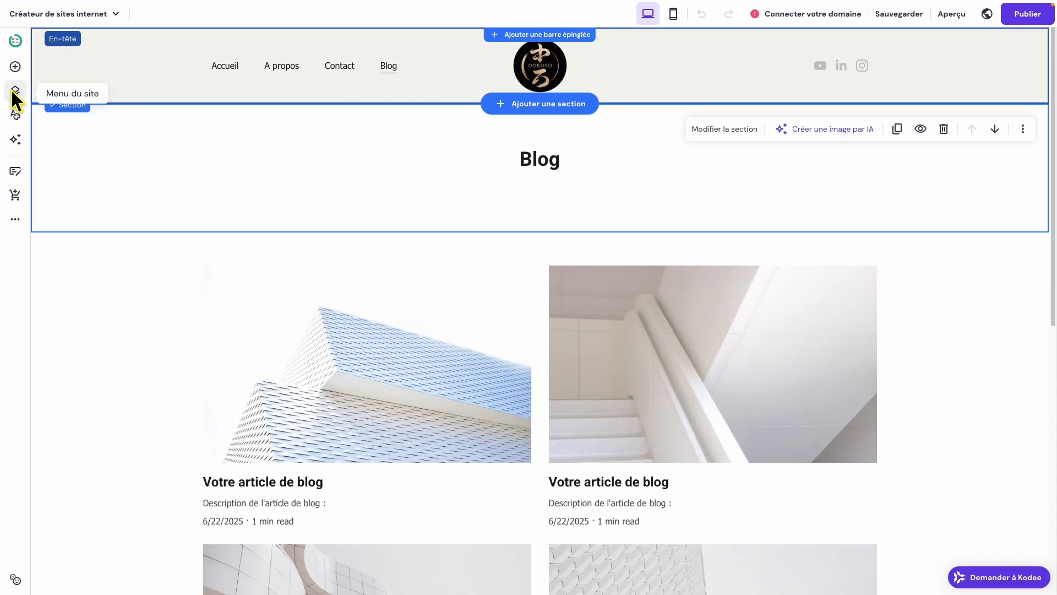
- Move the Blog page directly after Accueil in the main navigation
click(14, 92)
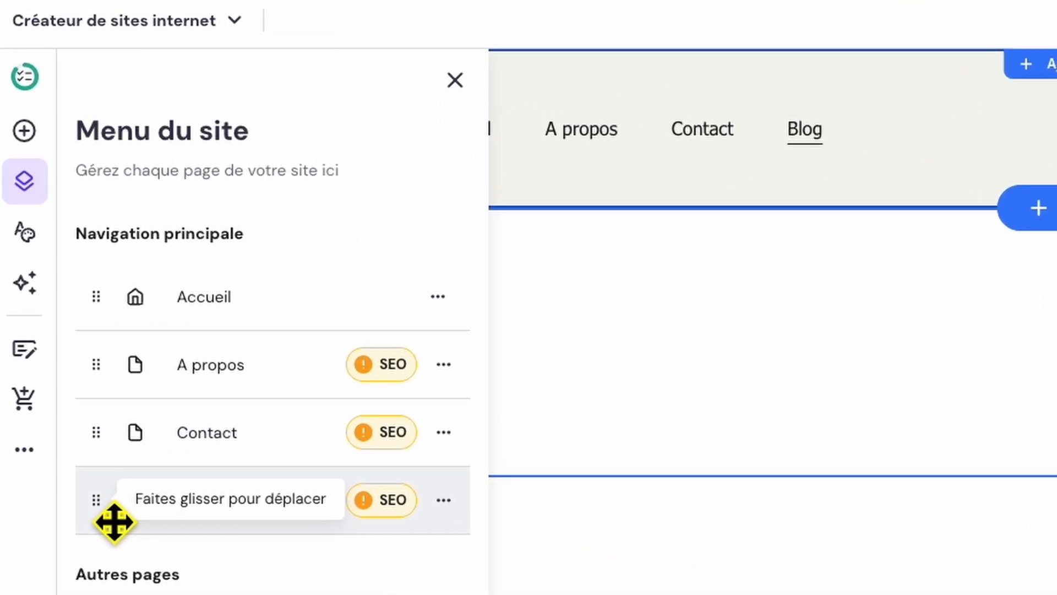
drag(114, 522, 102, 376)
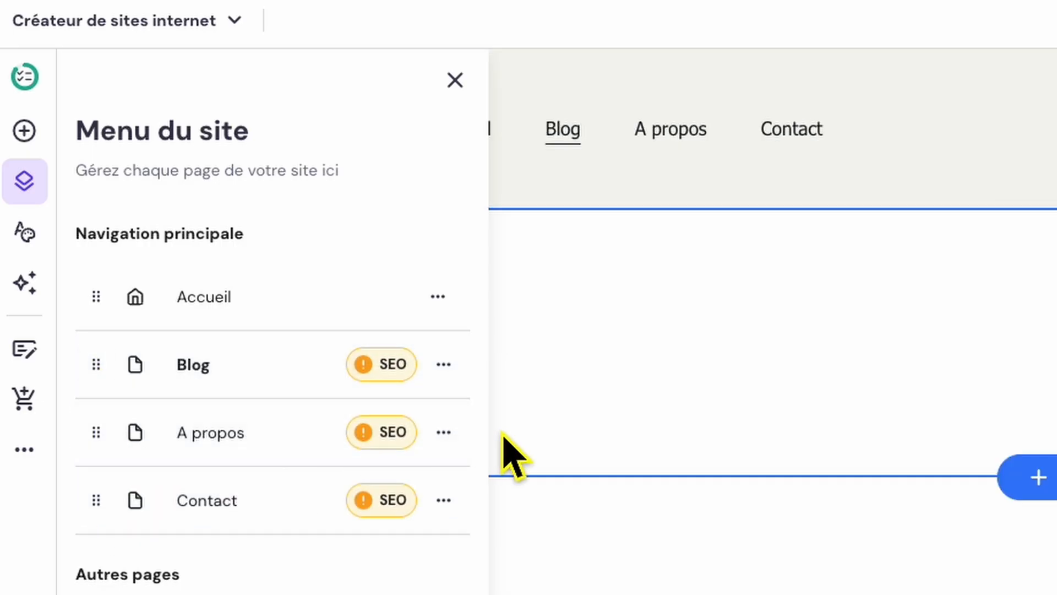
click(469, 88)
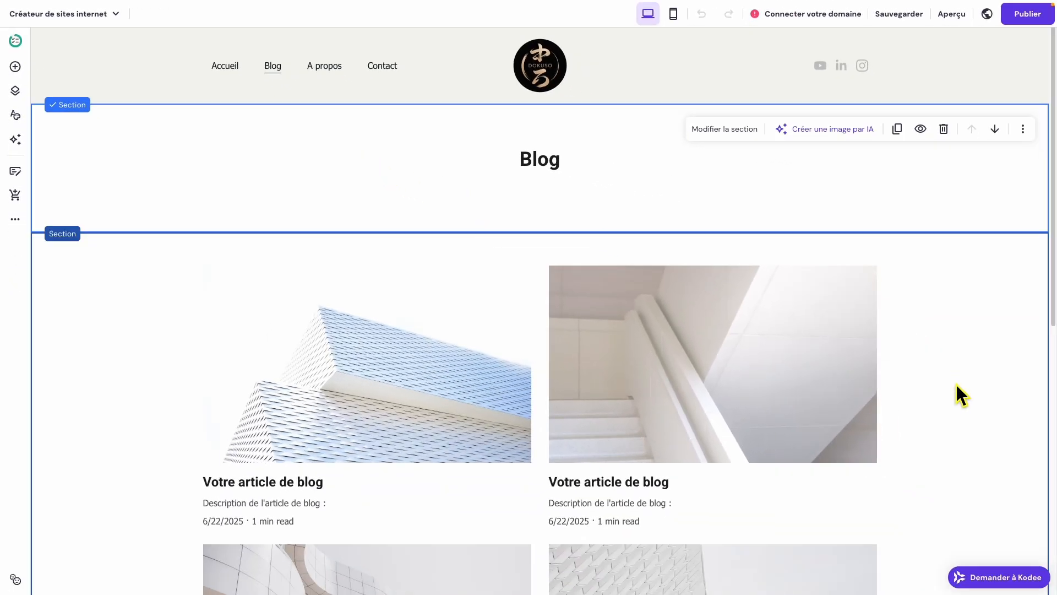
- Start the AI blog generator with a Décontracté tone and a content length of 1500-2000 mots
mouse_move(352, 383)
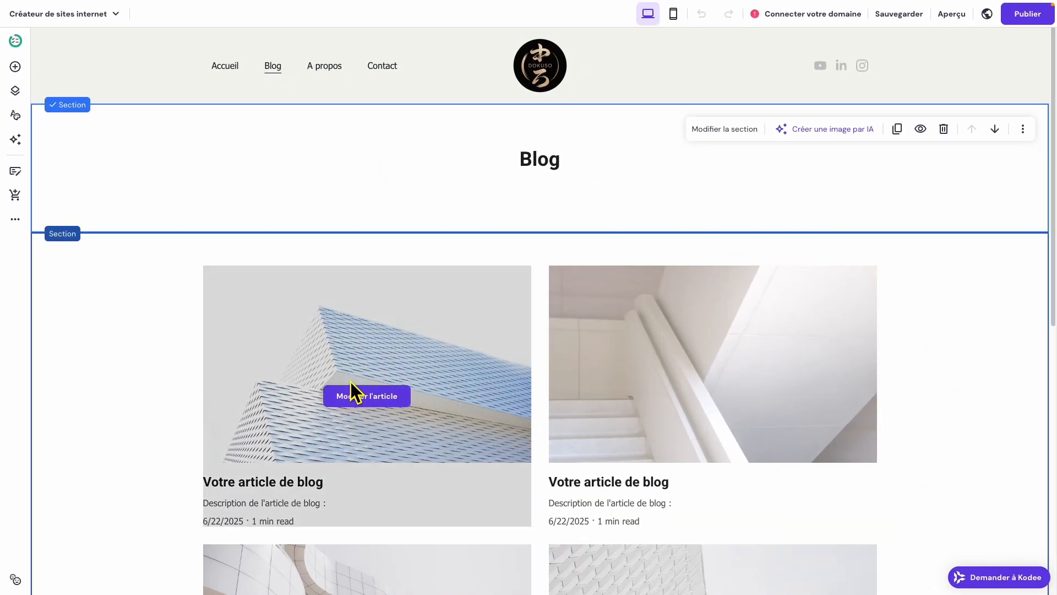
mouse_move(736, 401)
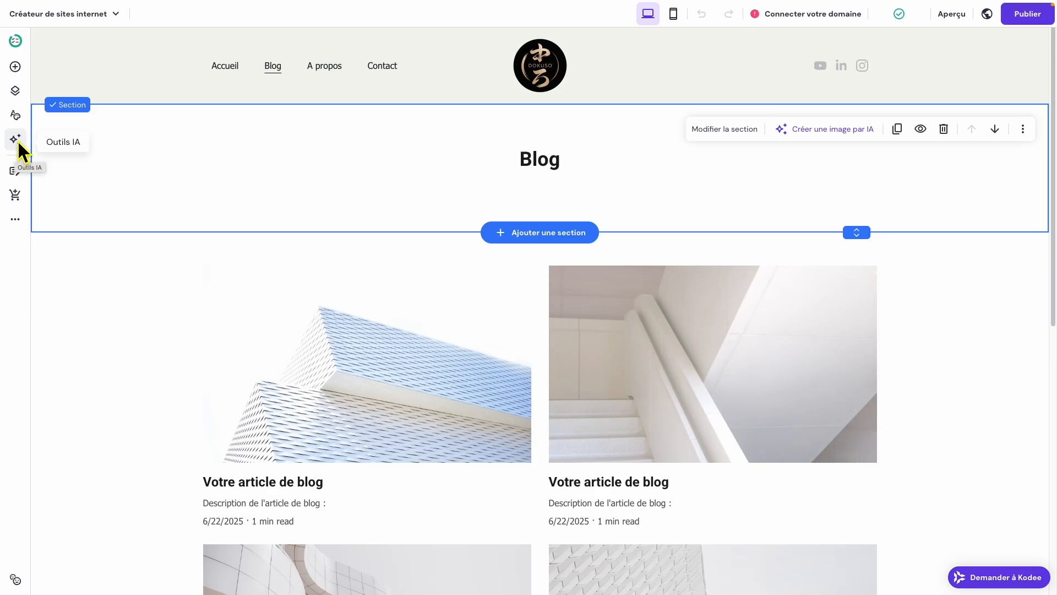
click(18, 139)
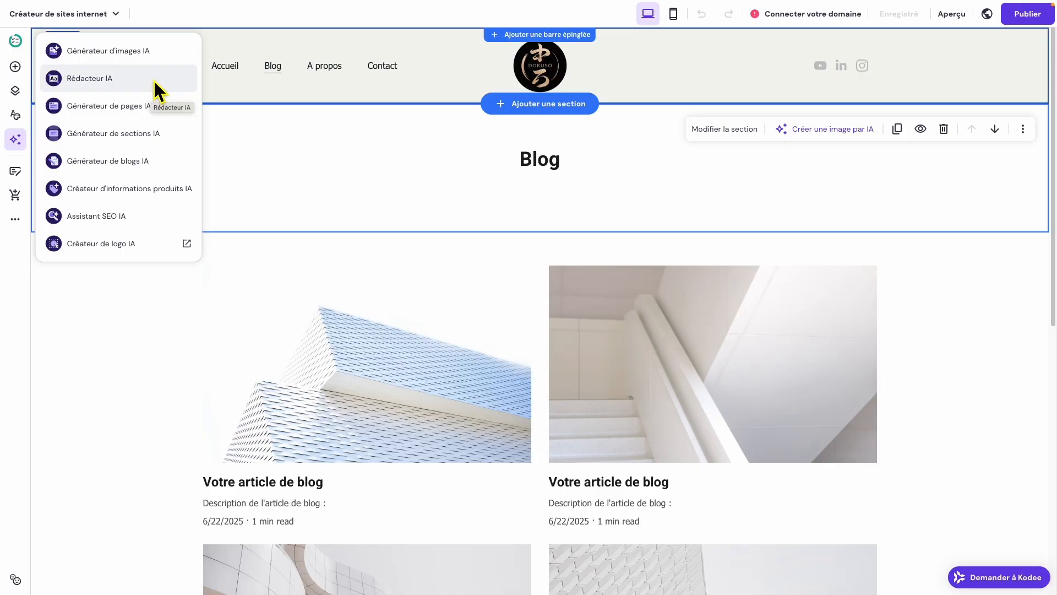
click(115, 165)
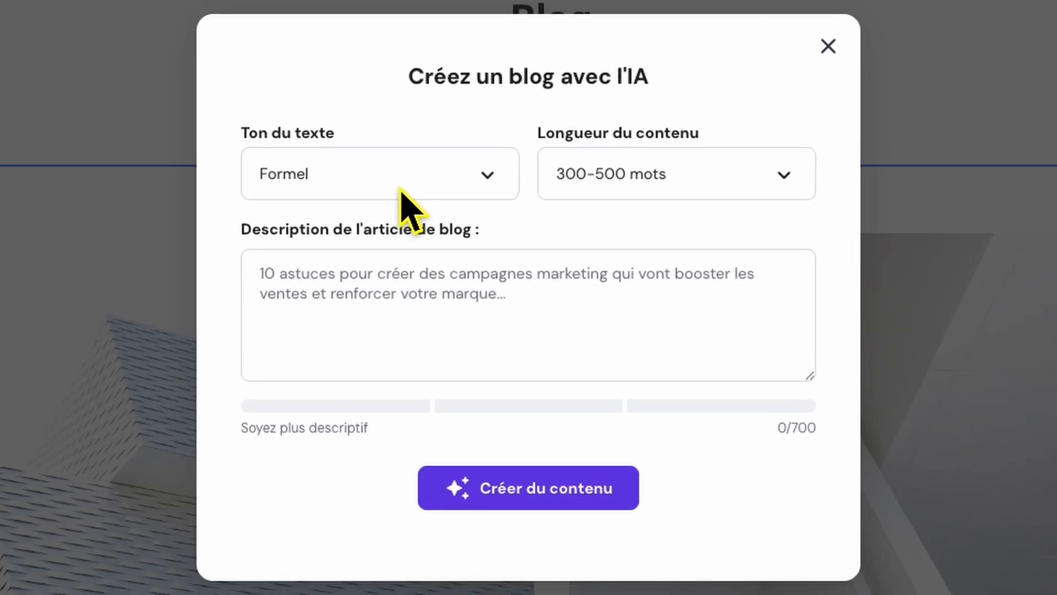
click(472, 185)
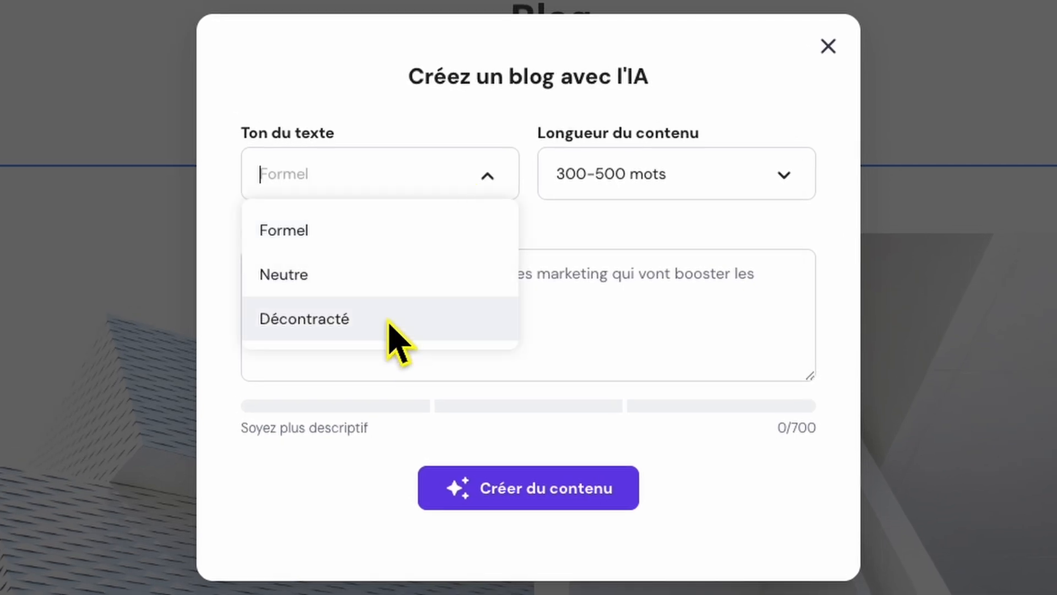
click(396, 337)
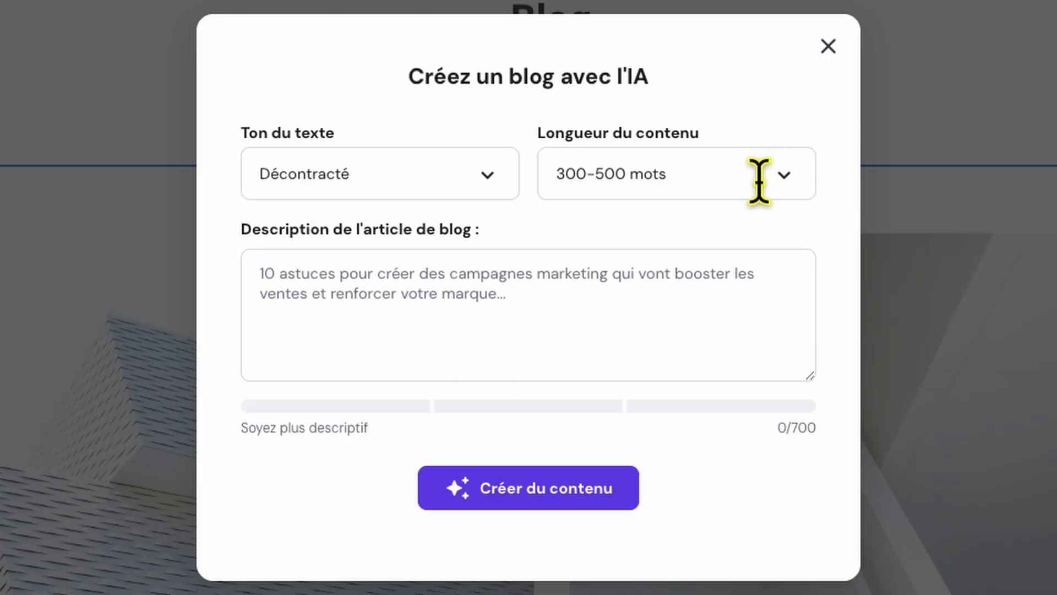
click(797, 185)
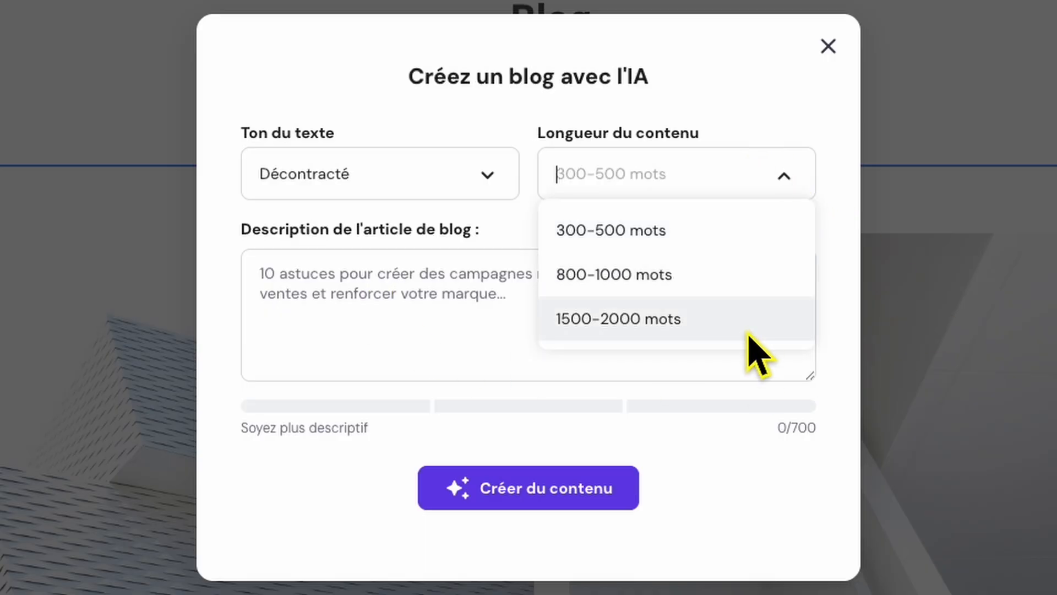
click(661, 325)
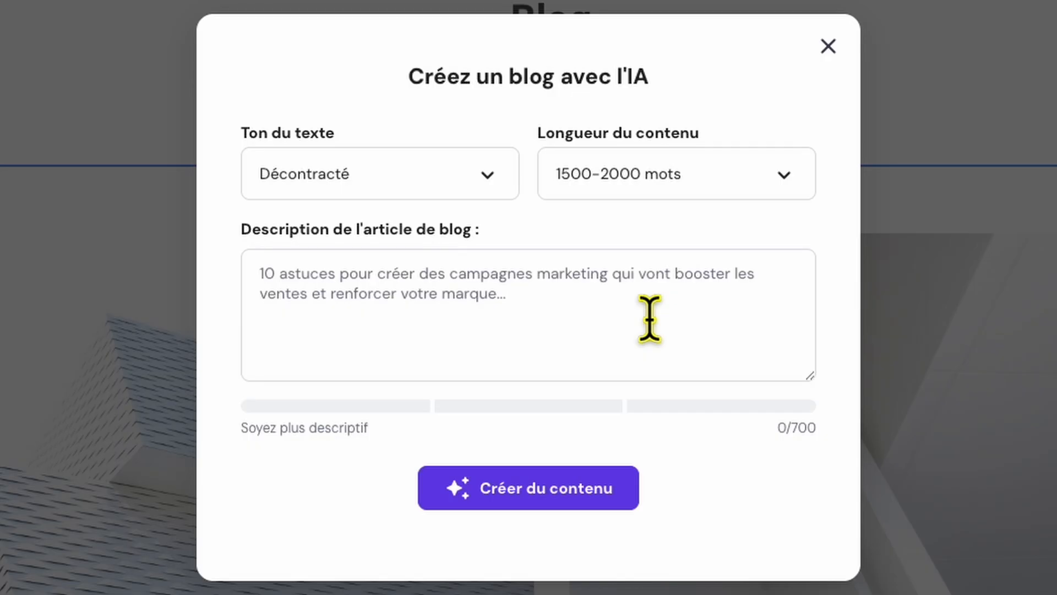
- Generate the blog article from the description "Un article décrivant les meilleurs moyens d'entretenir ses bijoux en or et en argent"
click(650, 319)
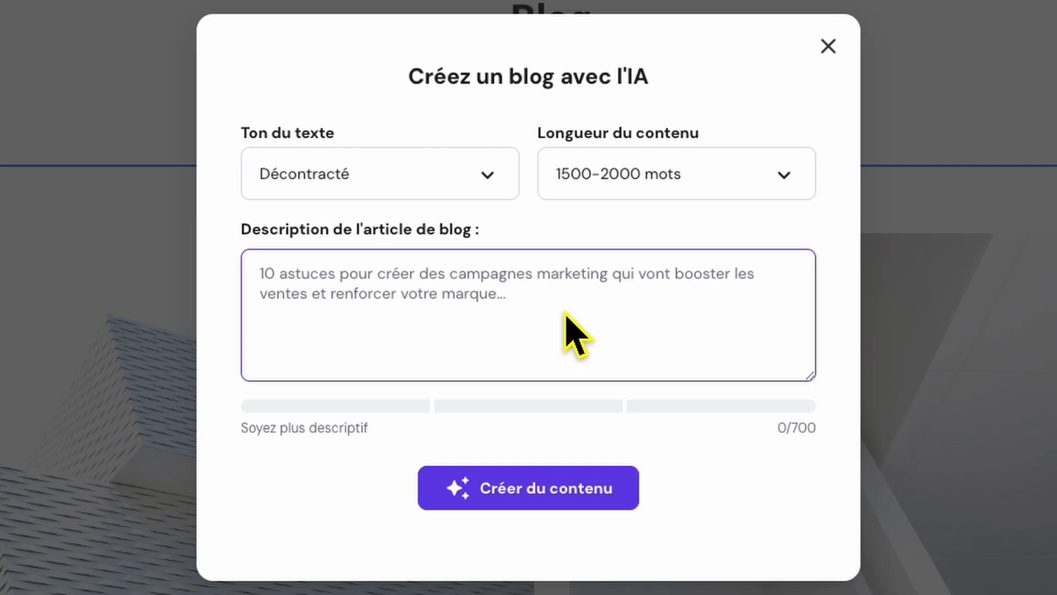
text(Un article décrivant les meilleurs moyens d'entretenir ses bijoux en or et en argent)
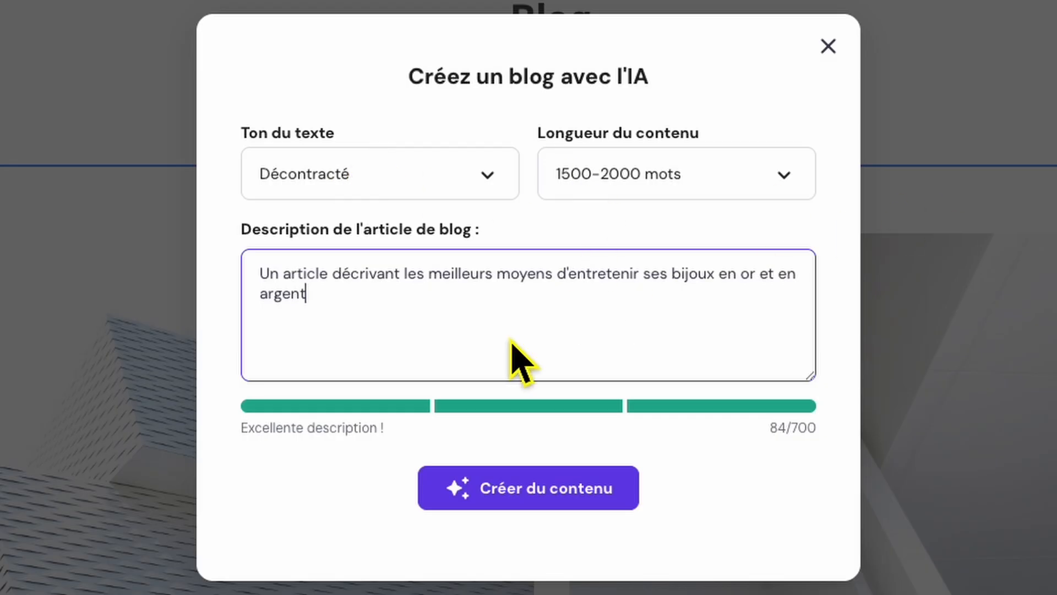
click(541, 503)
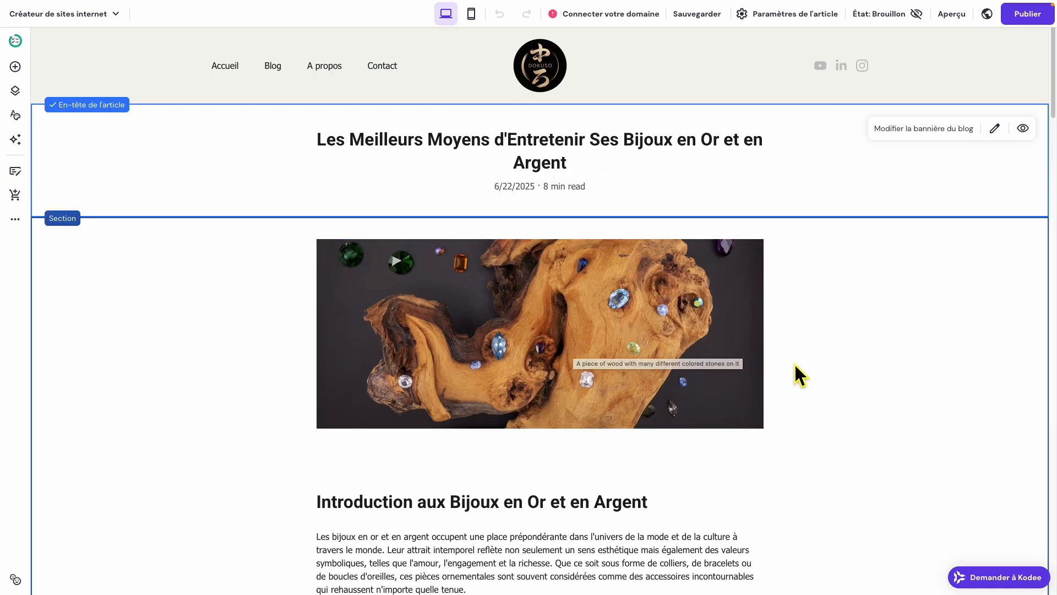
- Review the generated article from its cover image through all text sections down to the footer
scroll(793, 364, down, 5)
scroll(797, 374, down, 2)
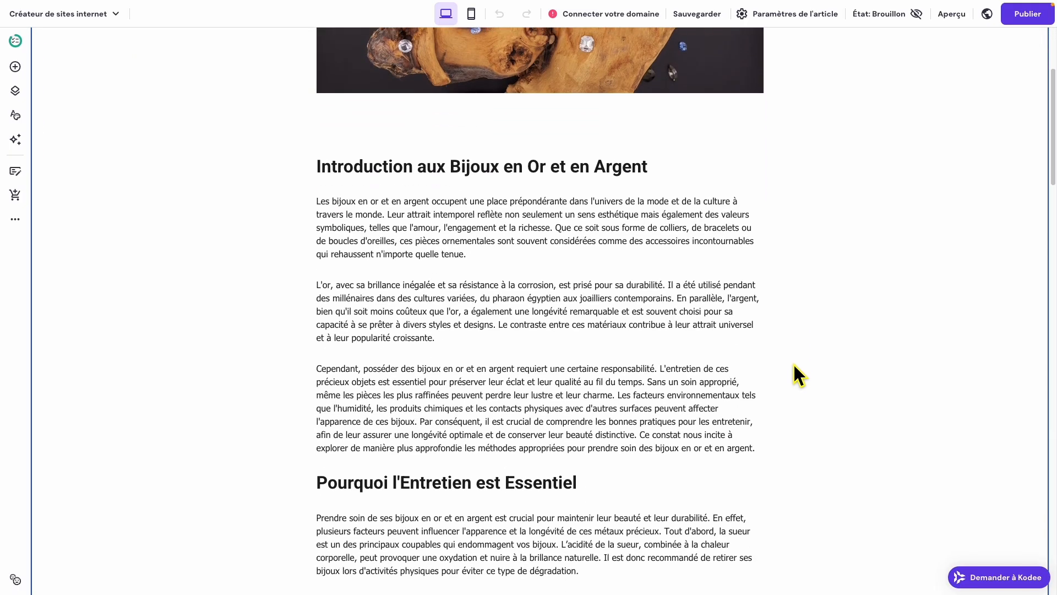
scroll(798, 374, down, 1)
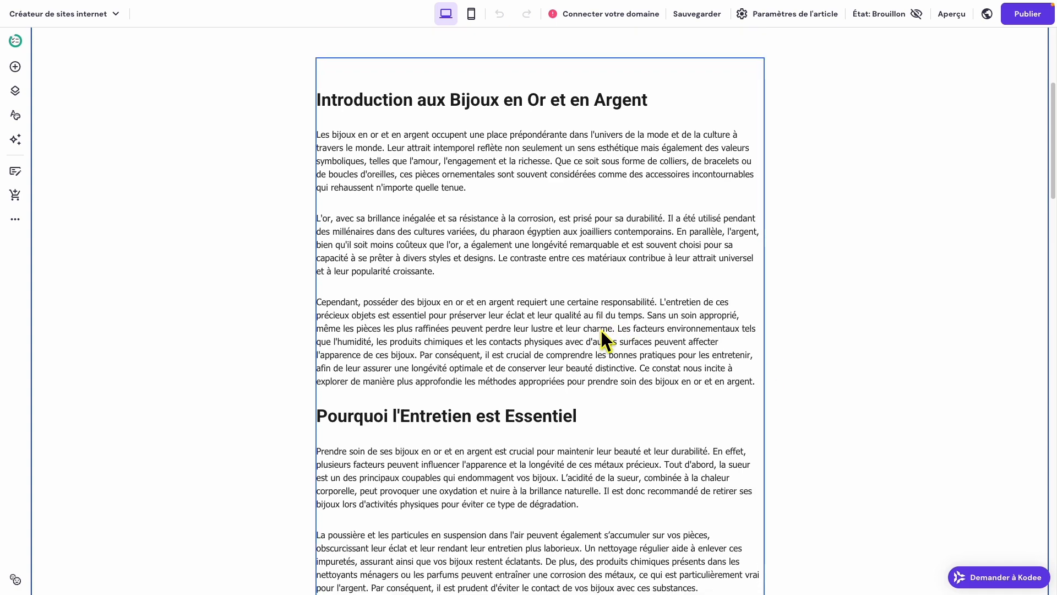
scroll(601, 330, down, 5)
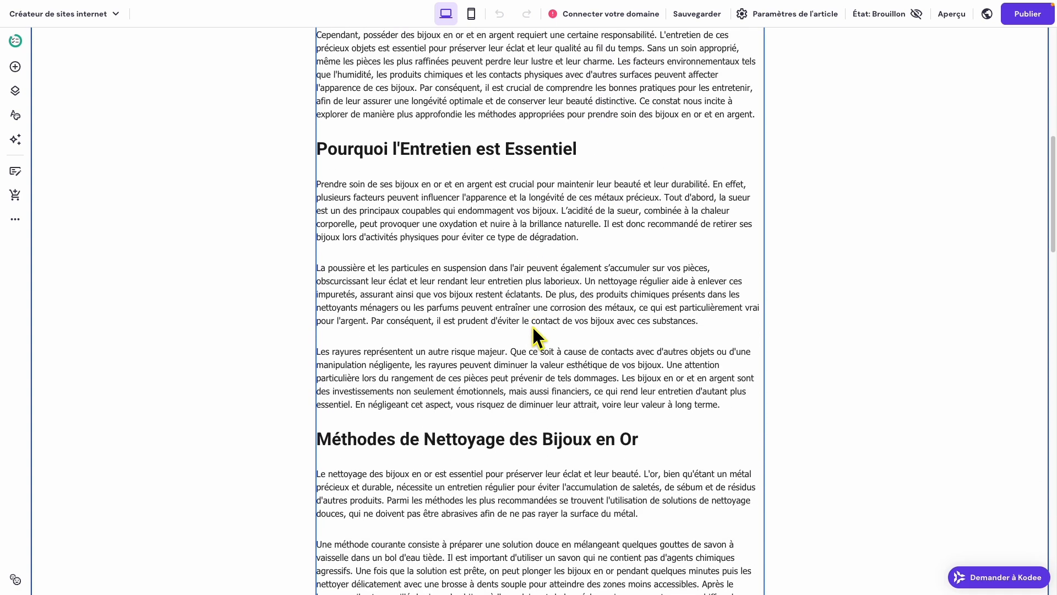
scroll(532, 325, down, 5)
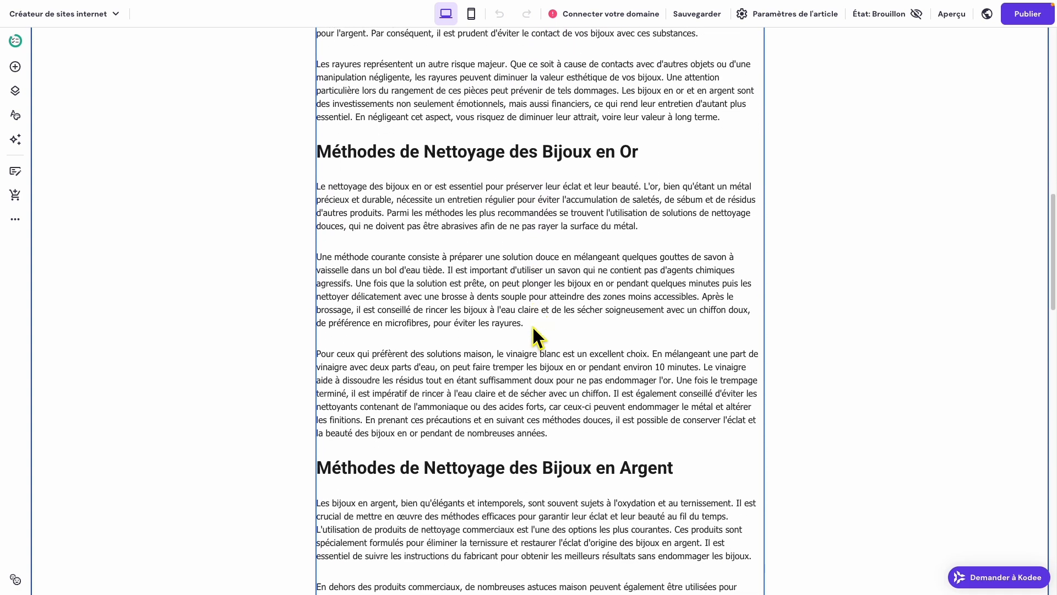
scroll(532, 325, down, 7)
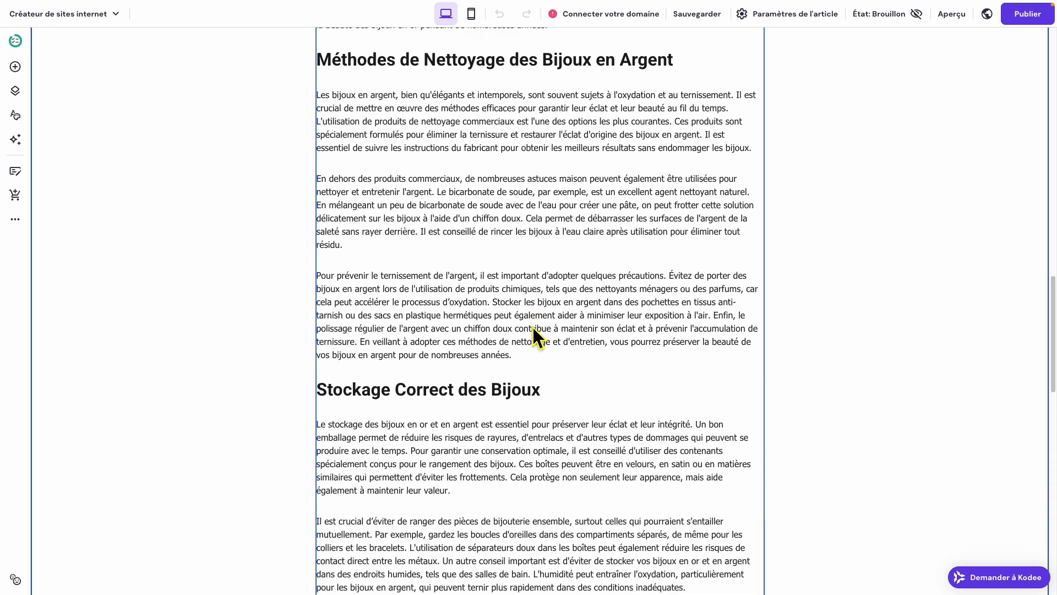
scroll(531, 325, down, 8)
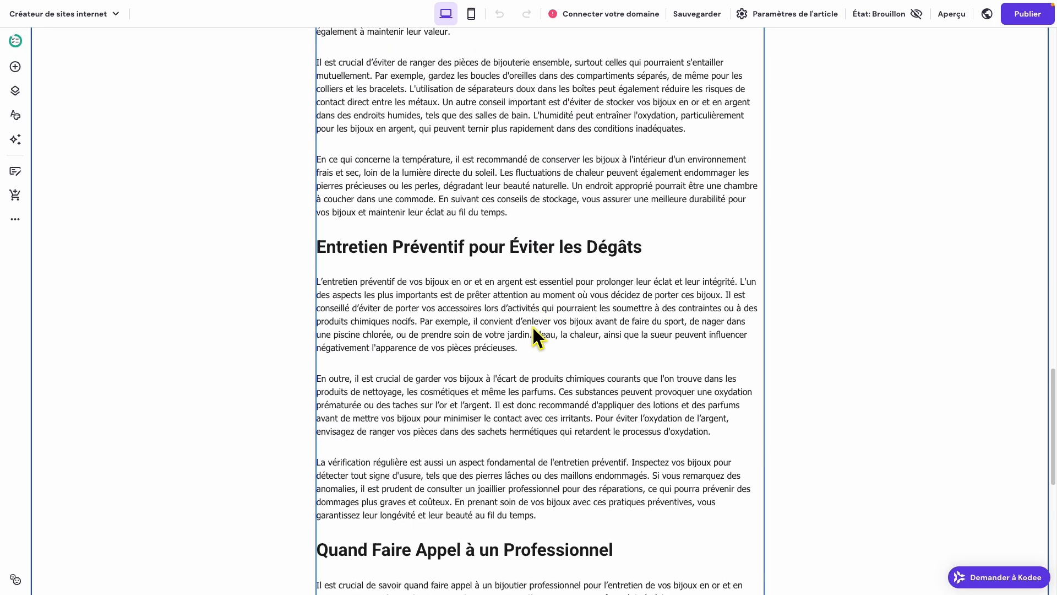
scroll(532, 325, down, 6)
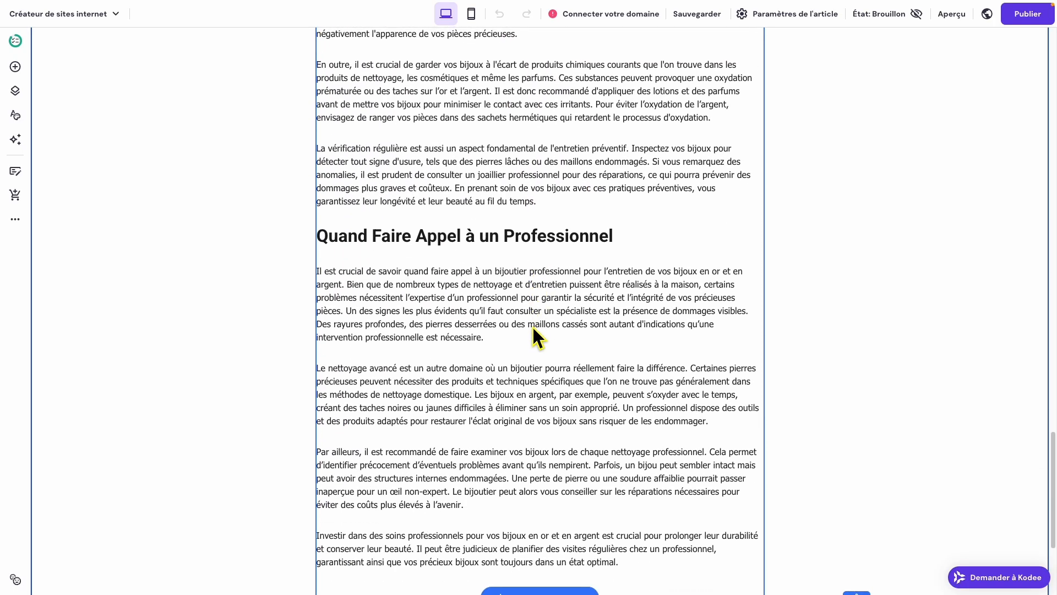
scroll(532, 326, down, 4)
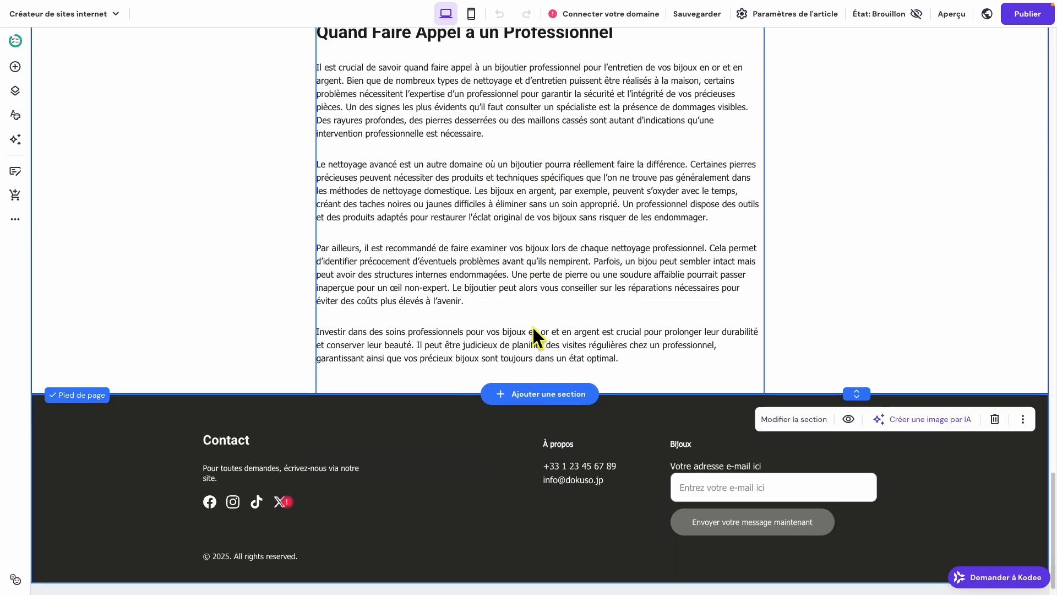
scroll(533, 327, up, 15)
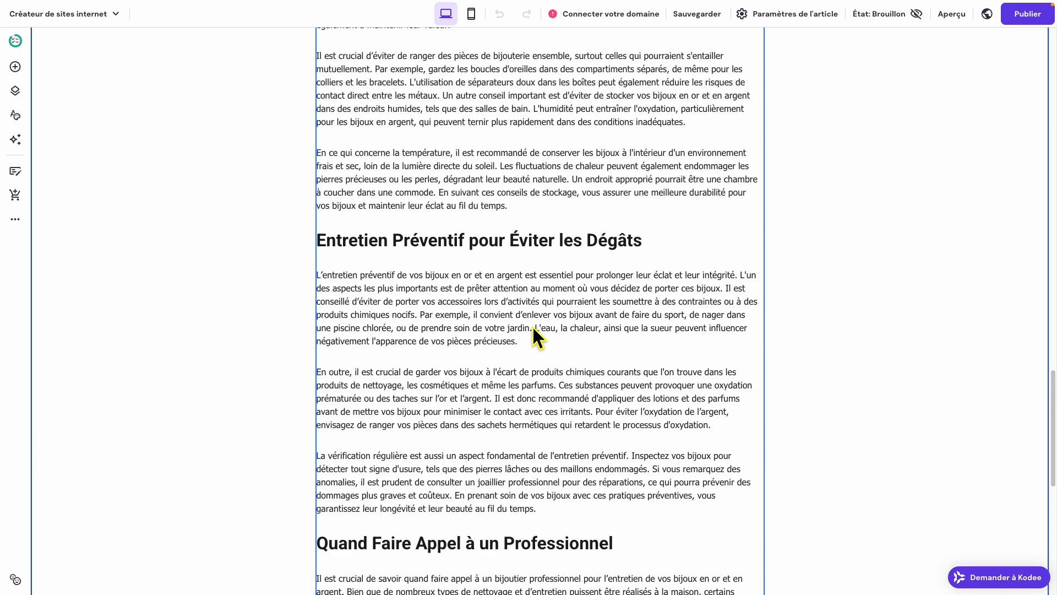
scroll(549, 337, up, 15)
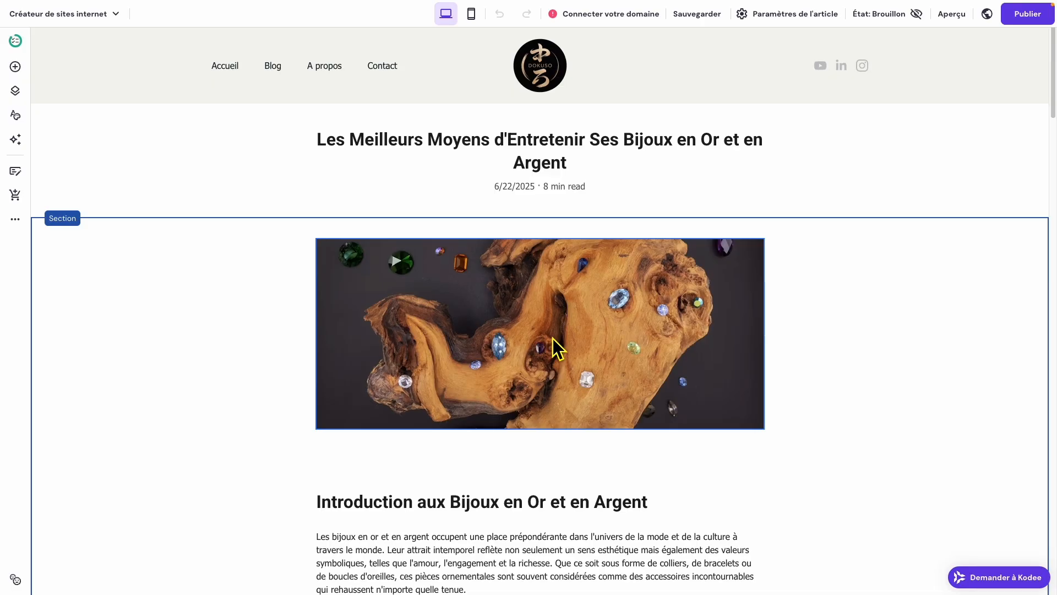
scroll(528, 397, down, 2)
scroll(516, 449, down, 2)
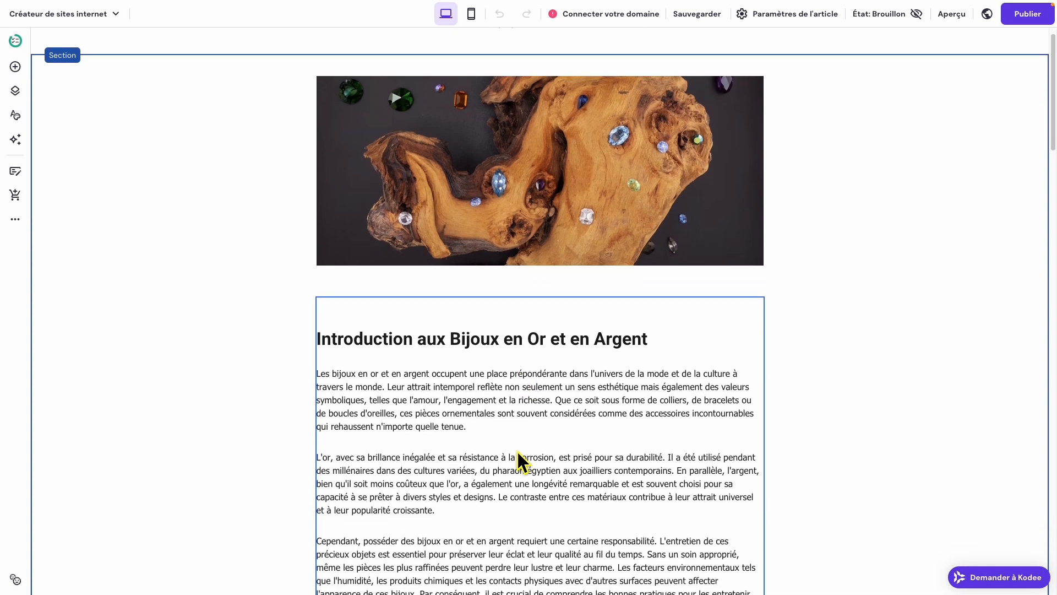
- Widen the article's text block on both sides to span the full content grid
click(495, 395)
scroll(759, 491, down, 4)
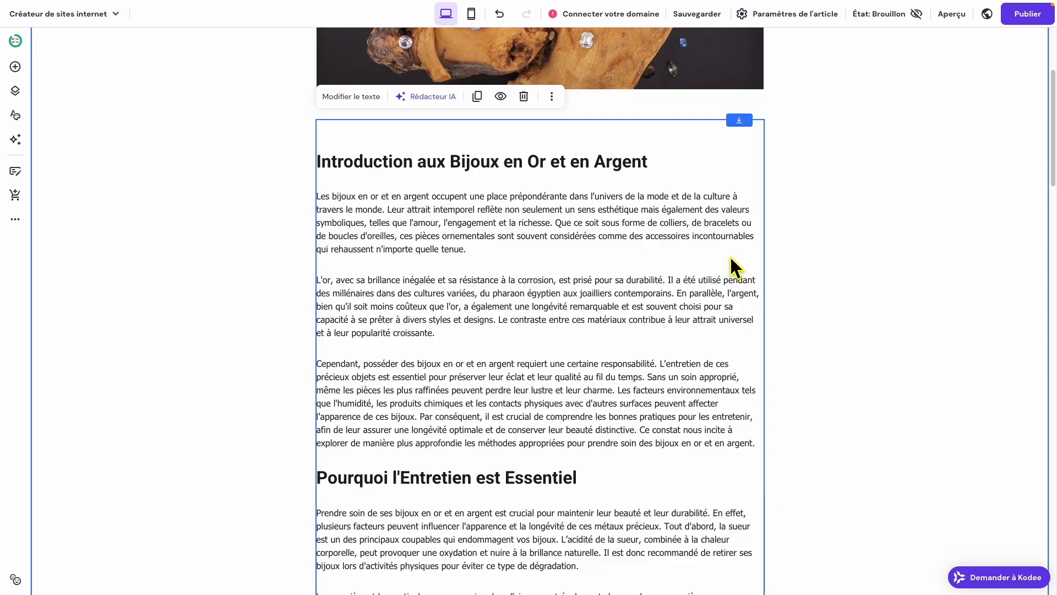
scroll(784, 426, down, 5)
scroll(785, 435, down, 16)
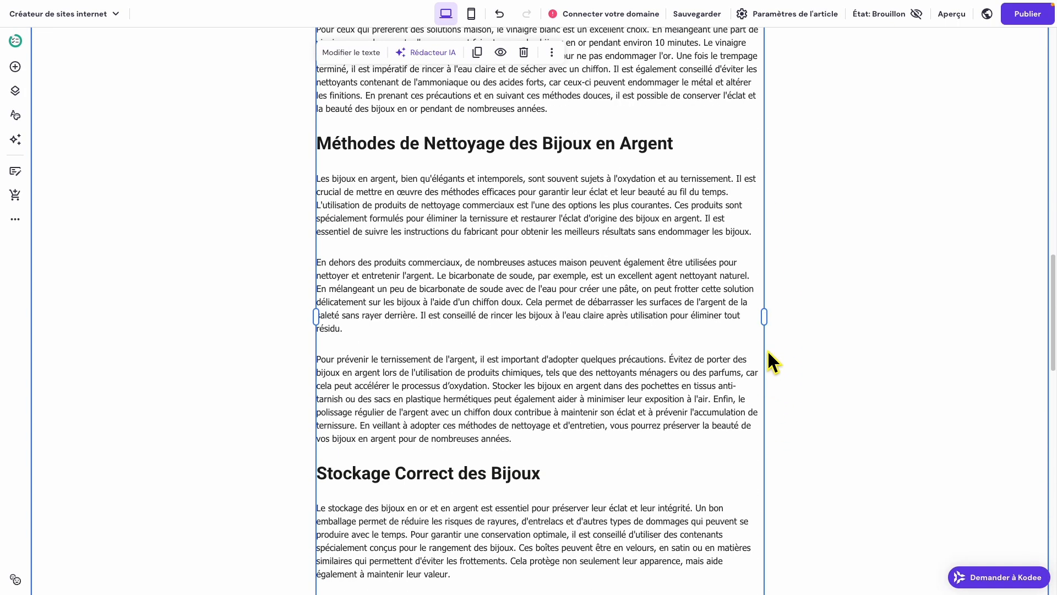
drag(782, 323, 887, 324)
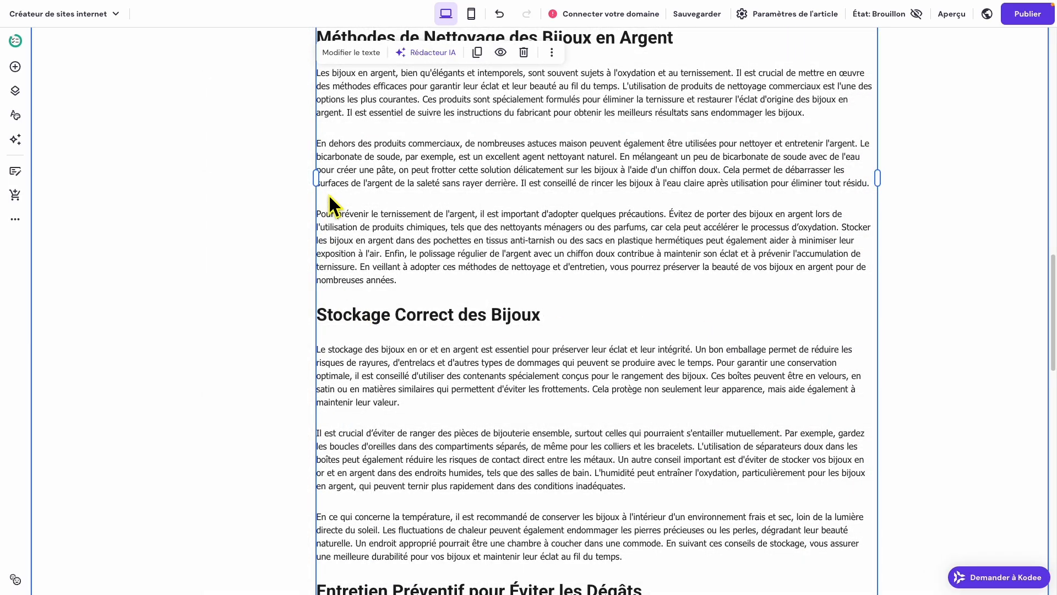
drag(317, 179, 202, 182)
- Widen the article's cover image on both sides to match the text width, and move the text block up closer to it
scroll(435, 297, up, 3)
scroll(435, 298, up, 15)
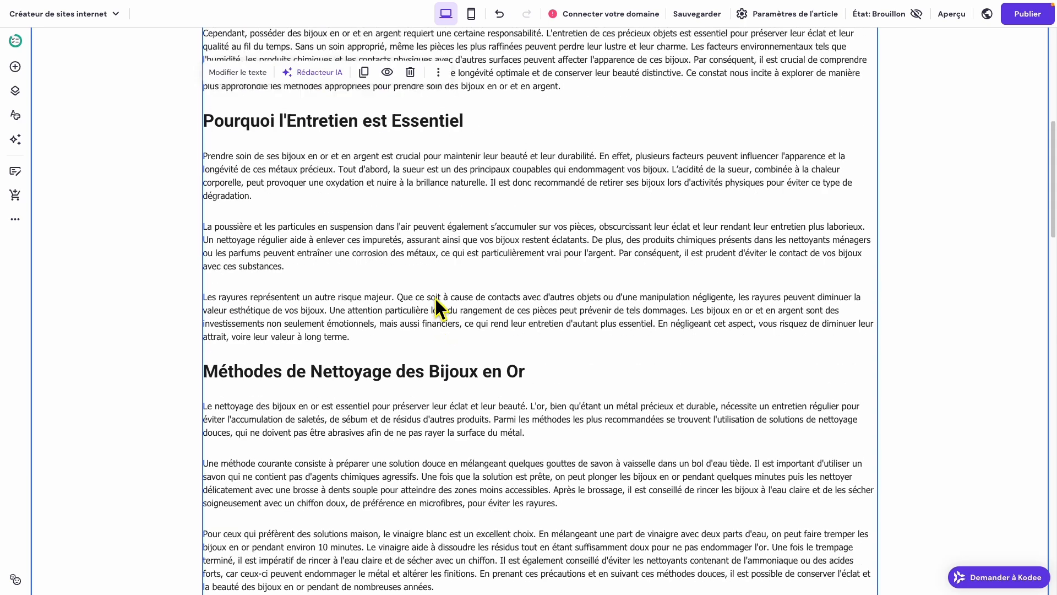
click(451, 301)
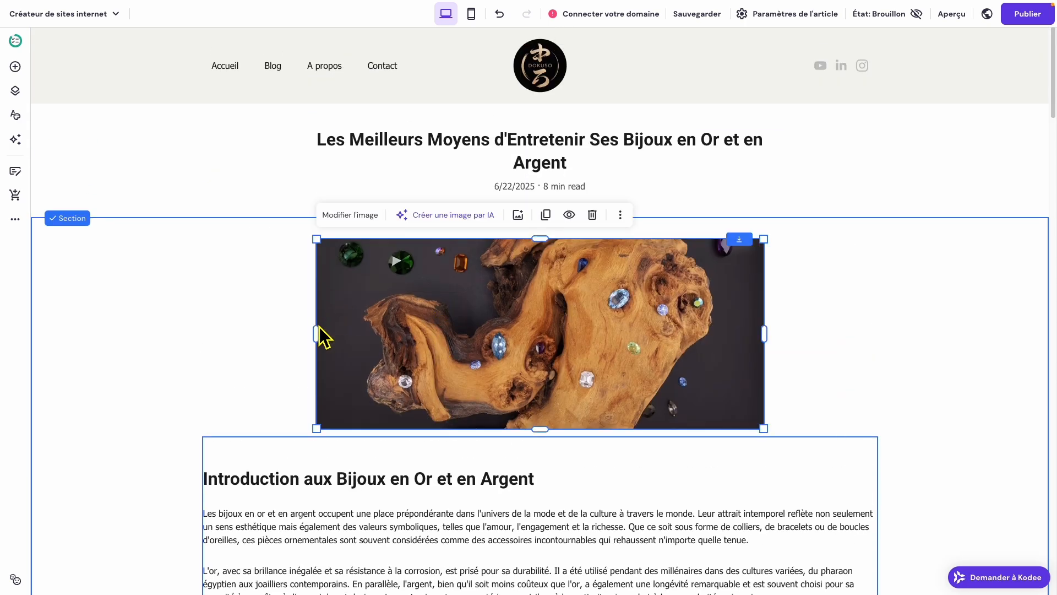
drag(316, 343, 204, 354)
click(760, 331)
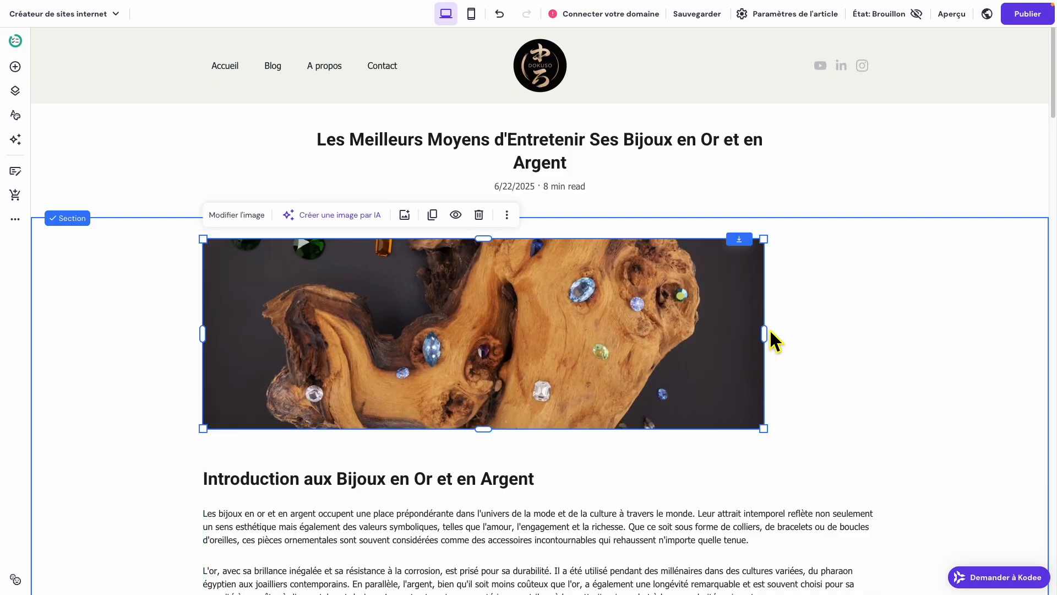
drag(771, 338, 877, 349)
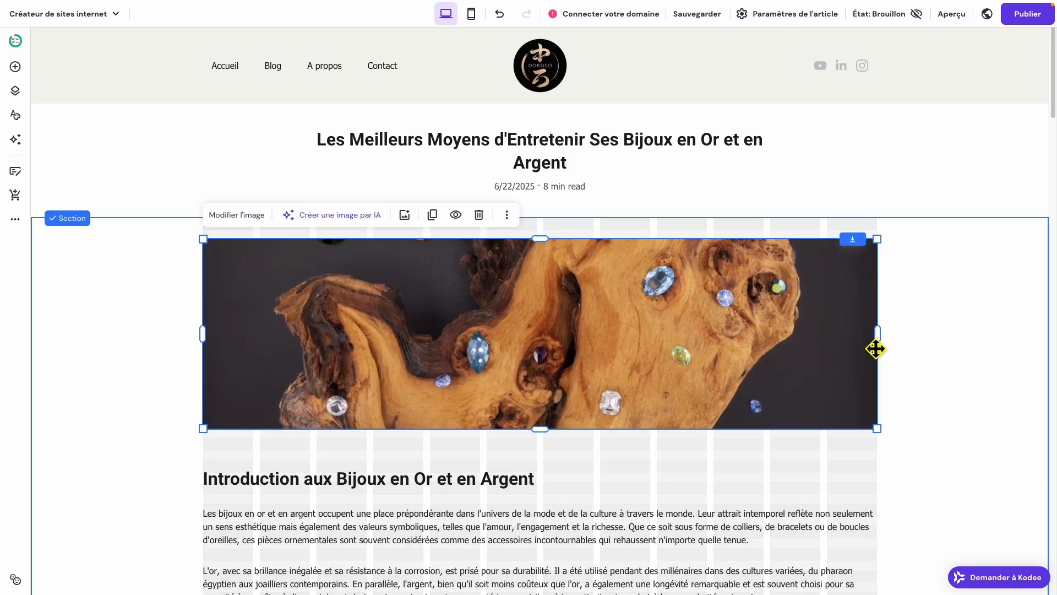
drag(613, 513, 612, 492)
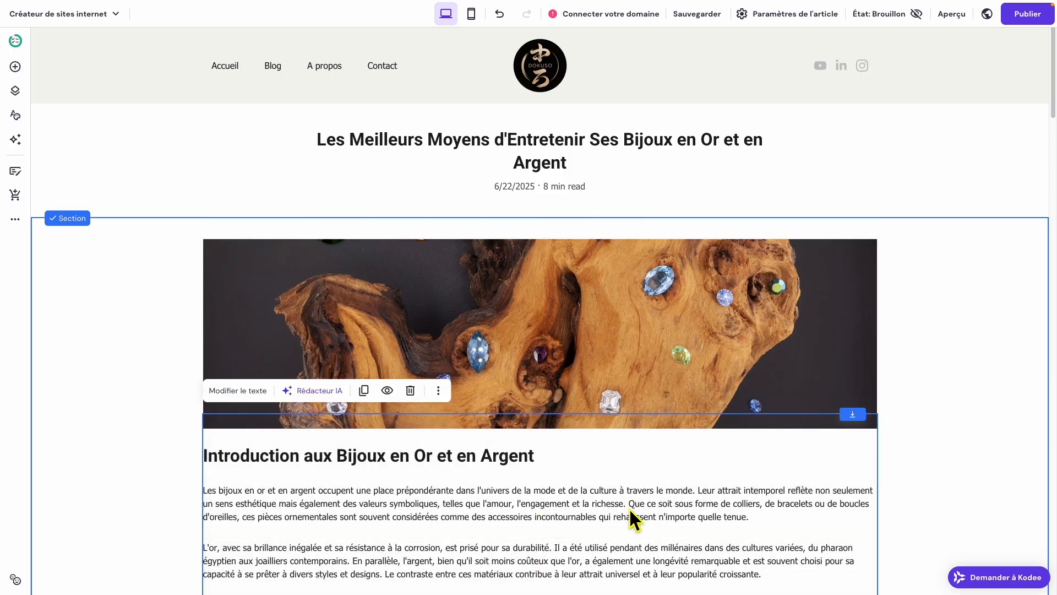
- Select the entire article text, including its headings, and apply the Paragraphe 1 (18px) style
scroll(332, 414, down, 1)
click(248, 361)
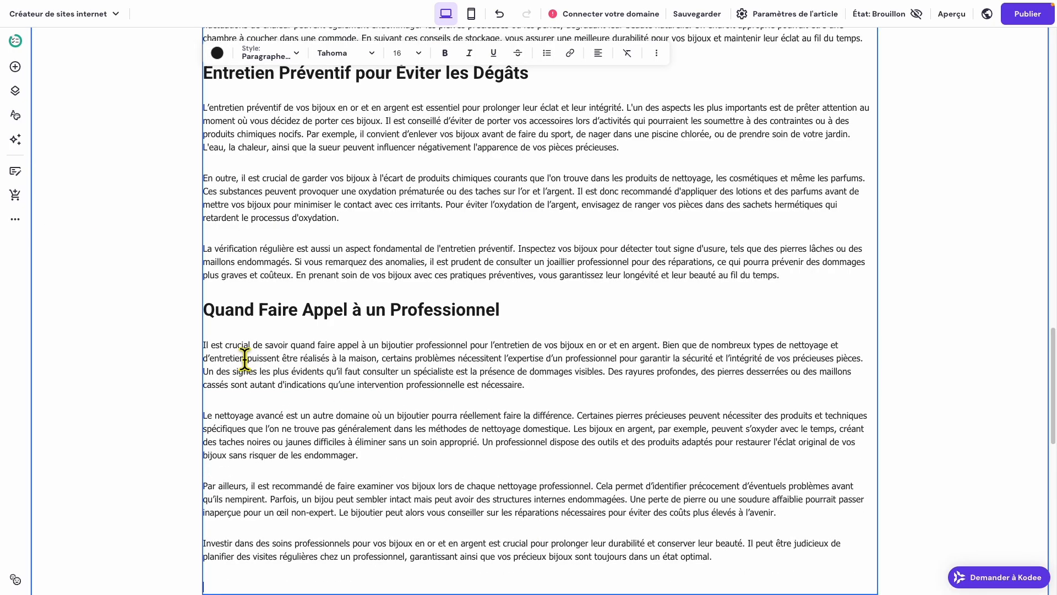
scroll(427, 441, down, 4)
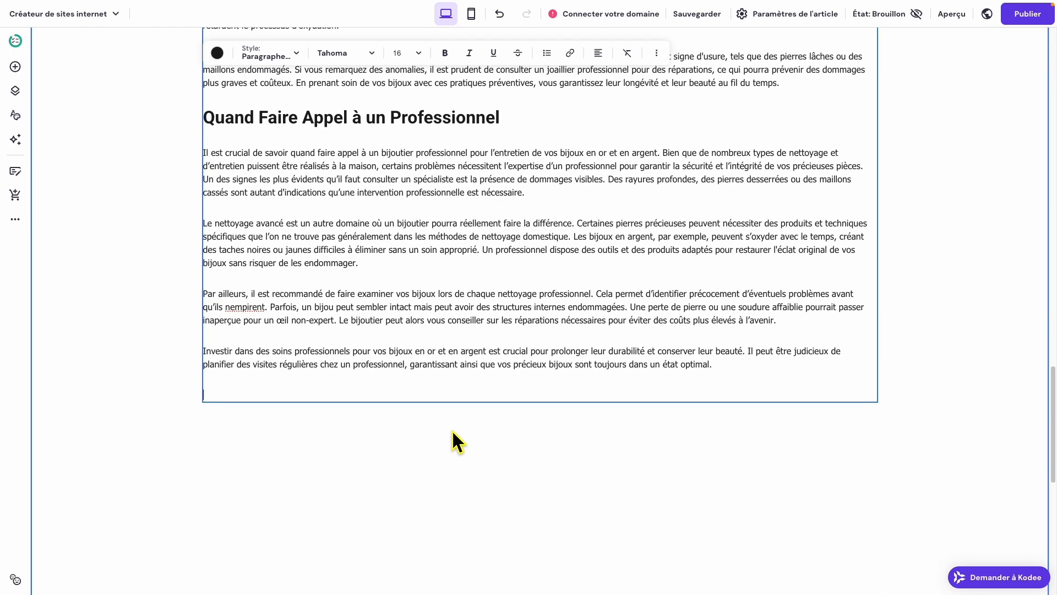
drag(712, 375, 404, 266)
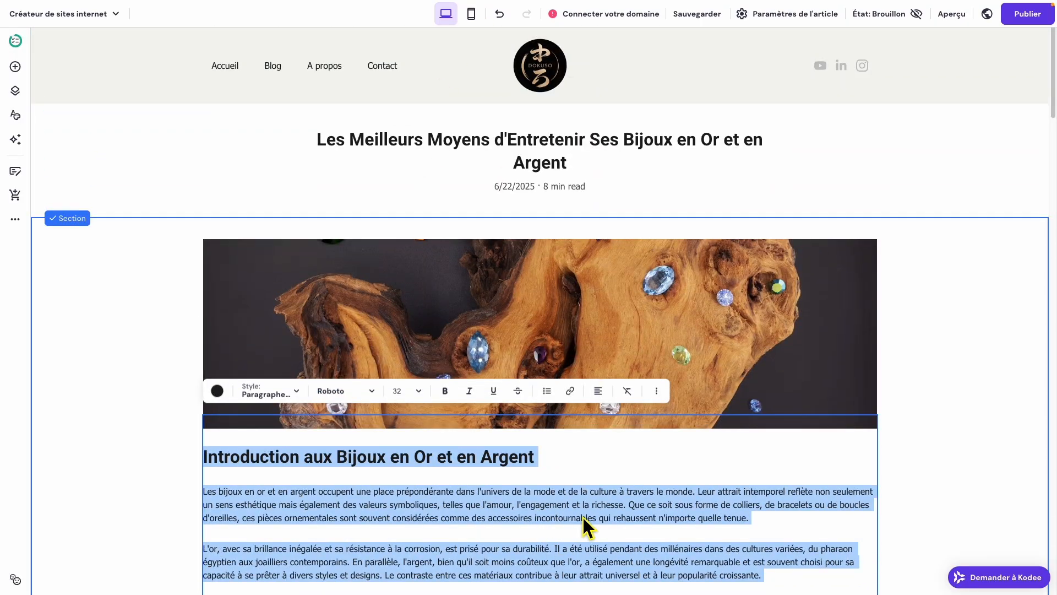
click(302, 395)
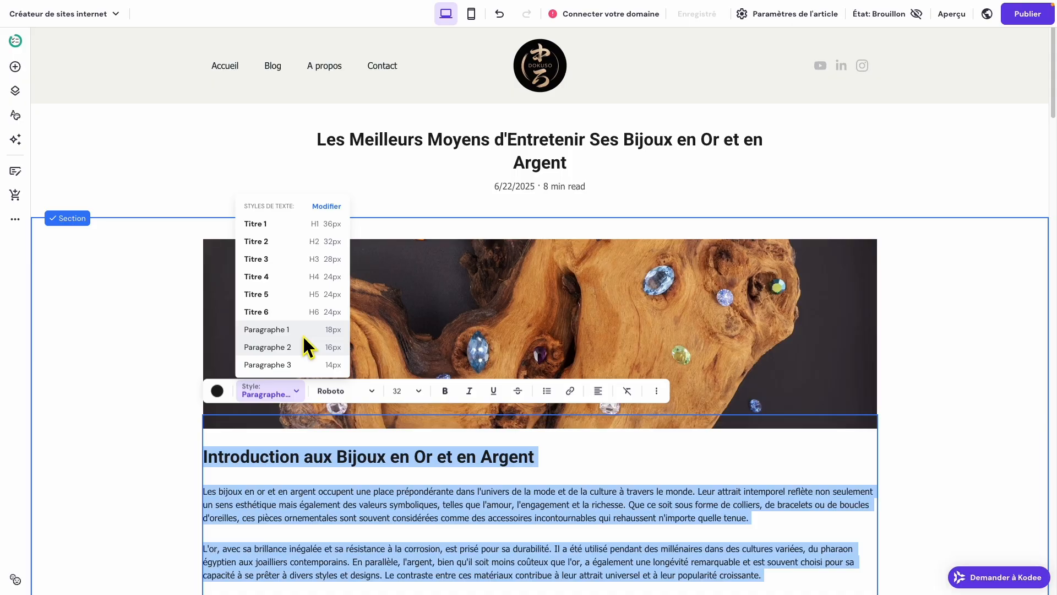
click(302, 333)
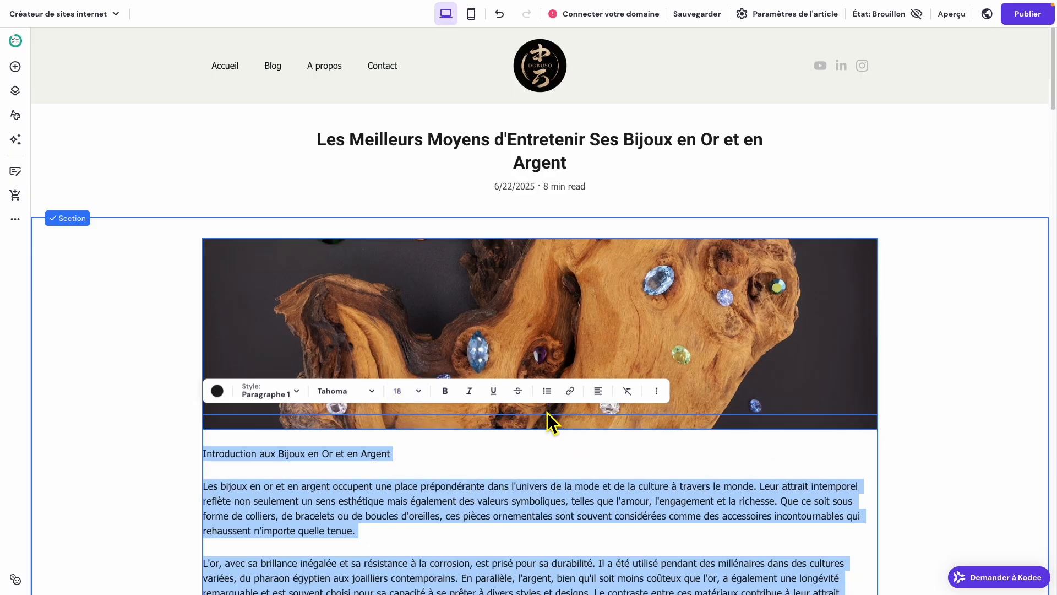
- Justify the alignment of the entire selected article text
click(602, 387)
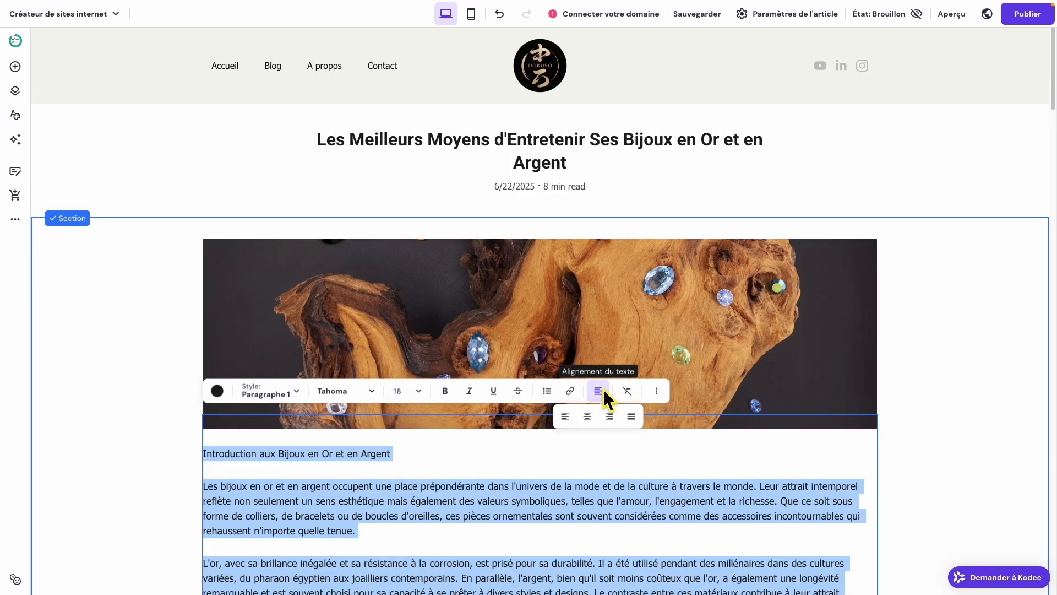
click(633, 421)
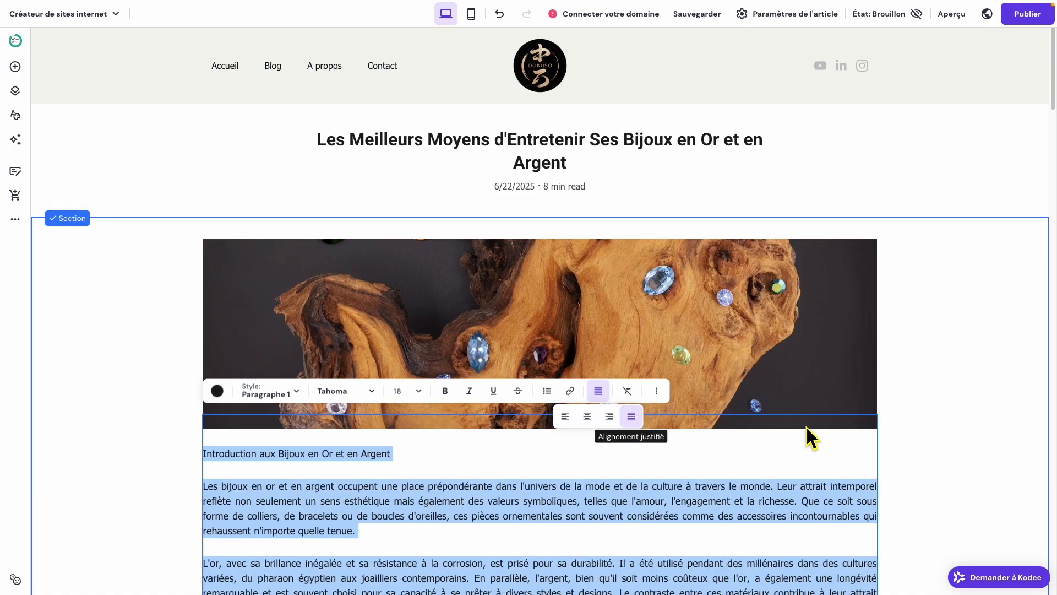
- Apply the Titre 2 (H2, 32px) style to the headings "Introduction aux Bijoux en Or et en Argent" and "Pourquoi l'Entretien est Essentiel"
scroll(827, 532, down, 1)
scroll(828, 531, down, 2)
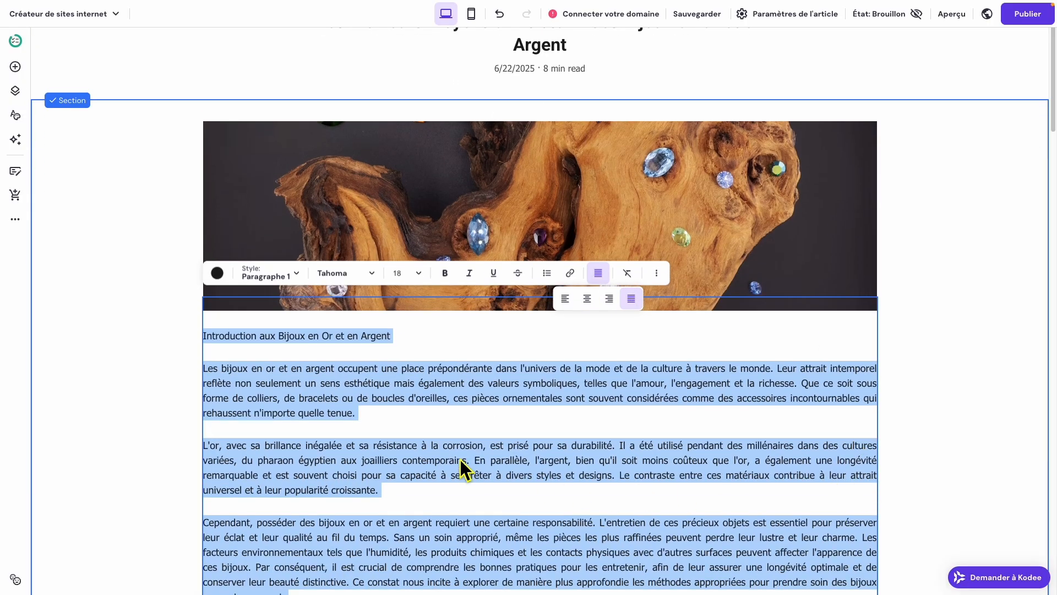
click(440, 432)
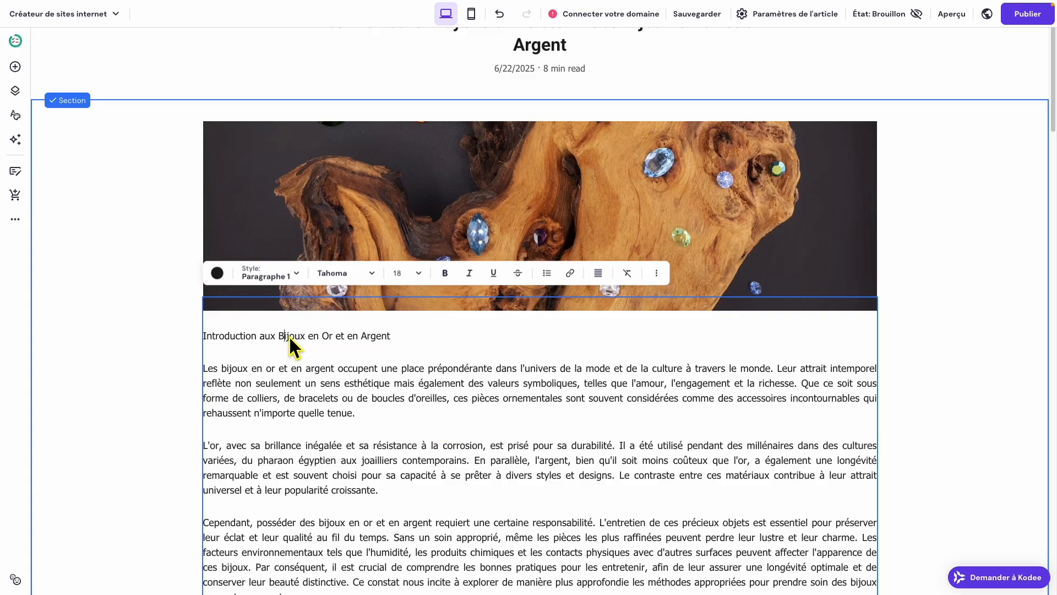
click(300, 277)
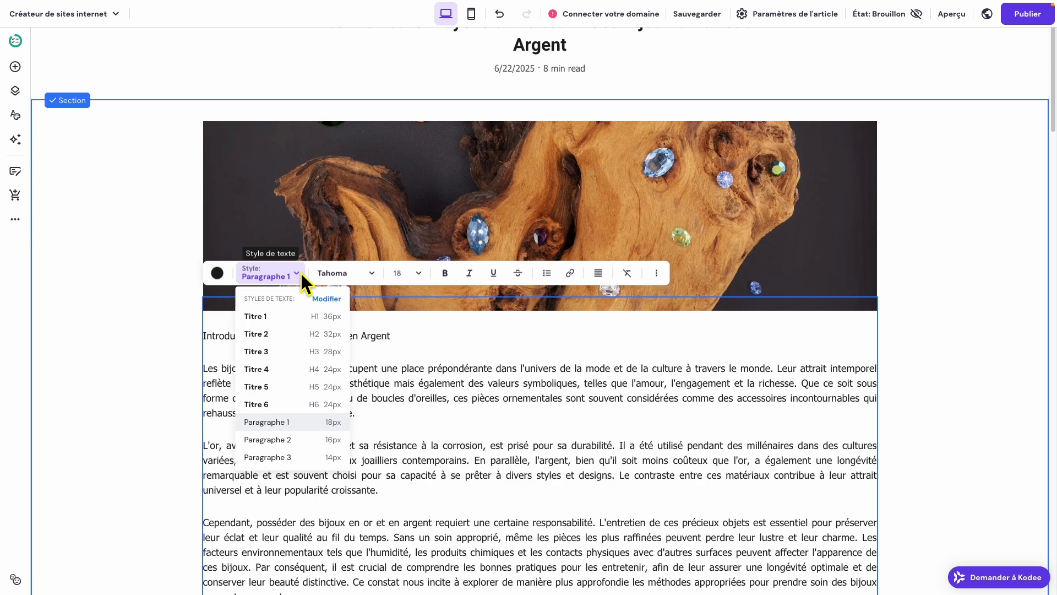
click(298, 336)
scroll(298, 451, down, 3)
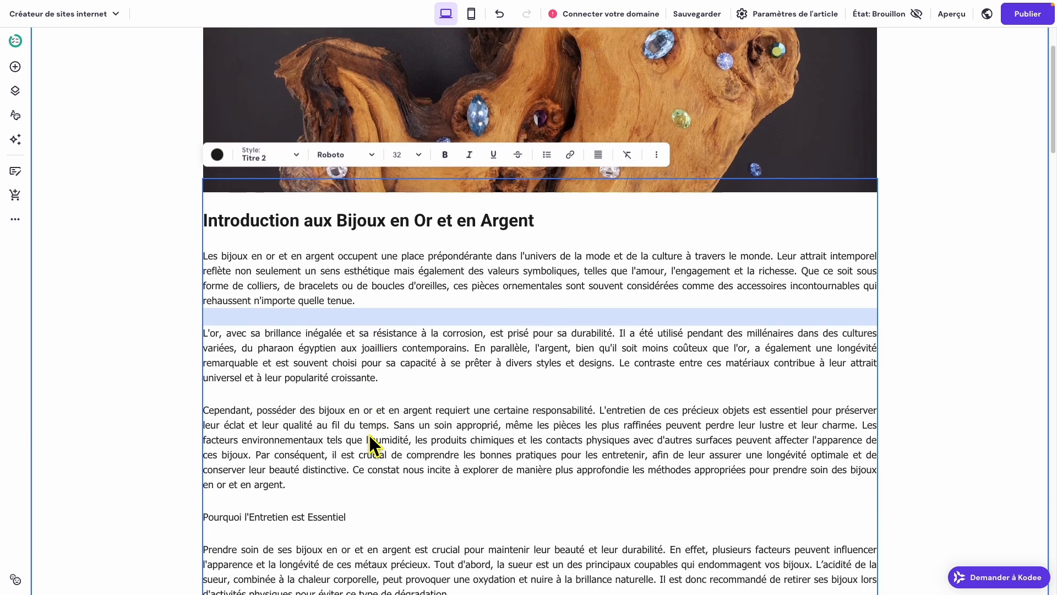
click(295, 449)
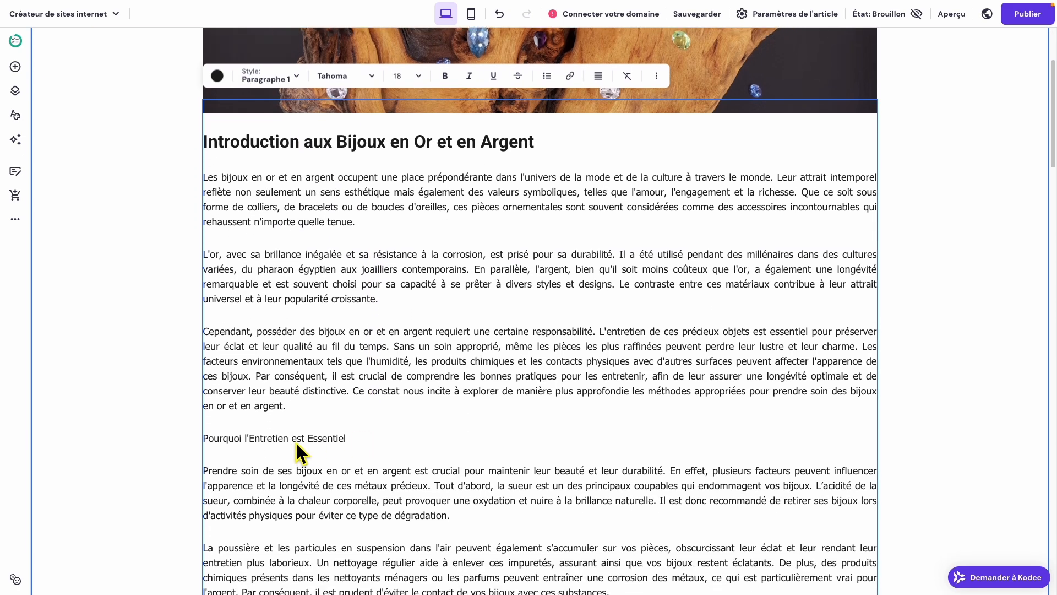
click(300, 81)
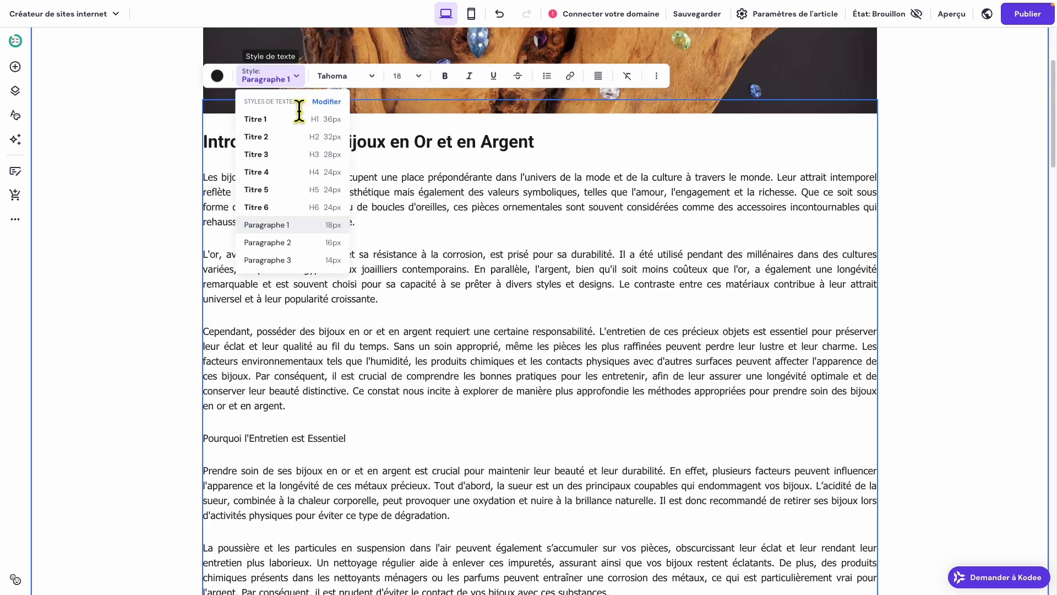
click(290, 139)
- Apply the Titre 2 style to the headings "Méthodes de Nettoyage des Bijoux en Or" and "Méthodes de Nettoyage des Bijoux en Argent"
scroll(400, 423, down, 5)
click(321, 440)
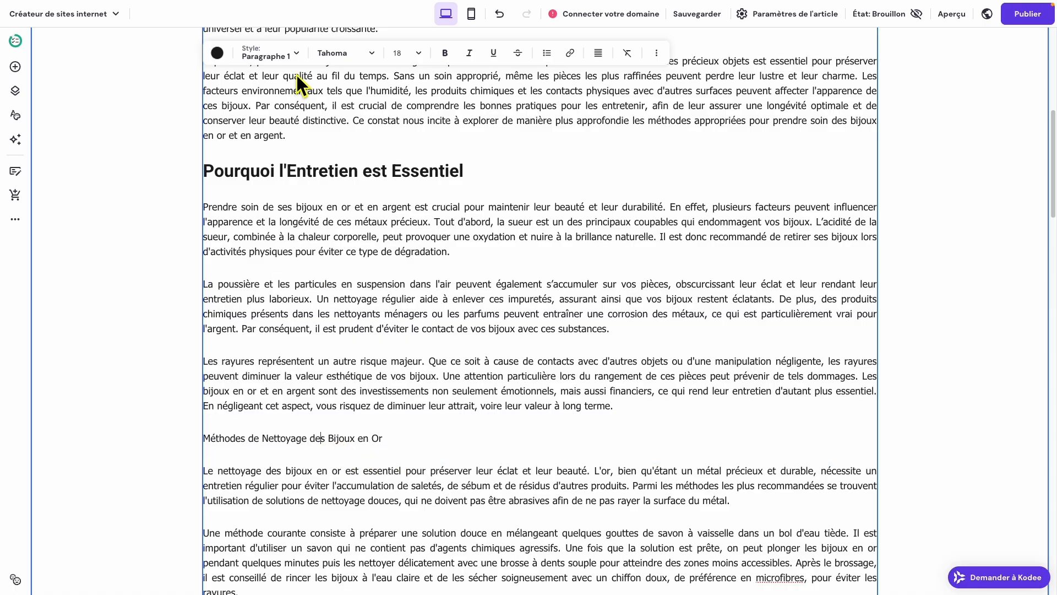
click(300, 55)
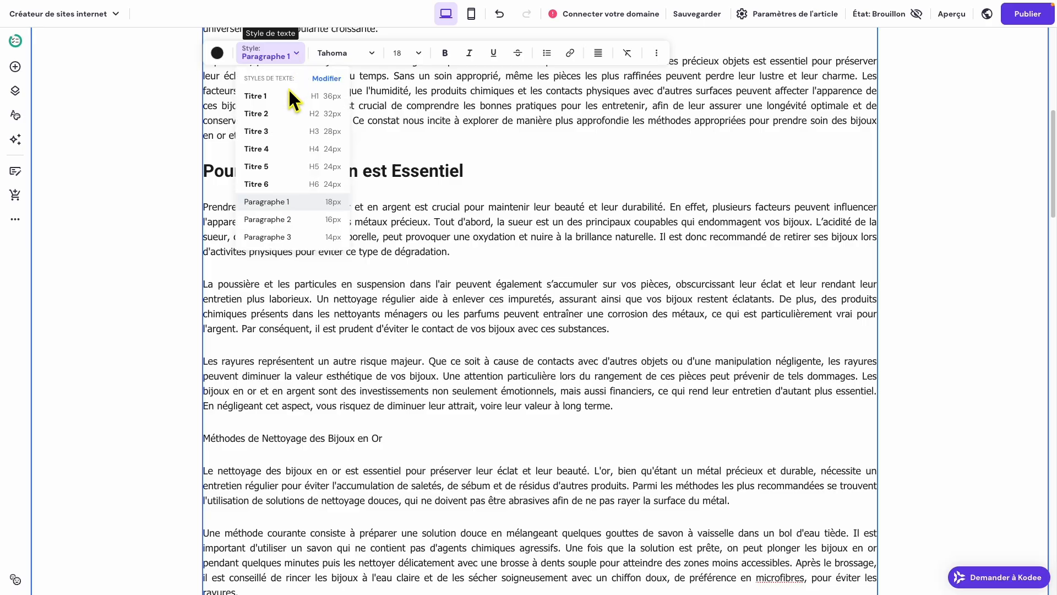
click(279, 114)
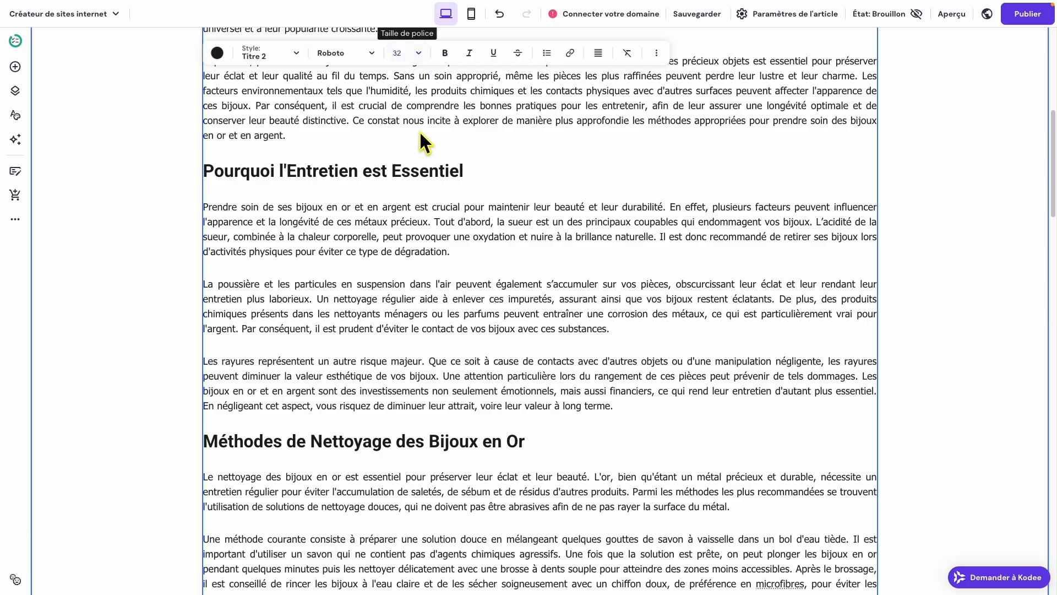
scroll(454, 299, down, 7)
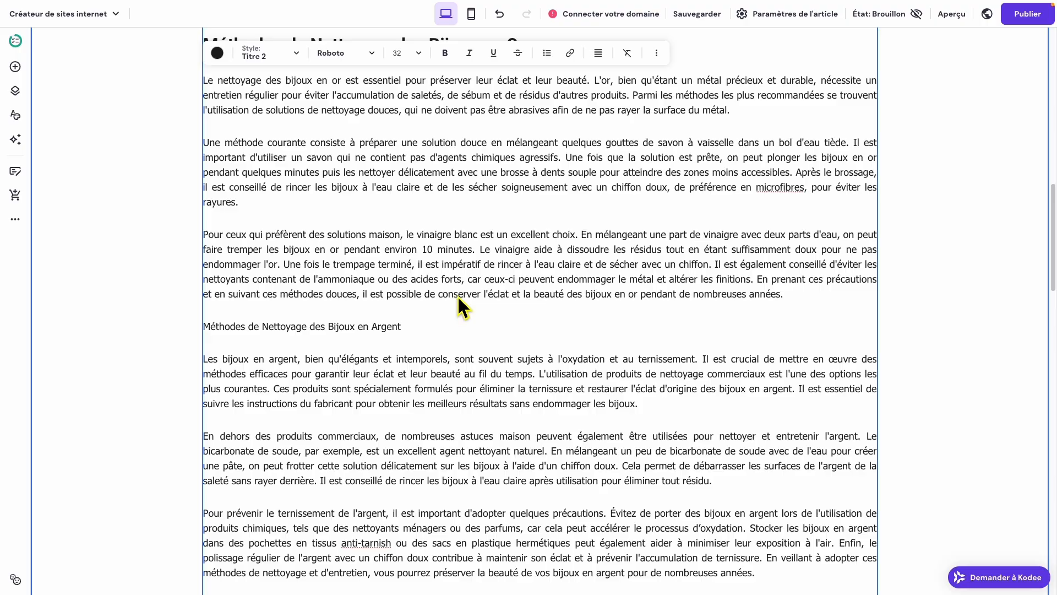
click(319, 322)
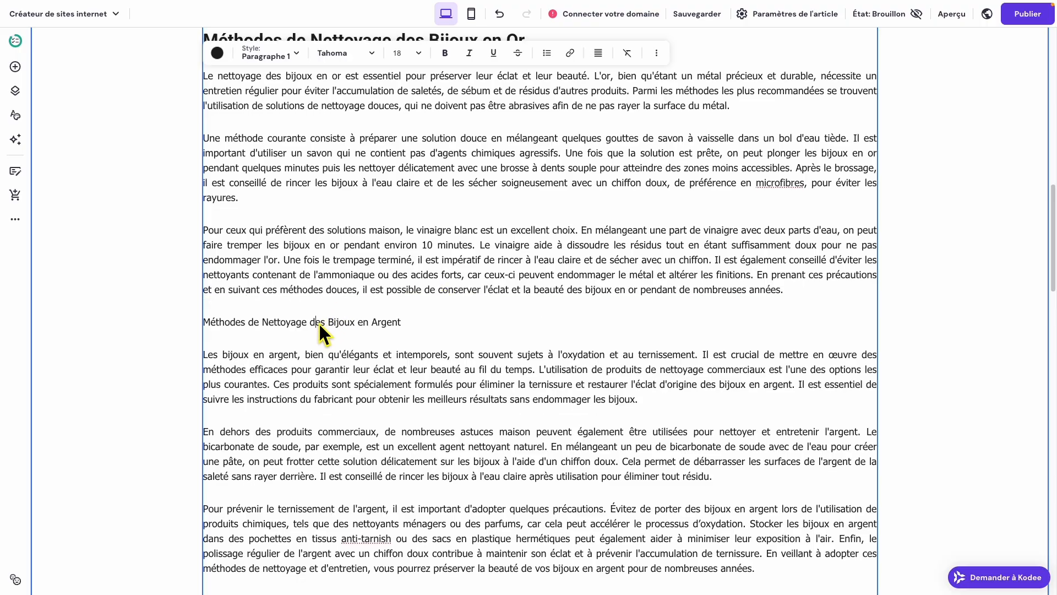
click(302, 57)
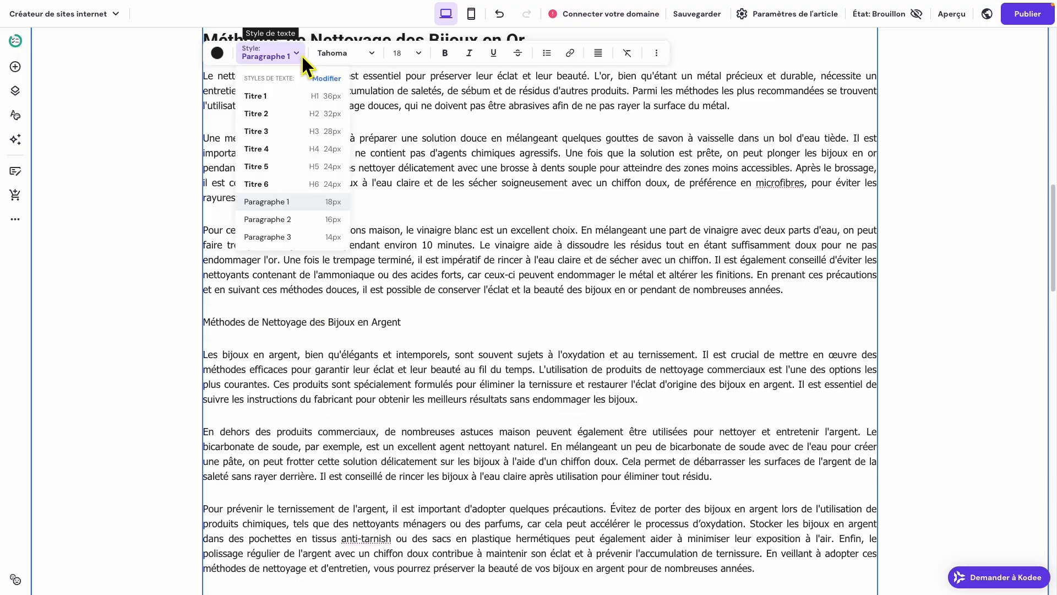
click(283, 112)
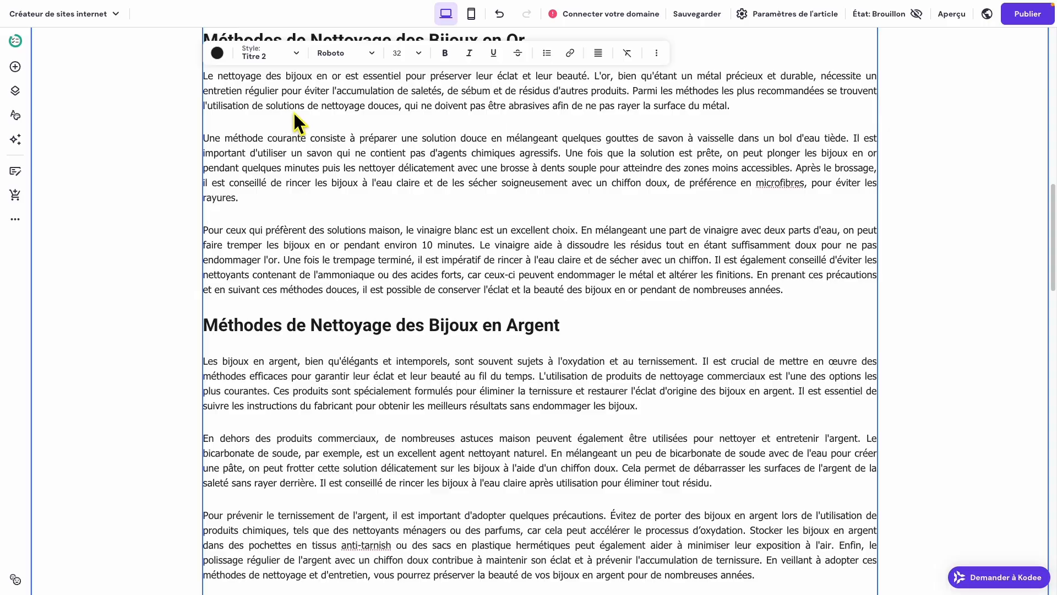
- Shorten the article section's height so the footer sits just below the end of the text block
scroll(642, 346, up, 15)
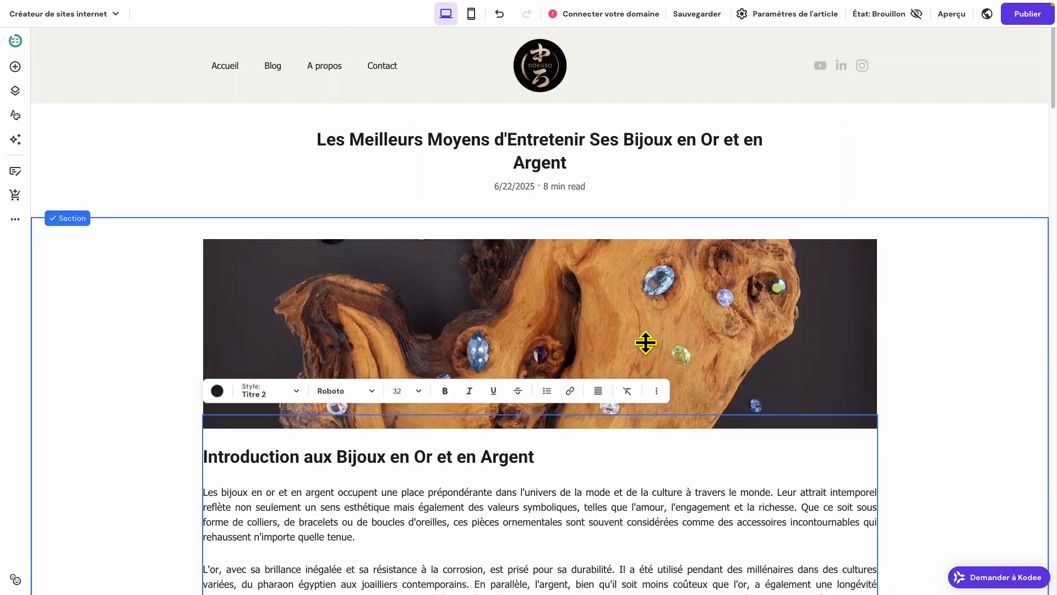
scroll(645, 342, down, 10)
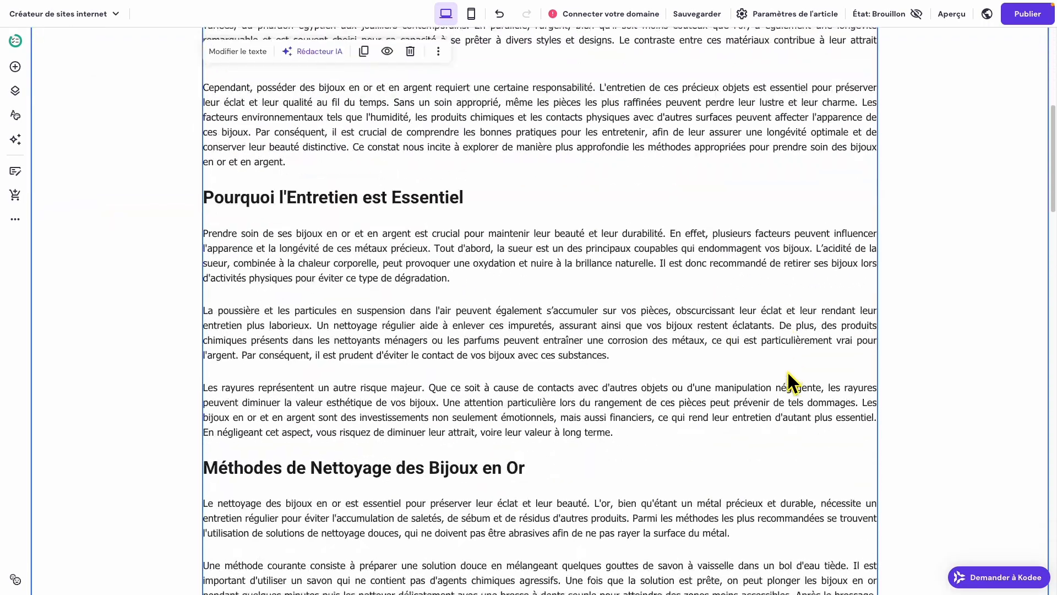
scroll(786, 380, down, 20)
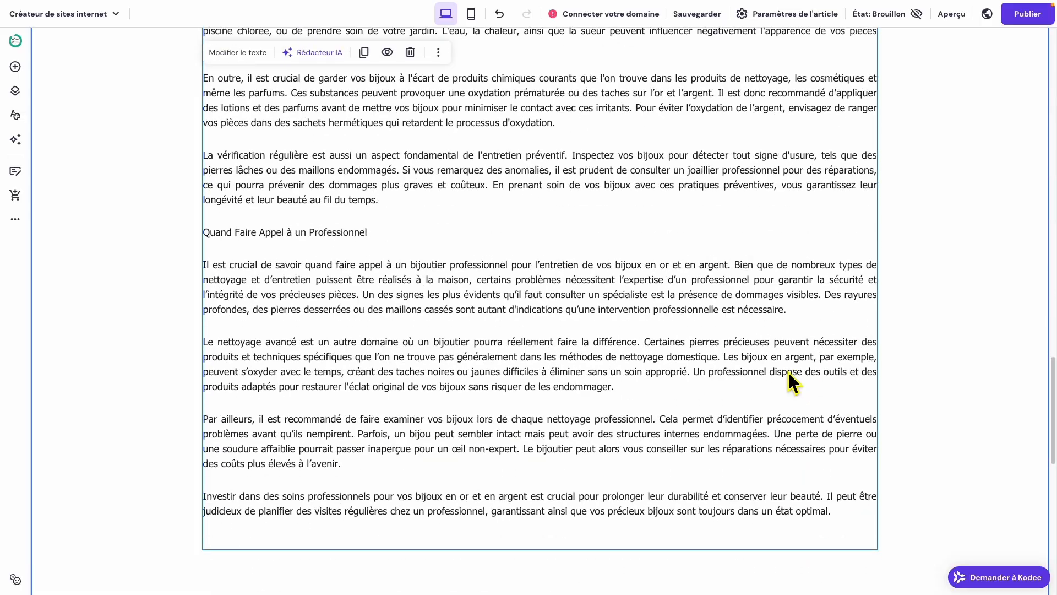
scroll(787, 371, down, 6)
scroll(762, 227, down, 1)
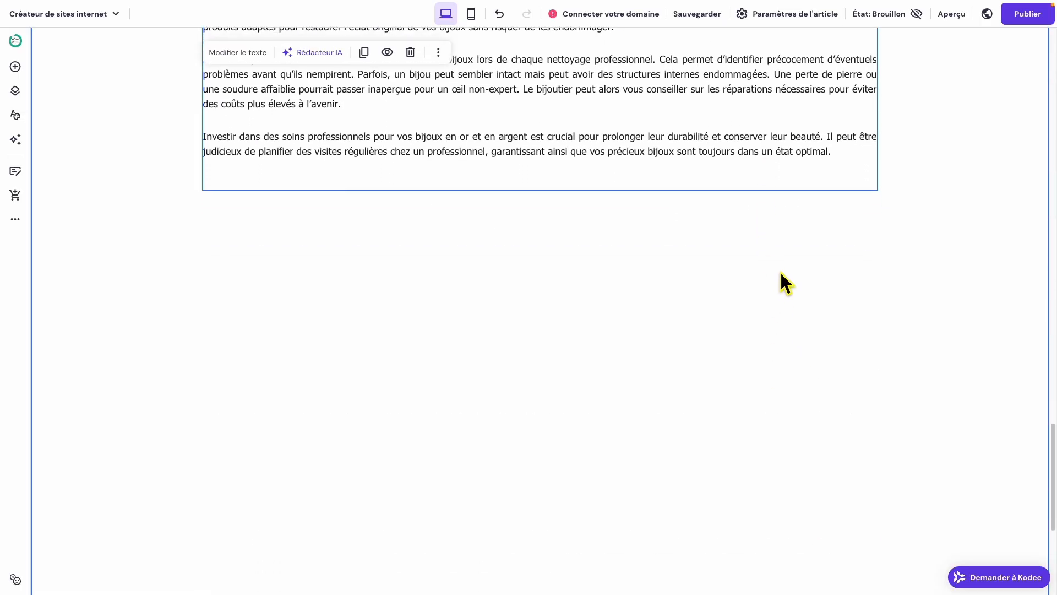
scroll(786, 358, down, 5)
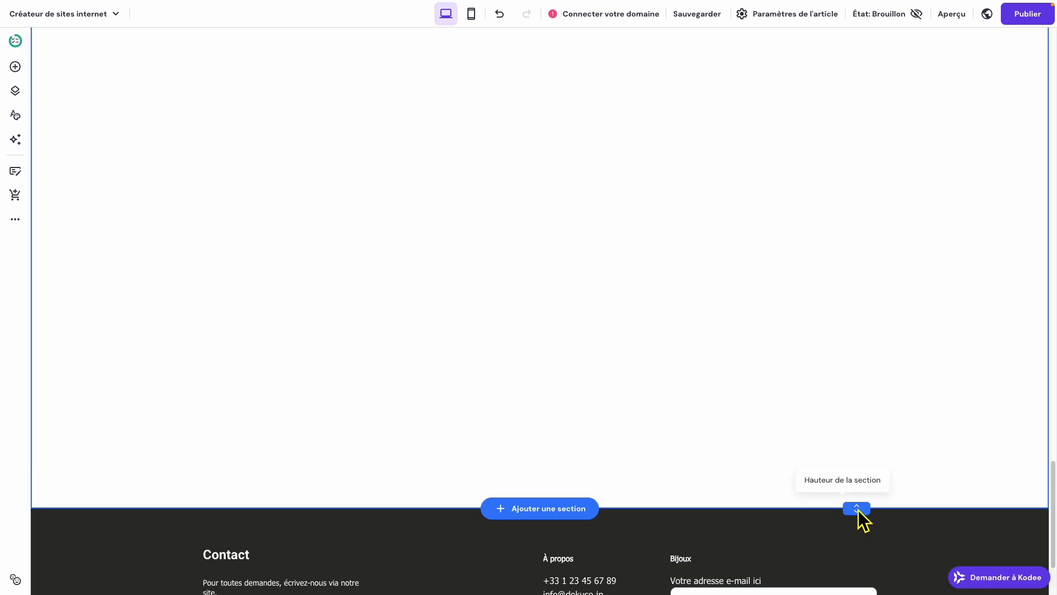
drag(861, 511, 856, 372)
drag(848, 304, 924, 11)
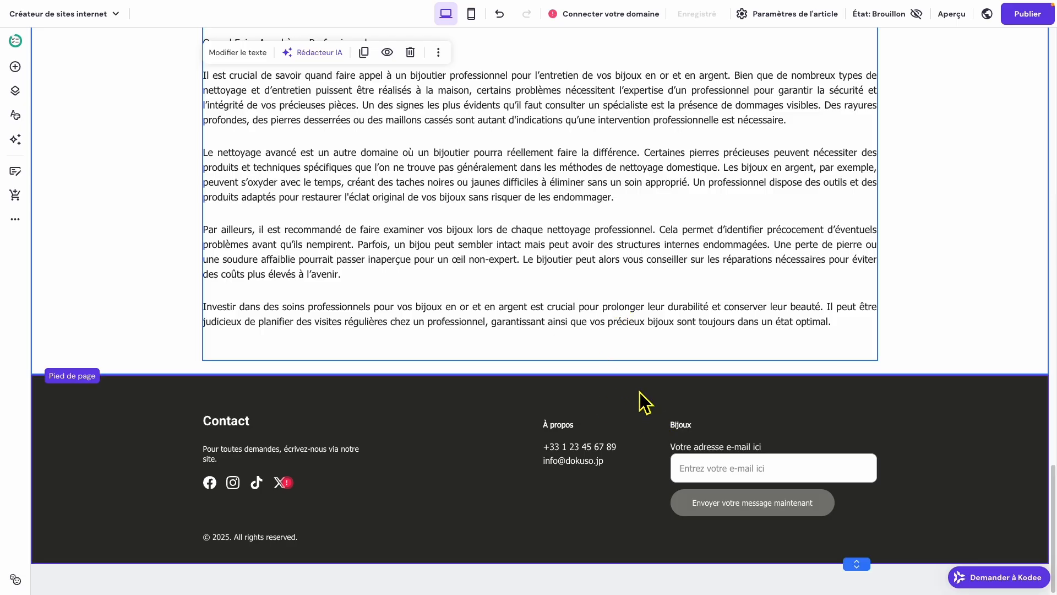
- Open the list of blog articles and delete the first "Votre article de blog" placeholder article
scroll(640, 391, up, 20)
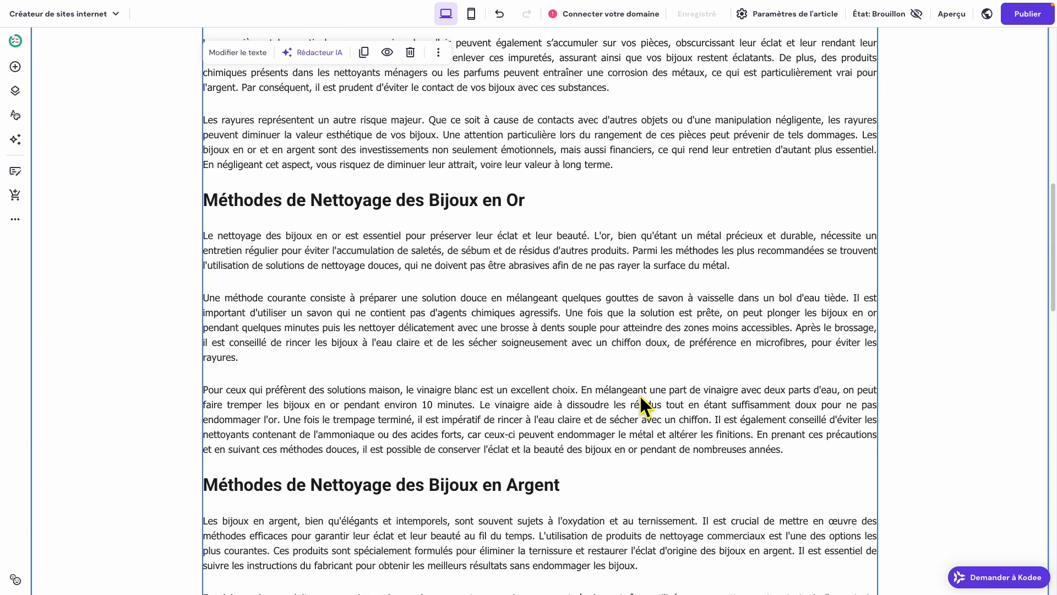
scroll(644, 395, up, 2)
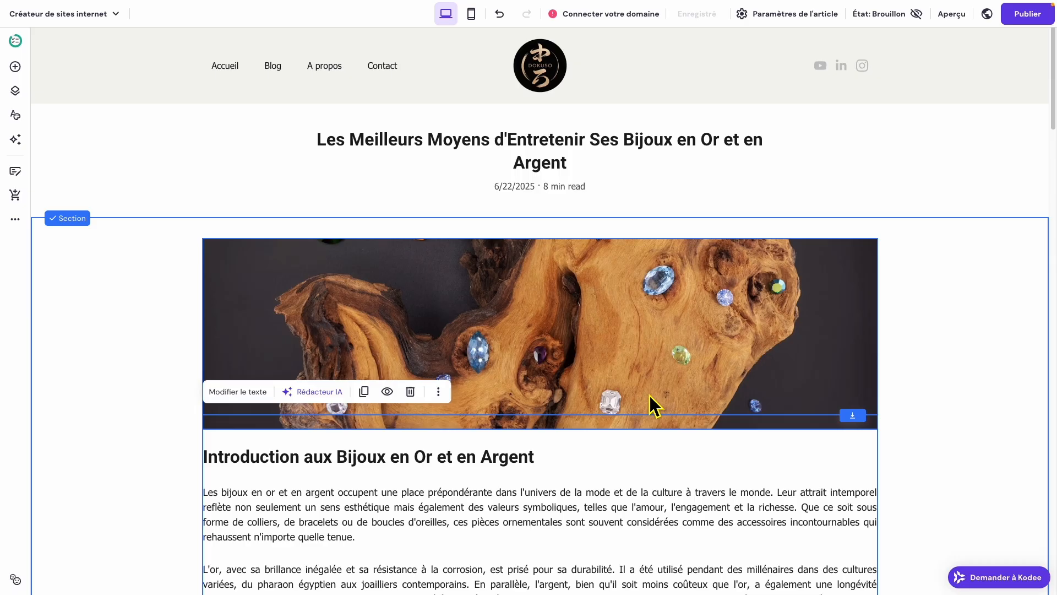
click(16, 170)
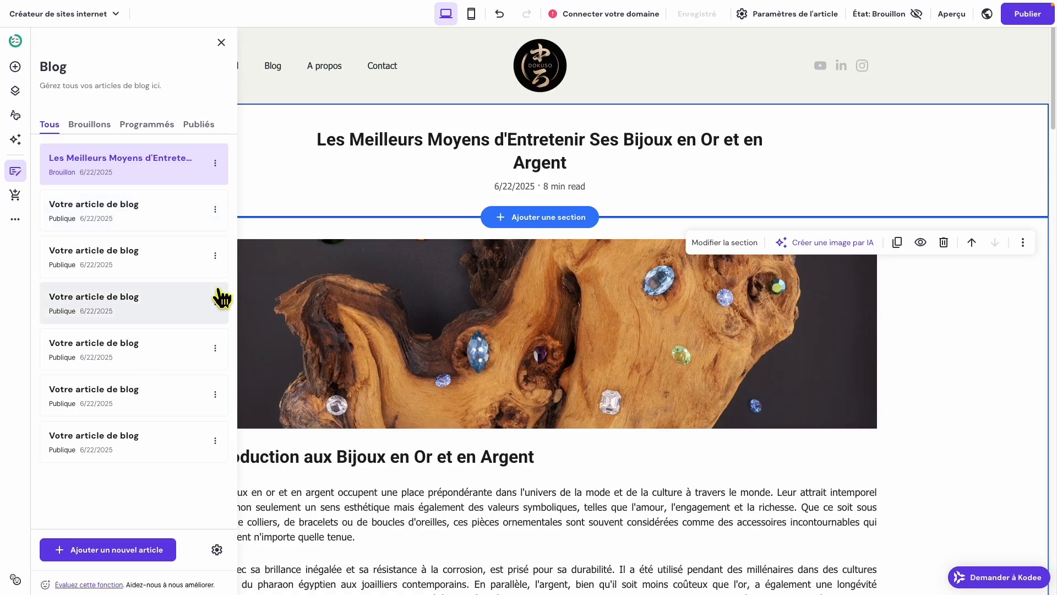
click(218, 210)
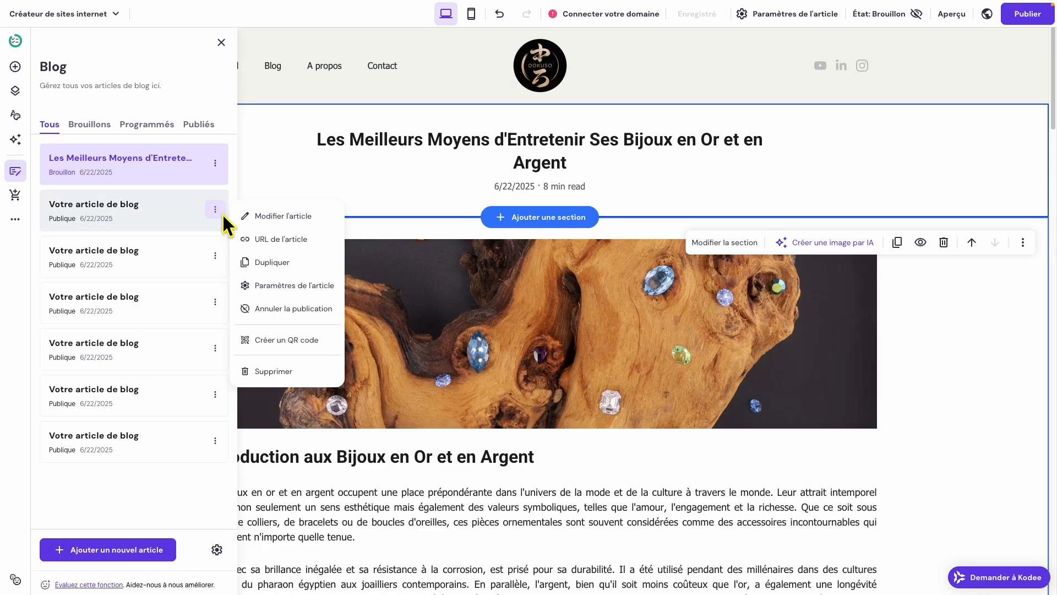
click(260, 371)
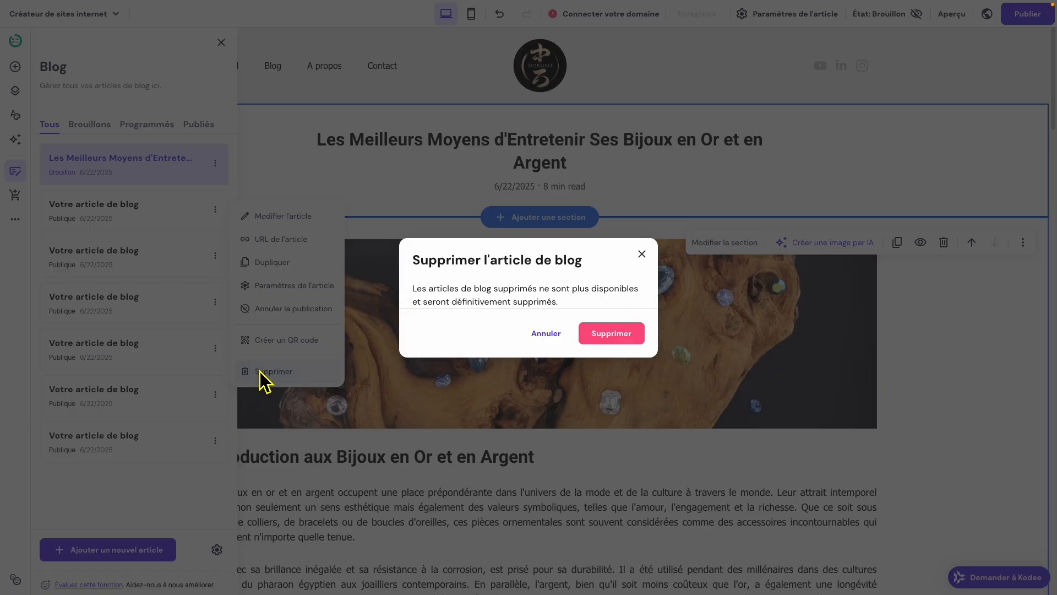
click(608, 337)
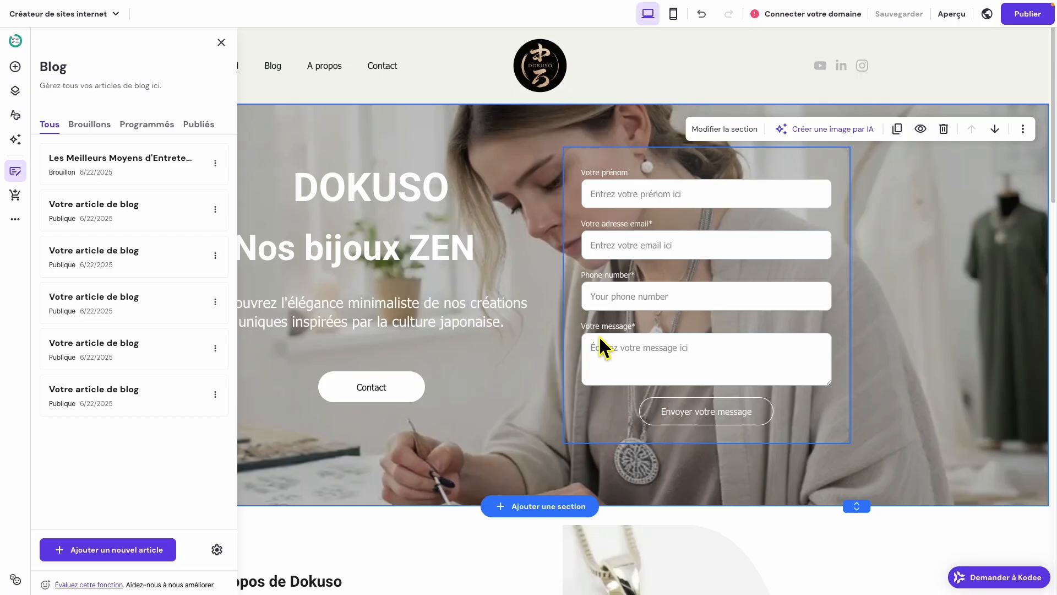
- Delete all the remaining "Votre article de blog" placeholder articles, keeping only the jewellery-care draft
click(220, 210)
click(287, 371)
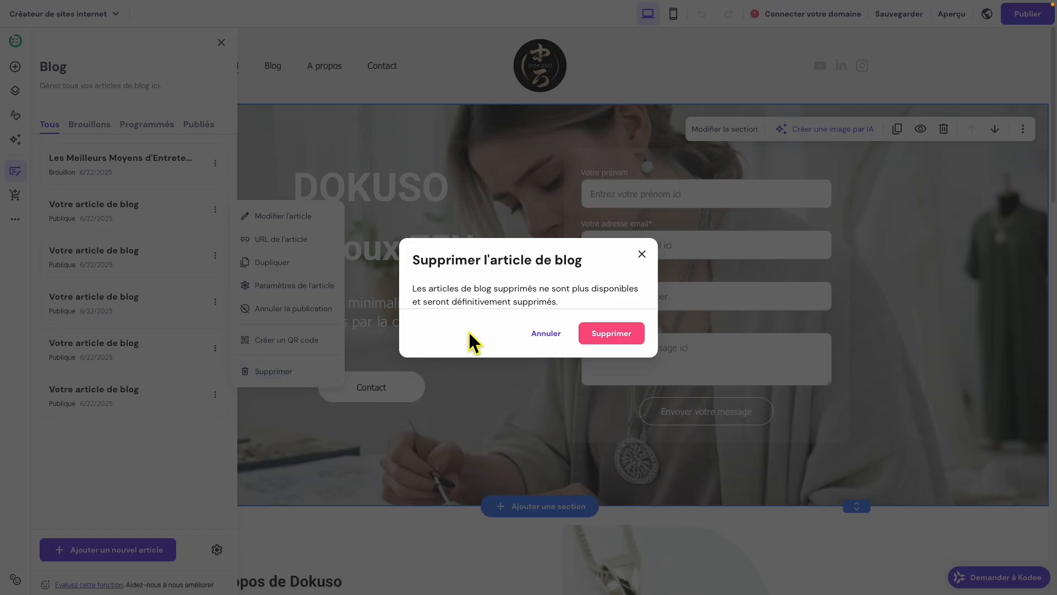
click(612, 335)
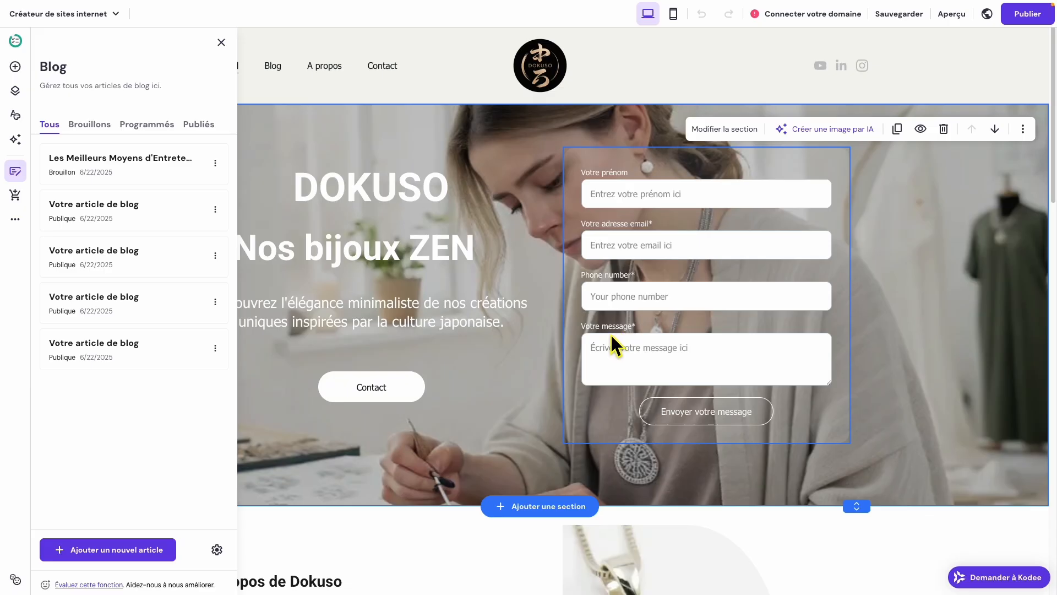
click(215, 210)
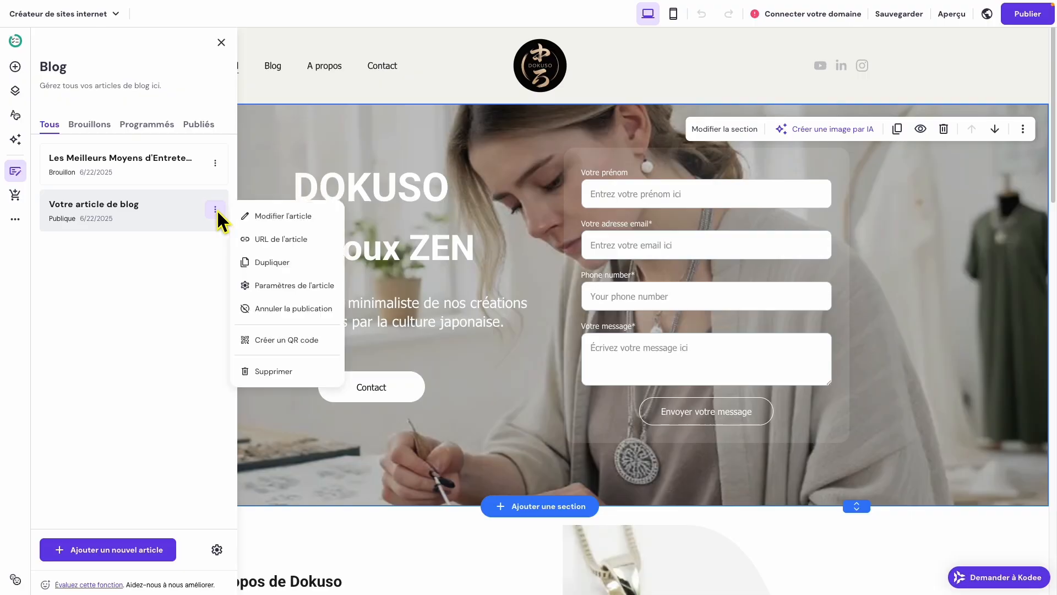
click(268, 373)
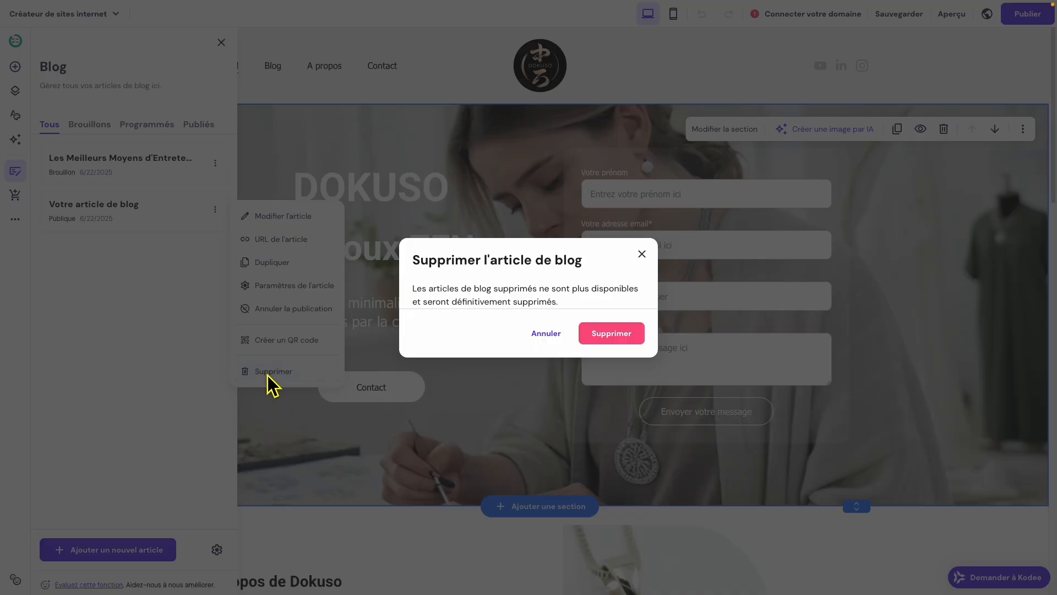
click(608, 333)
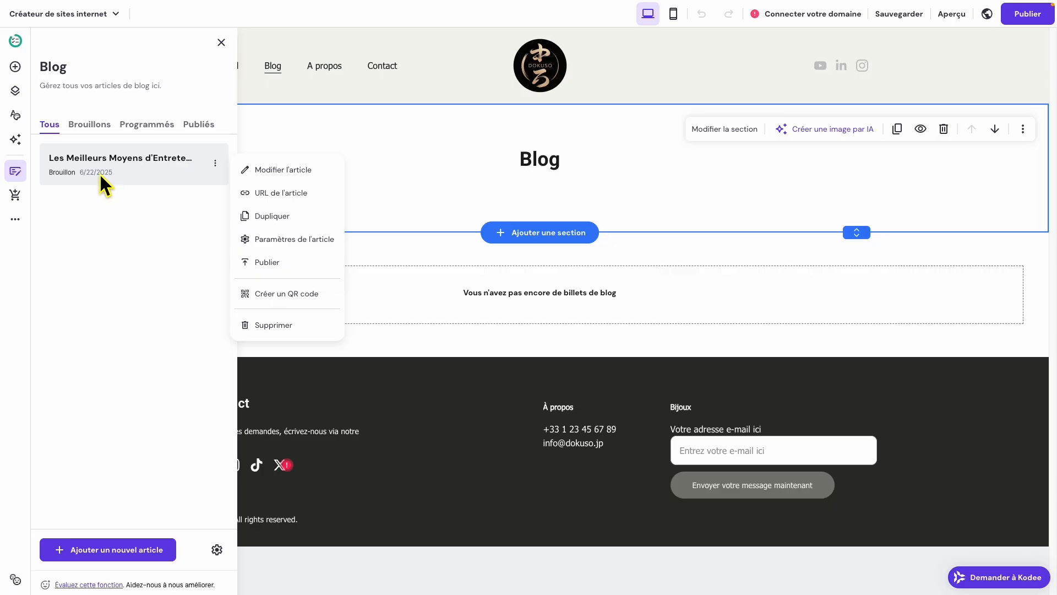
- Publish the article "Les Meilleurs Moyens d'Entretenir Ses Bijoux en Or et en Argent" and view its card on the Blog page
click(269, 263)
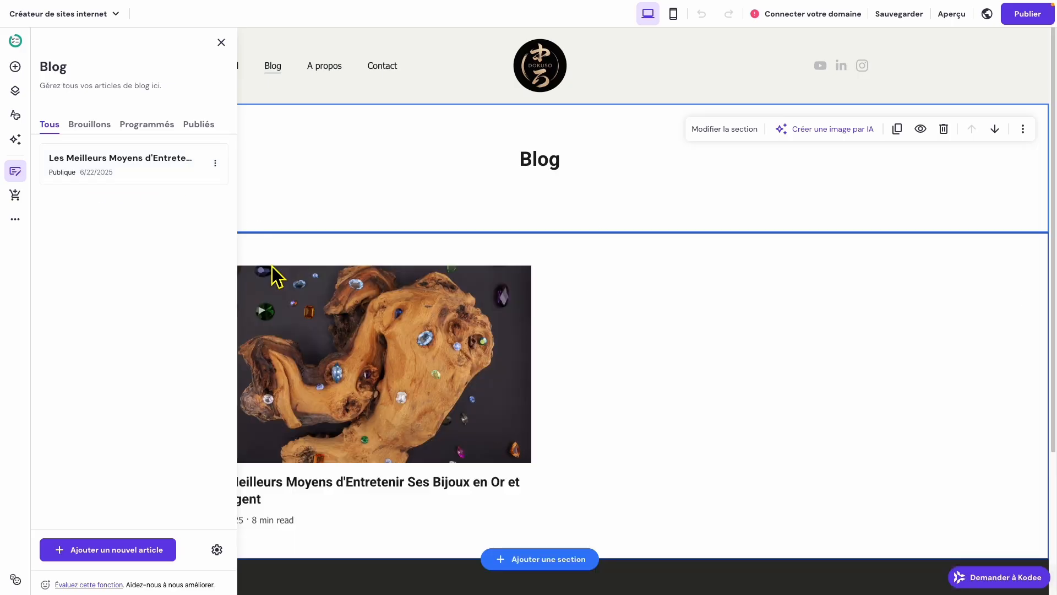
click(320, 71)
click(233, 68)
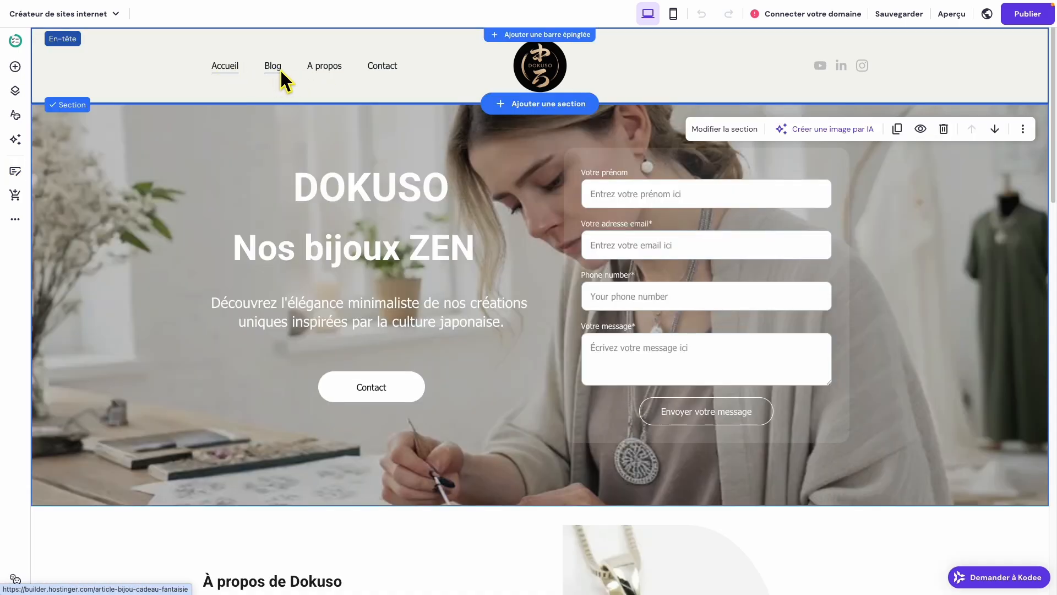
click(280, 73)
scroll(596, 326, down, 2)
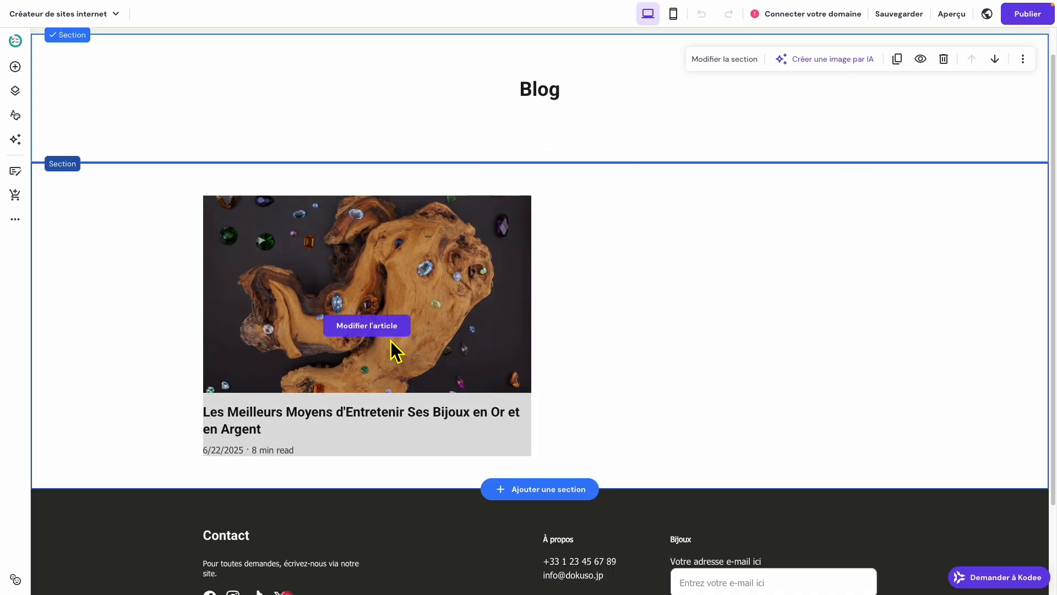
- Switch to the Qwen chat and ask for accessible, non-technical blog article titles that match frequent searches and bring traffic to a personalised jewellery shop
click(366, 329)
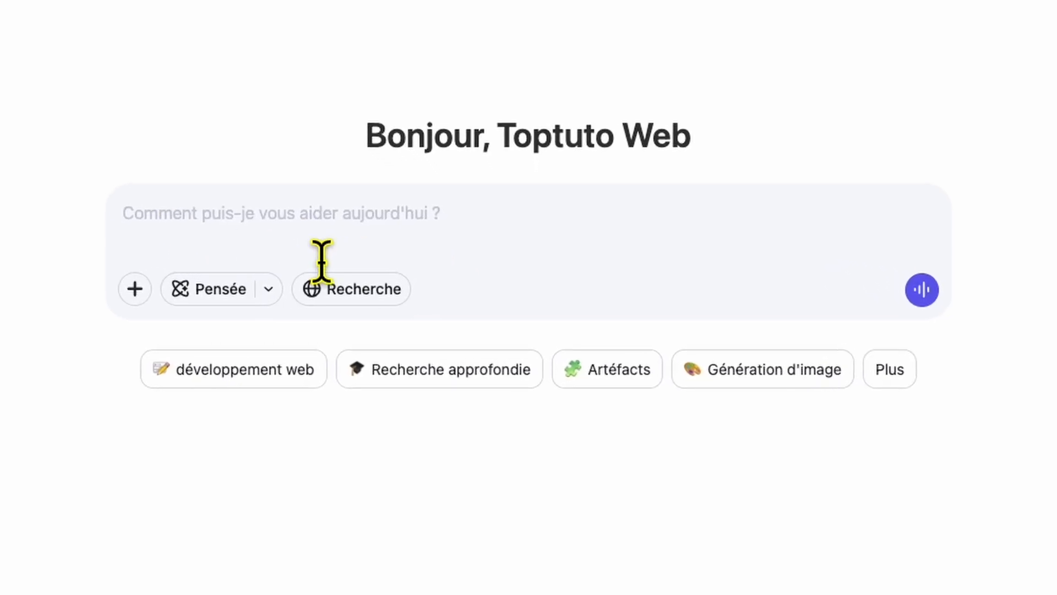
click(186, 234)
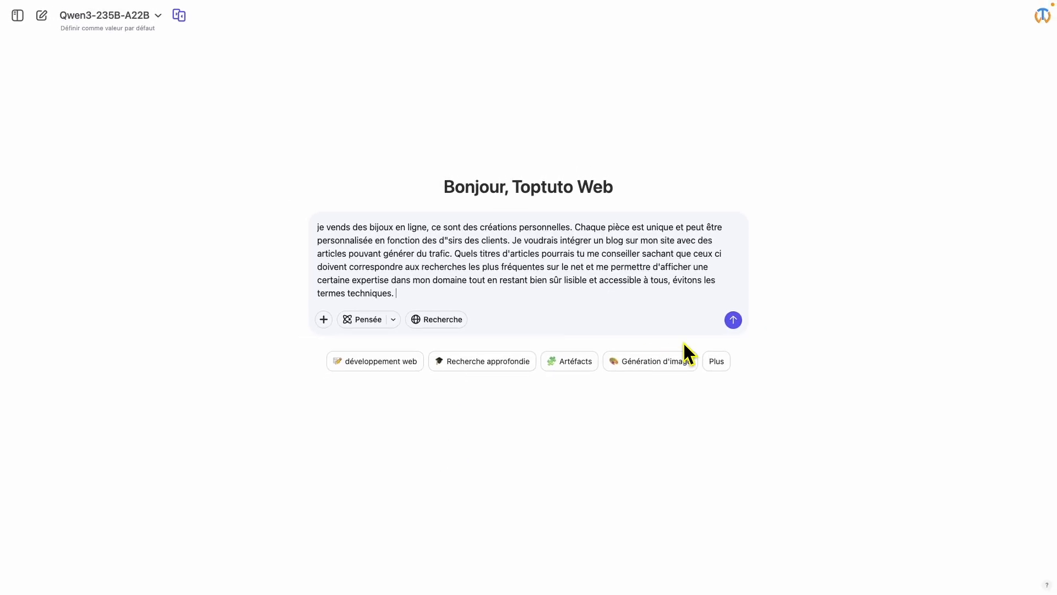
click(744, 331)
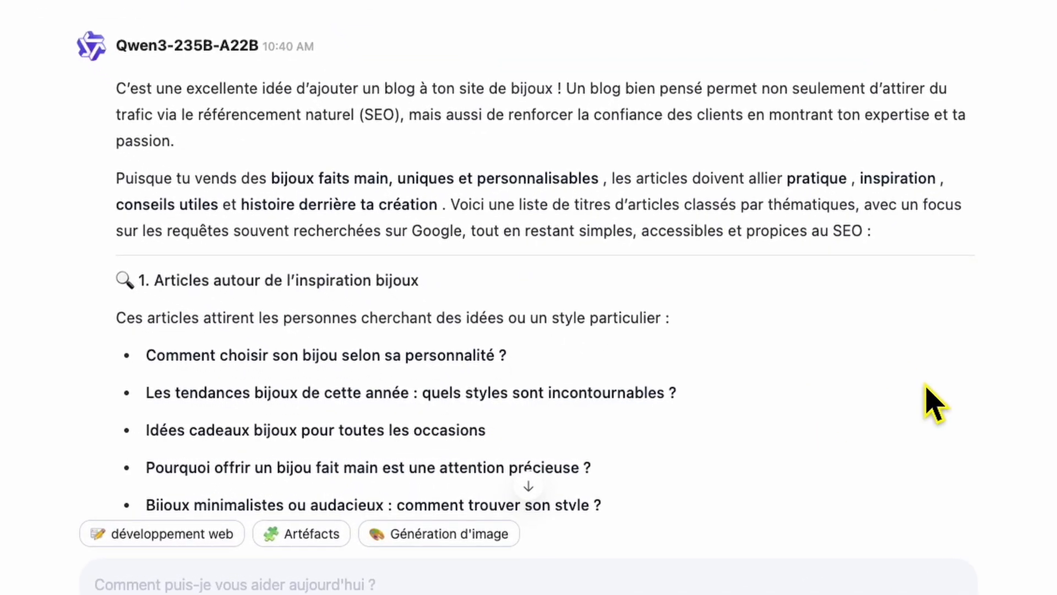
- Read through the suggested article titles by theme and the bonus list of SEO keywords
scroll(932, 401, down, 3)
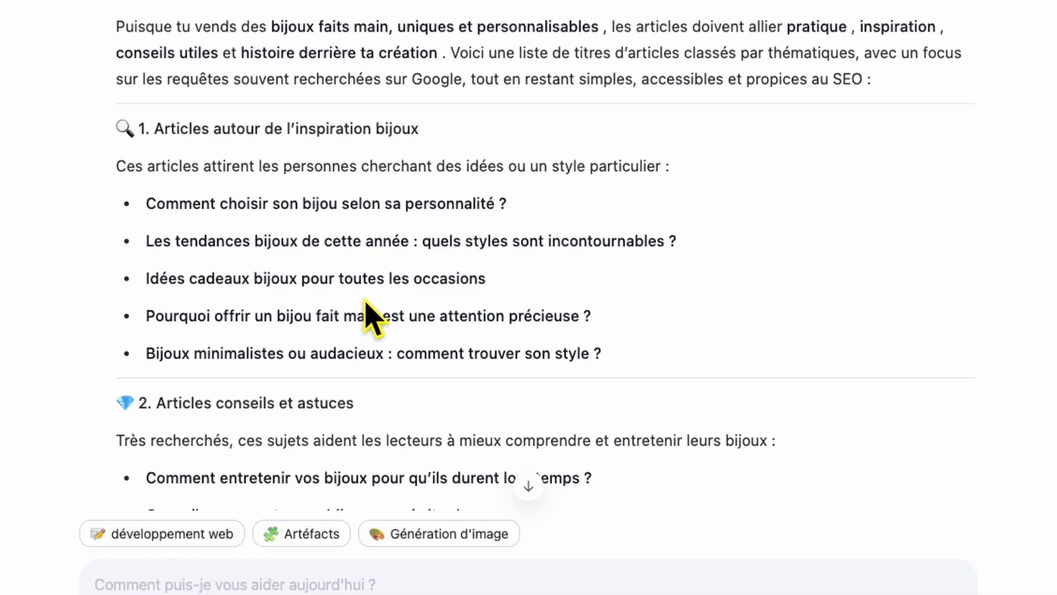
scroll(408, 371, down, 5)
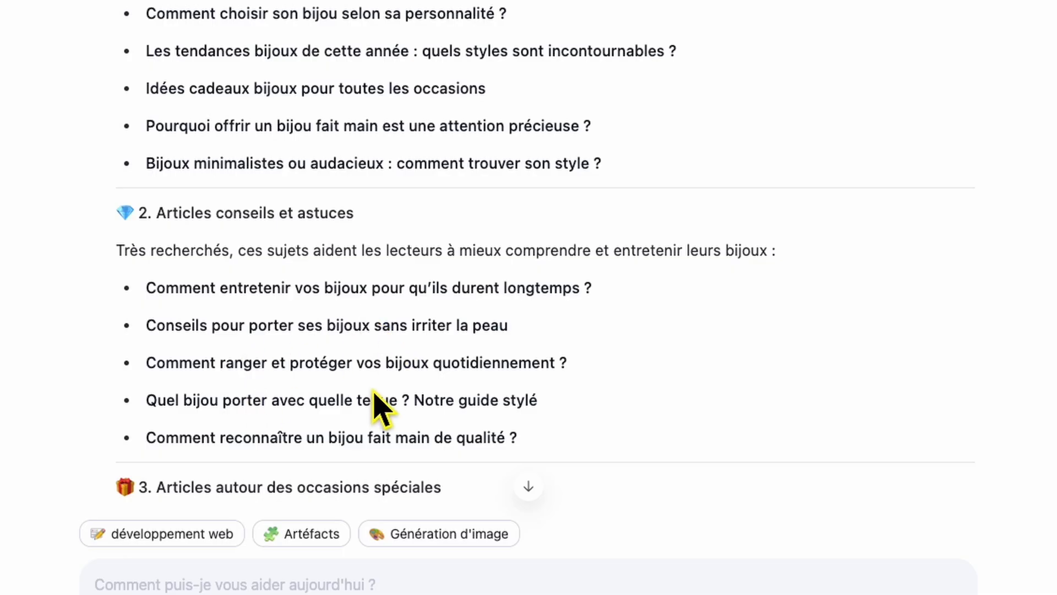
scroll(375, 392, down, 5)
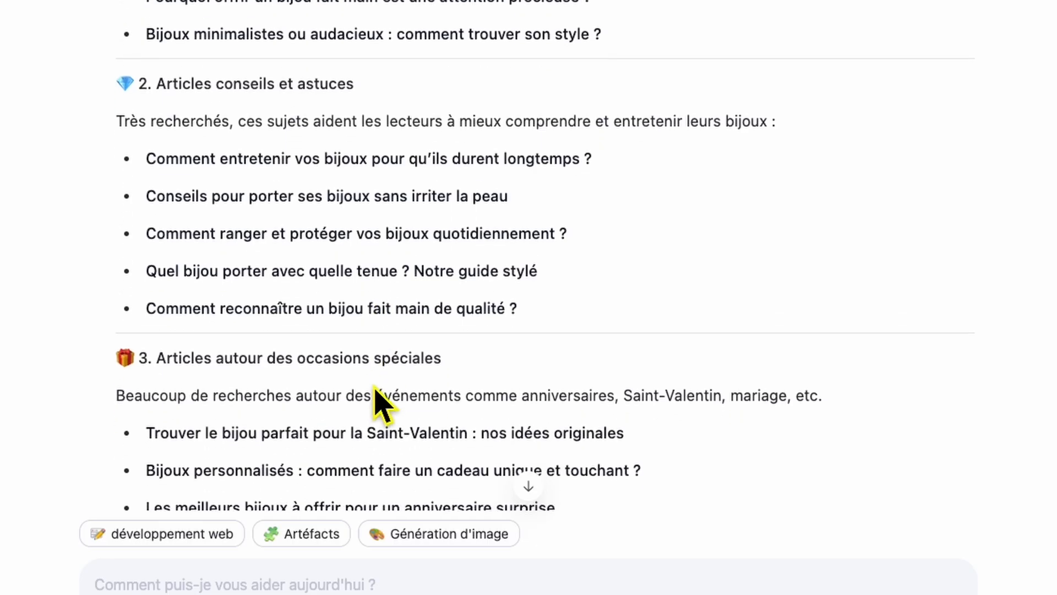
scroll(374, 388, down, 5)
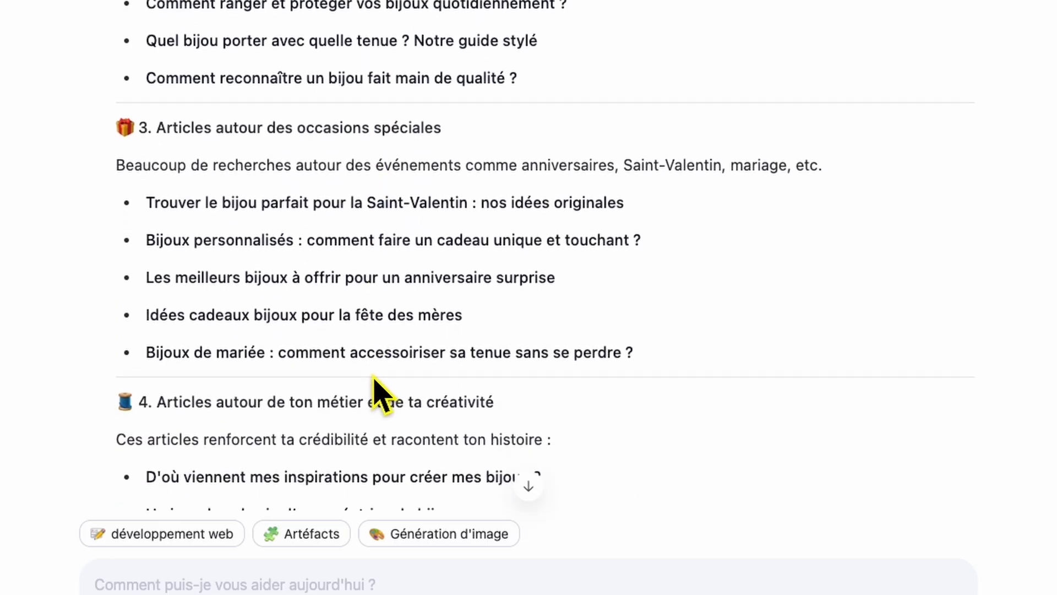
scroll(564, 242, down, 4)
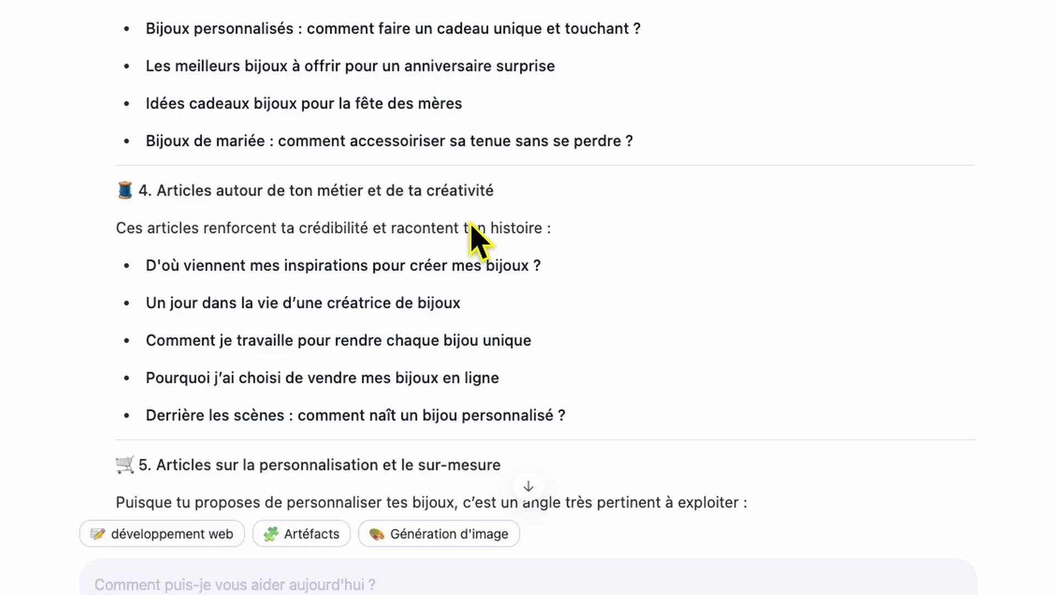
scroll(471, 236, down, 2)
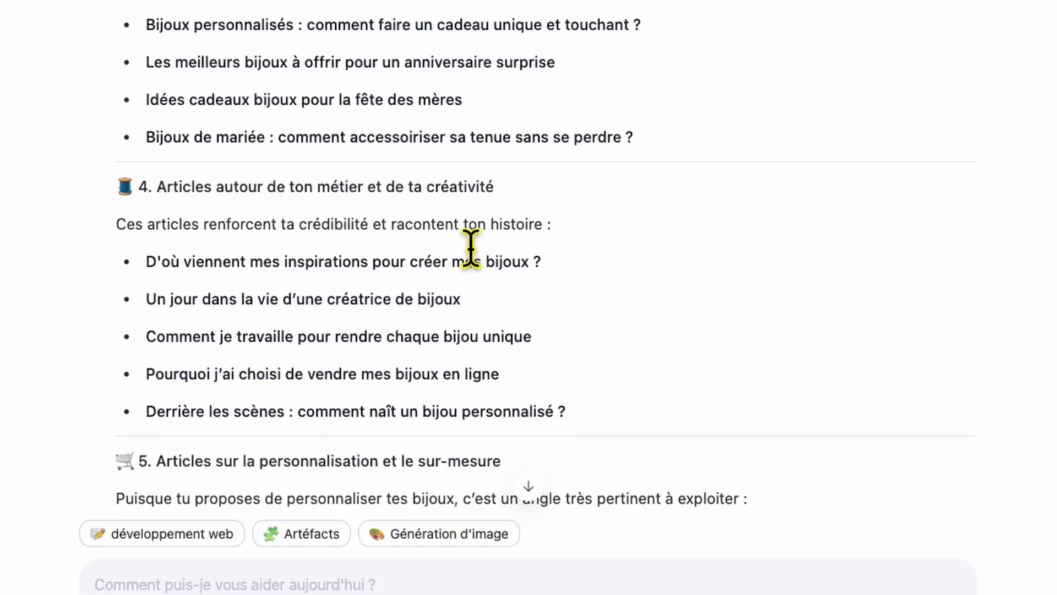
scroll(471, 241, down, 5)
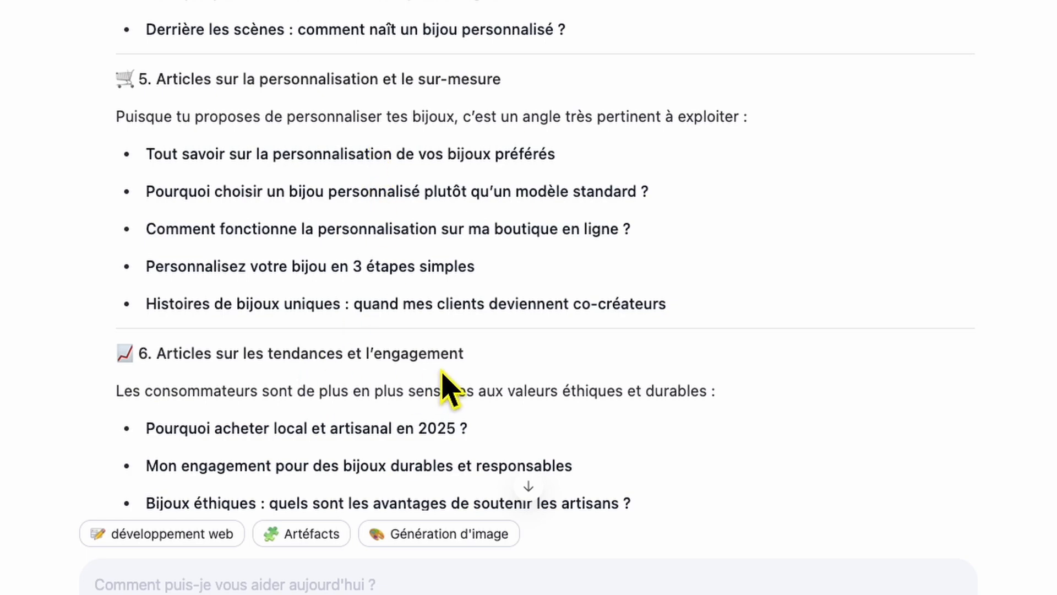
scroll(442, 370, down, 7)
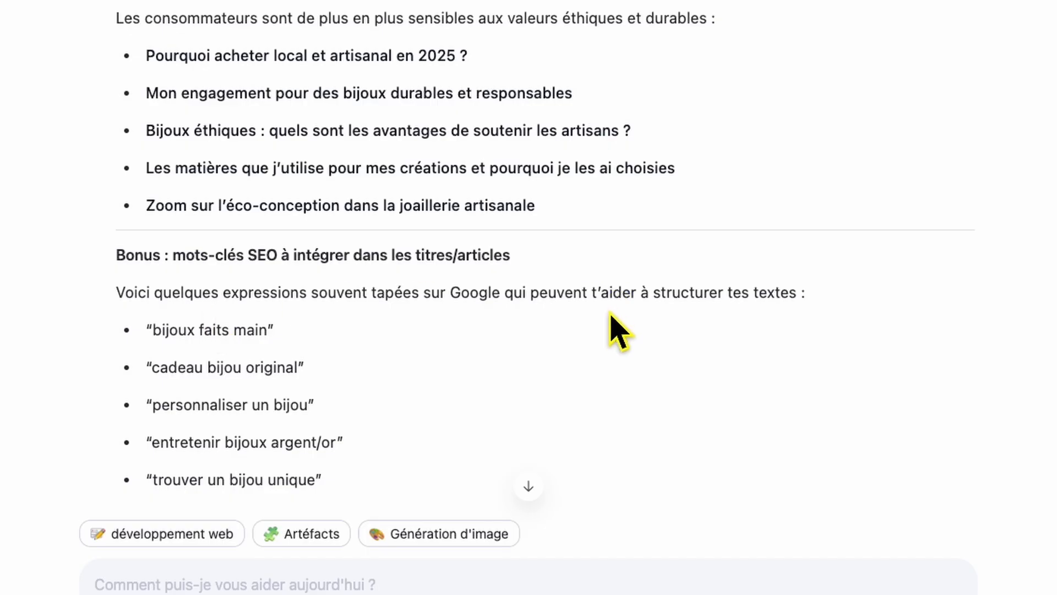
scroll(608, 325, down, 8)
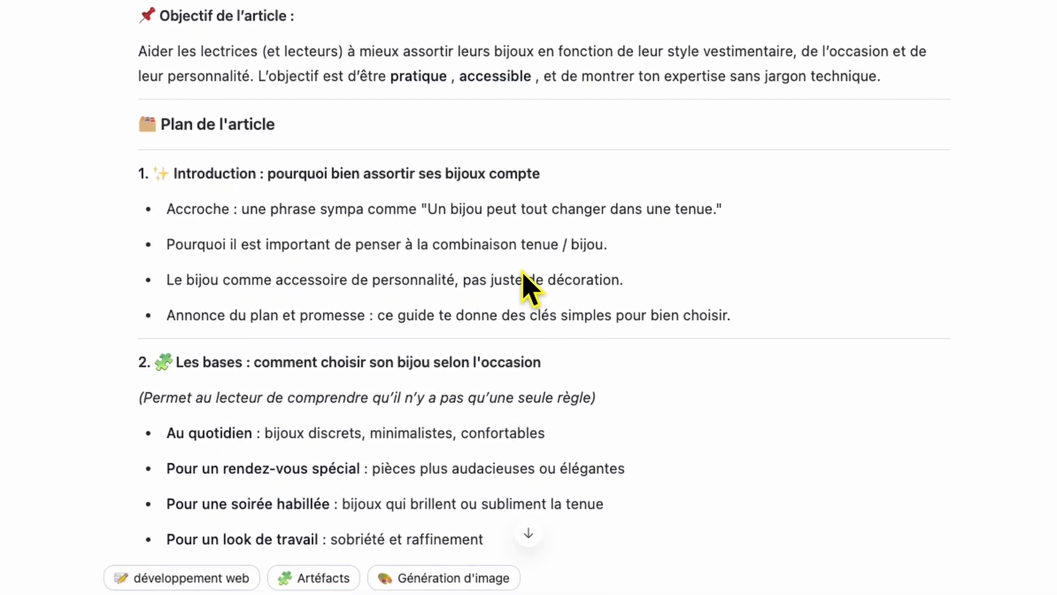
- Read through the article plan on matching jewellery with outfits, from the introduction to the conclusion
scroll(485, 293, down, 2)
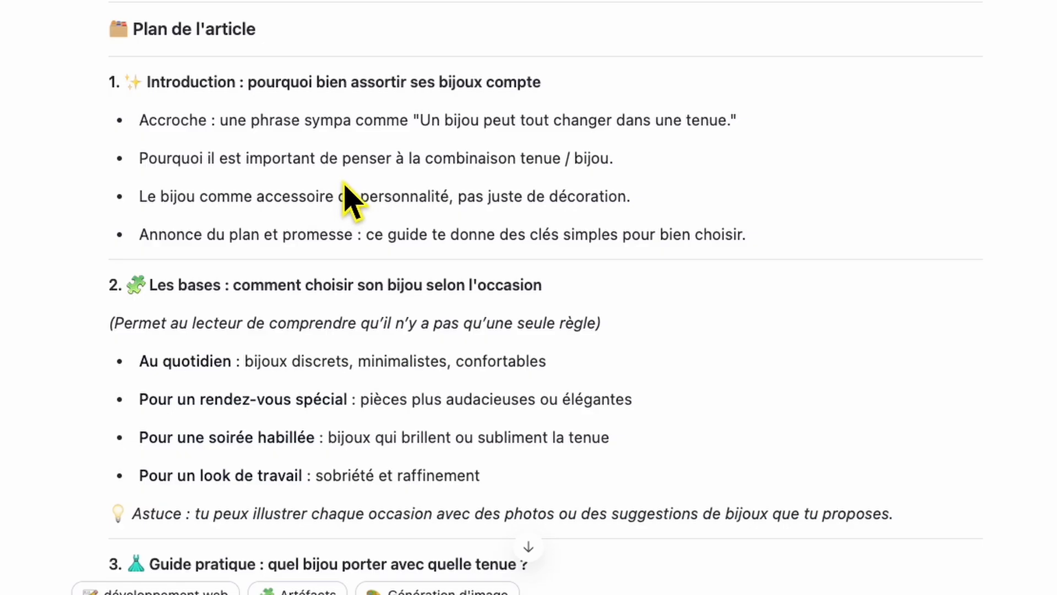
scroll(457, 300, down, 1)
scroll(457, 300, down, 6)
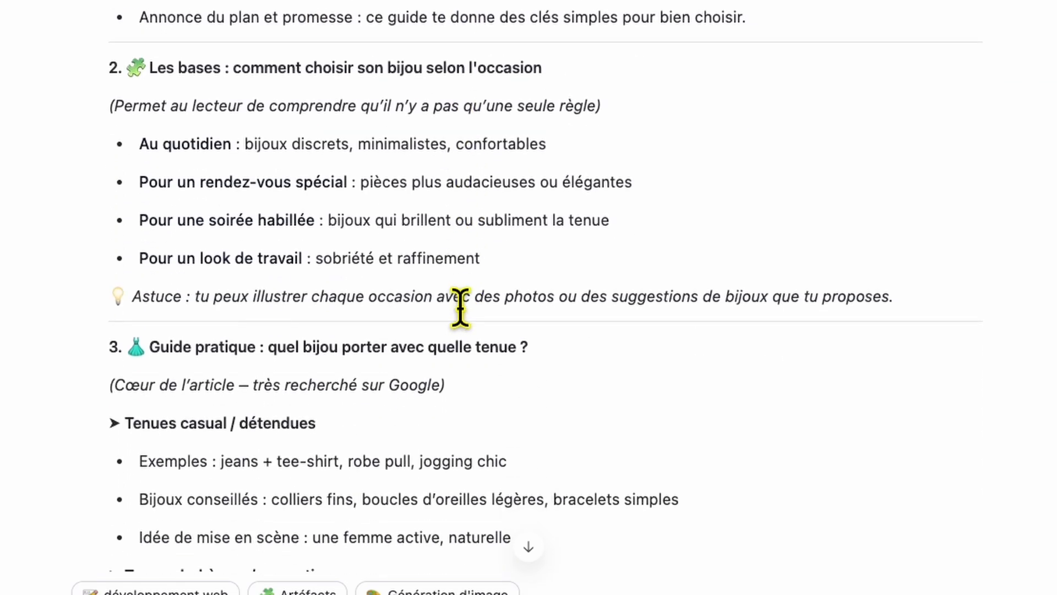
scroll(355, 283, down, 7)
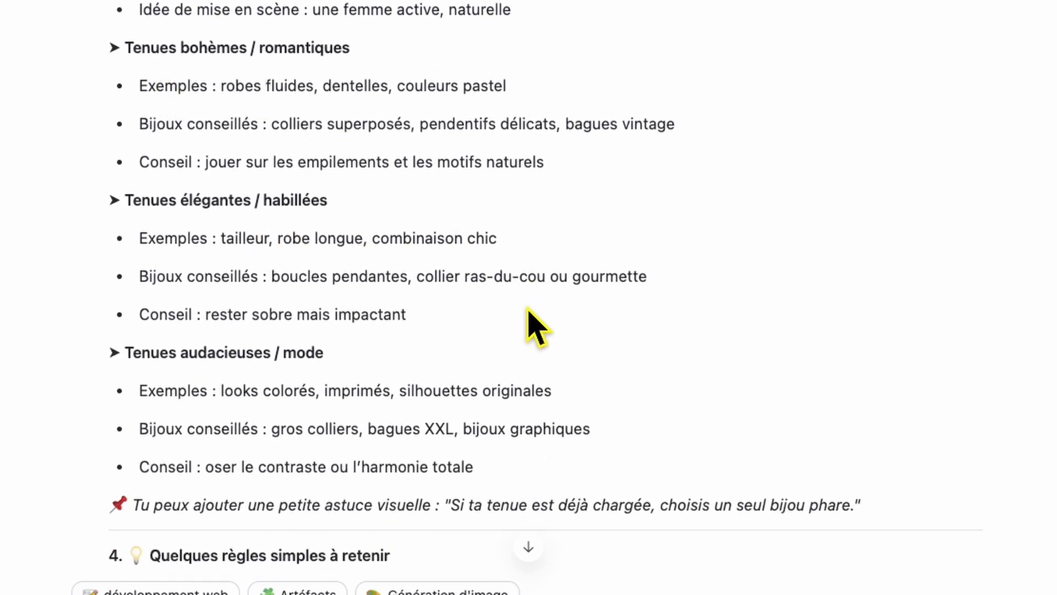
scroll(538, 342, down, 2)
scroll(545, 342, down, 6)
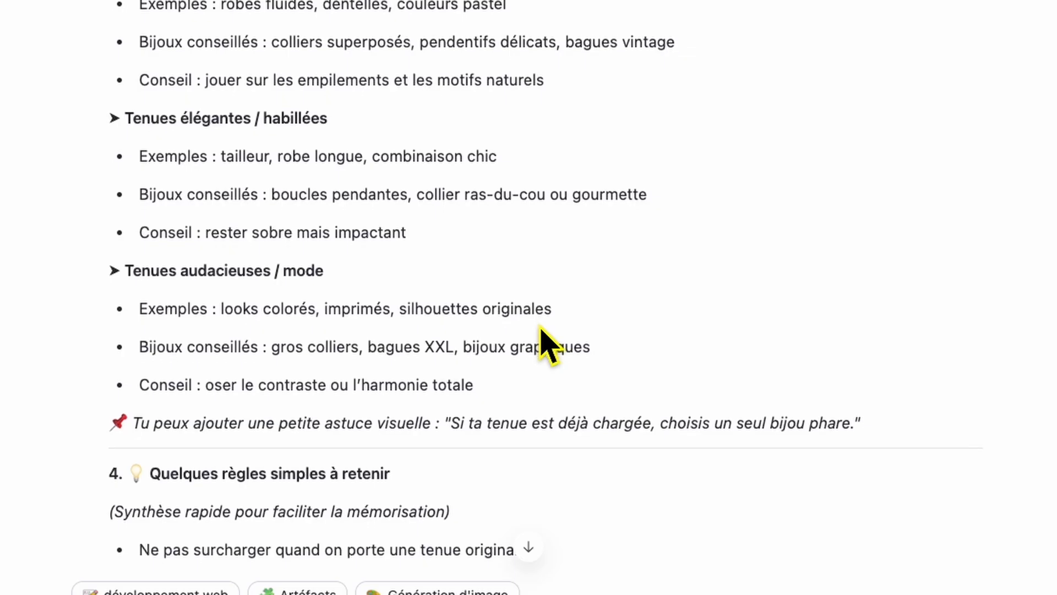
scroll(552, 305, down, 3)
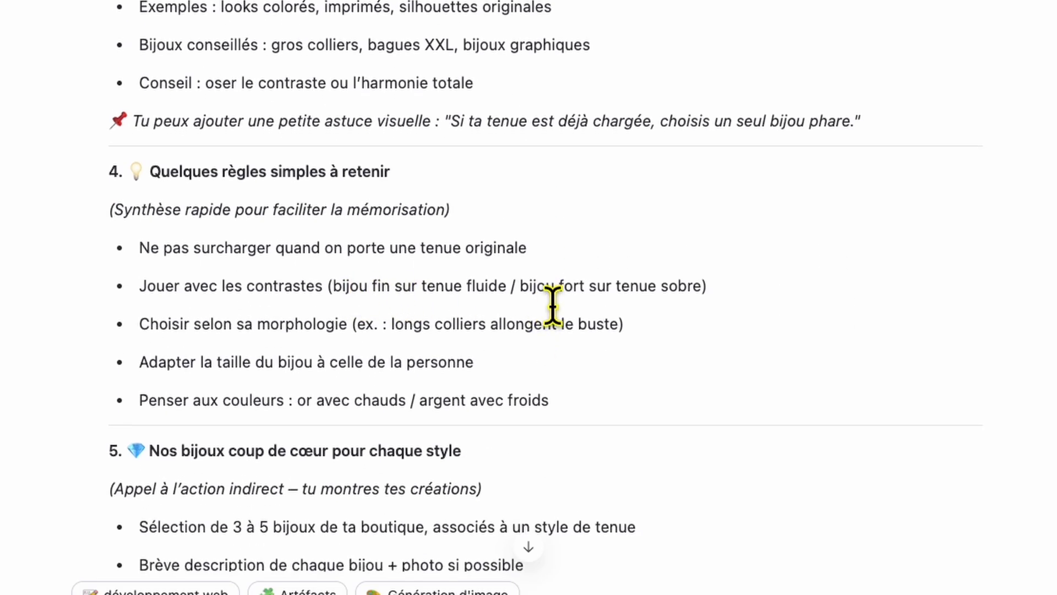
scroll(559, 314, down, 2)
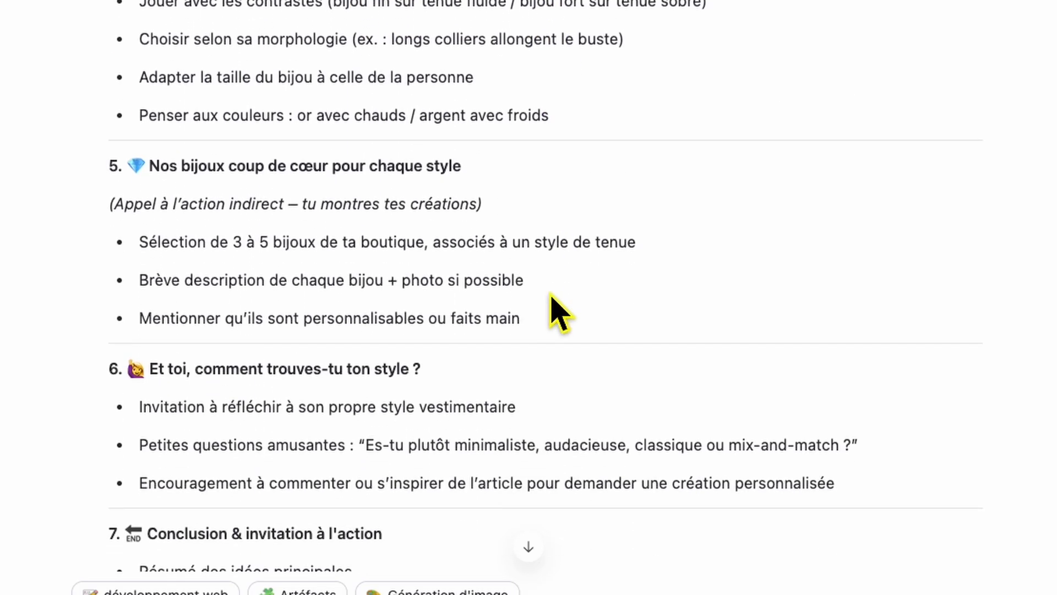
scroll(549, 296, down, 5)
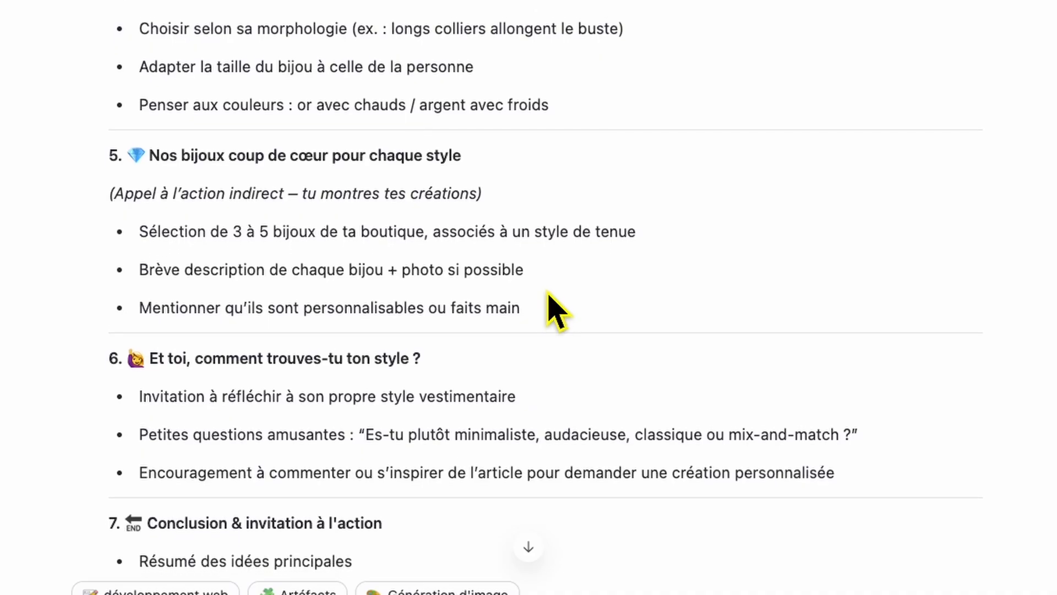
scroll(548, 293, down, 2)
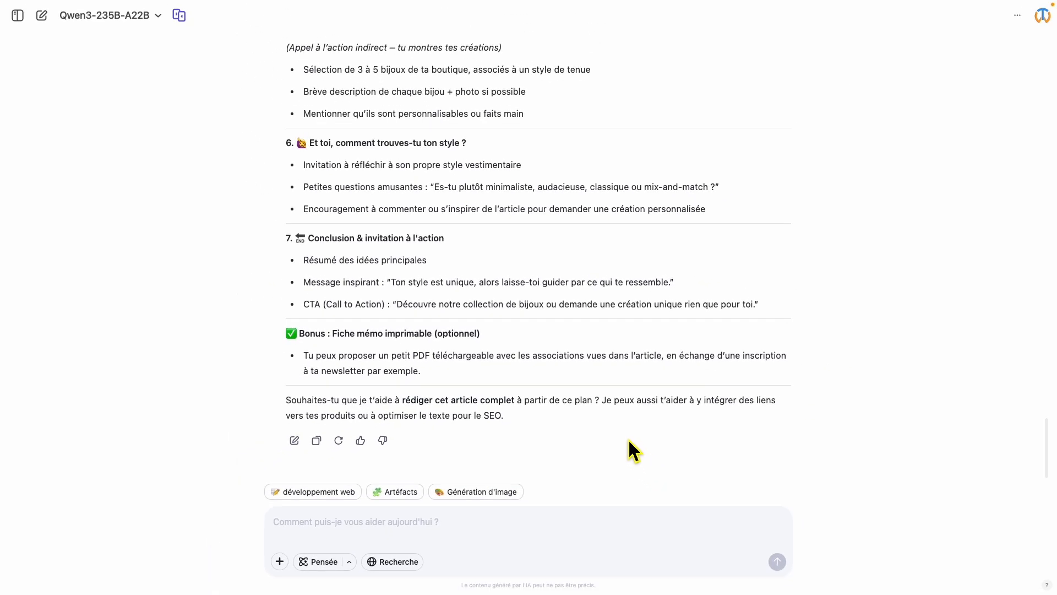
- Ask Qwen to write an article of about 1500 words from the plan, with SEO keywords and the conversational, jargon-free style guidelines
click(626, 550)
text(Oui rédige moi un article d'environ 1500 mots à partir de ce plan. Assure toi qu'il soit bien référencé grâce à des mots clés. Je voudrais également que tu respectes autant que possible les consignes ci-dessous :)
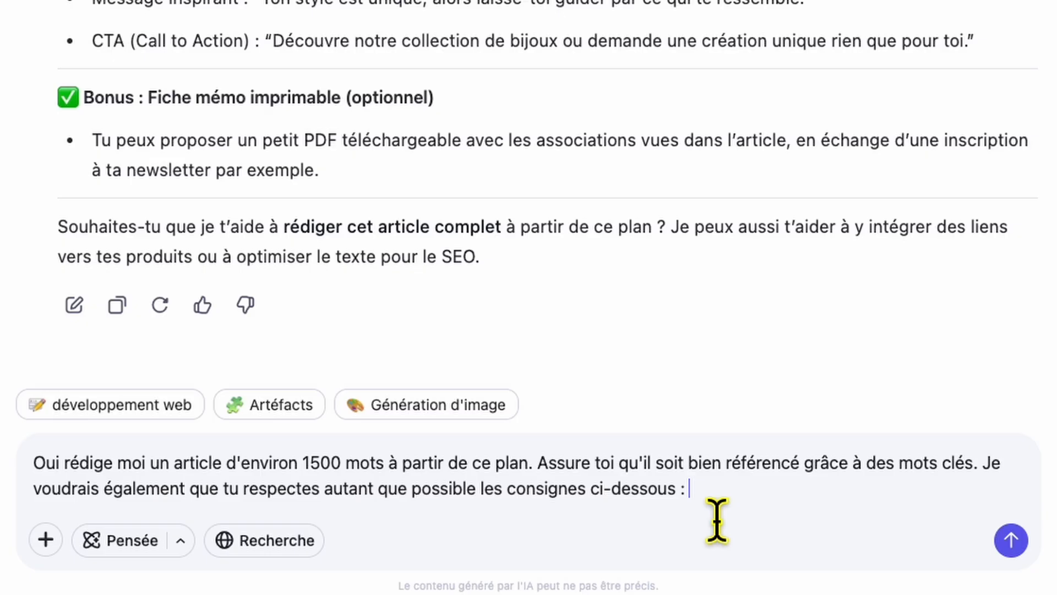
text("Utilise un ton conversationnel et amical, comme si tu parlais à un ami." "Écris des phrases simples et courtes, facilement compréhensibles par tous." "Emploie des exemples concrets et des analogies pour illustrer les concepts." "Adresse-toi directement au lecteur, utilise 'vous' et pose des questions rhétoriques pour engager." "Évite le jargon technique ou explique-le simplement quand c'est nécessaire." "Utilise des anecdotes ou des scénarios du quotidien pour rendre le contenu plus relatable.")
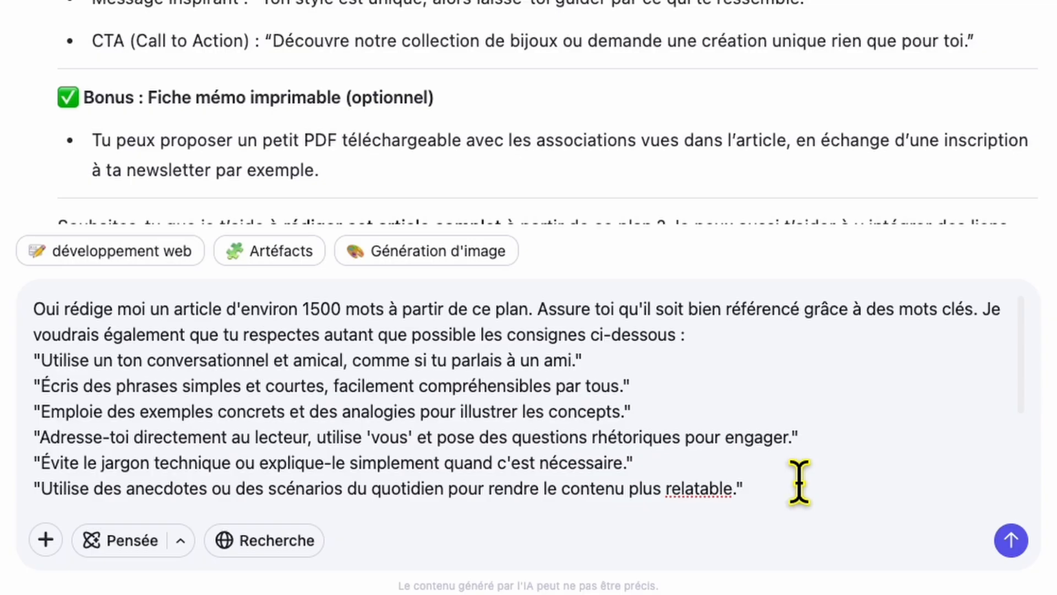
scroll(560, 446, down, 6)
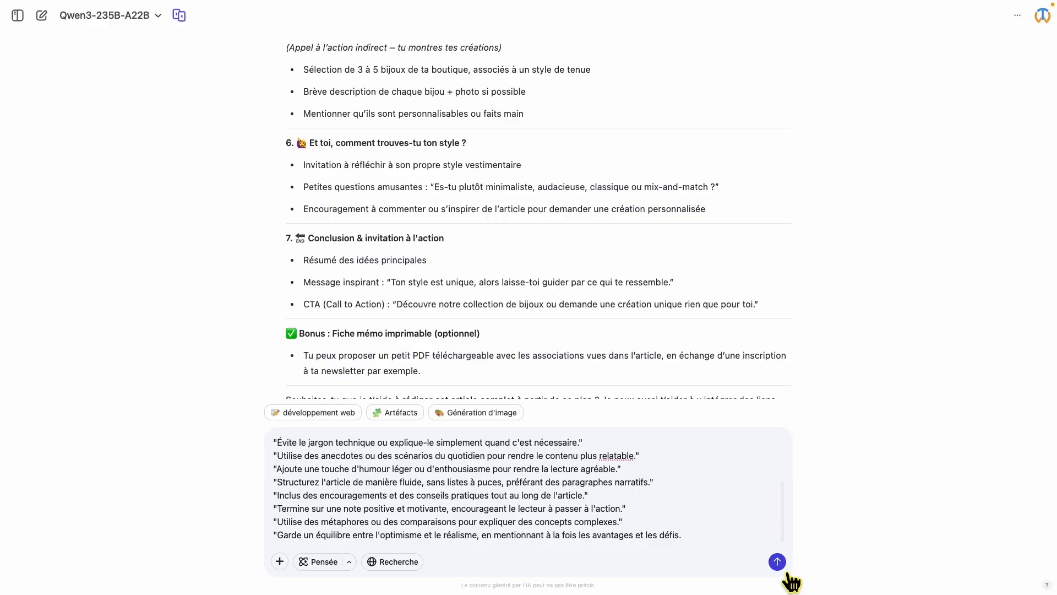
click(778, 563)
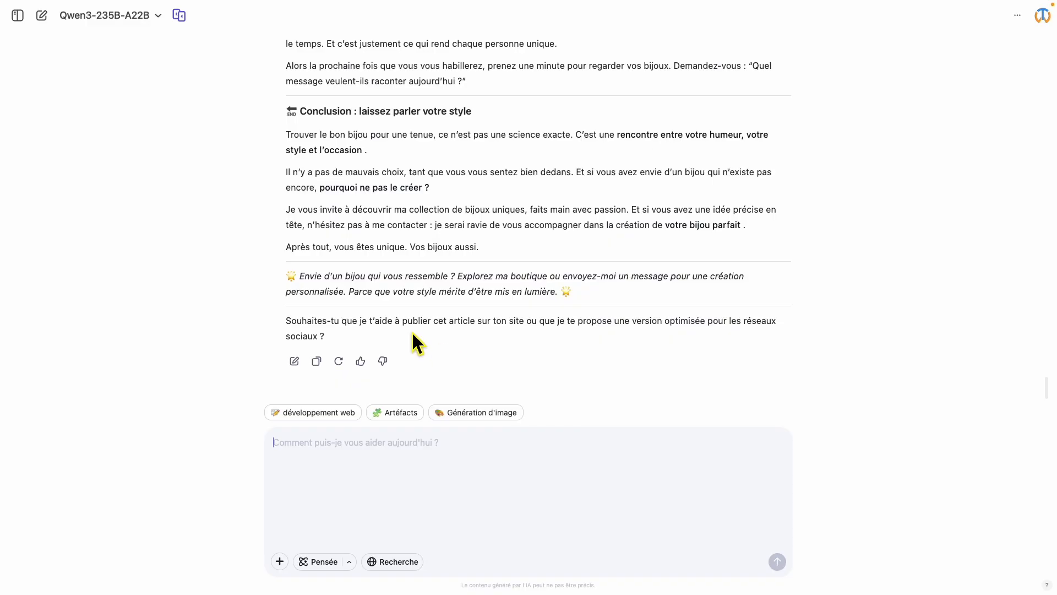
- Copy the generated article text from its title through to the closing invitation to explore the shop
drag(589, 297, 298, 251)
right_click(366, 285)
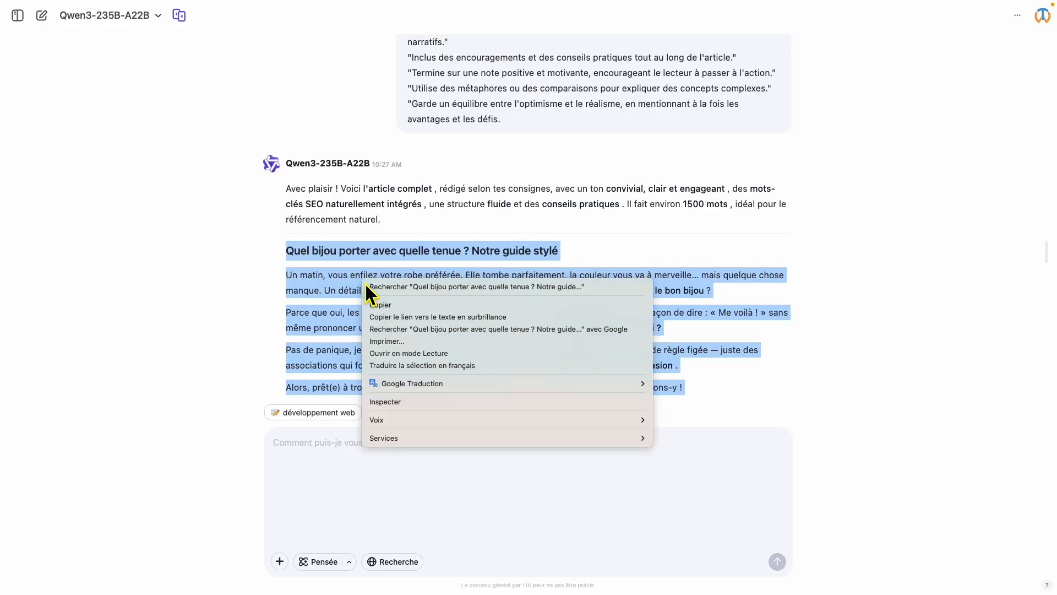
click(392, 316)
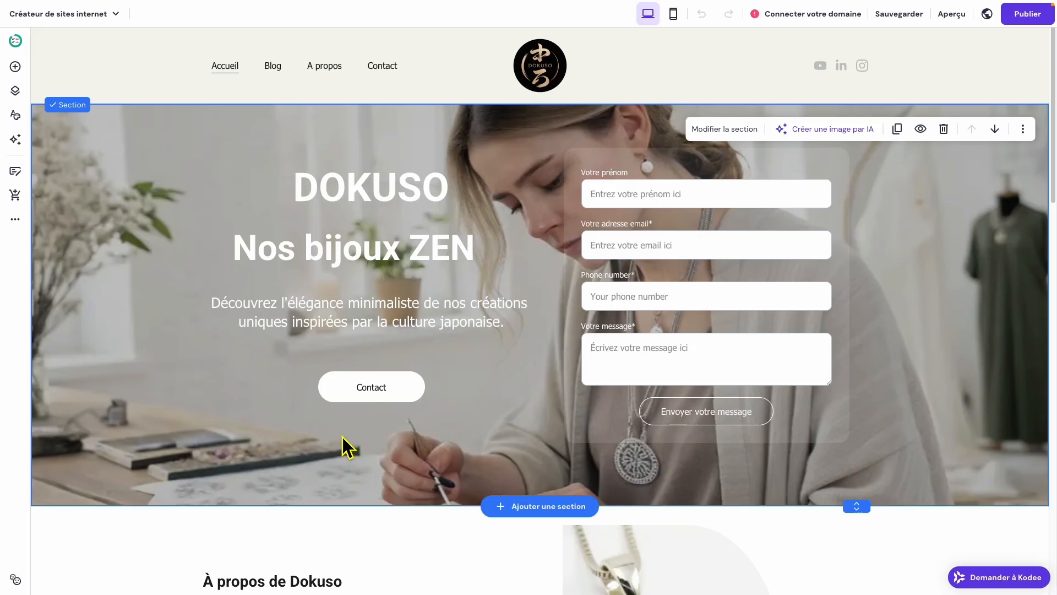
- Switch to the website builder and add a new blank blog article without AI content, leaving the article list closed
click(15, 171)
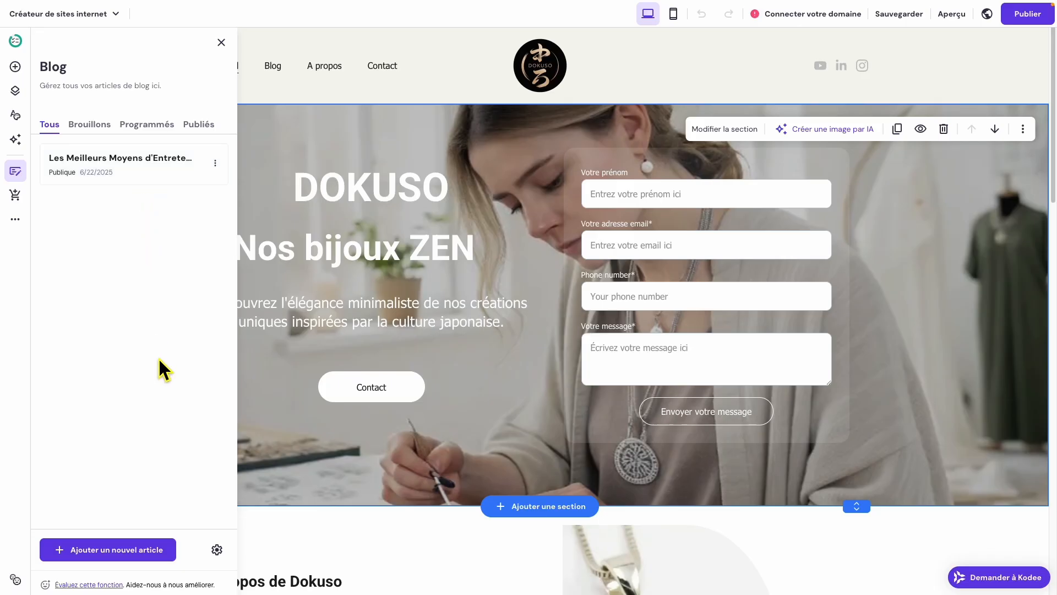
click(118, 559)
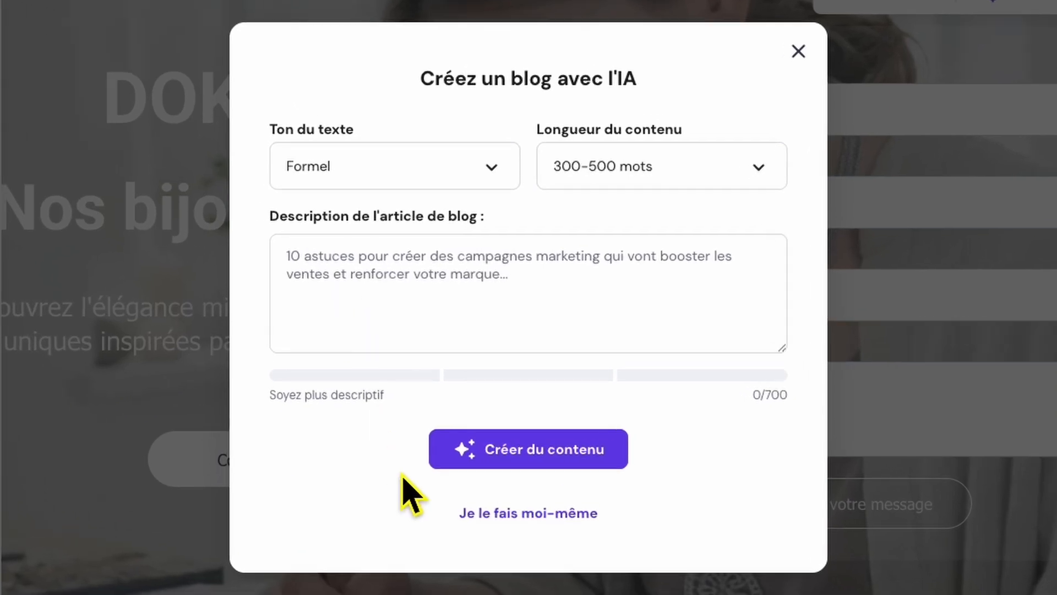
click(550, 529)
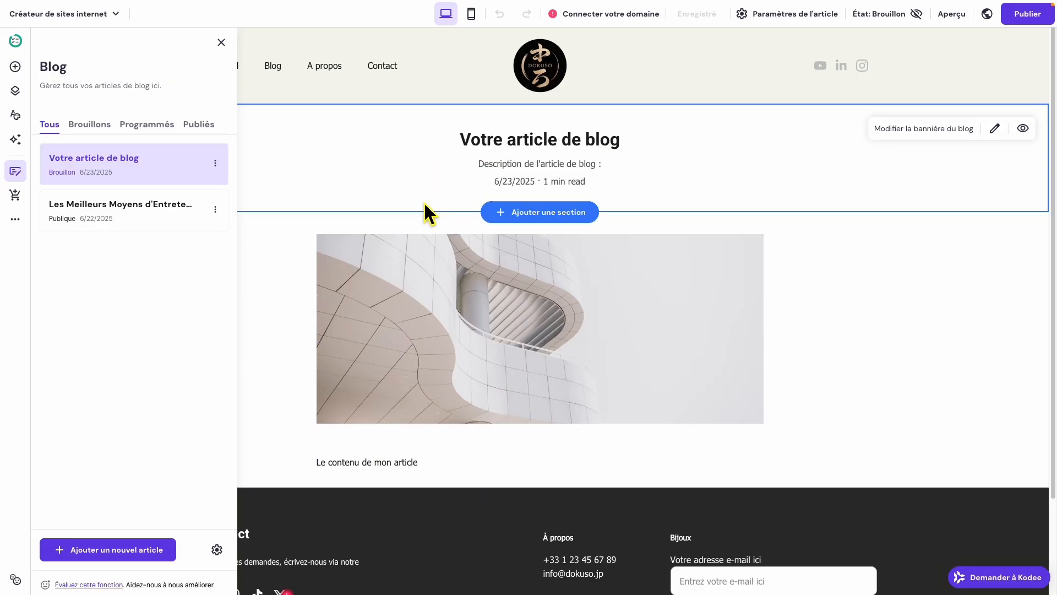
click(221, 44)
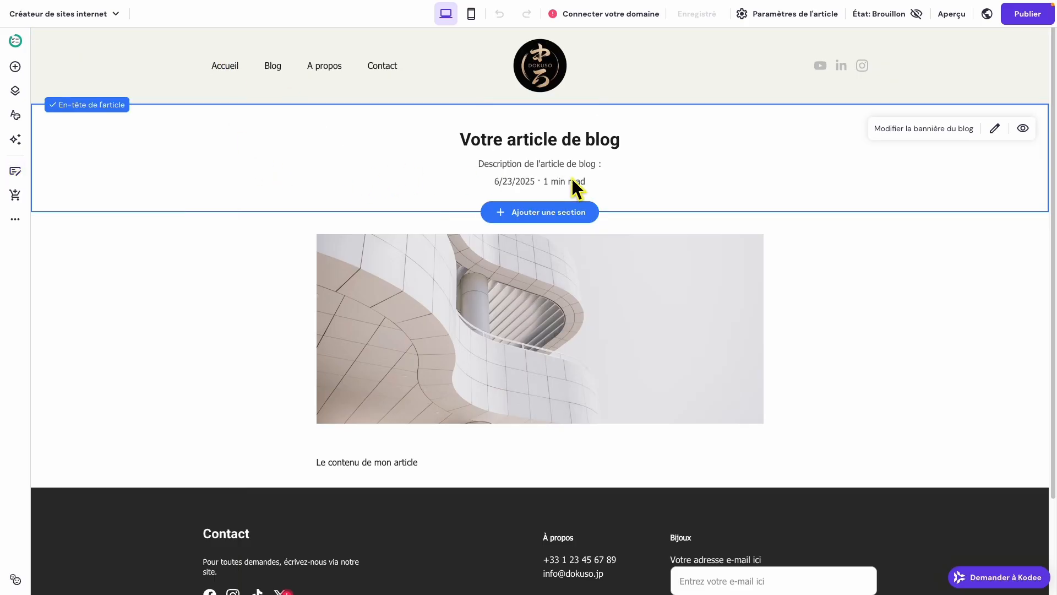
- Replace the new article's placeholder title with "Quel bijou porter avec quelle tenue ? Notre guide stylé" in the article settings
click(1003, 140)
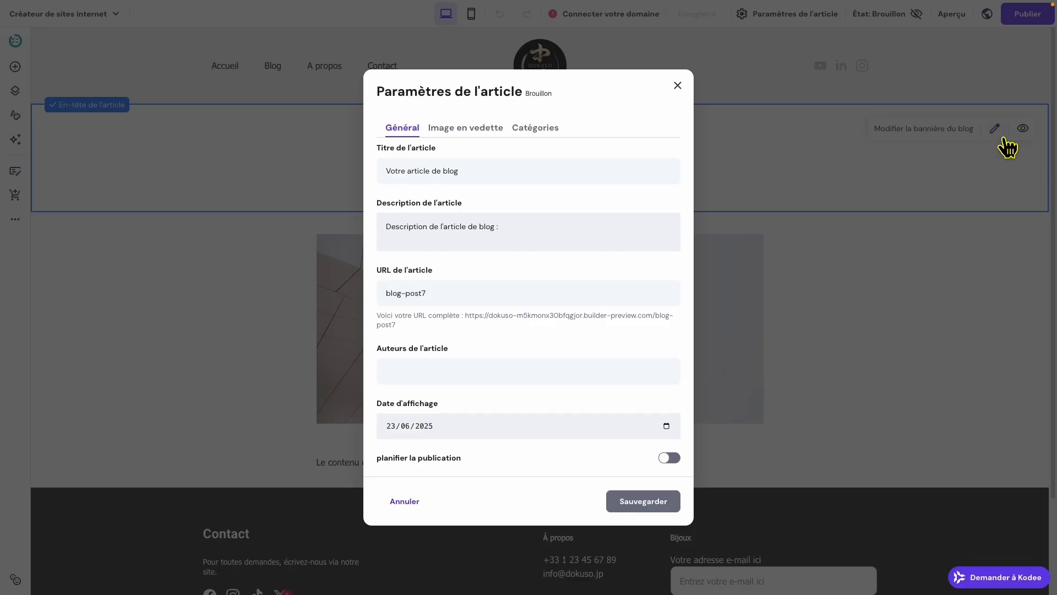
drag(476, 178, 383, 185)
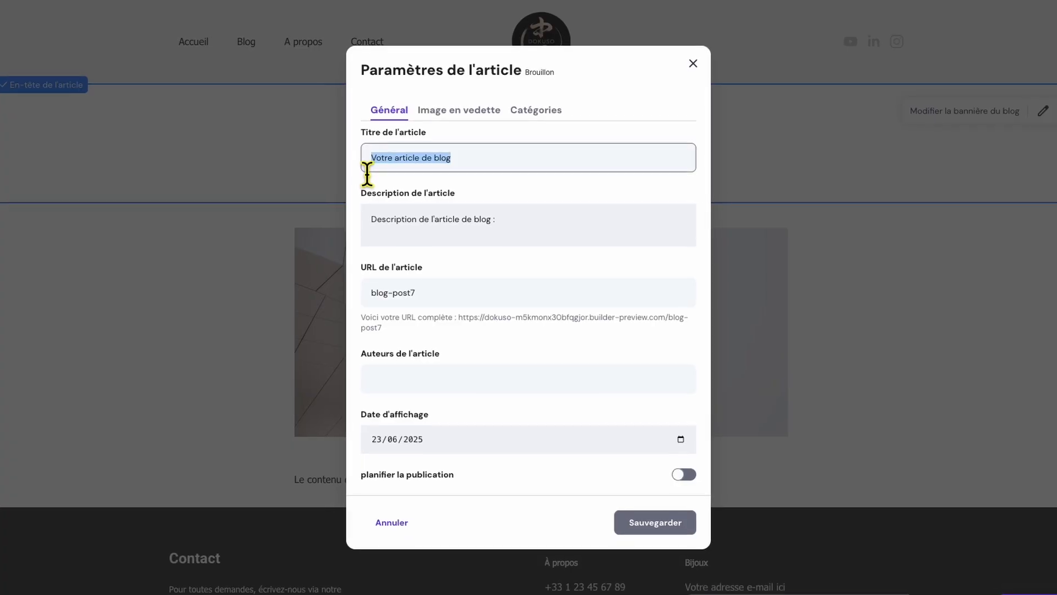
key(BackSpace)
right_click(415, 168)
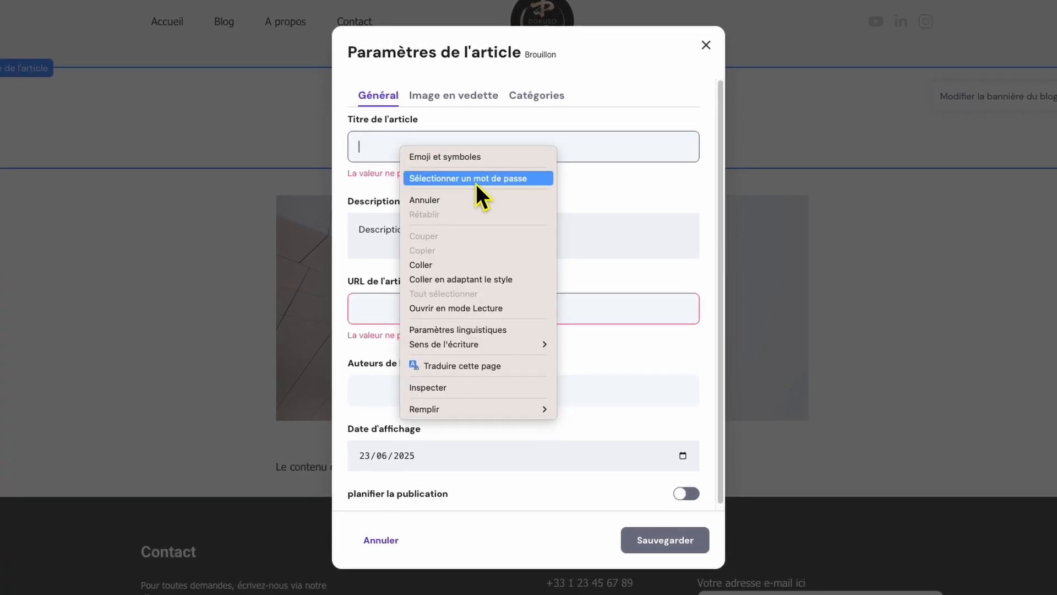
click(440, 265)
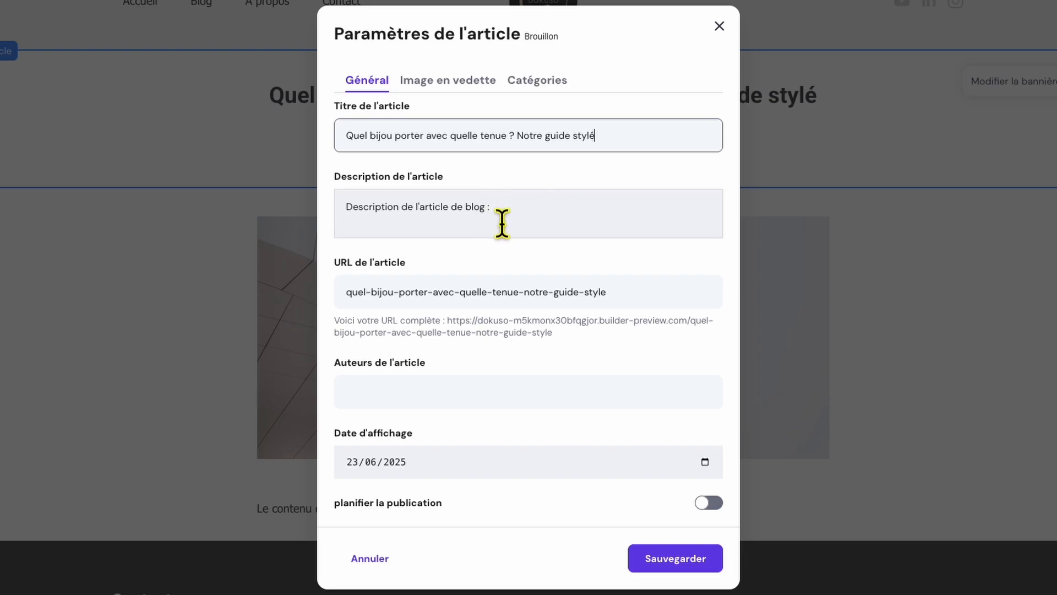
- Set the article description to "Cet article vous donne toutes les astuces pour choisir vos bijoux en fonction des différentes tenues que vous allez porter" and URL to bijou-tenue-guide-style
drag(502, 223, 337, 209)
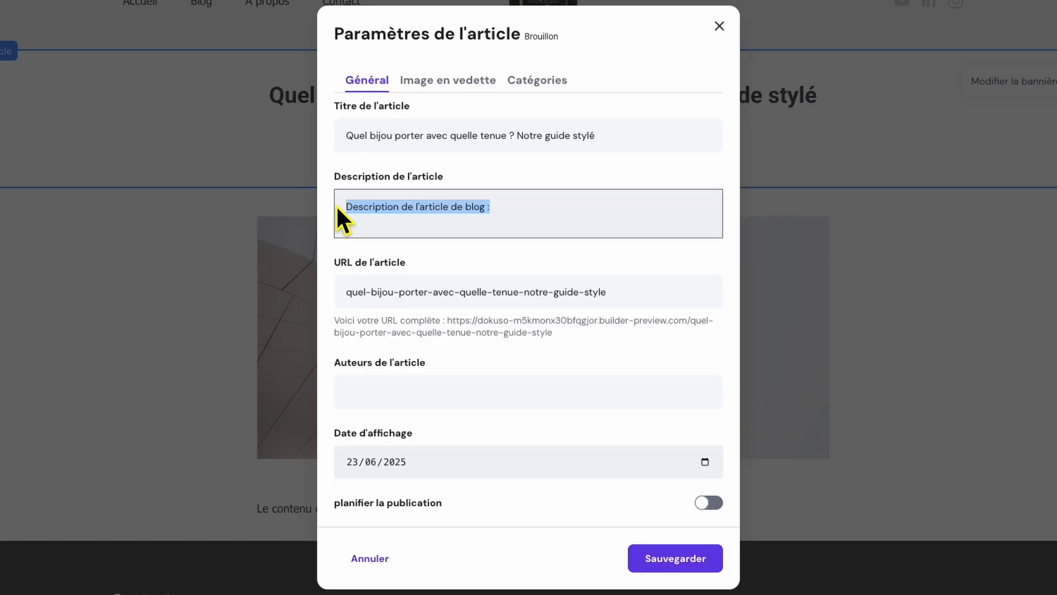
key(ctrl+v)
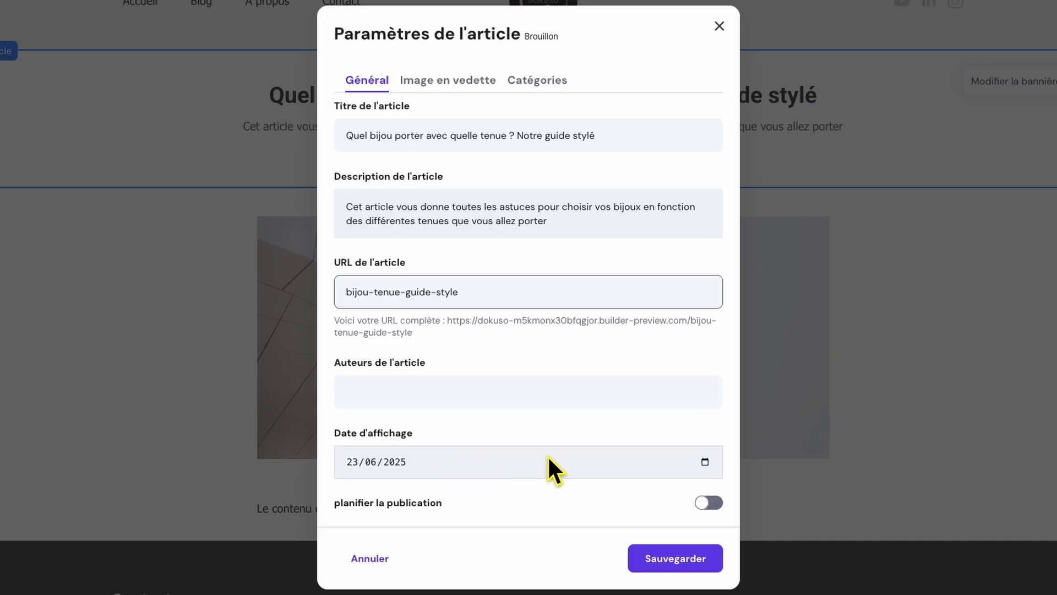
- Check the new article's featured image and category settings, and save the article settings
click(475, 99)
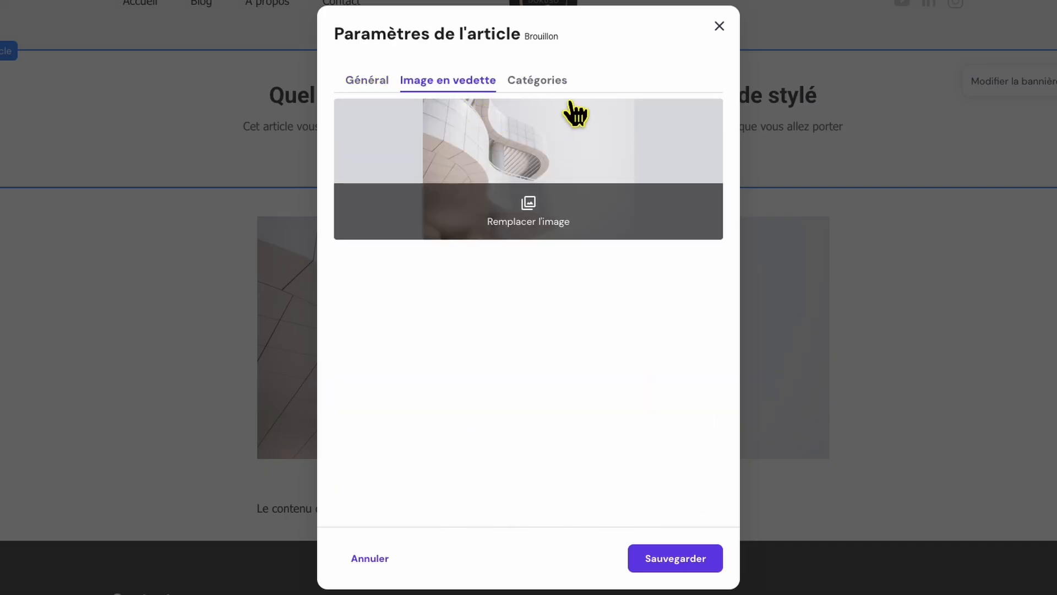
click(559, 95)
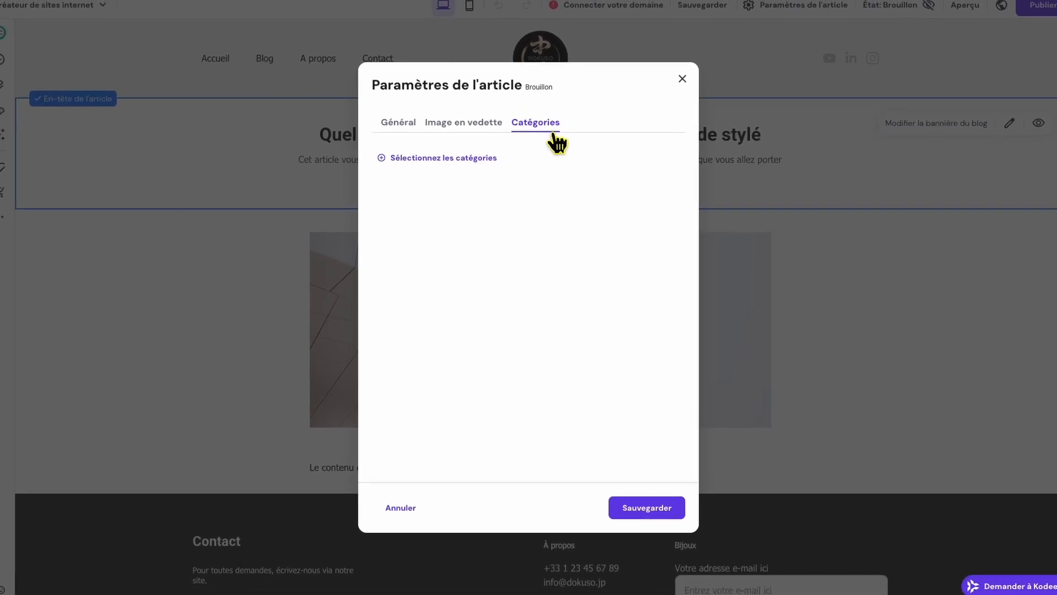
click(411, 136)
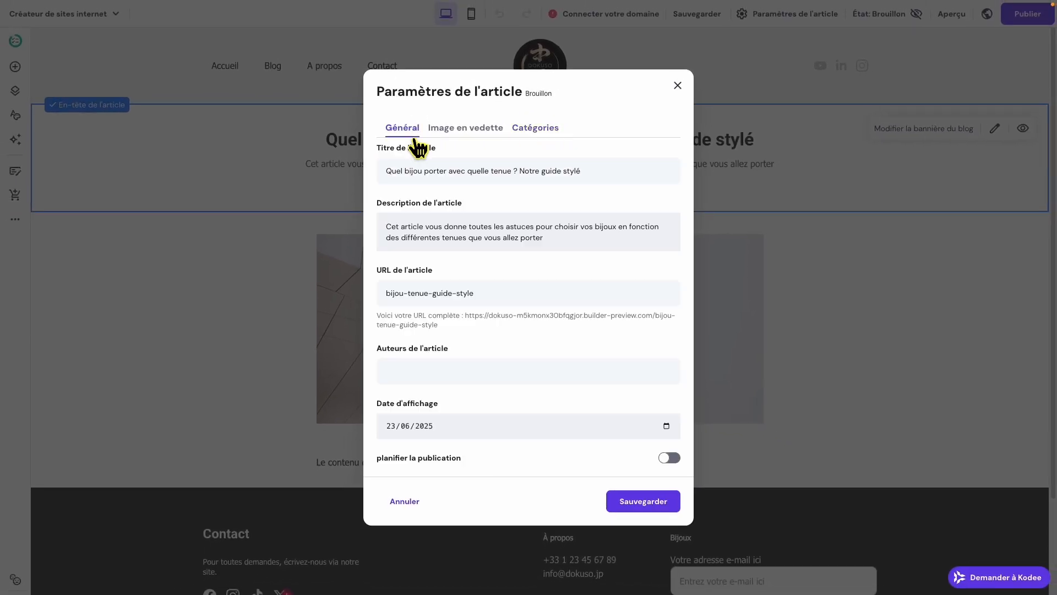
click(650, 512)
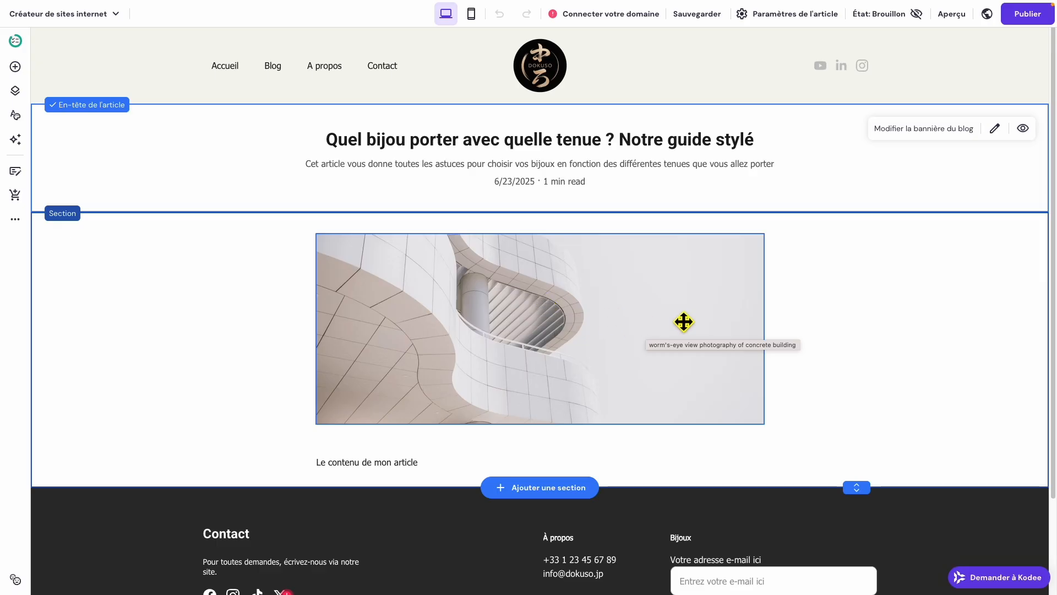
- Replace the placeholder text "Le contenu de mon article" below the image with the article text copied from Qwen
scroll(800, 336, down, 2)
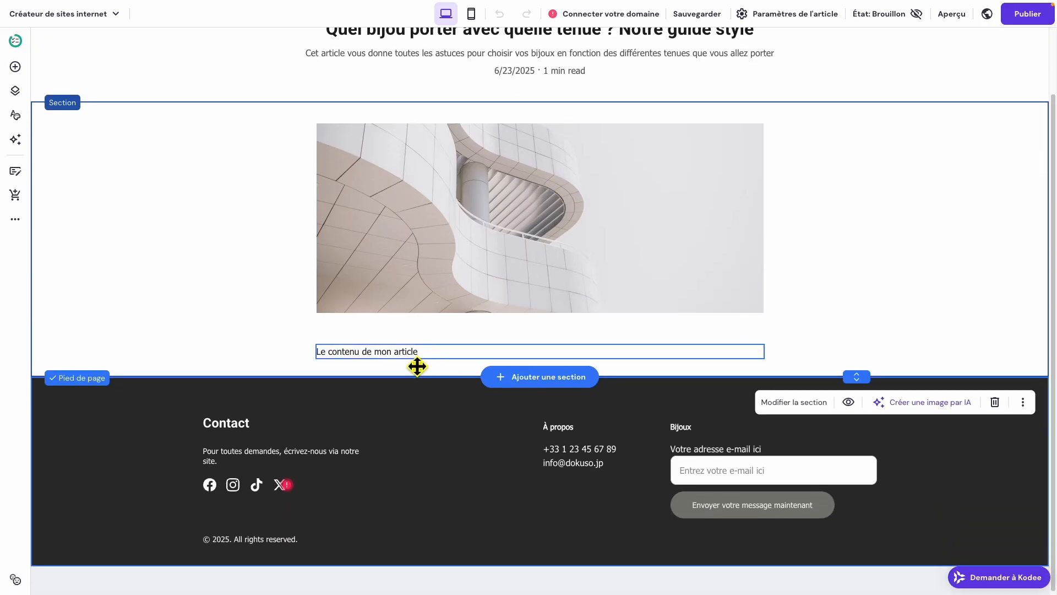
click(417, 366)
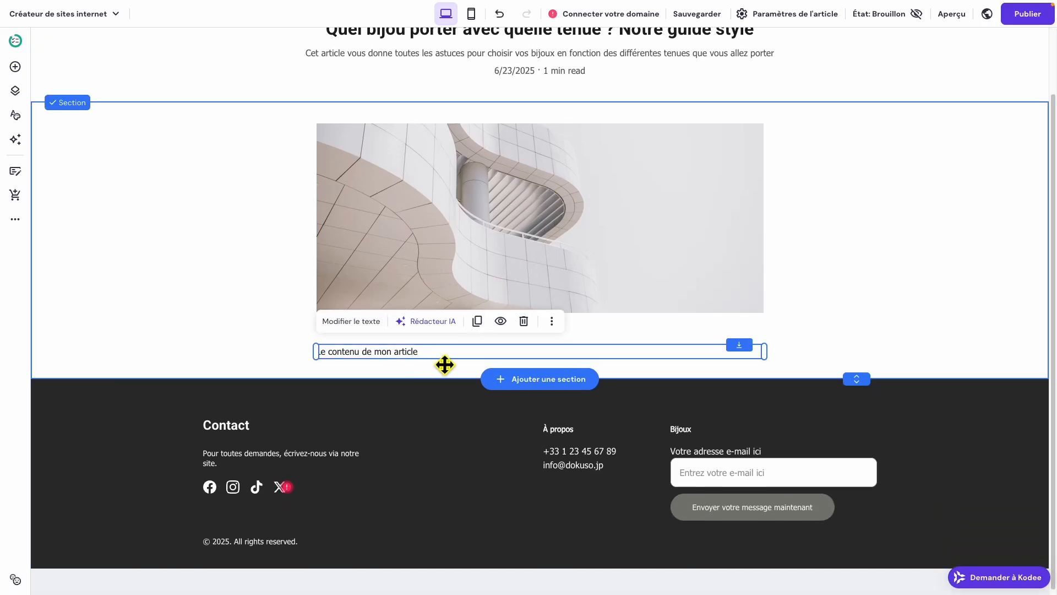
click(376, 329)
key(ctrl+a)
key(BackSpace)
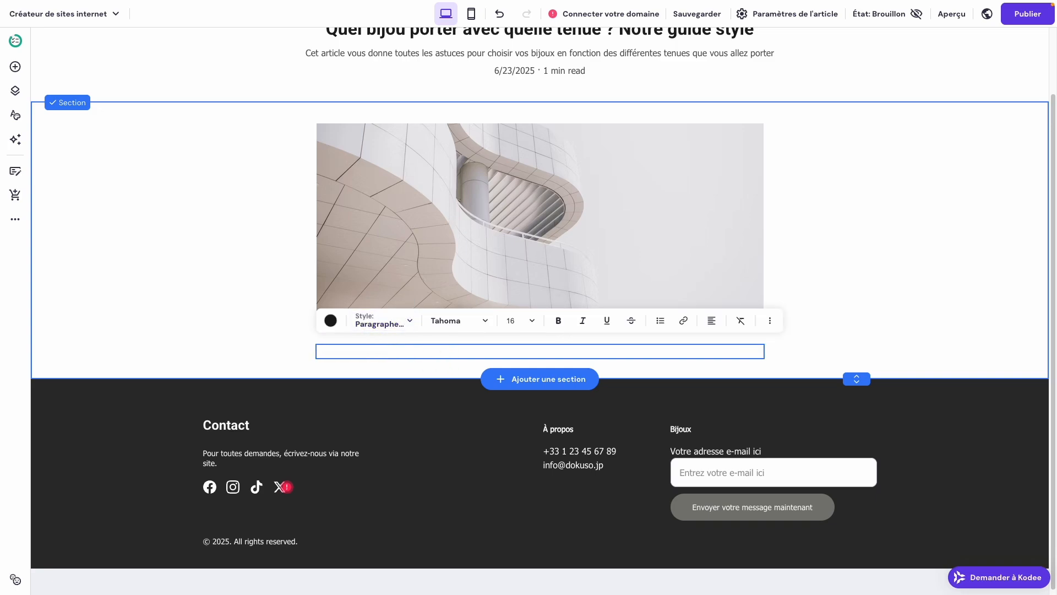
right_click(339, 355)
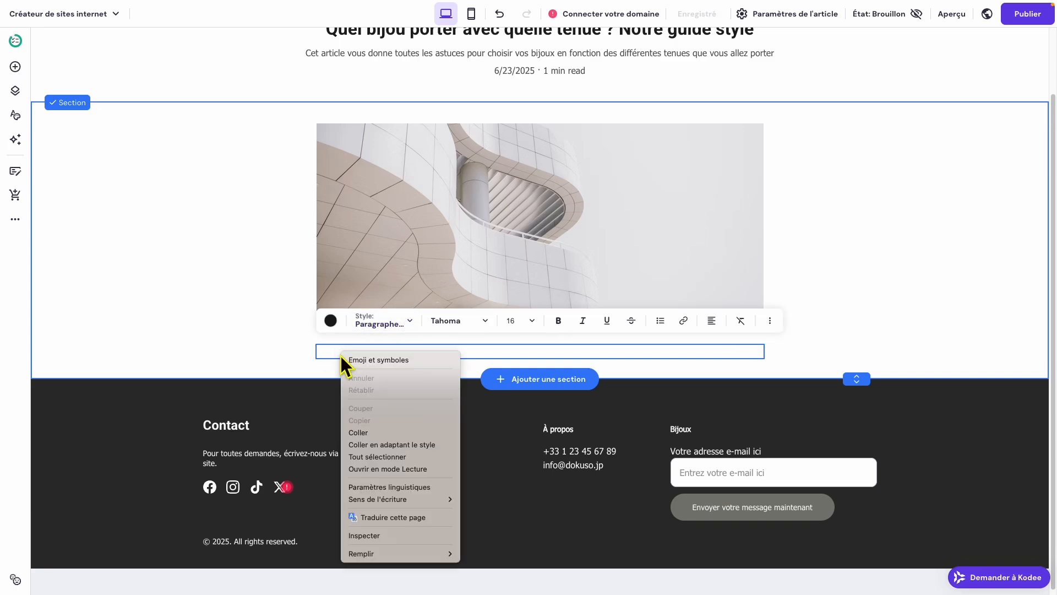
click(382, 432)
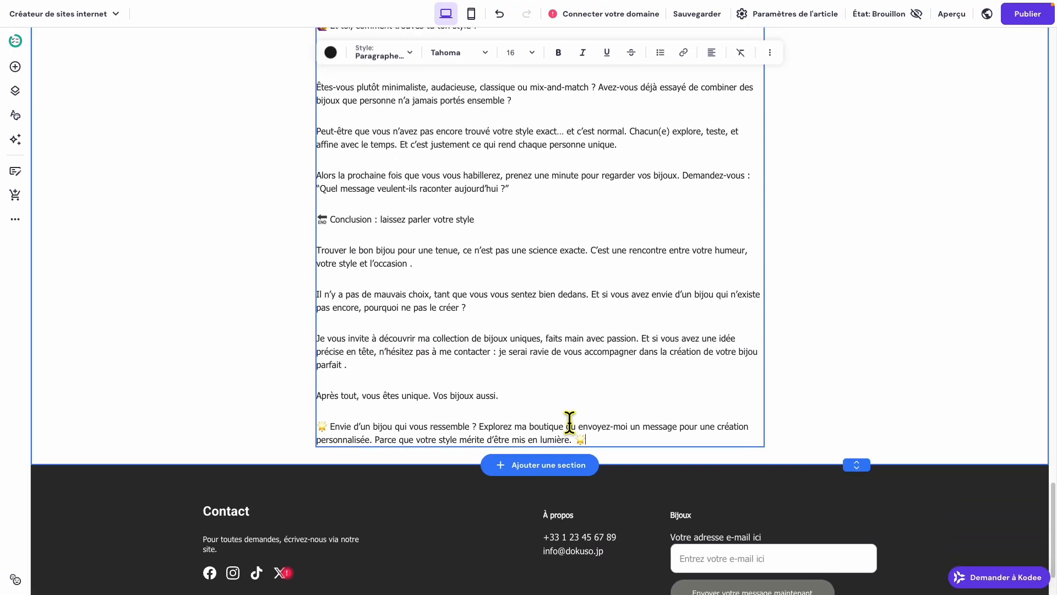
- Widen the article text block on both sides so it extends beyond the edges of the image above it
scroll(570, 423, up, 10)
scroll(570, 421, up, 15)
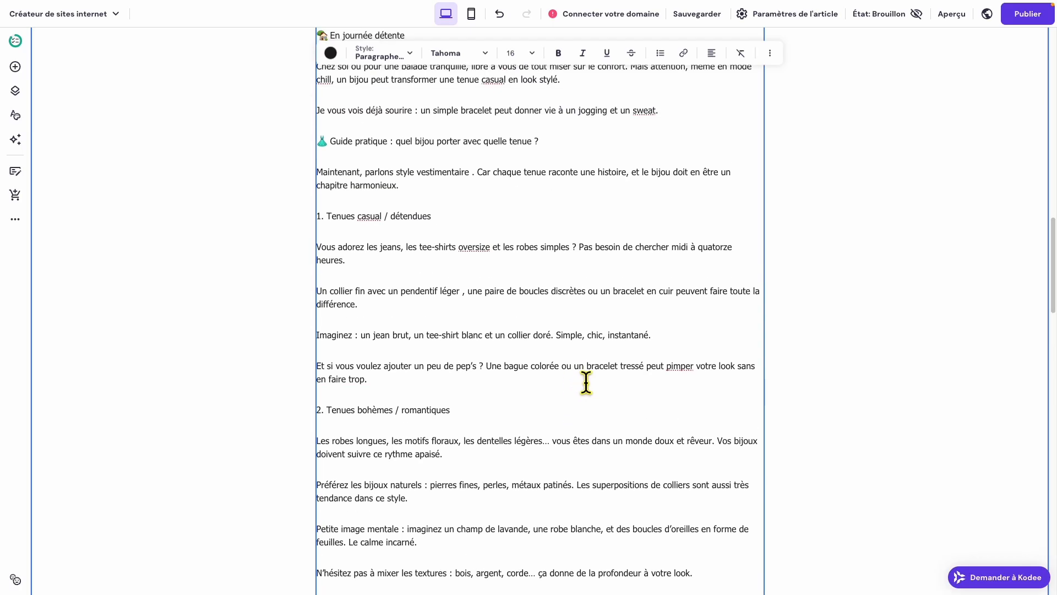
scroll(713, 378, up, 1)
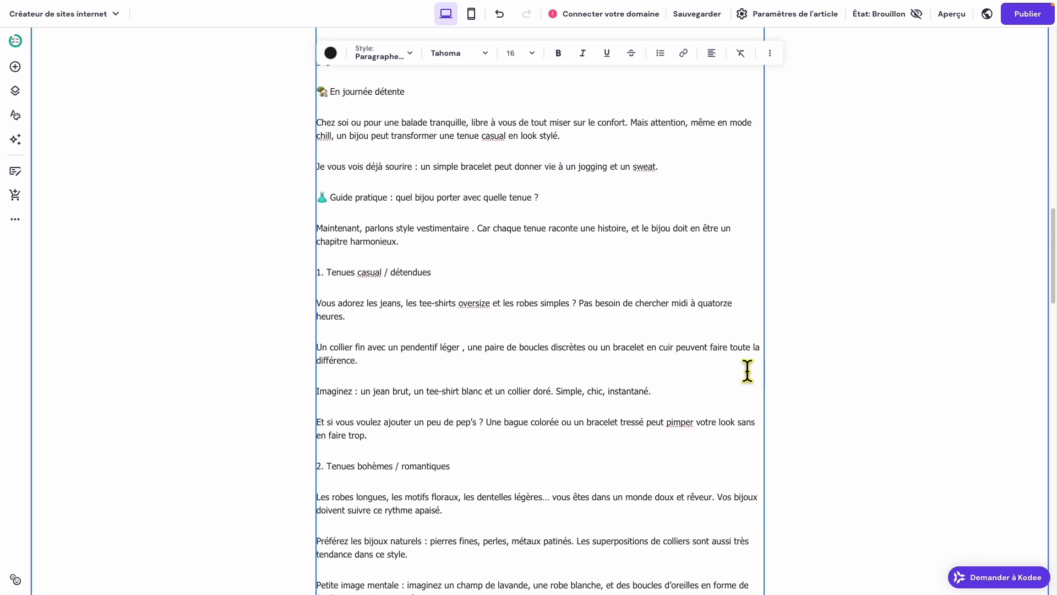
click(797, 349)
scroll(798, 350, down, 5)
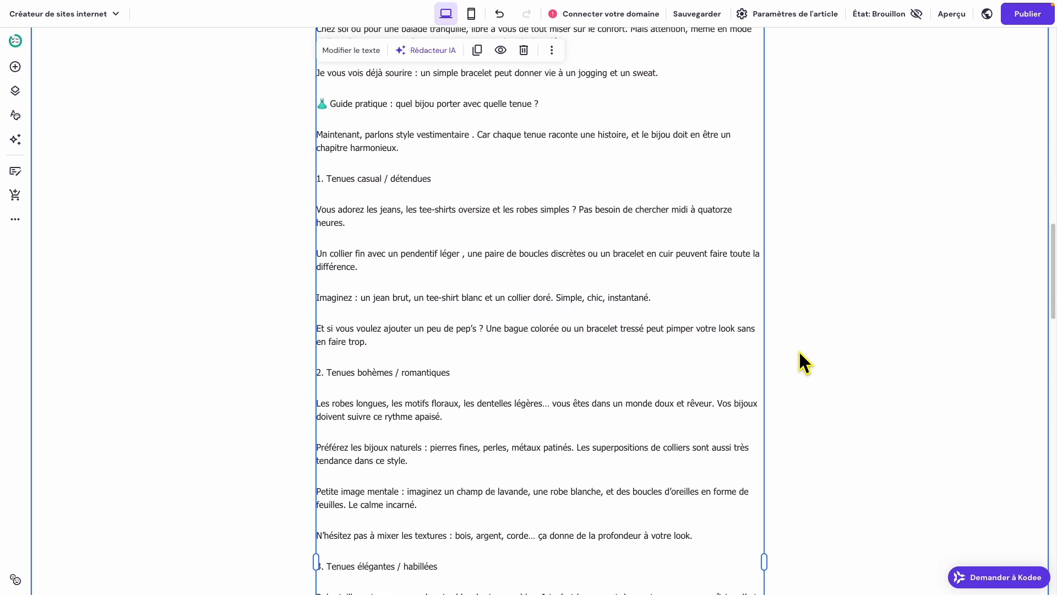
drag(776, 387, 874, 378)
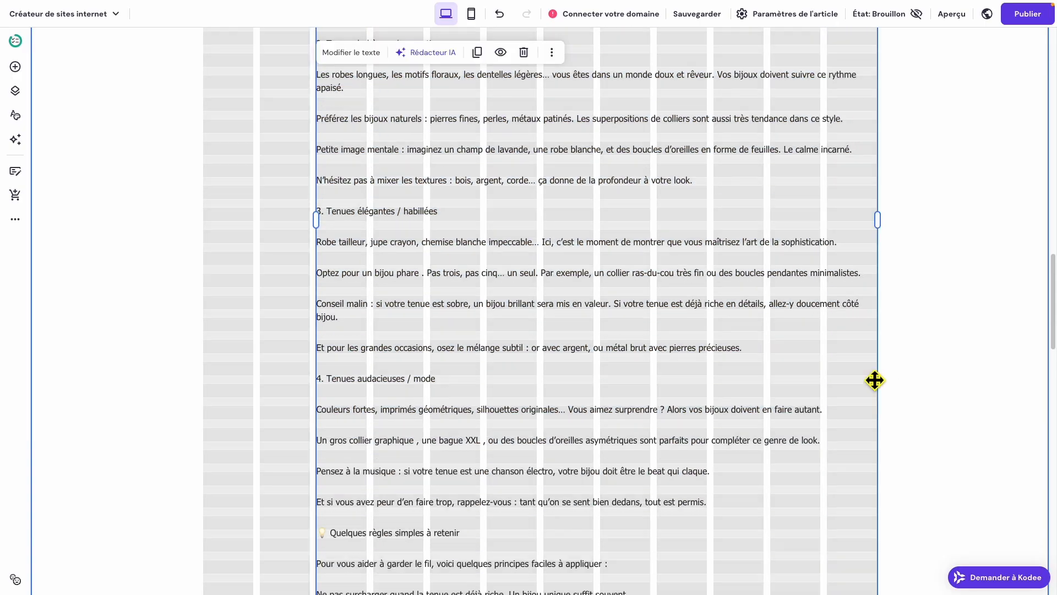
drag(328, 230, 212, 238)
drag(212, 238, 211, 238)
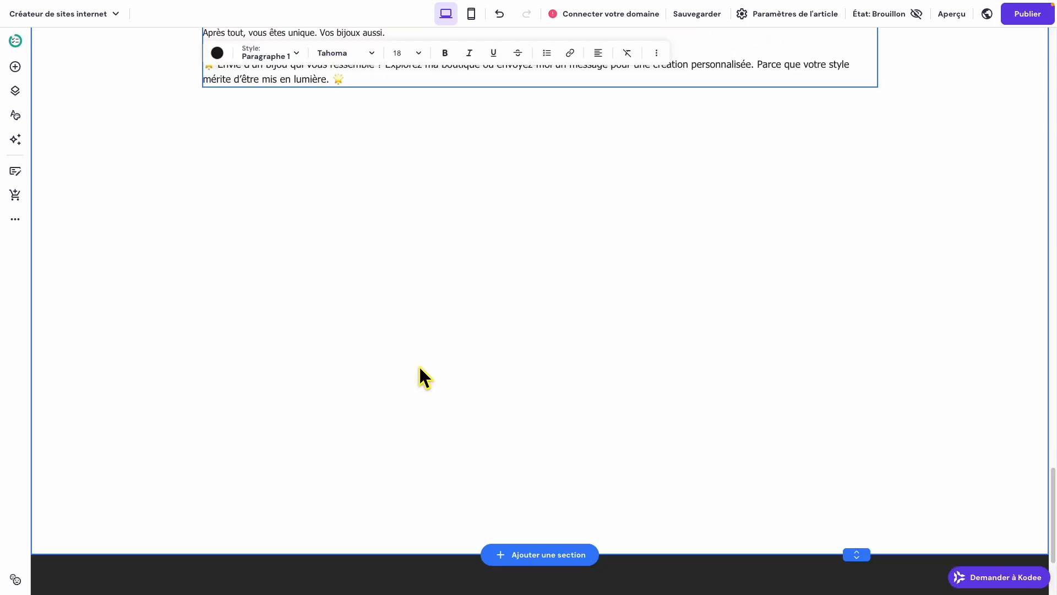
- Apply the Paragraphe 1 style (18 px) and justified alignment to the entire article text
scroll(418, 372, down, 3)
scroll(418, 372, up, 7)
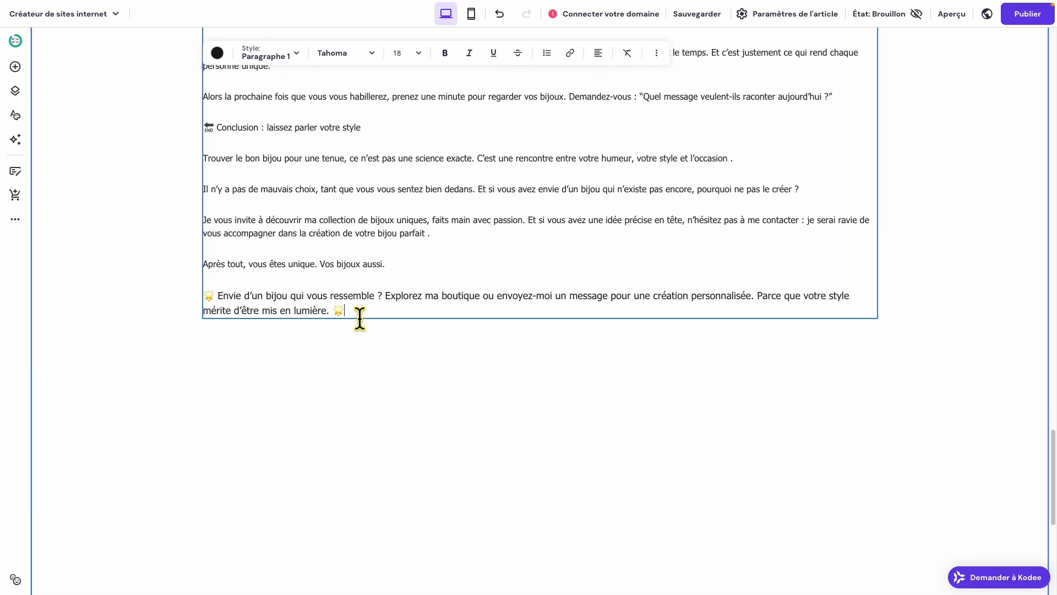
drag(358, 316, 229, 12)
click(270, 197)
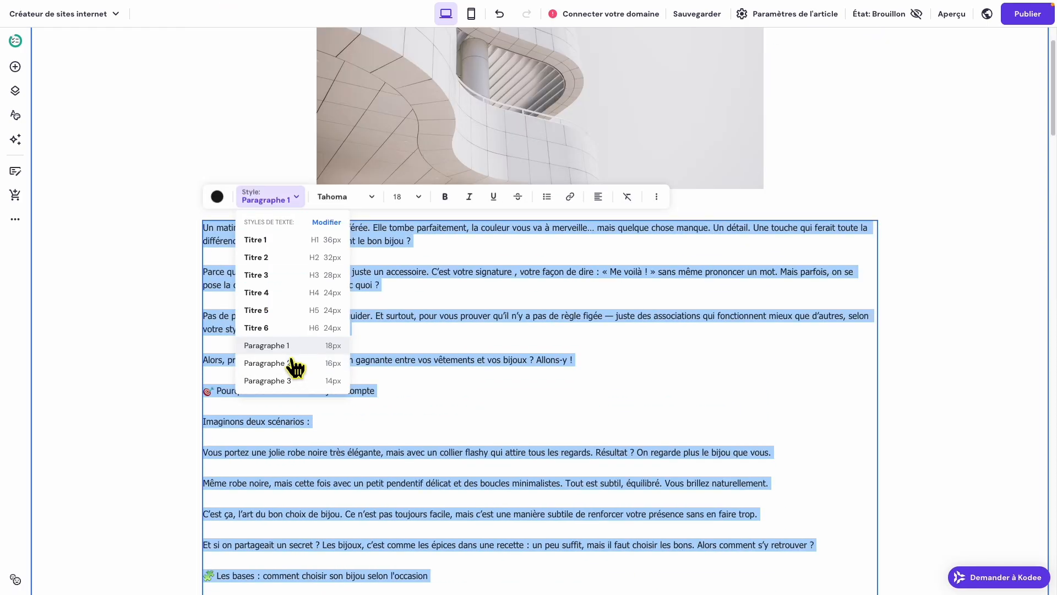
click(280, 347)
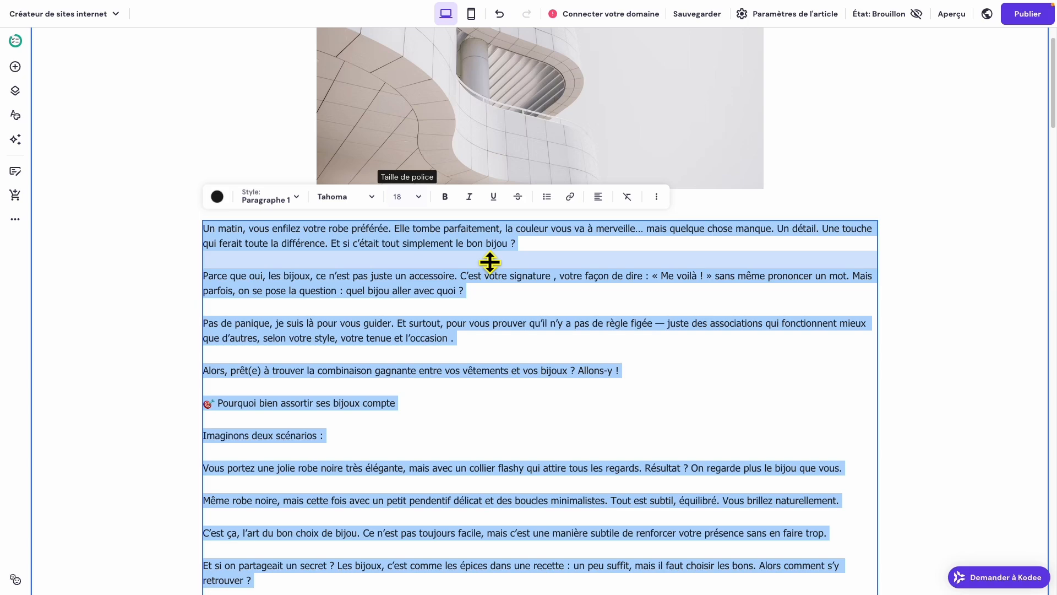
click(607, 207)
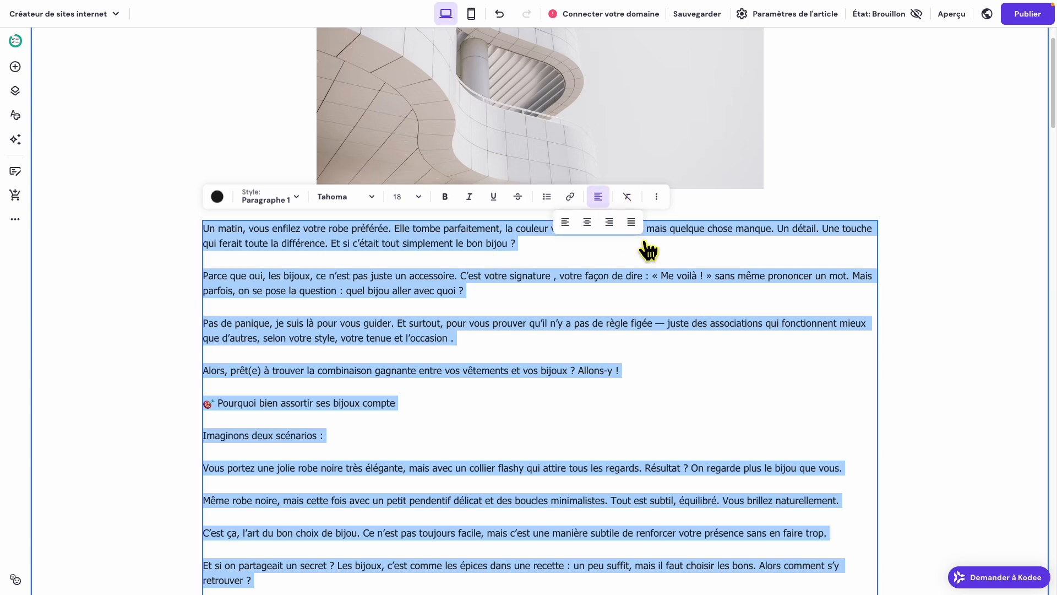
click(631, 222)
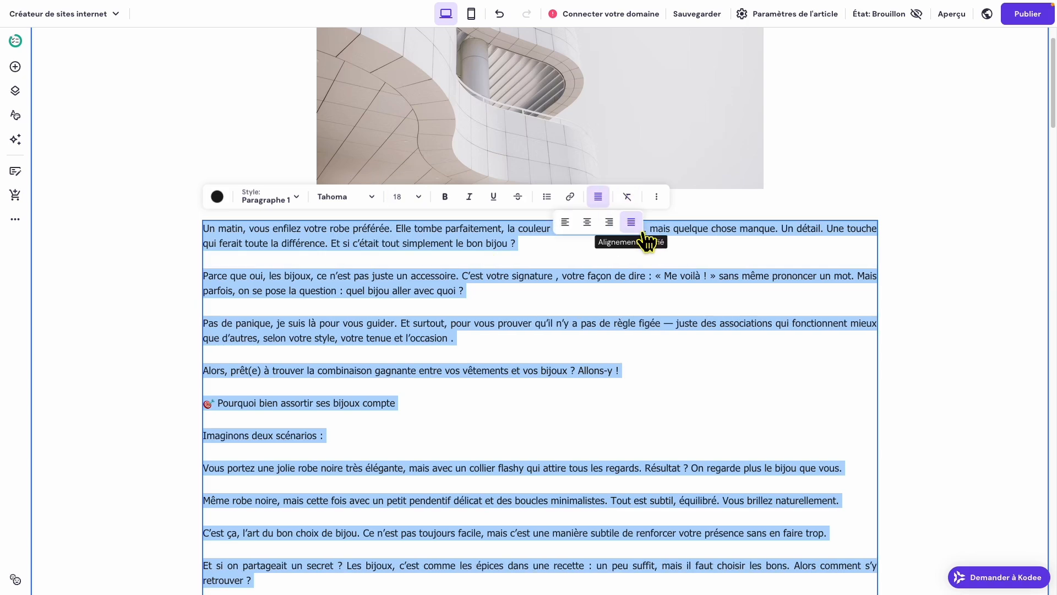
- Format the article's section headings as Titre 2, and bold "Imaginons deux scénarios" and the first numbered outfit subheadings
click(615, 407)
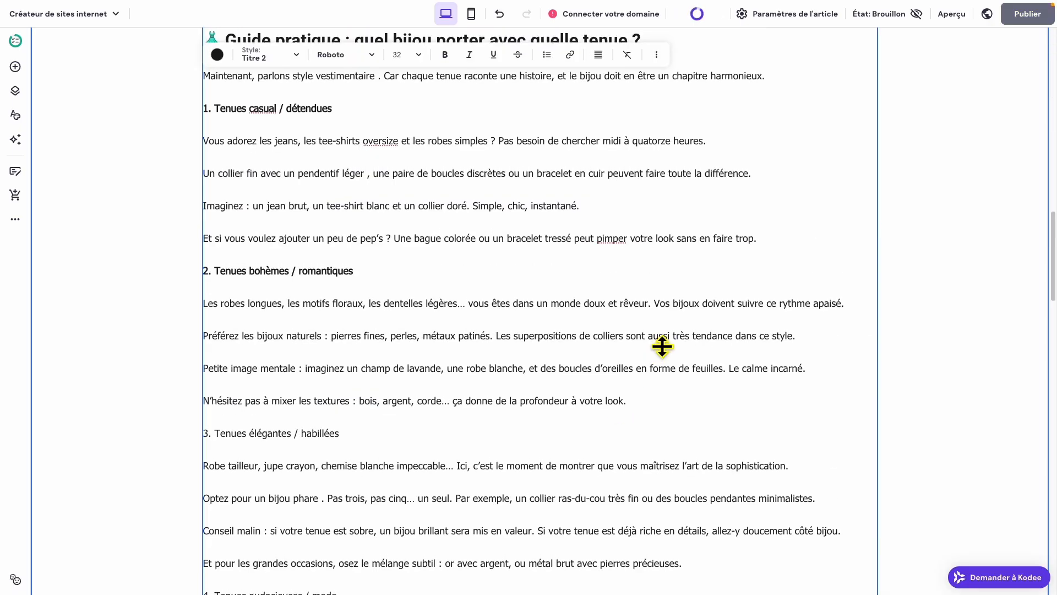
scroll(662, 347, up, 20)
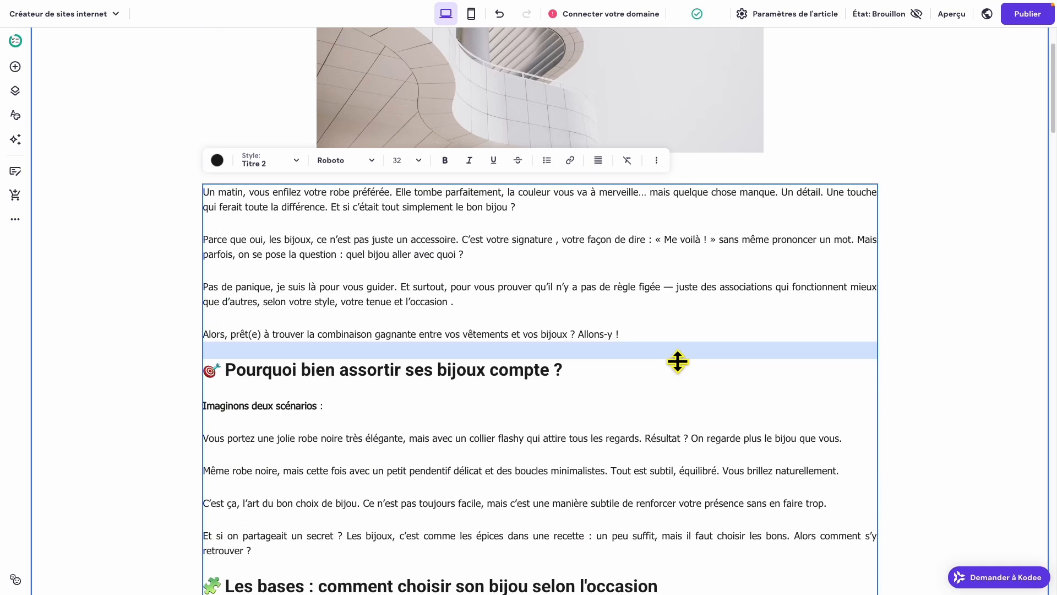
scroll(677, 361, up, 4)
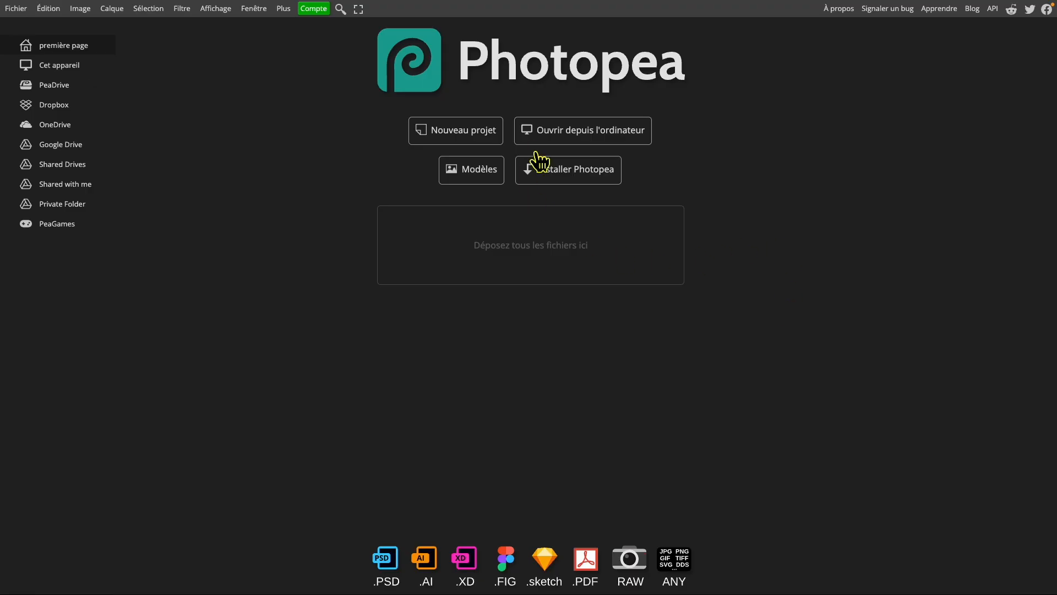
- Switch to Photopea and open the image 000.png from the Téléchargements folder
click(602, 142)
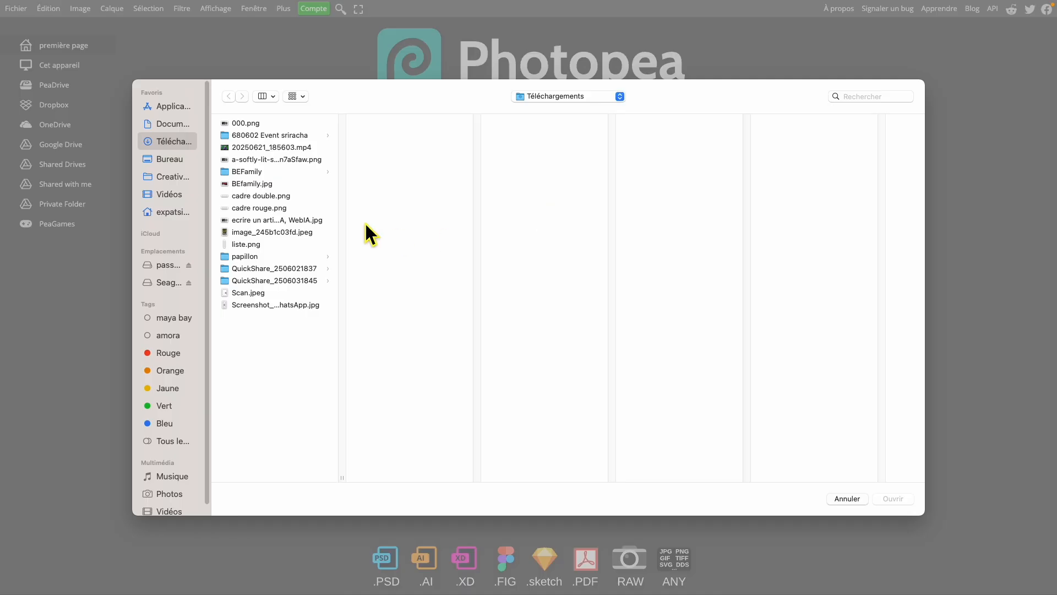
click(266, 124)
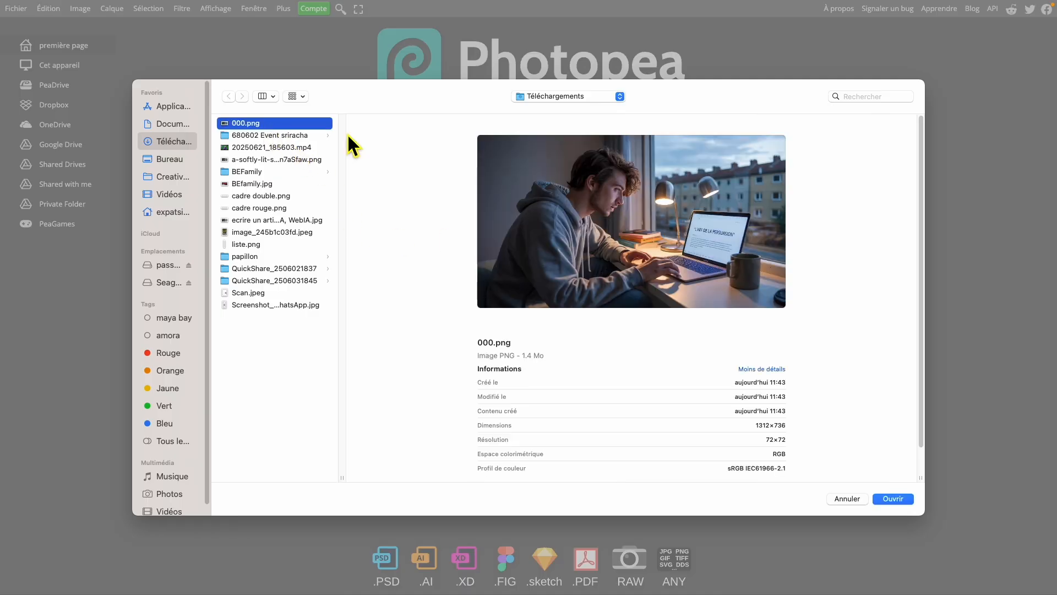
click(897, 500)
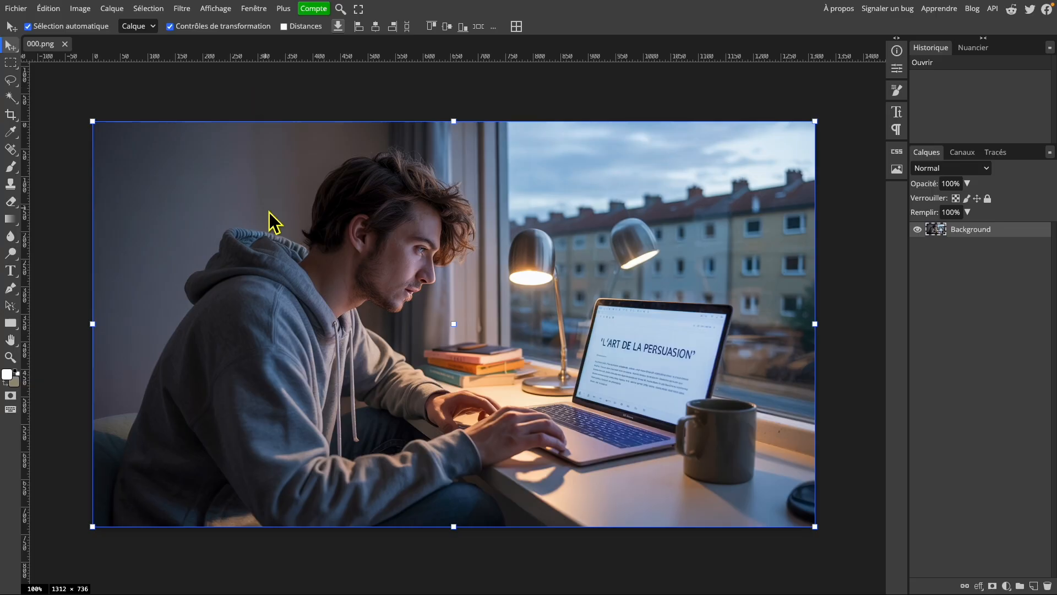
- Check the image's width and height in the image size settings and accept them
click(81, 9)
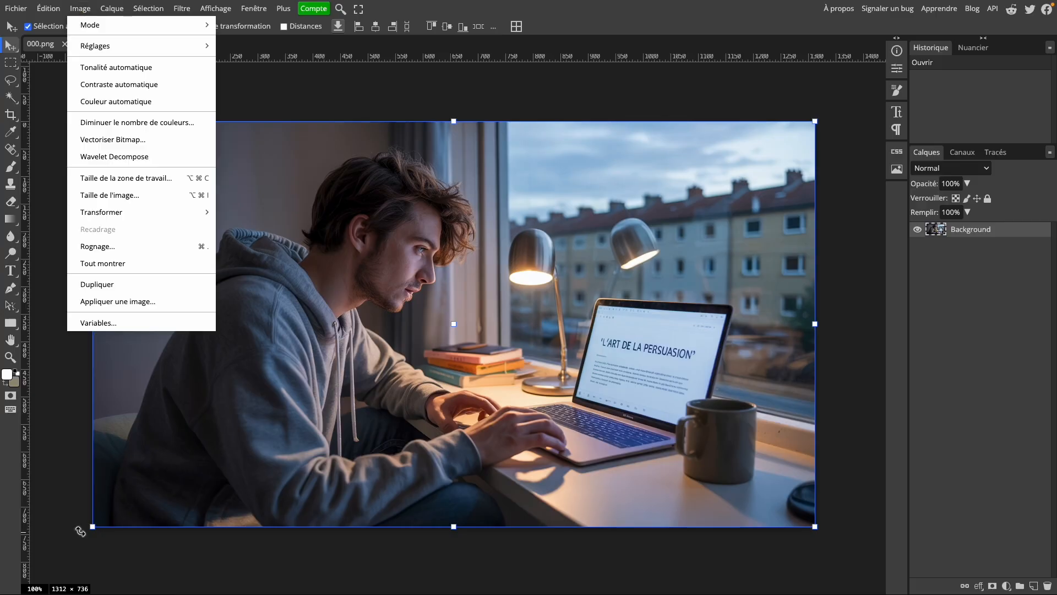
click(106, 195)
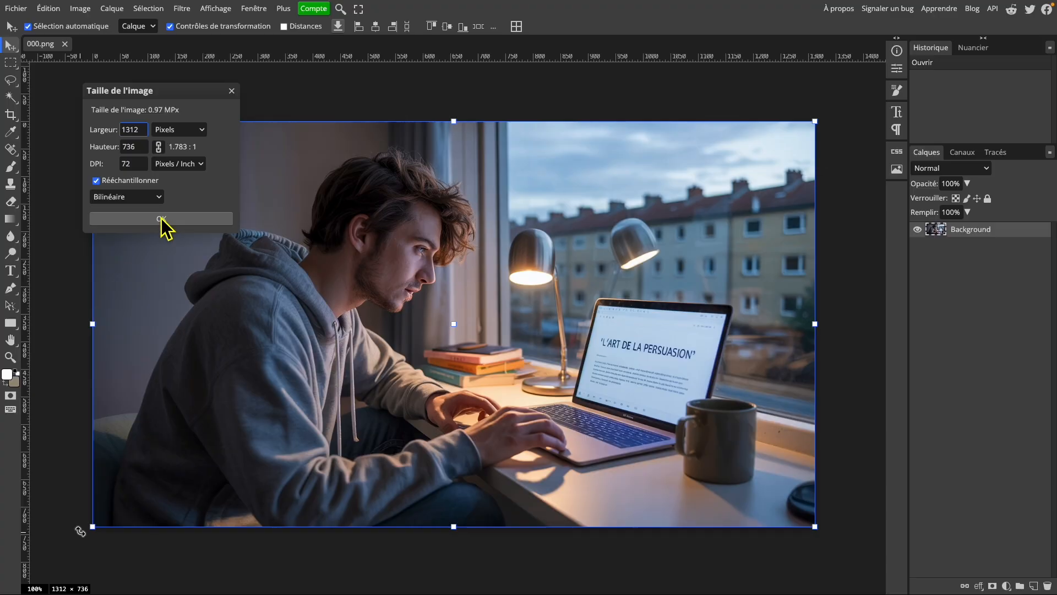
click(162, 219)
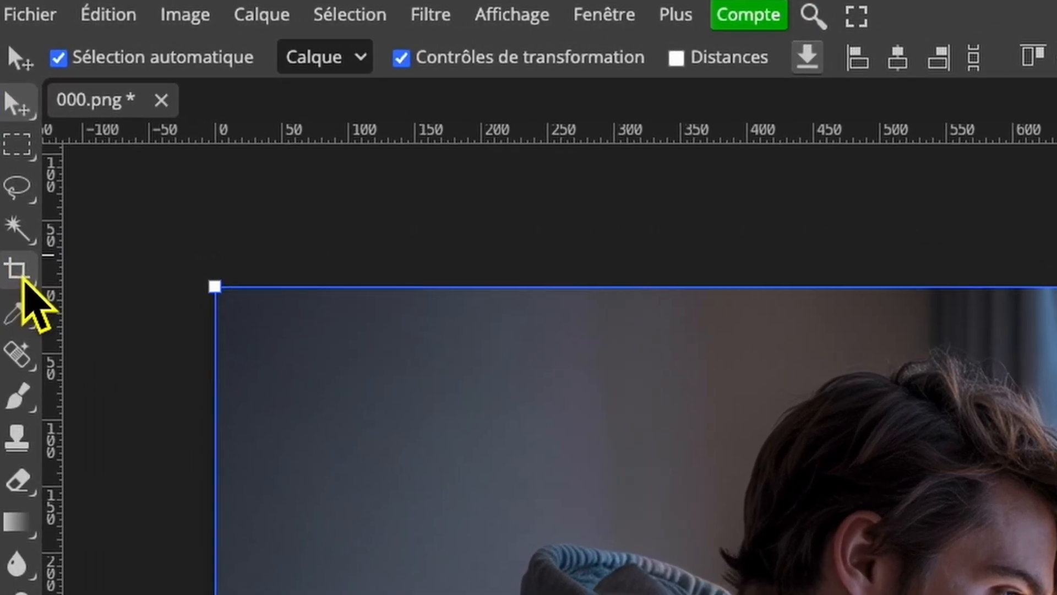
- Set the Crop tool to a fixed size of 1000 by 560 pixels
click(25, 312)
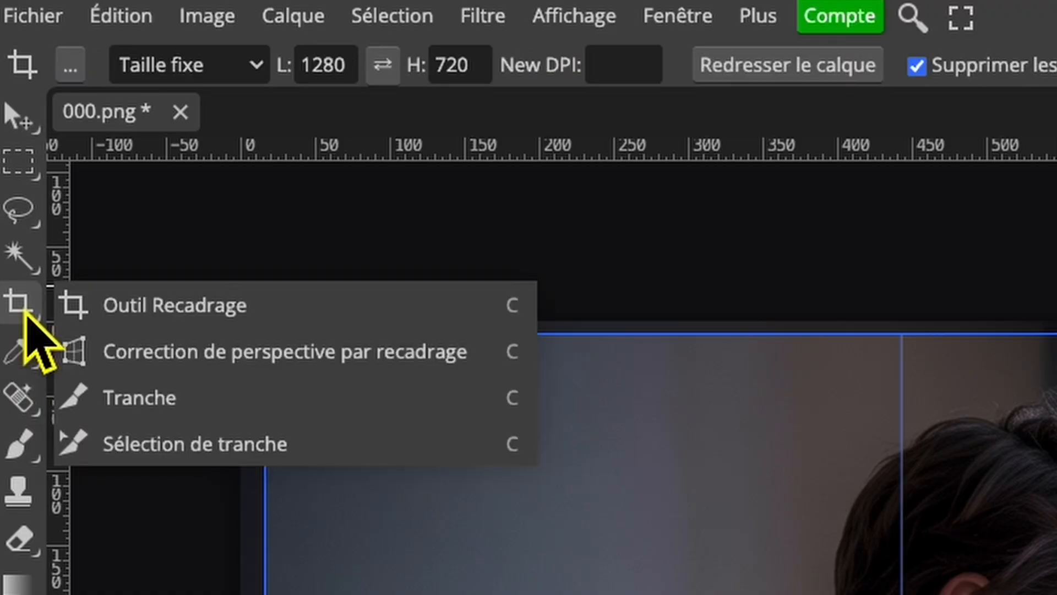
click(86, 304)
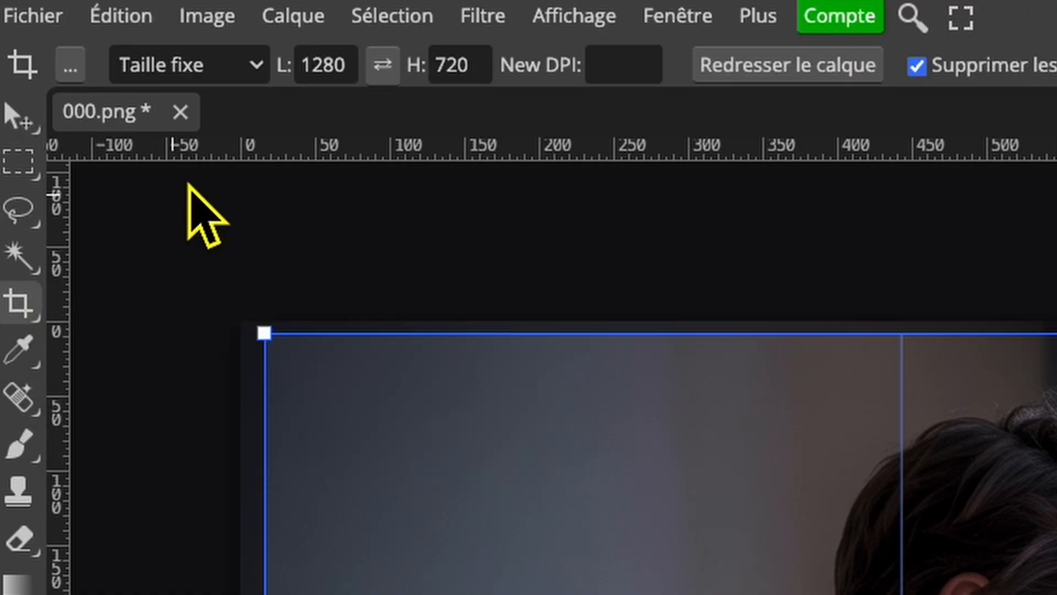
click(262, 73)
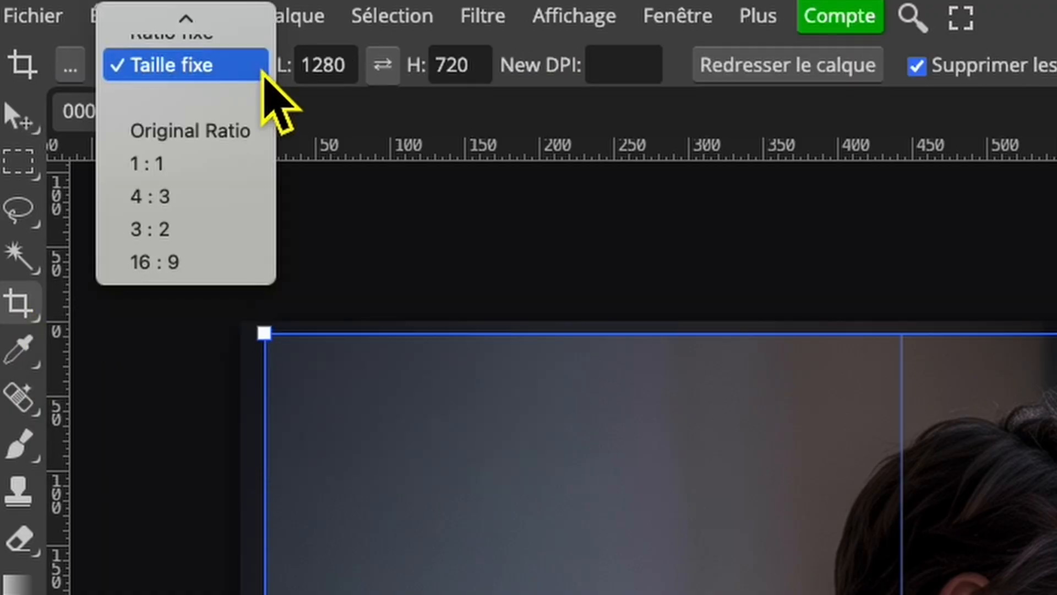
click(262, 73)
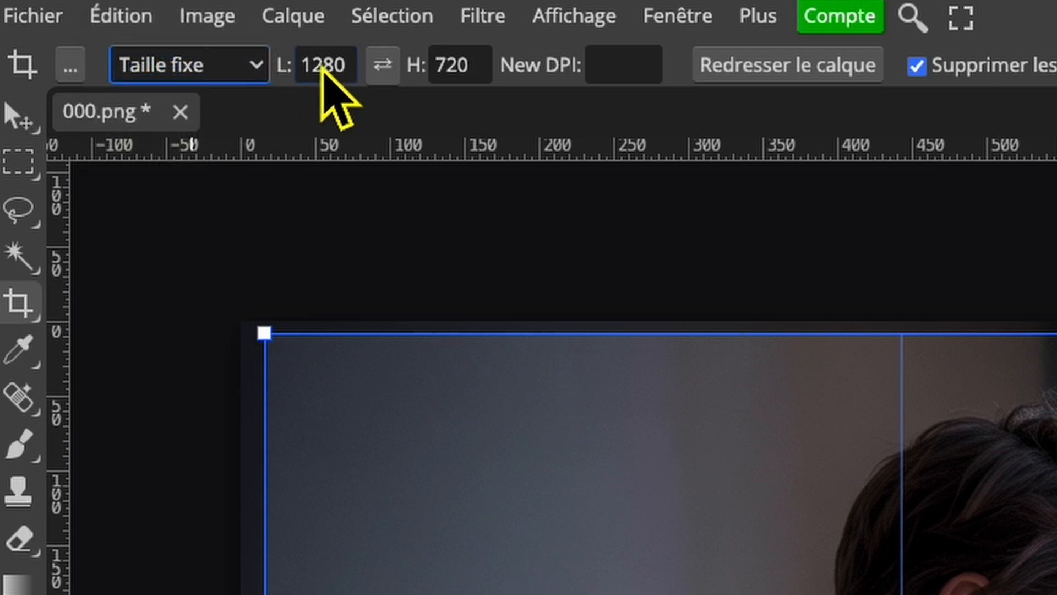
drag(354, 76, 281, 71)
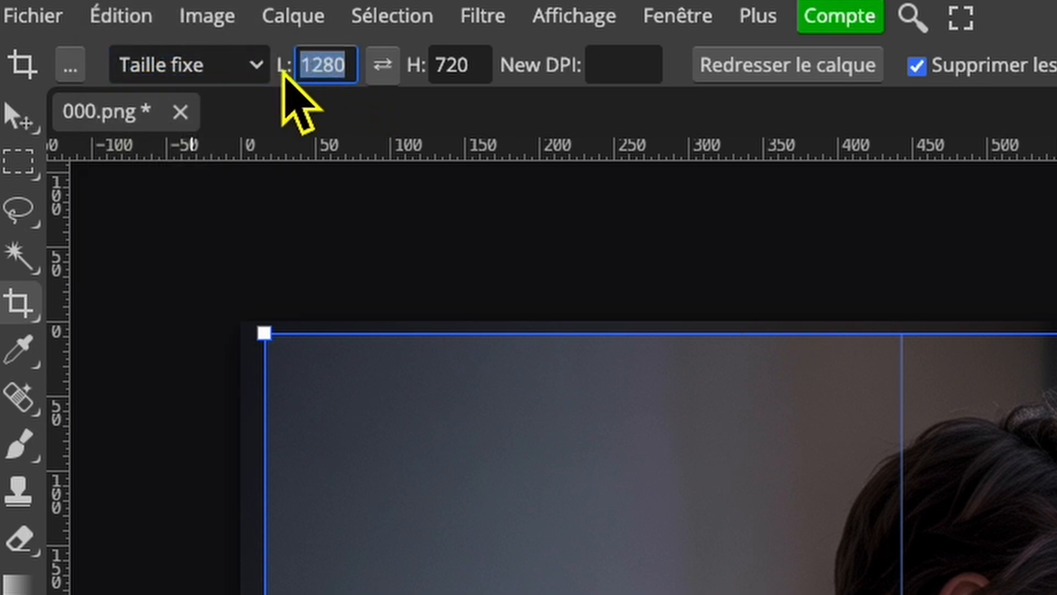
text(1000)
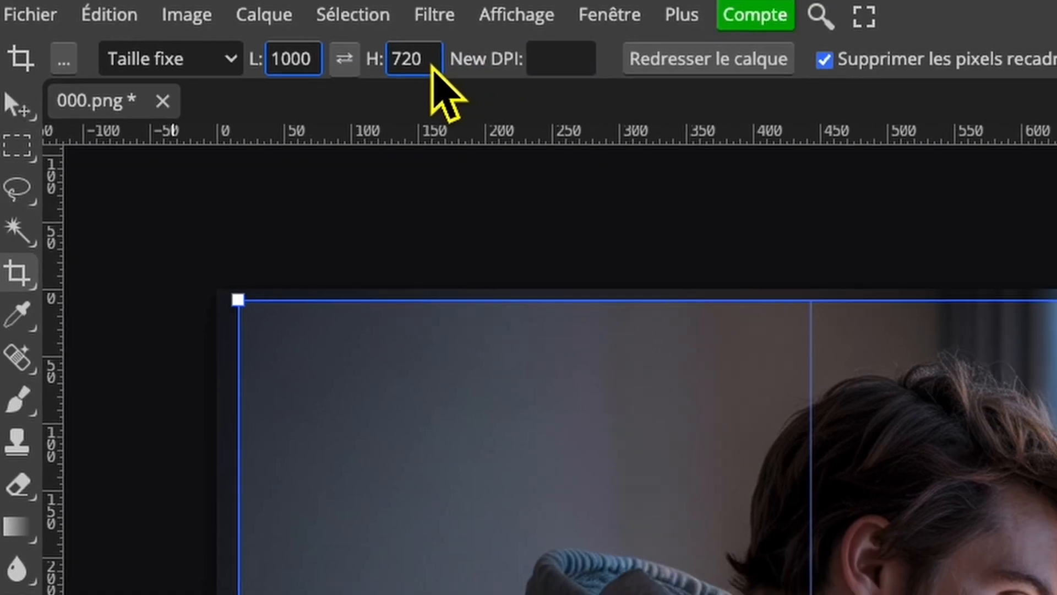
drag(480, 74, 432, 78)
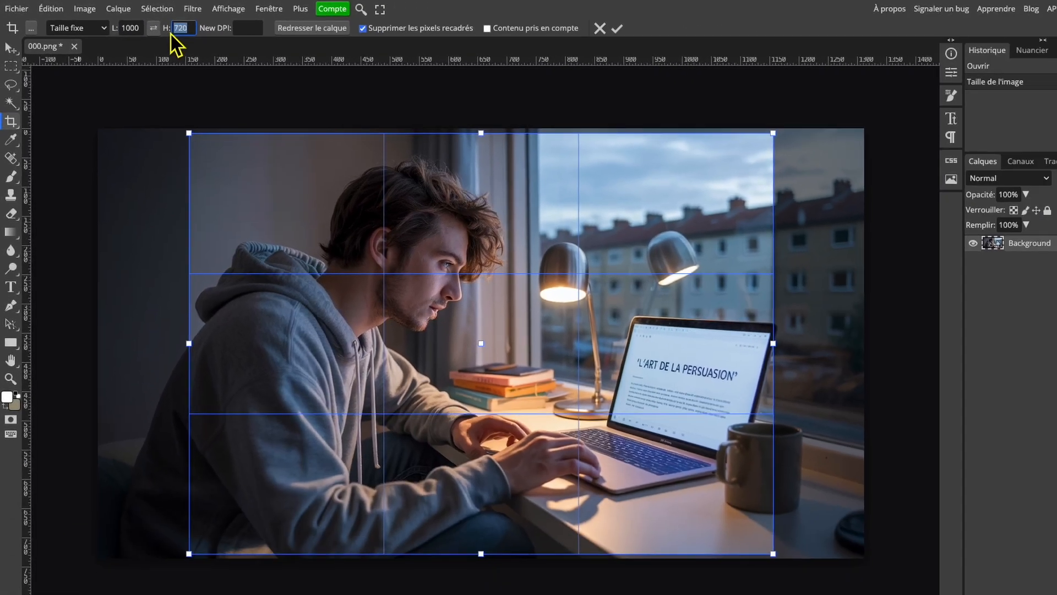
text(560)
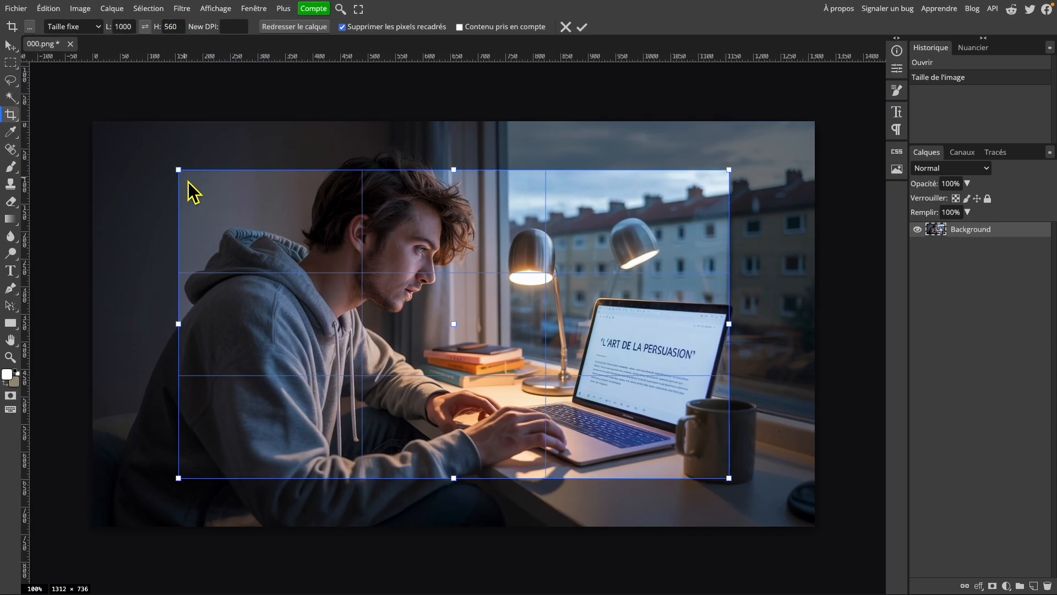
- Enlarge the crop frame to take in most of the scene, including the whole laptop and mug, and apply the crop
drag(179, 171, 112, 130)
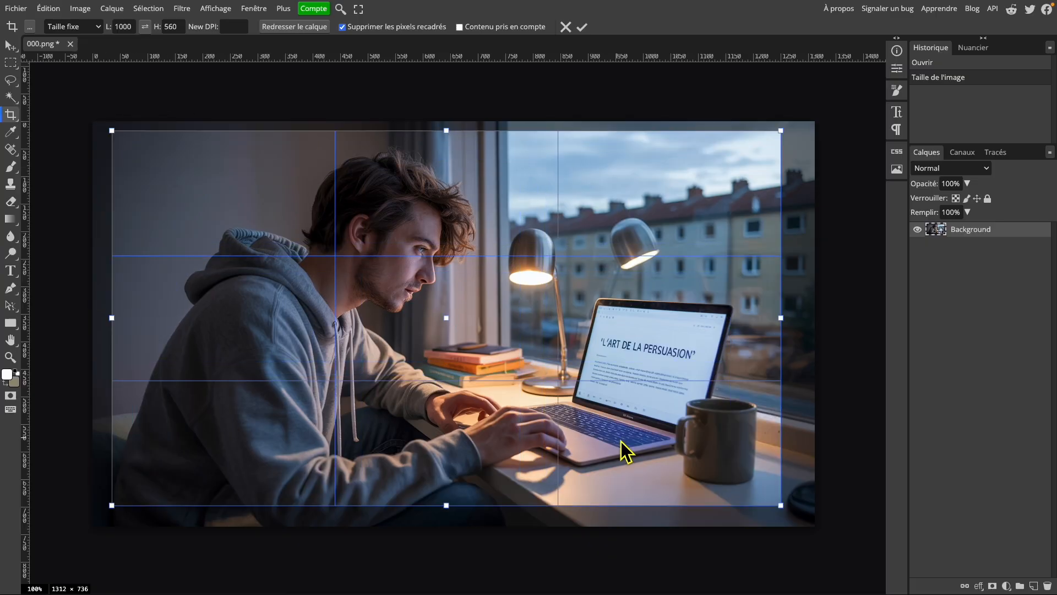
click(583, 30)
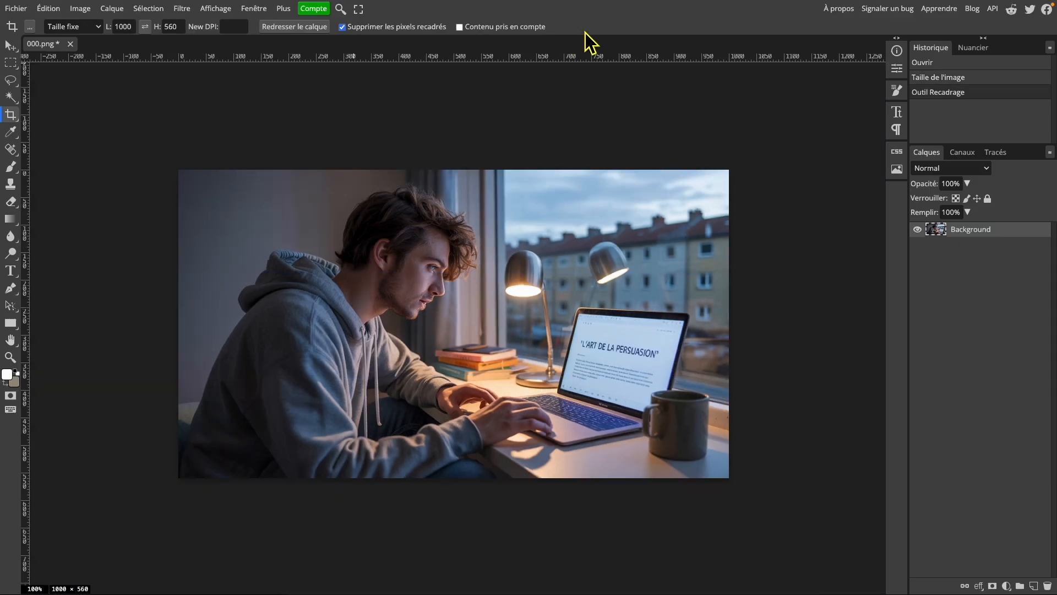
click(10, 46)
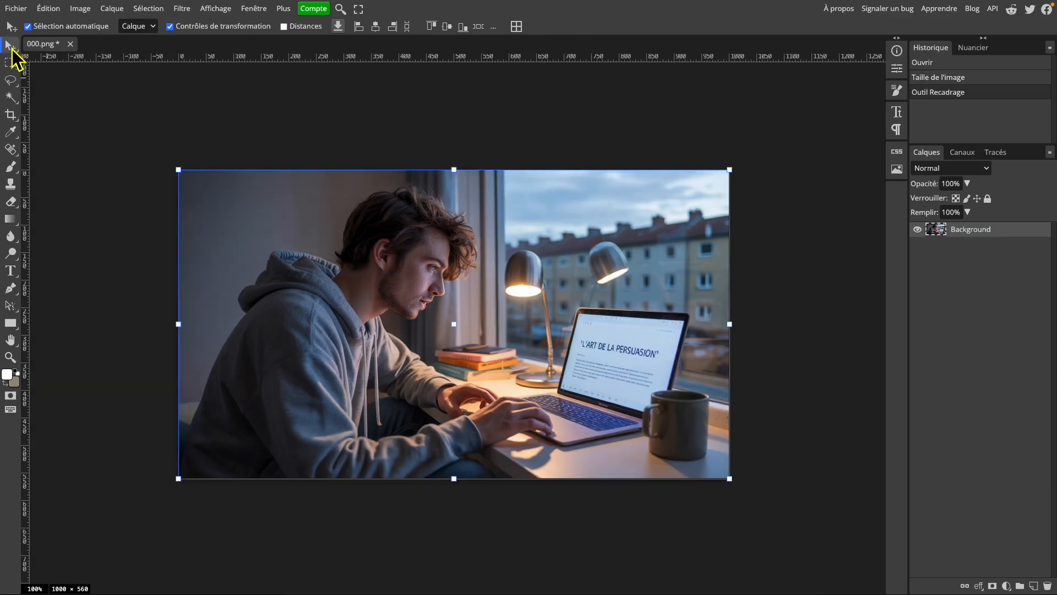
- Brighten the cropped image with a Levels adjustment, using midtones 1.18 and white point 243
click(85, 9)
mouse_move(95, 50)
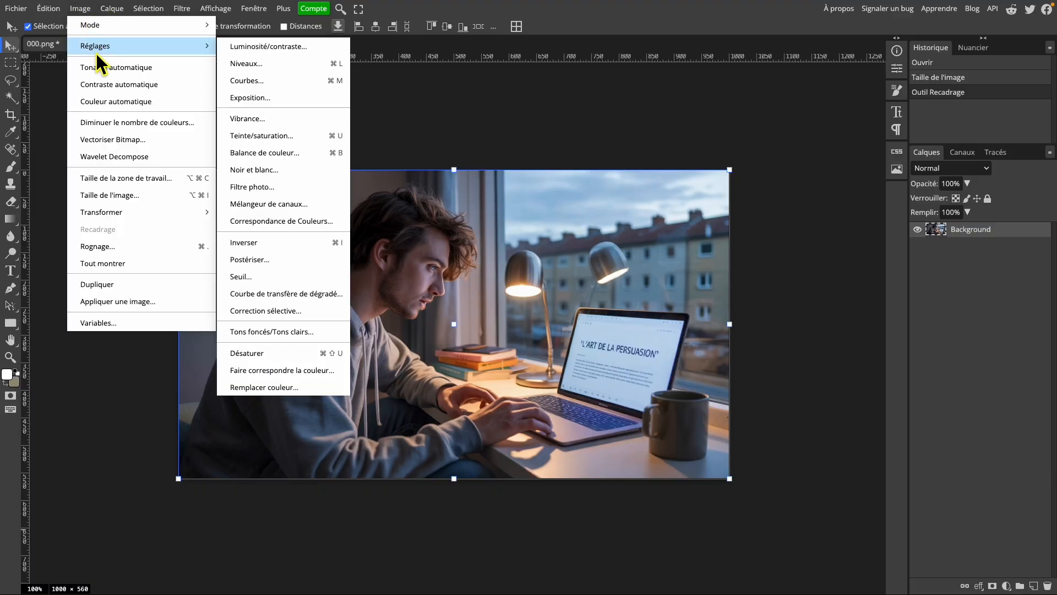
click(238, 64)
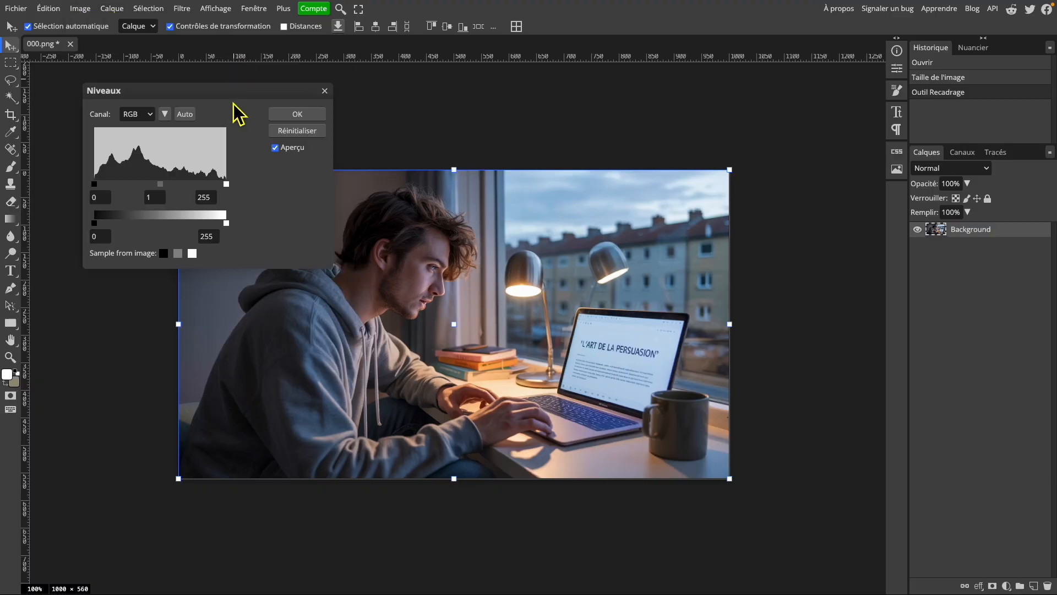
drag(164, 187, 156, 186)
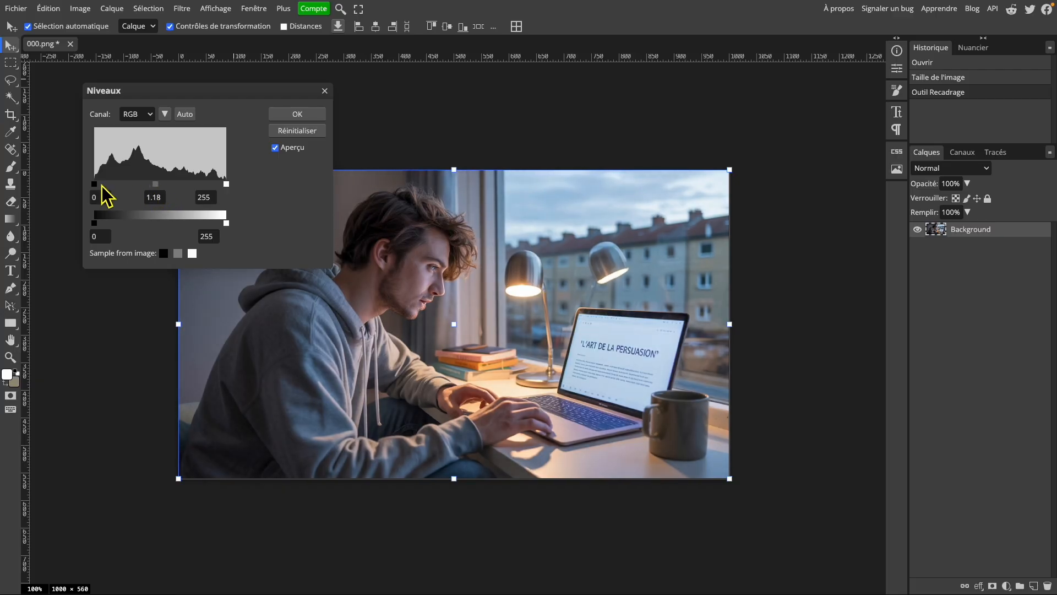
drag(226, 184, 220, 185)
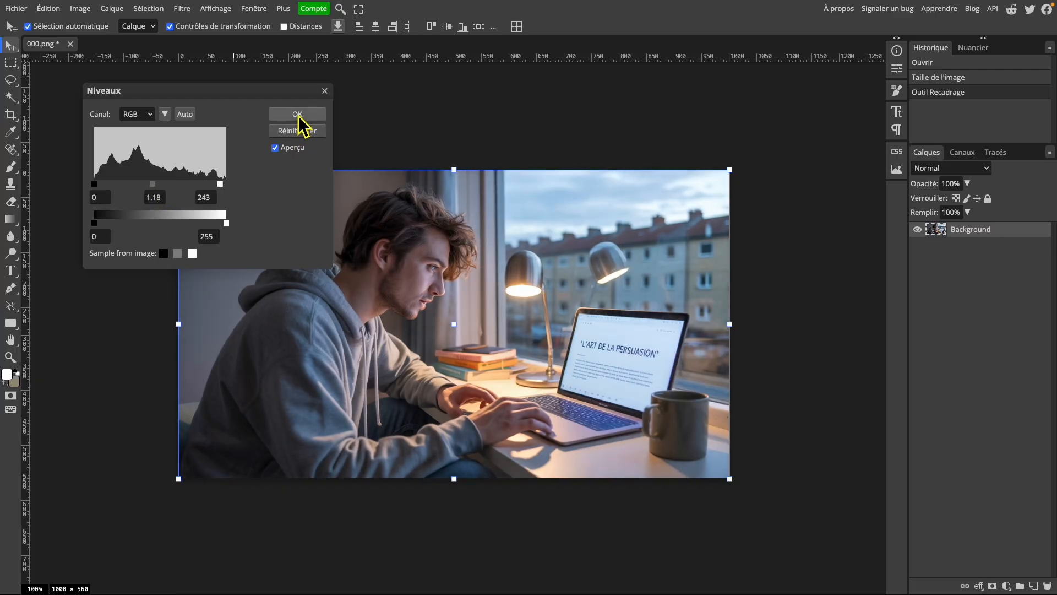
click(298, 114)
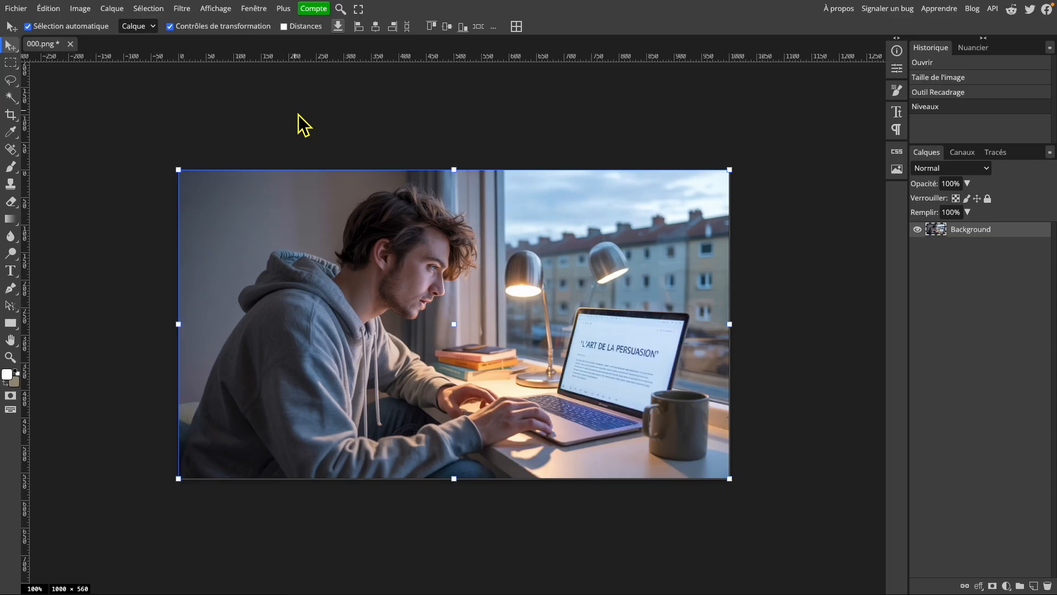
- Create a new project 1000 pixels wide by 560 pixels high with a transparent background
click(18, 10)
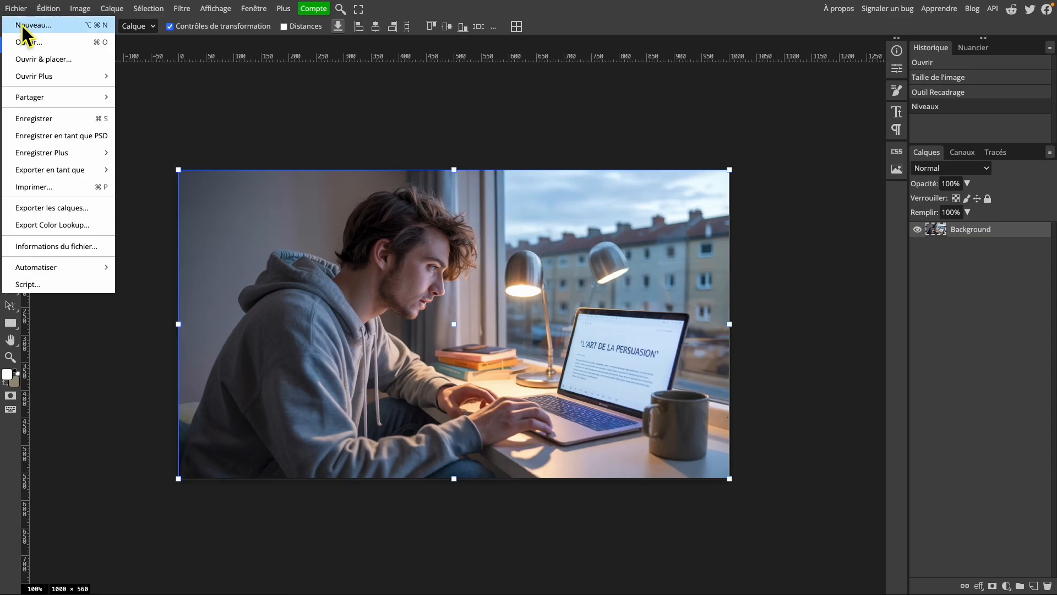
click(33, 25)
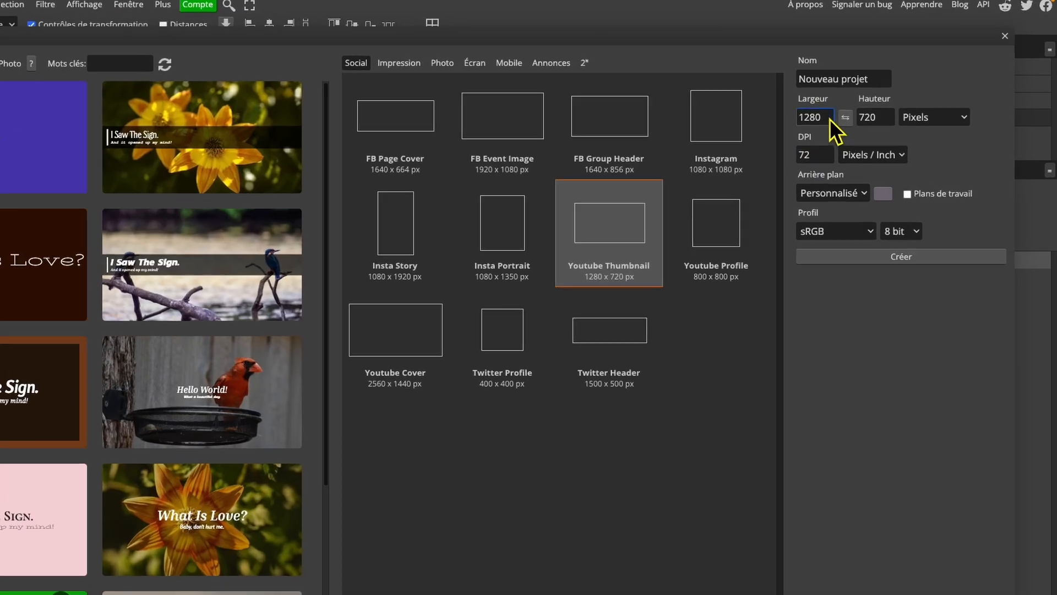
click(857, 108)
double_click(762, 143)
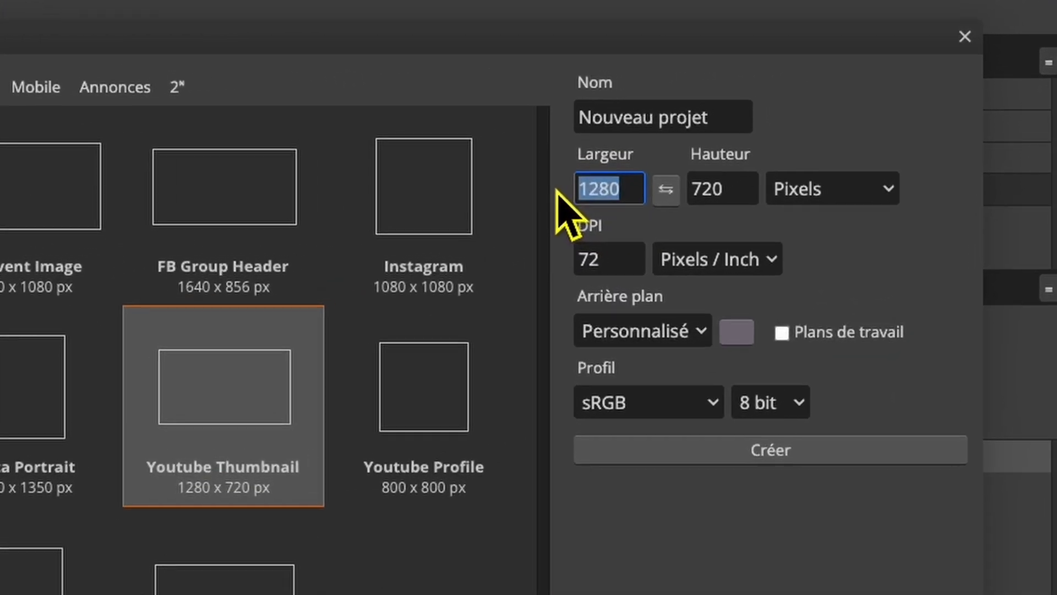
text(1000)
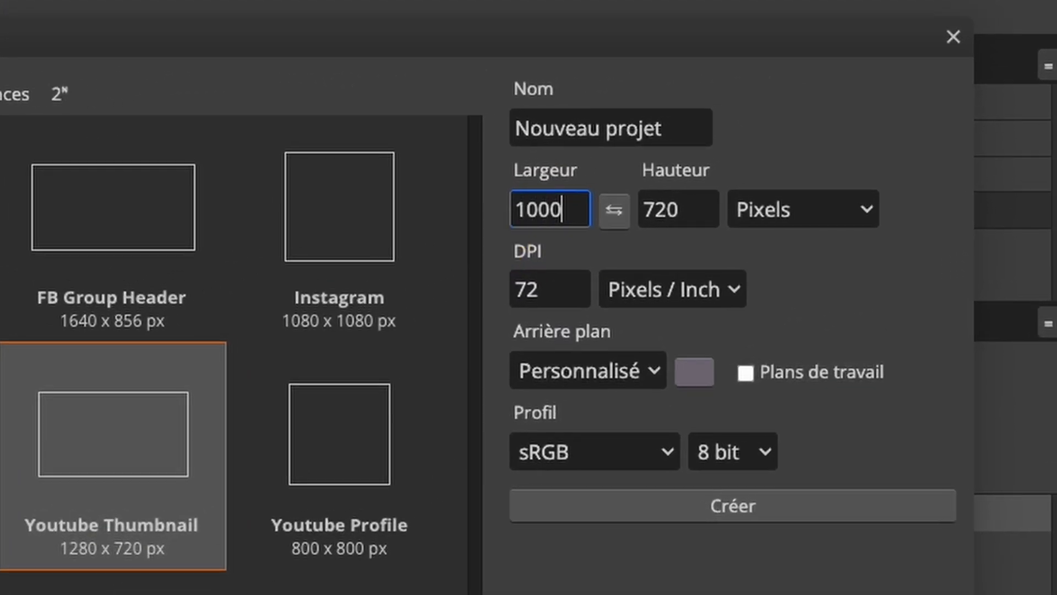
double_click(650, 216)
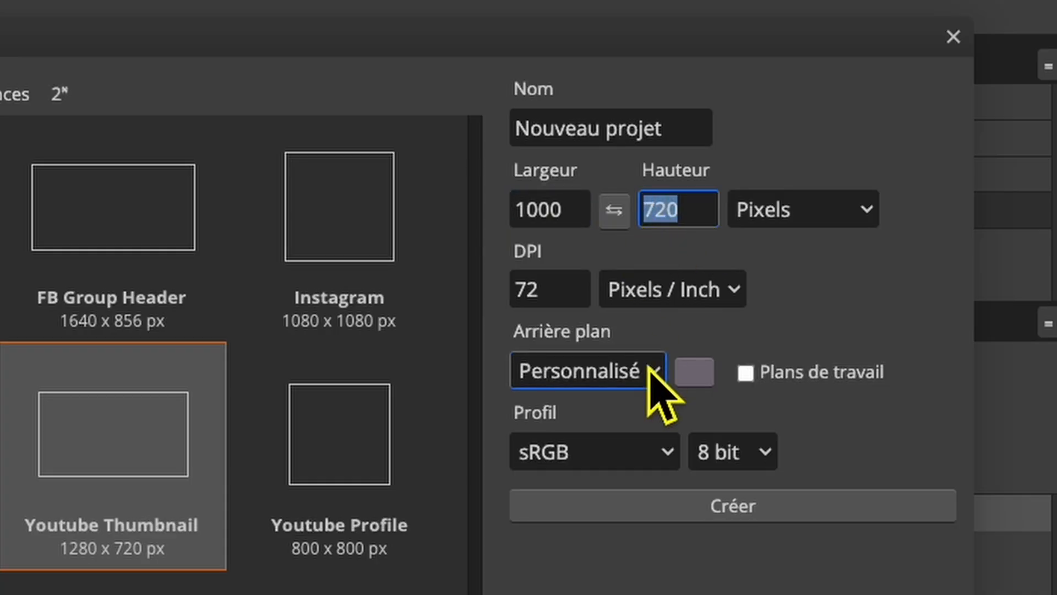
text(560)
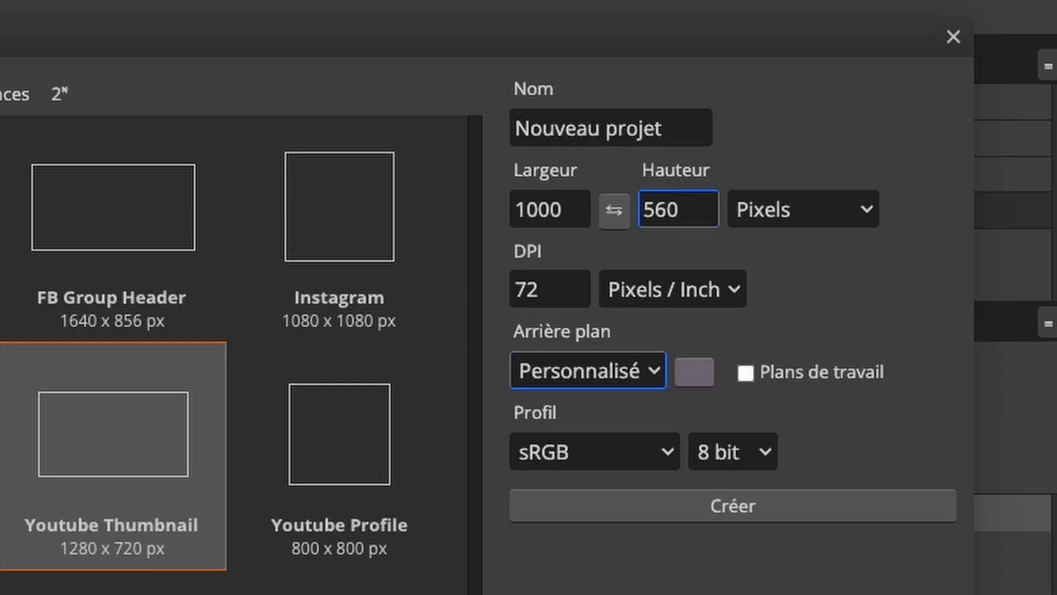
click(663, 379)
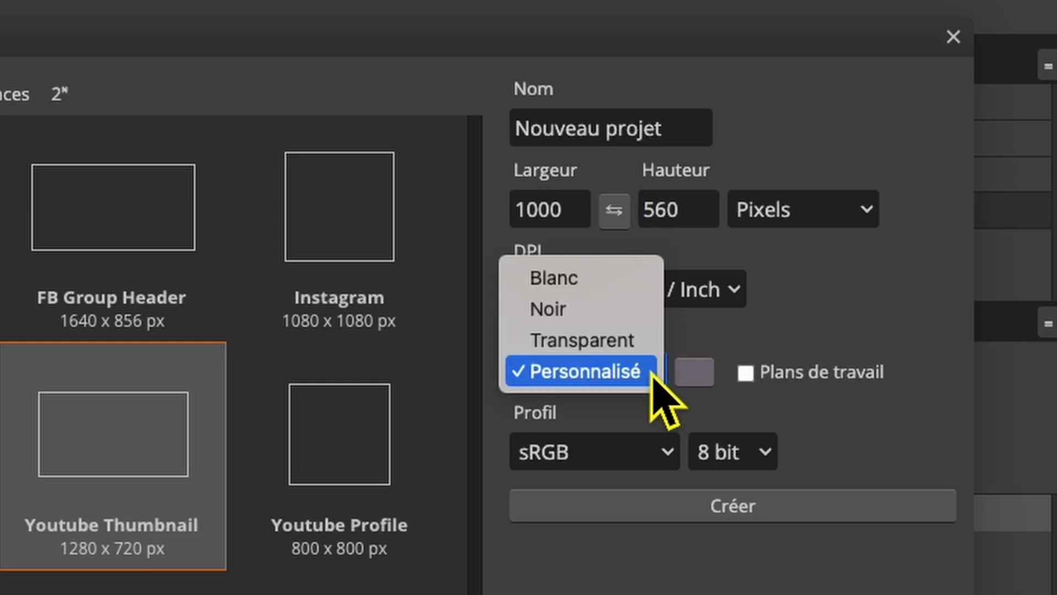
click(619, 342)
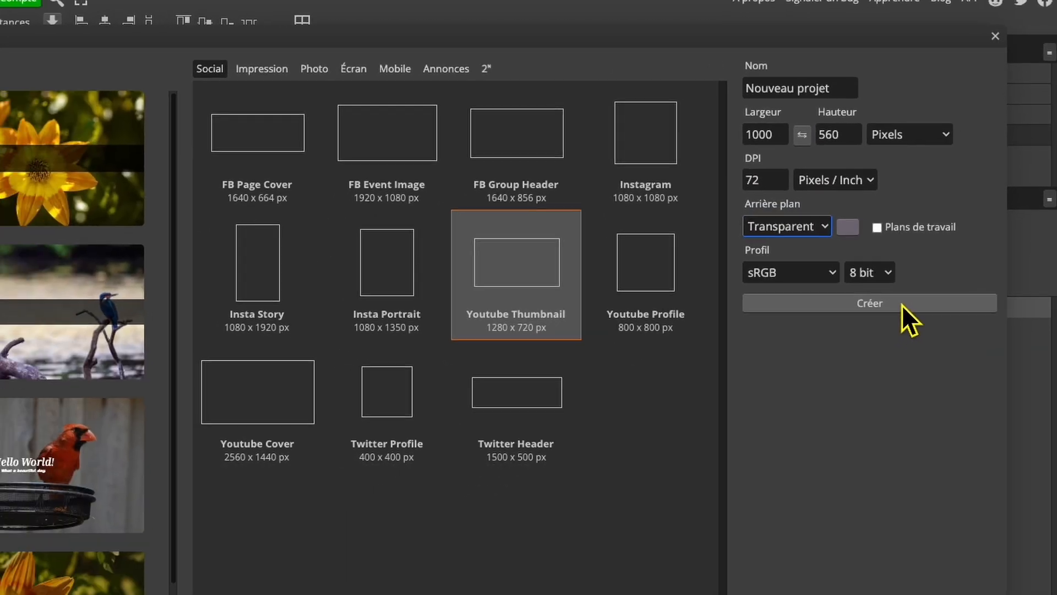
click(902, 305)
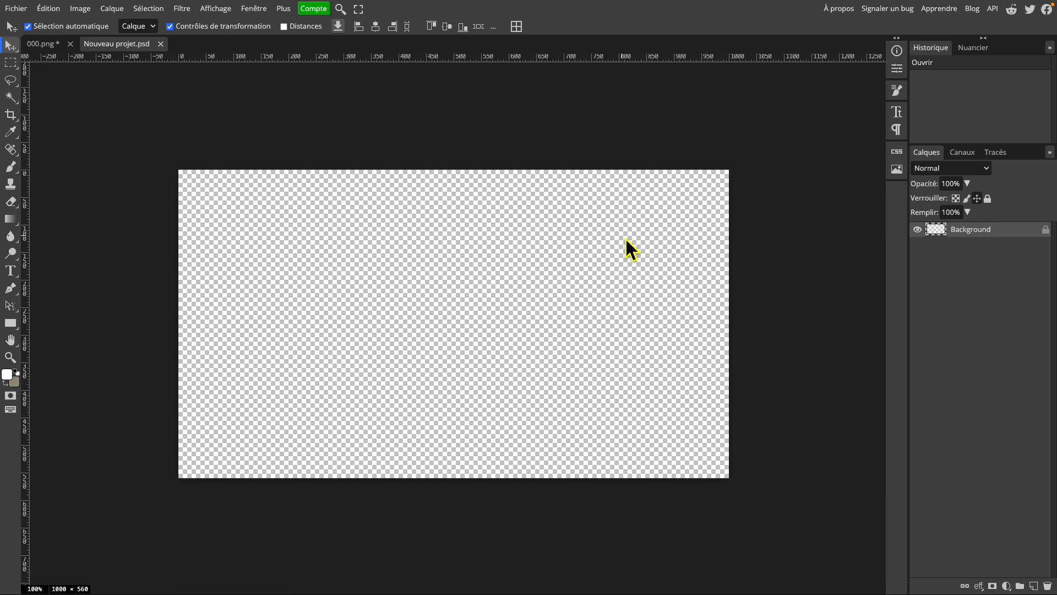
- Place the image logo2 (1).png from the Bureau folder into the new project
click(16, 8)
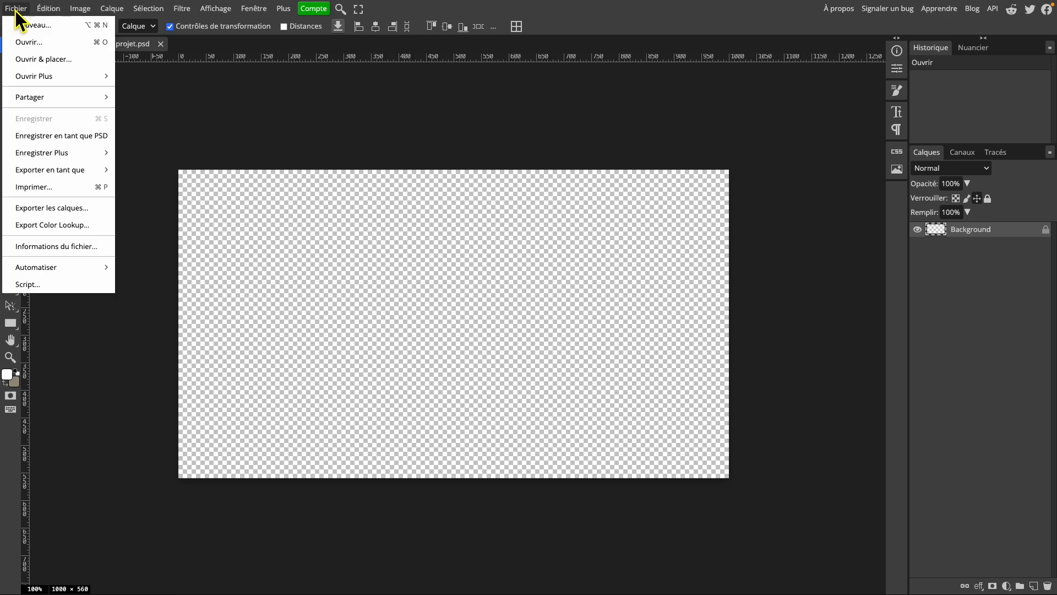
click(48, 62)
click(175, 159)
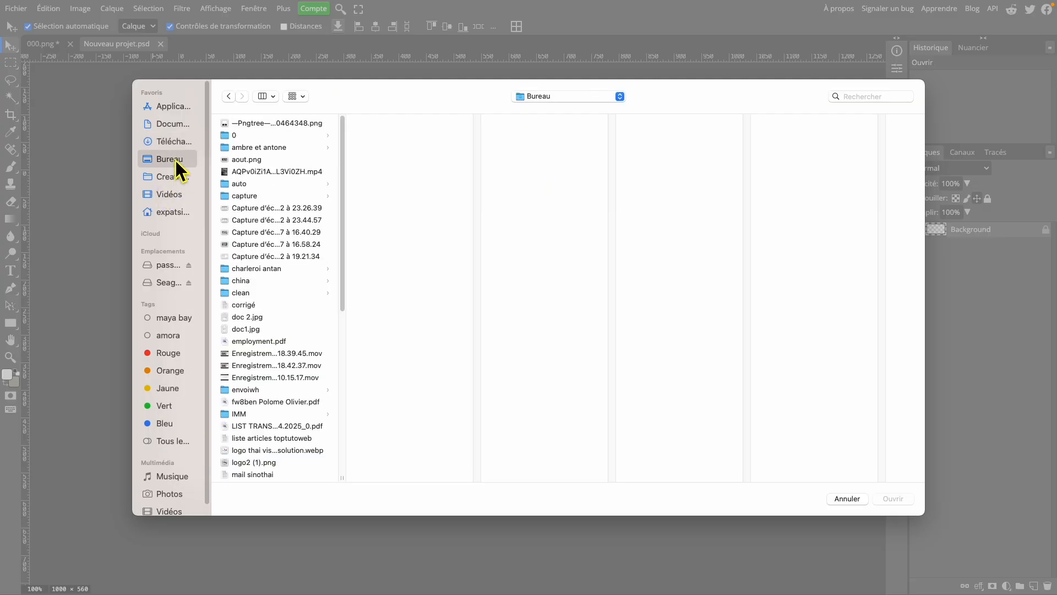
scroll(275, 330, down, 5)
click(275, 332)
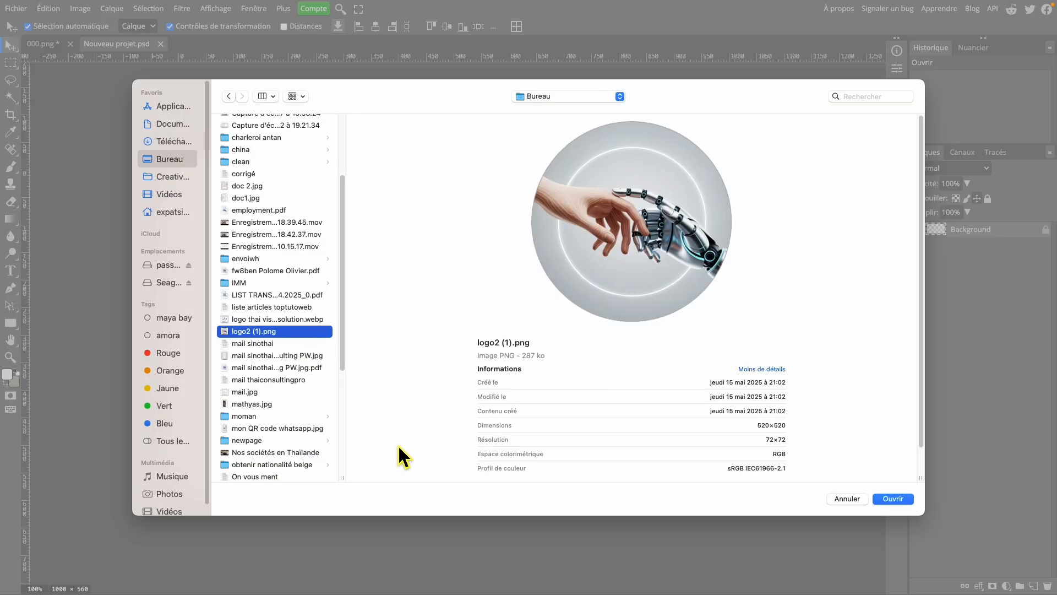
click(893, 499)
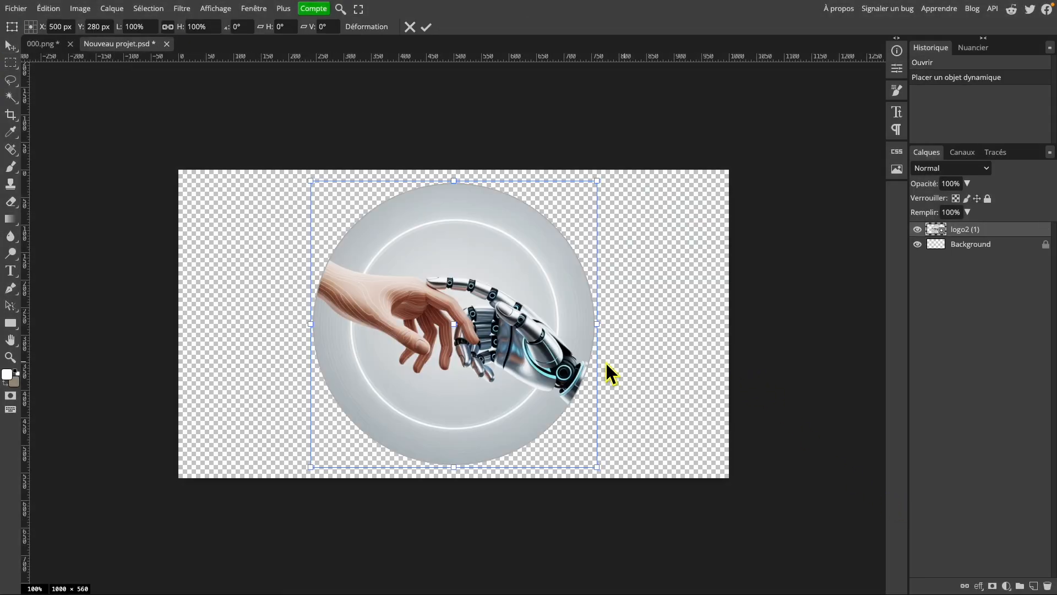
- Shrink the logo to a small badge and position it in the canvas's lower-right corner
drag(314, 188, 503, 419)
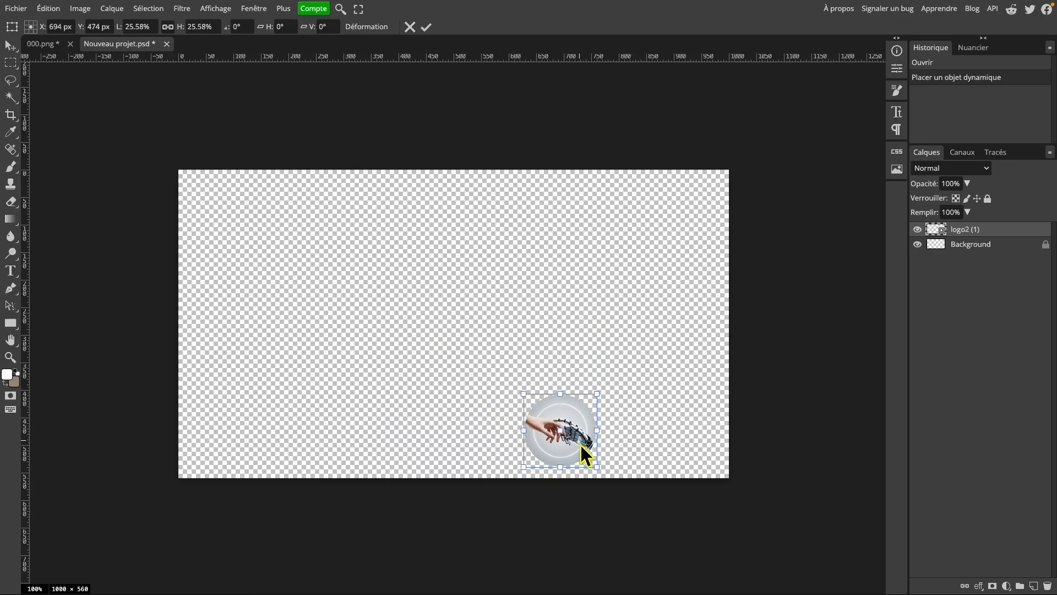
drag(577, 449, 700, 452)
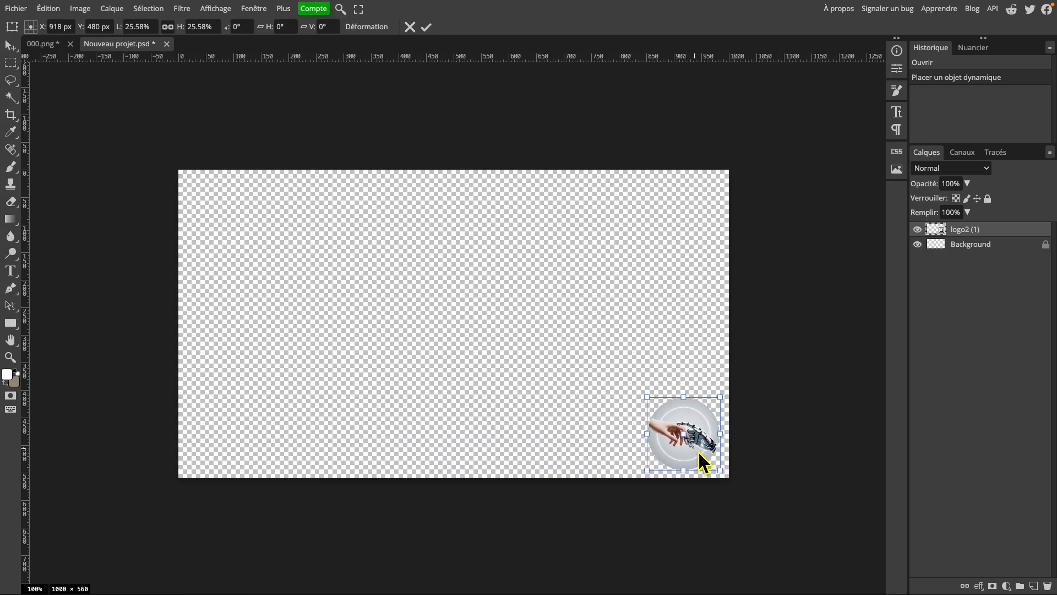
drag(649, 398, 658, 407)
key(Return)
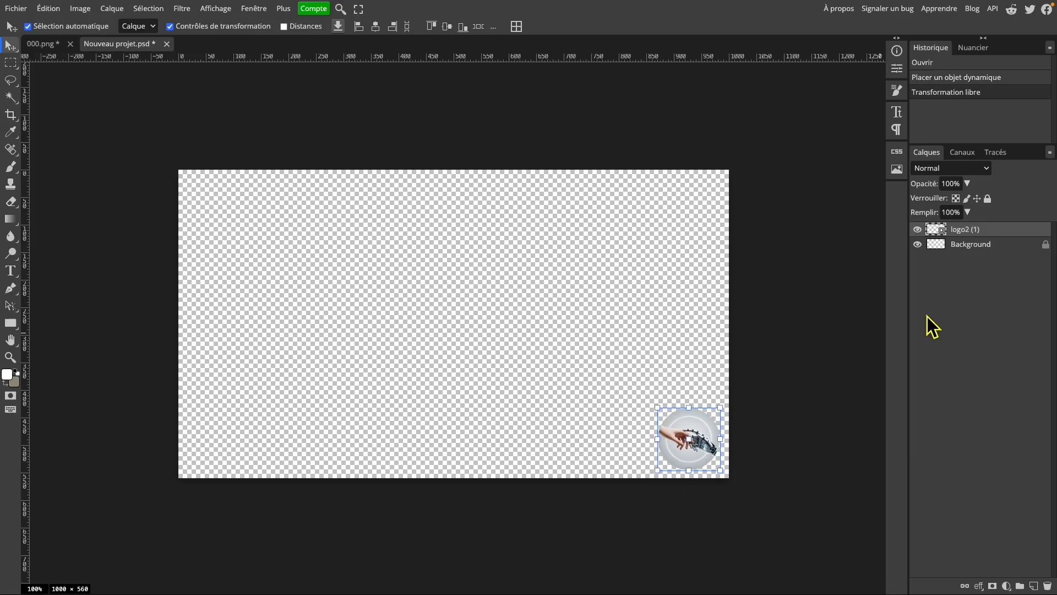
- Add a drop shadow to the logo layer with opacity 57%, angle 127°, distance 9 px and size 6 px
double_click(1035, 240)
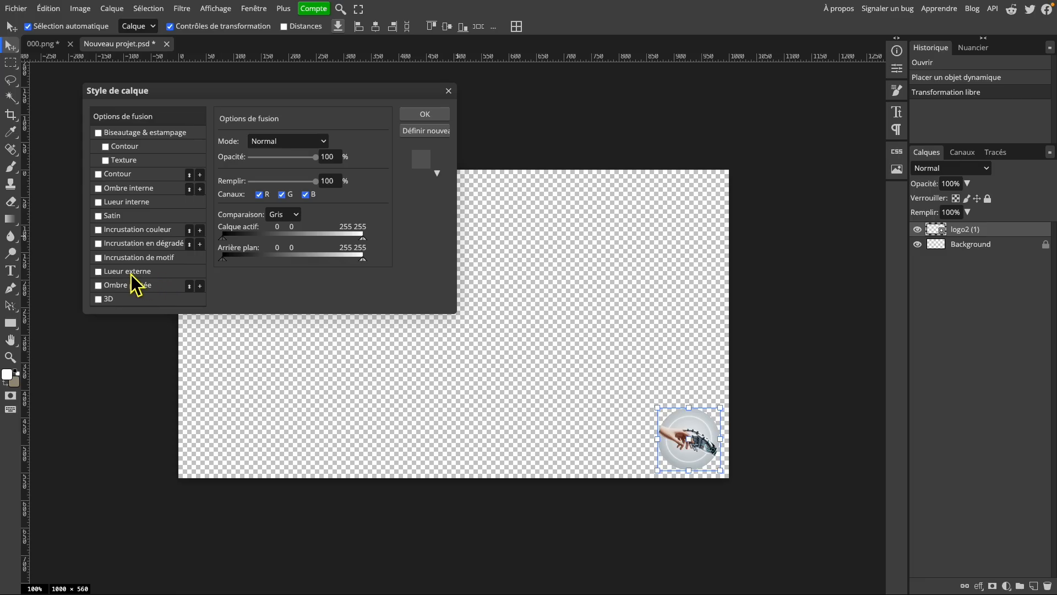
click(100, 286)
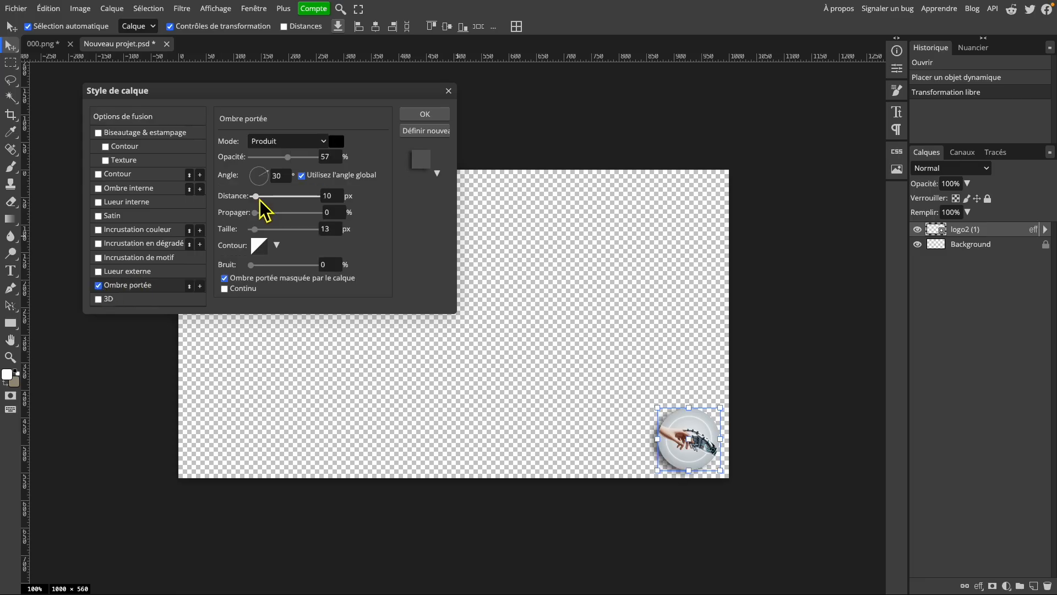
drag(269, 172, 247, 179)
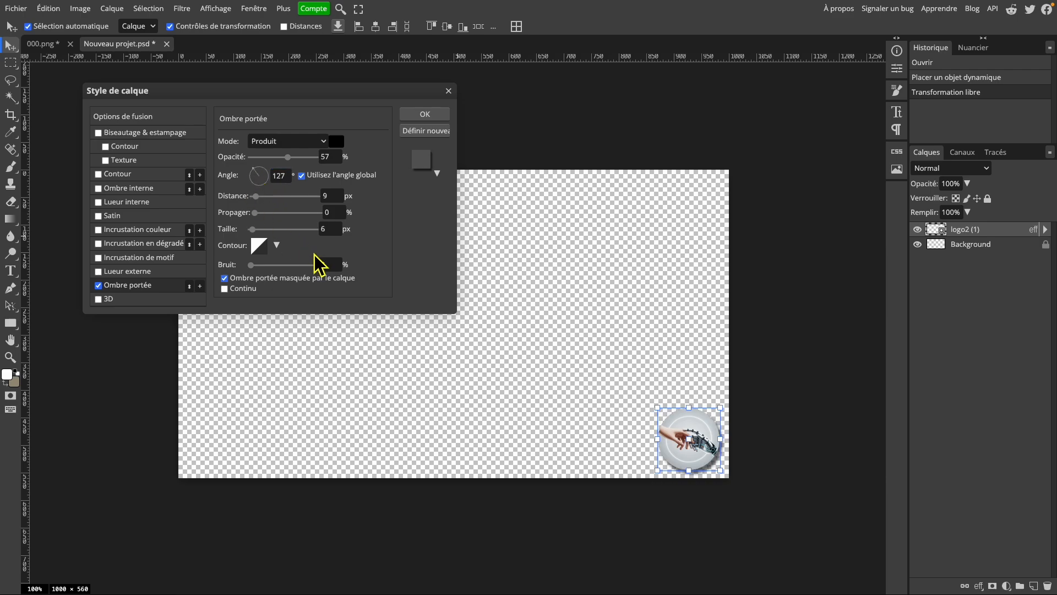
click(428, 116)
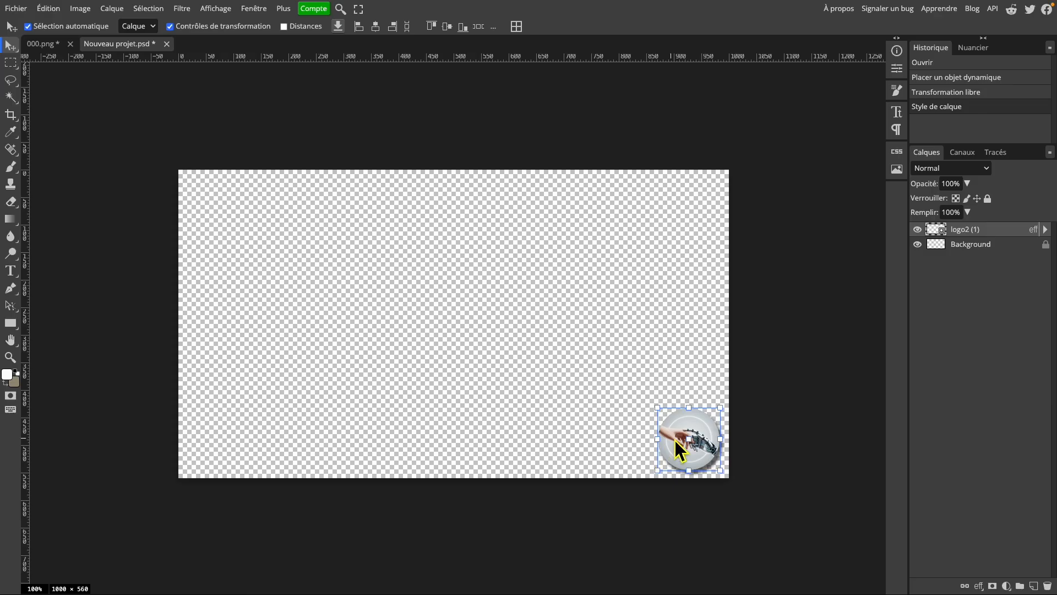
- Deepen the logo's dark tones with a Levels adjustment, setting the black point to 47
click(82, 10)
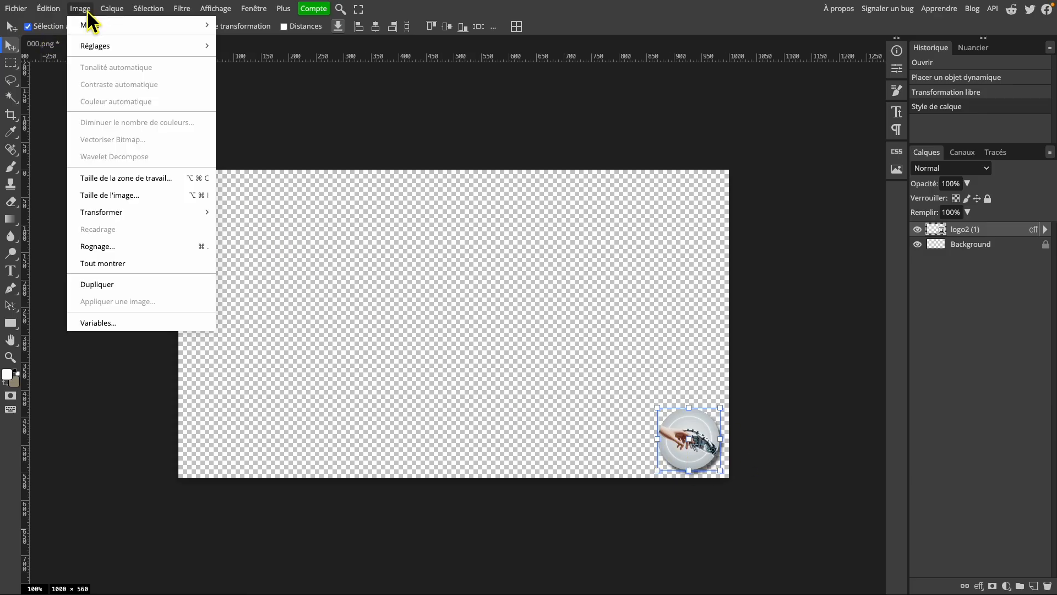
mouse_move(97, 48)
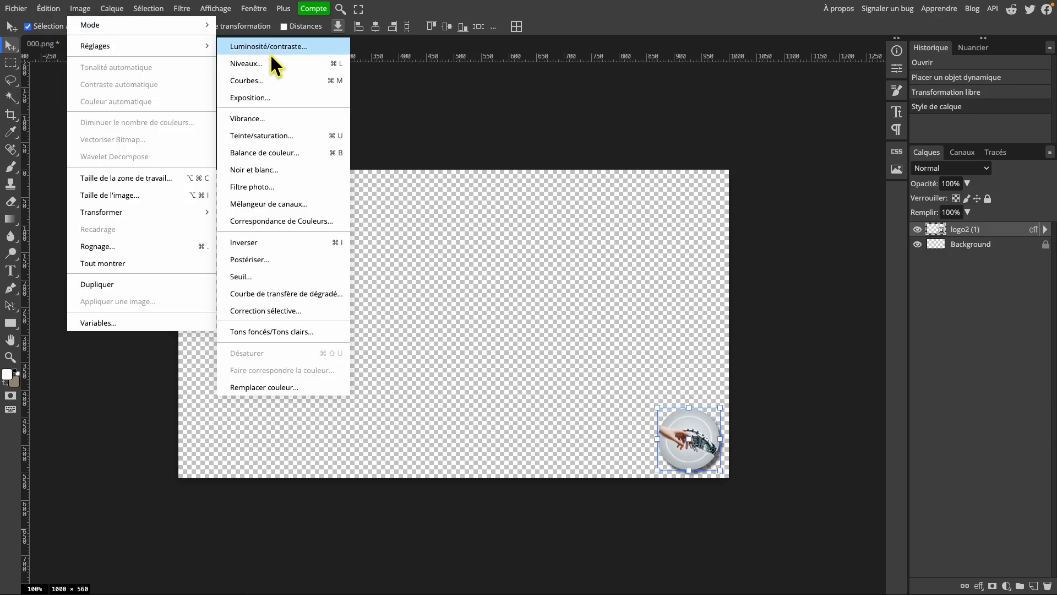
click(270, 60)
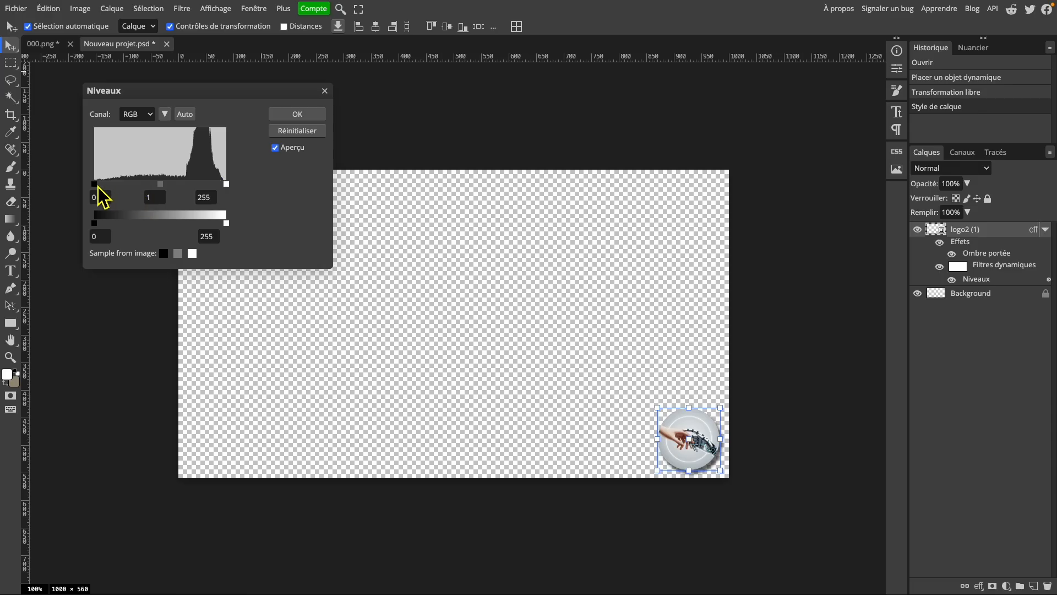
drag(94, 185, 122, 186)
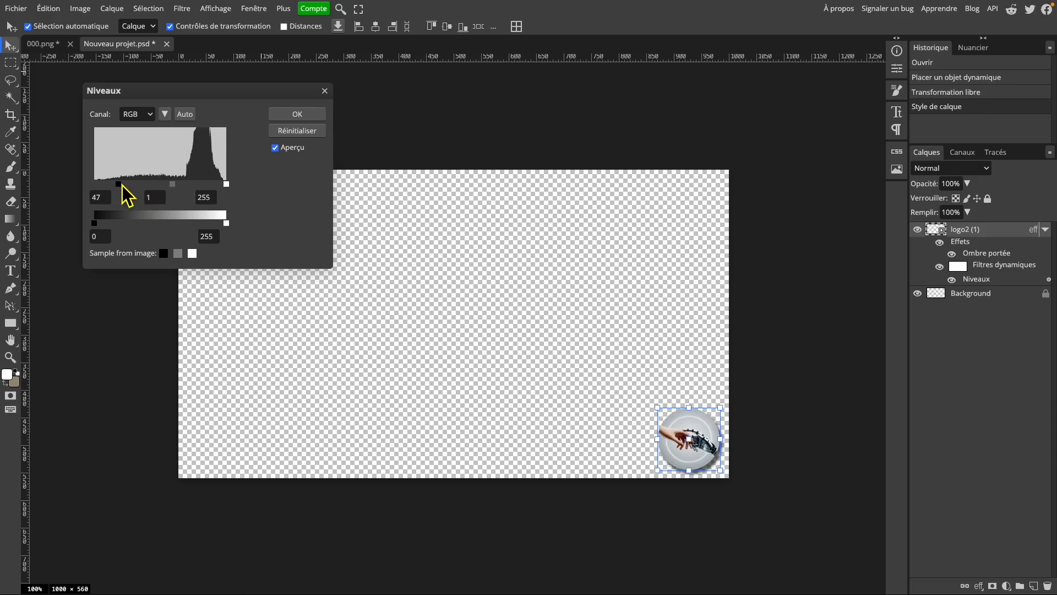
click(296, 116)
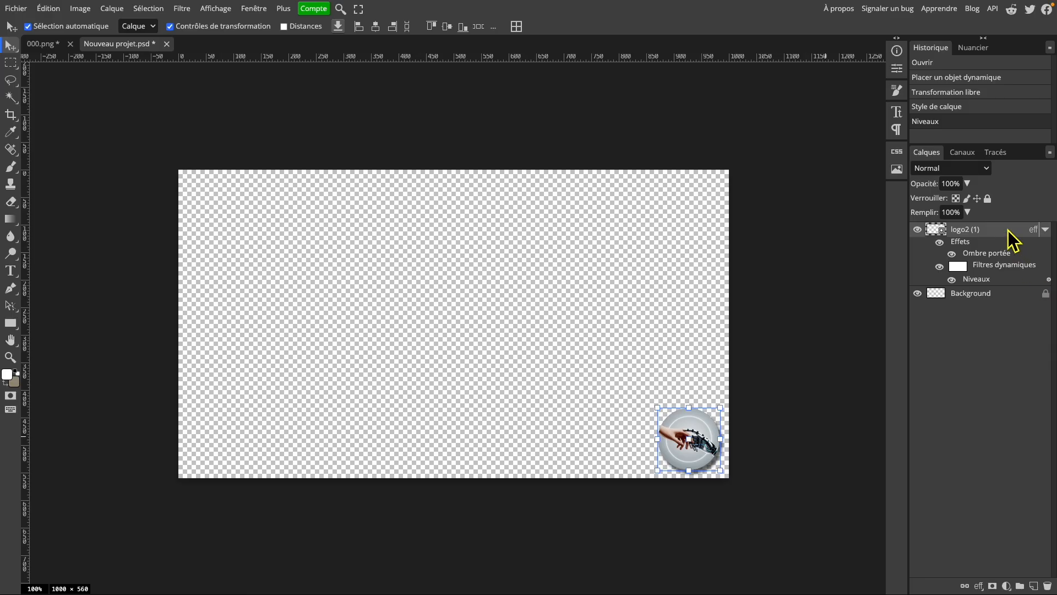
- Merge the logo layer and the transparent background into a single layer
click(1010, 299)
right_click(1009, 298)
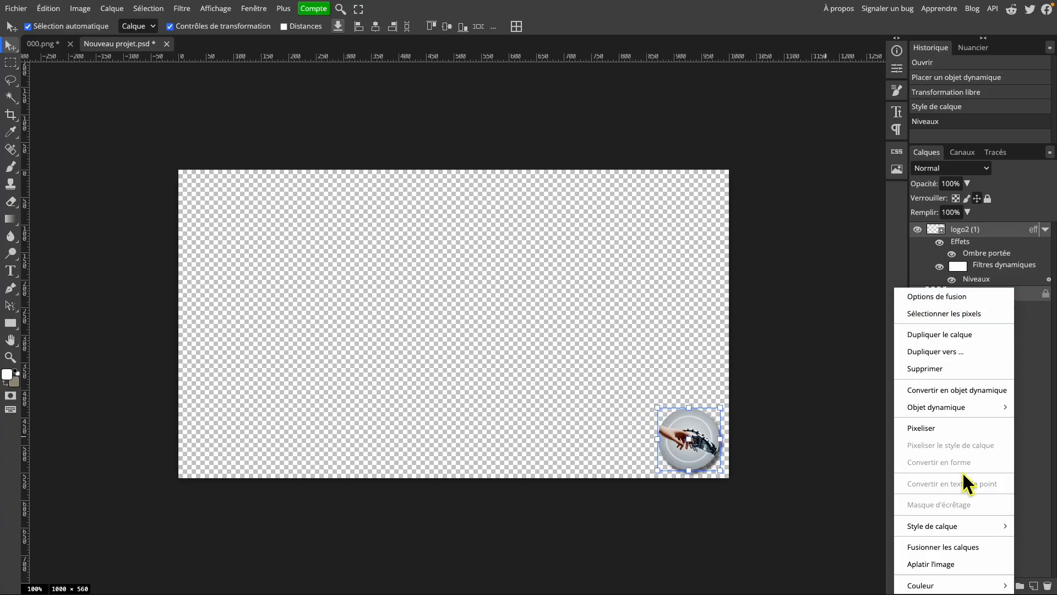
click(943, 546)
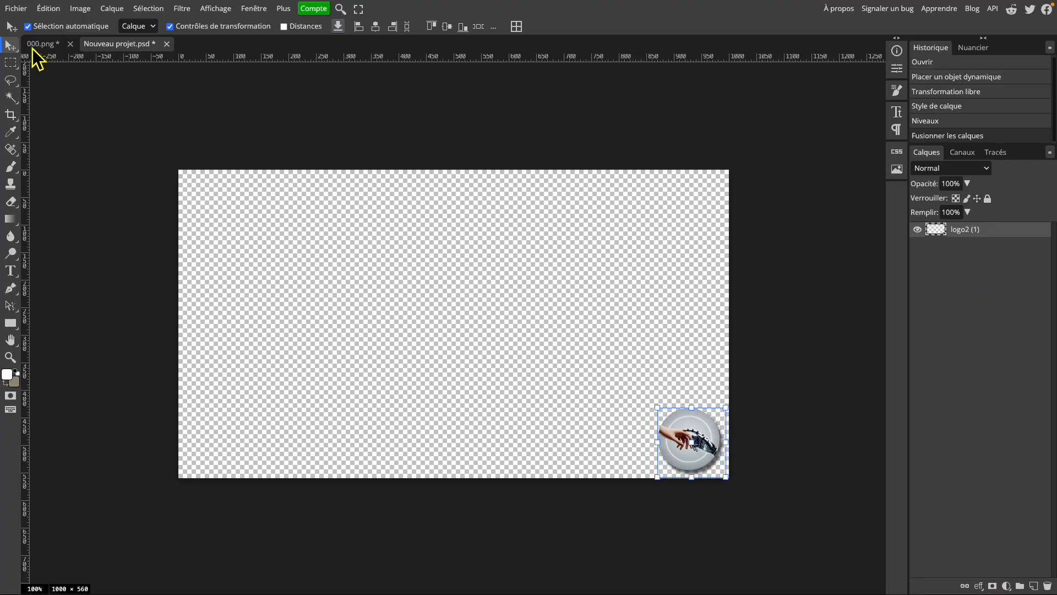
- Export the logo overlay as a 1000 × 560 PNG named "logo transparent" and close its project
click(22, 10)
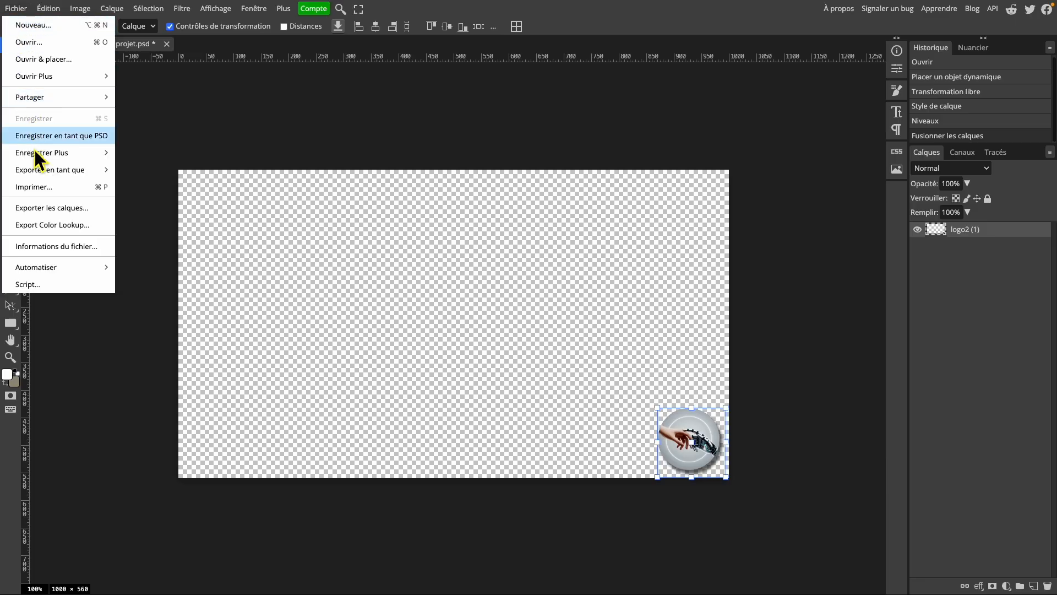
mouse_move(55, 174)
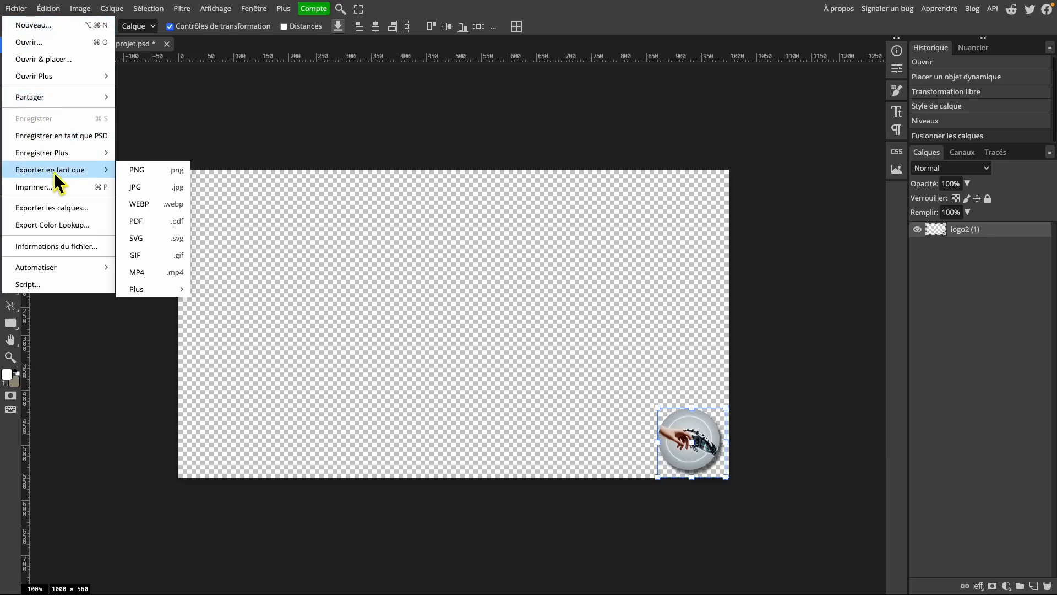
click(147, 175)
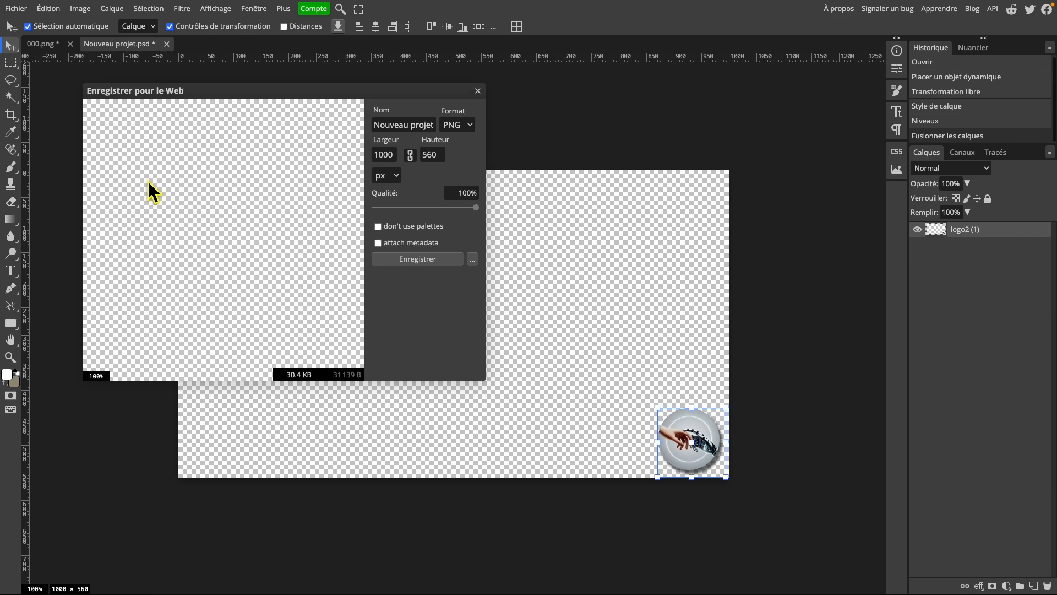
drag(376, 129, 455, 132)
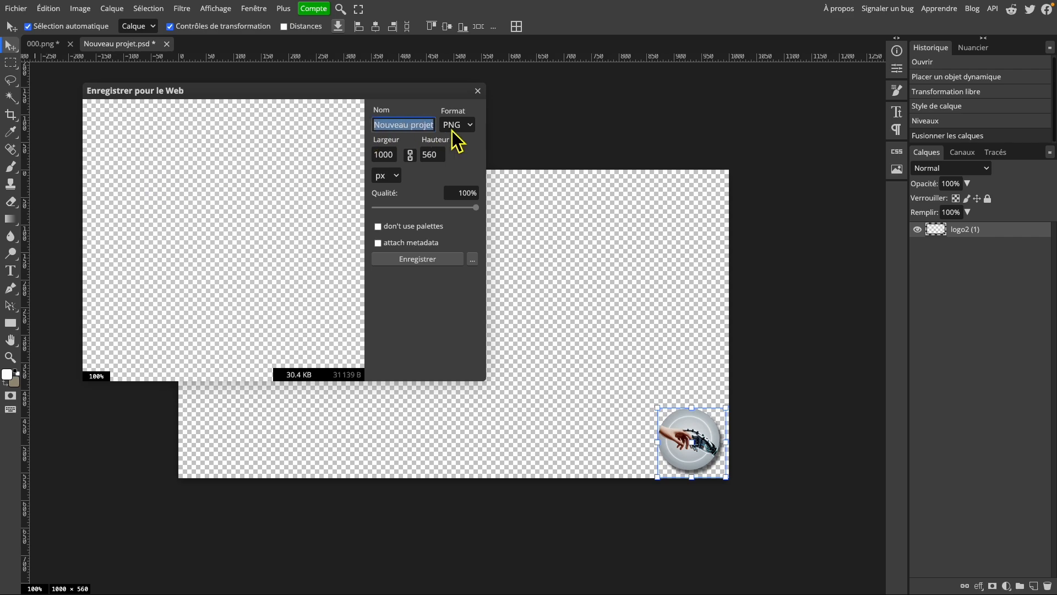
text(00)
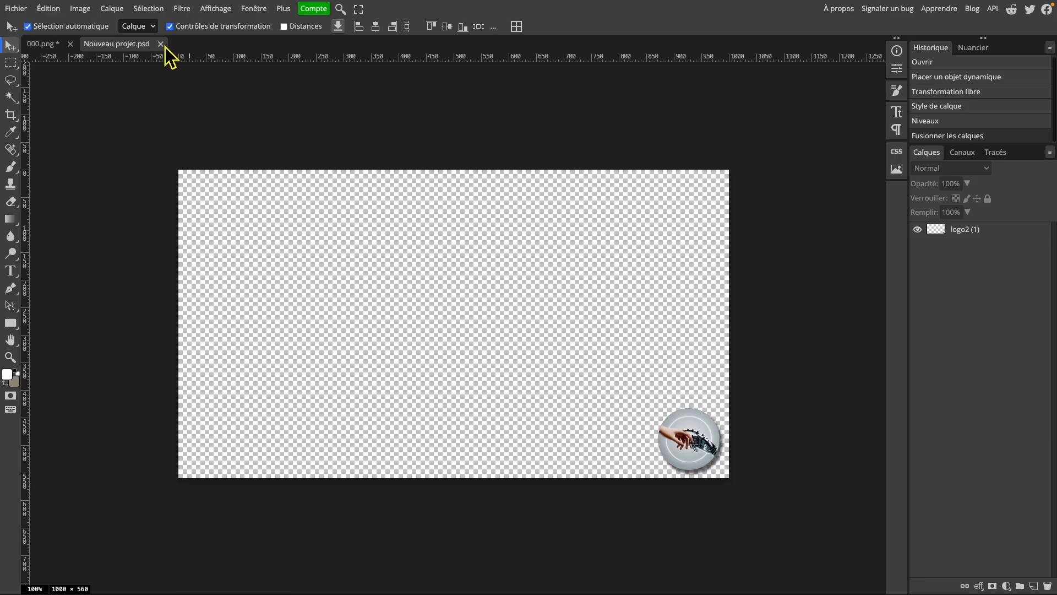
click(161, 44)
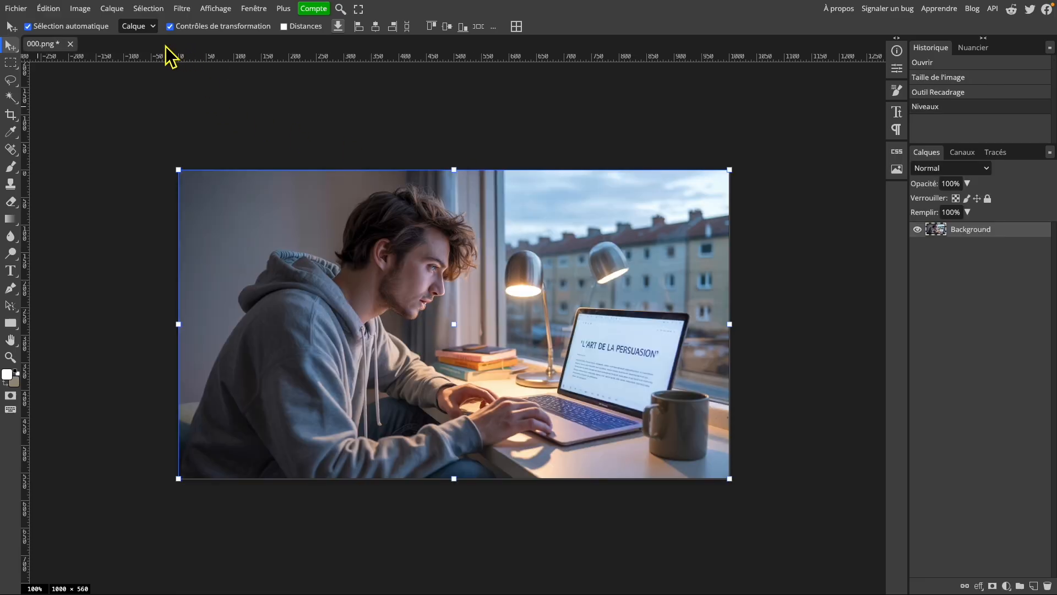
- Place logo transparent.png from the Téléchargements folder over the 000.png photo
click(23, 12)
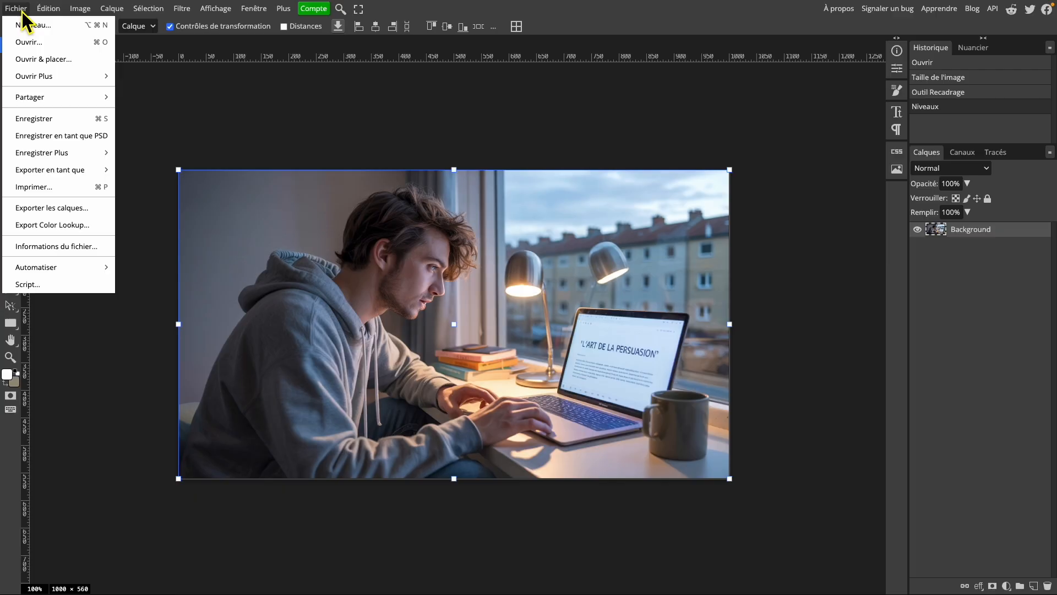
click(37, 59)
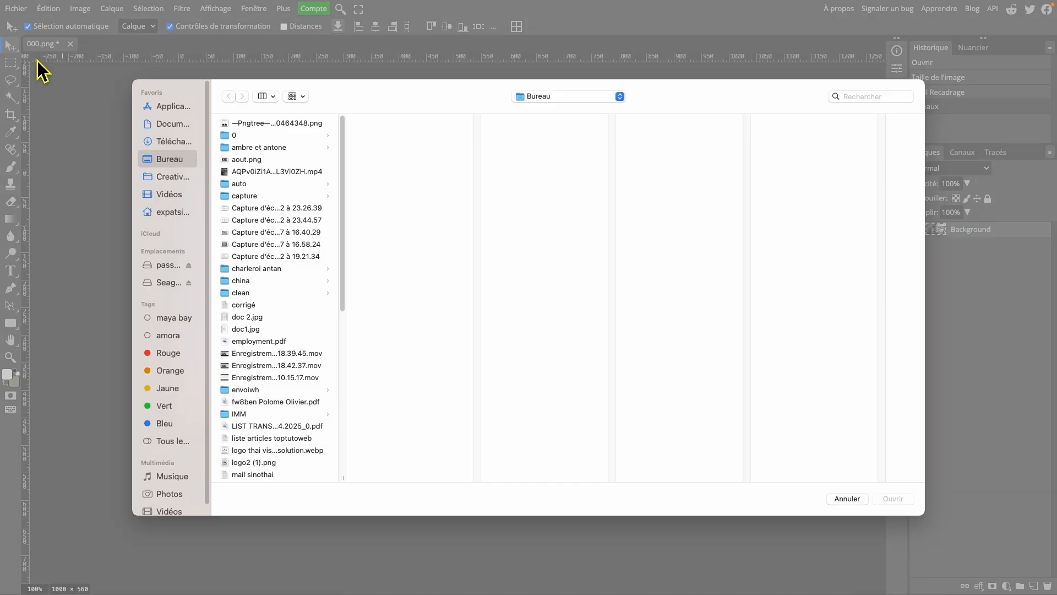
click(165, 142)
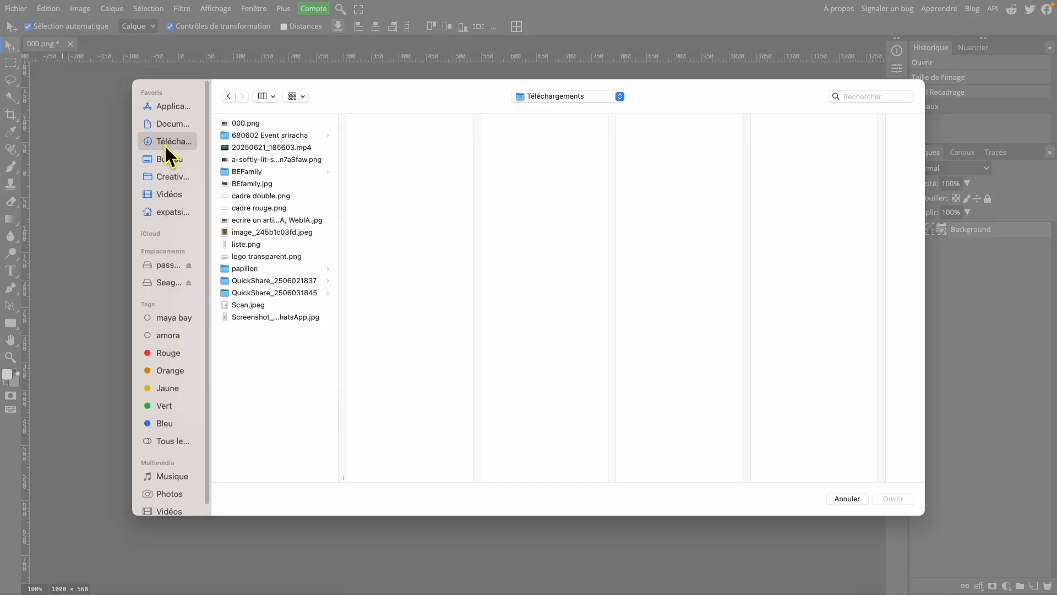
click(274, 257)
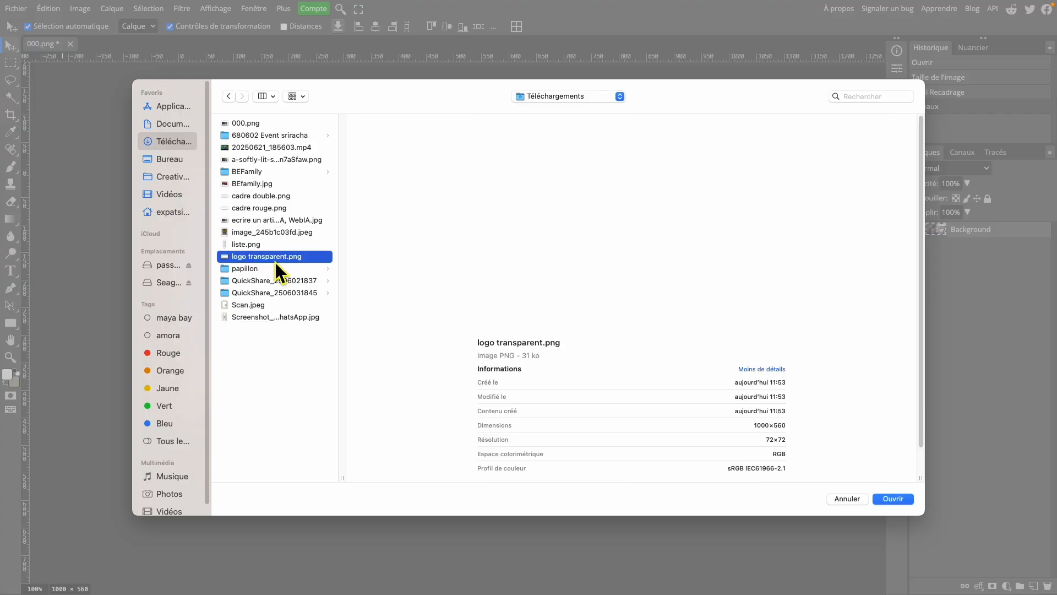
click(895, 500)
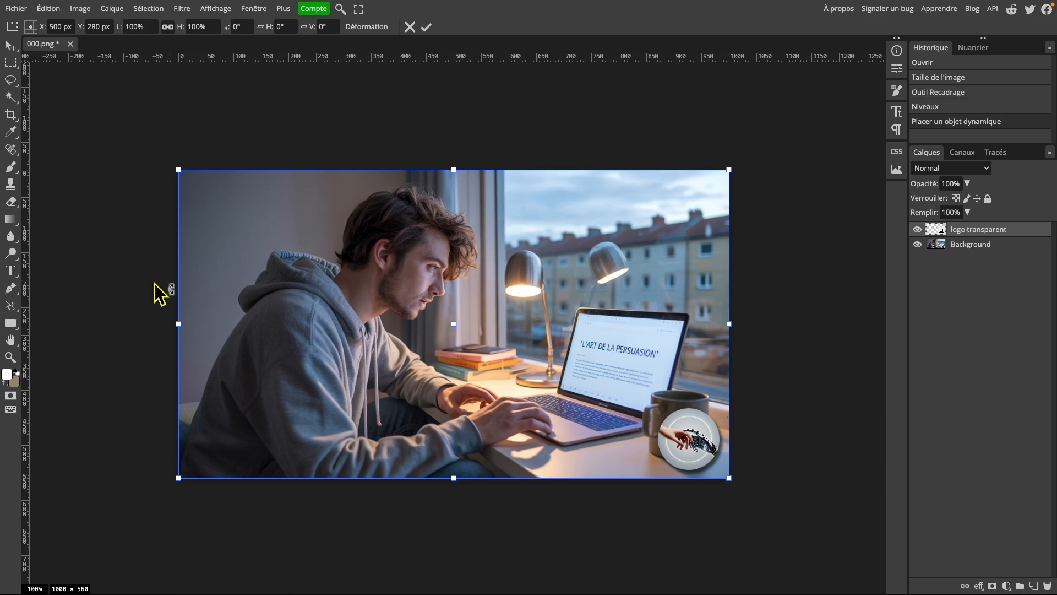
click(16, 8)
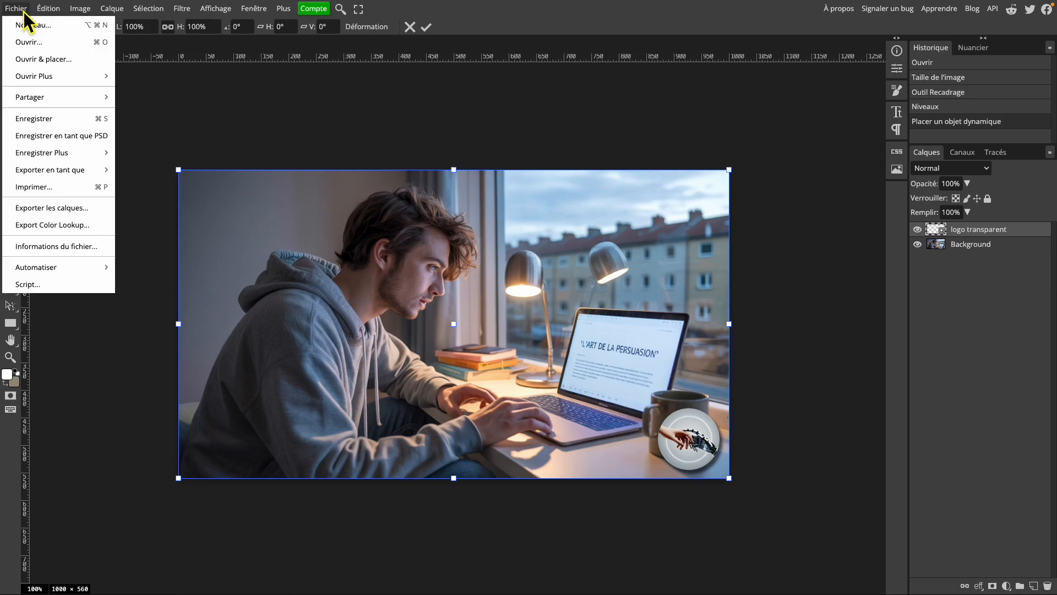
mouse_move(33, 176)
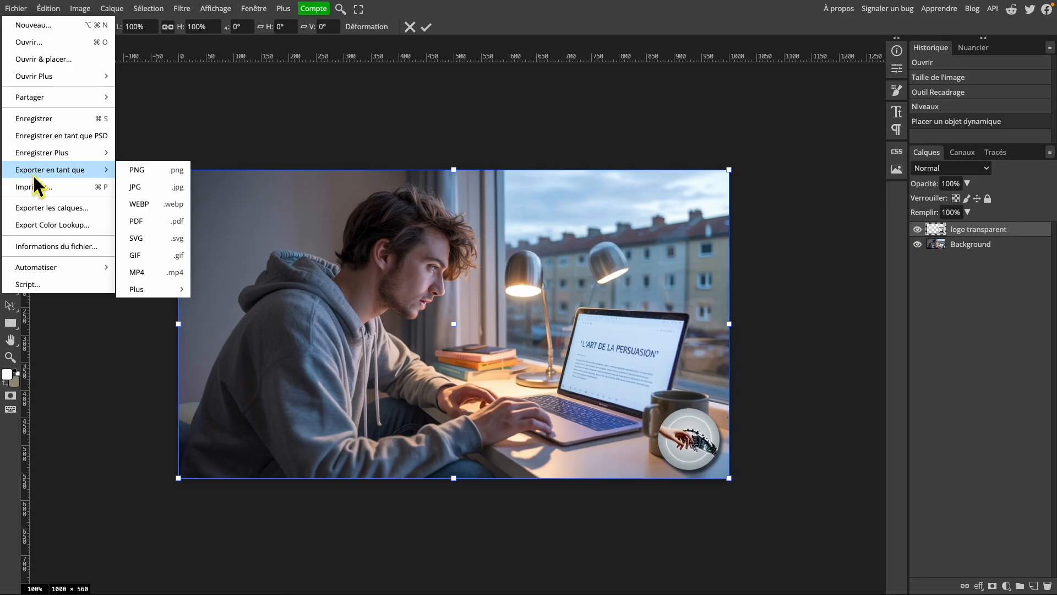
click(154, 188)
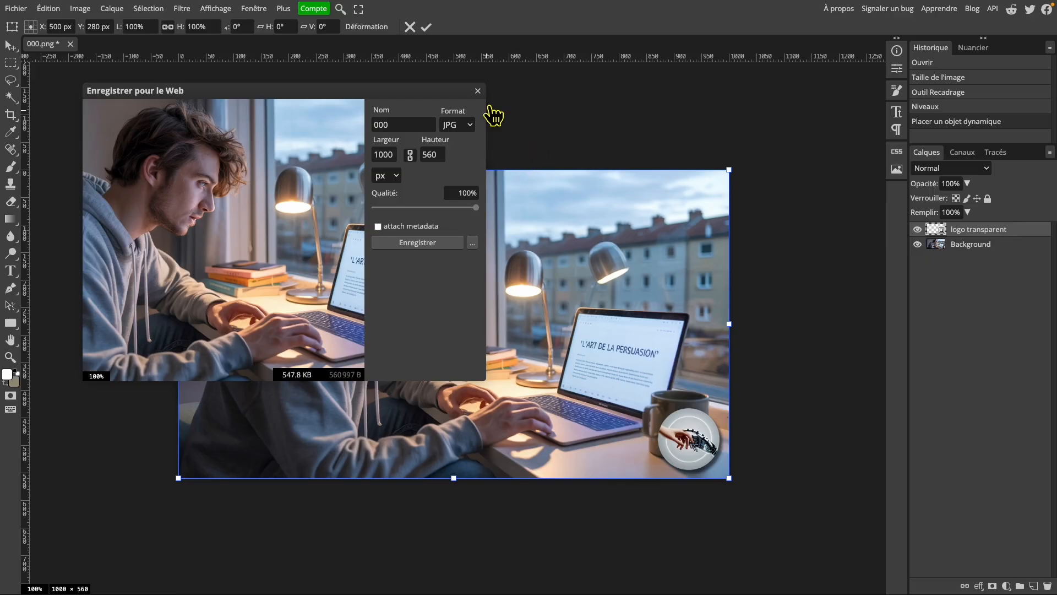
click(478, 91)
- Export the photo as WebP at 80% quality, named "article de blog, article avec l'IA, idée article blog, webia"
click(17, 8)
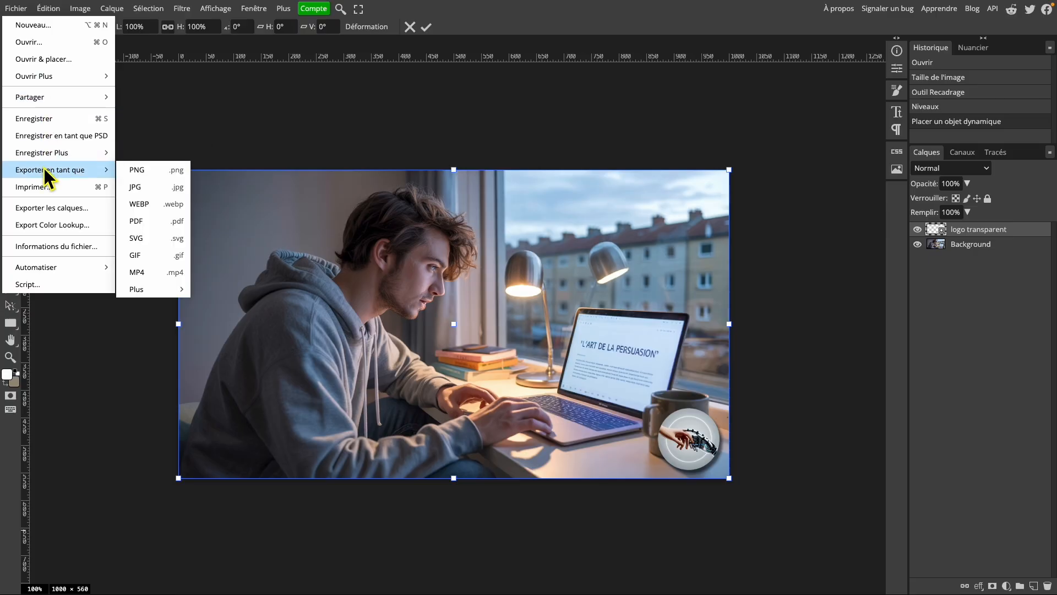
click(141, 203)
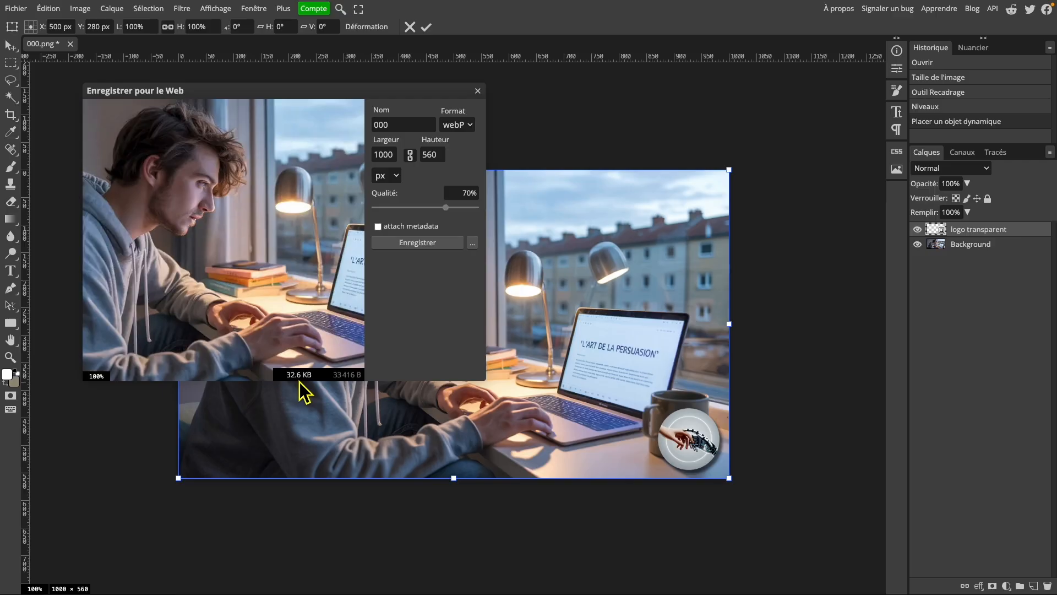
click(453, 208)
drag(454, 210, 457, 212)
click(402, 129)
double_click(376, 129)
text(article de blog,)
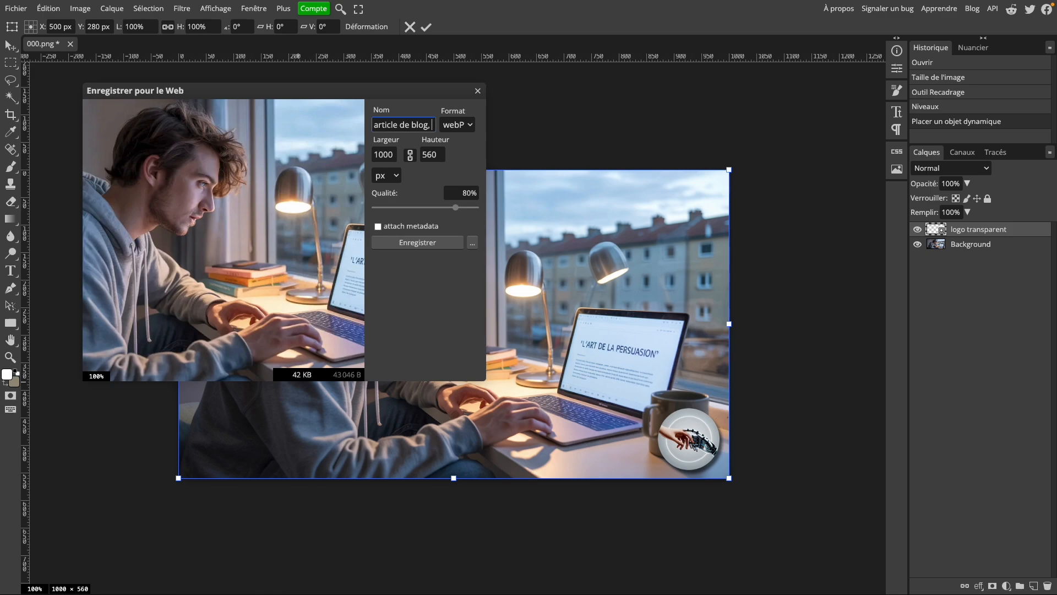
text(article avec l'IA, idée)
text( article blog, webia)
click(429, 243)
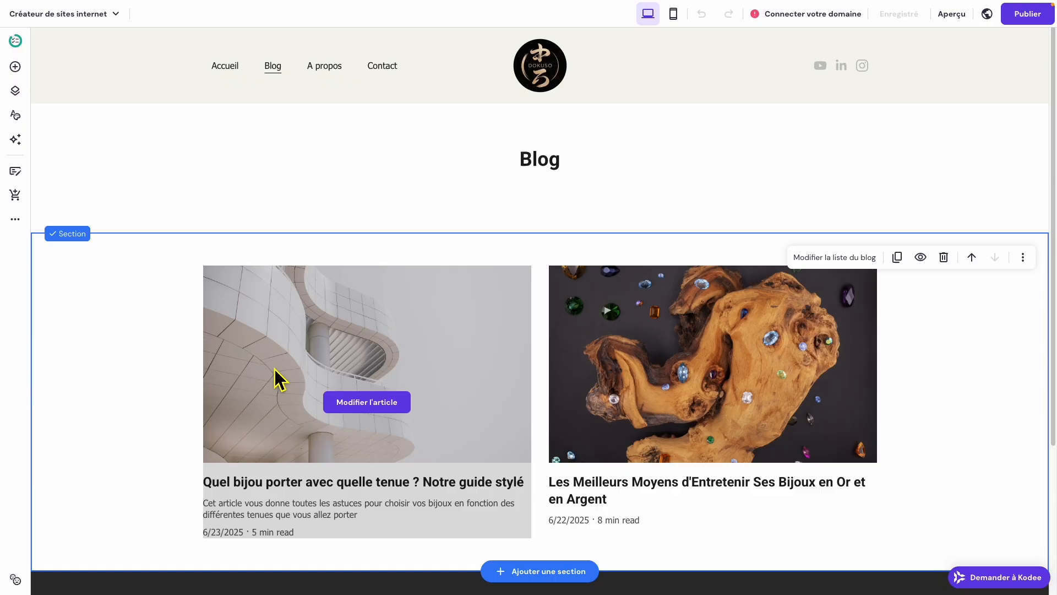
- Replace the image in the "Quel bijou porter avec quelle tenue ?" article with "article de blog, créer un article avec l'IA, idée article blog, webia.webp" from Téléchargements
click(379, 408)
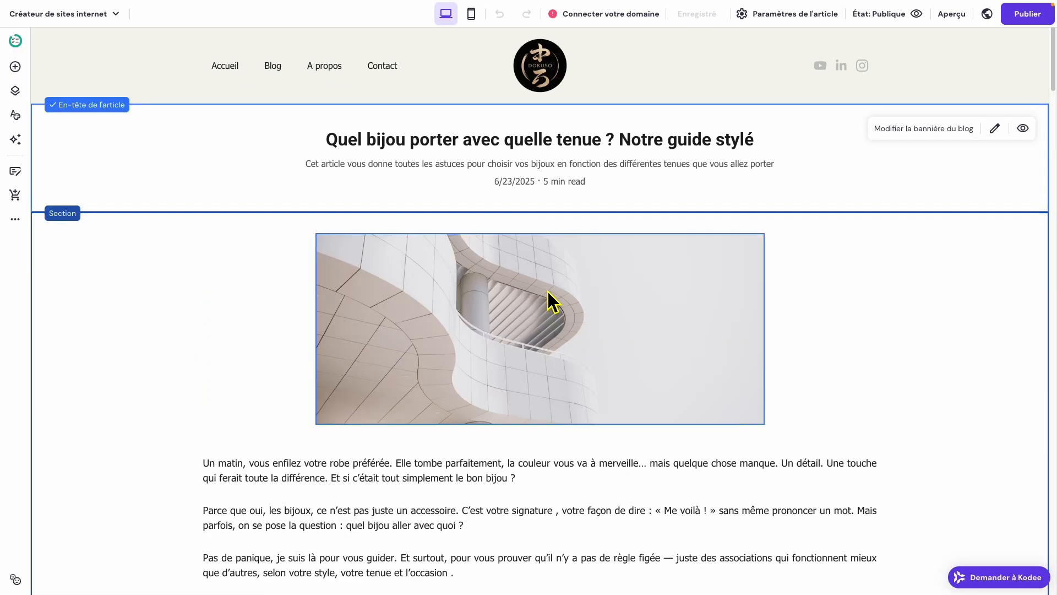
click(611, 297)
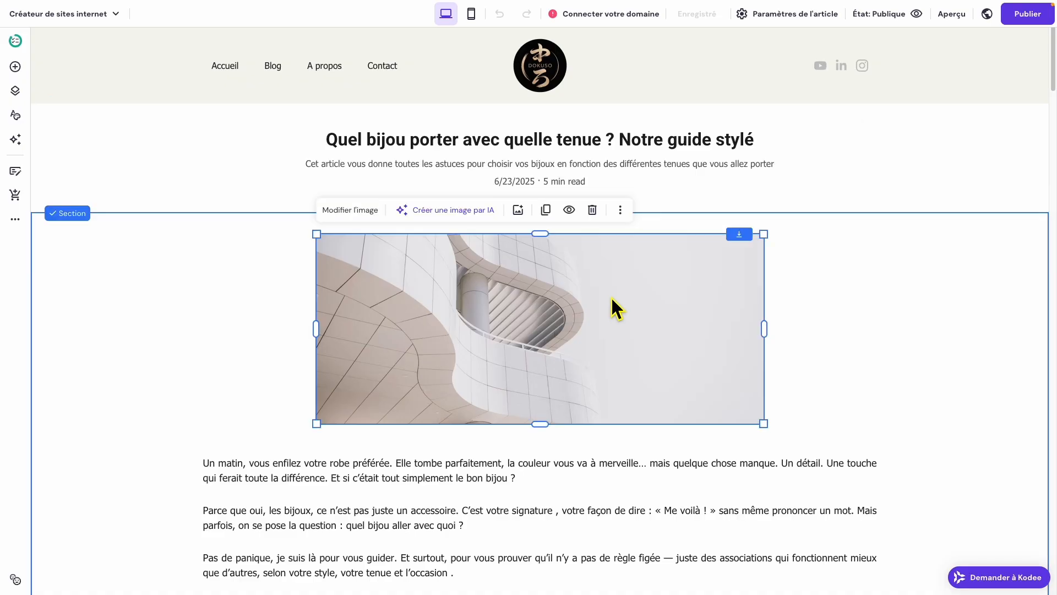
click(366, 213)
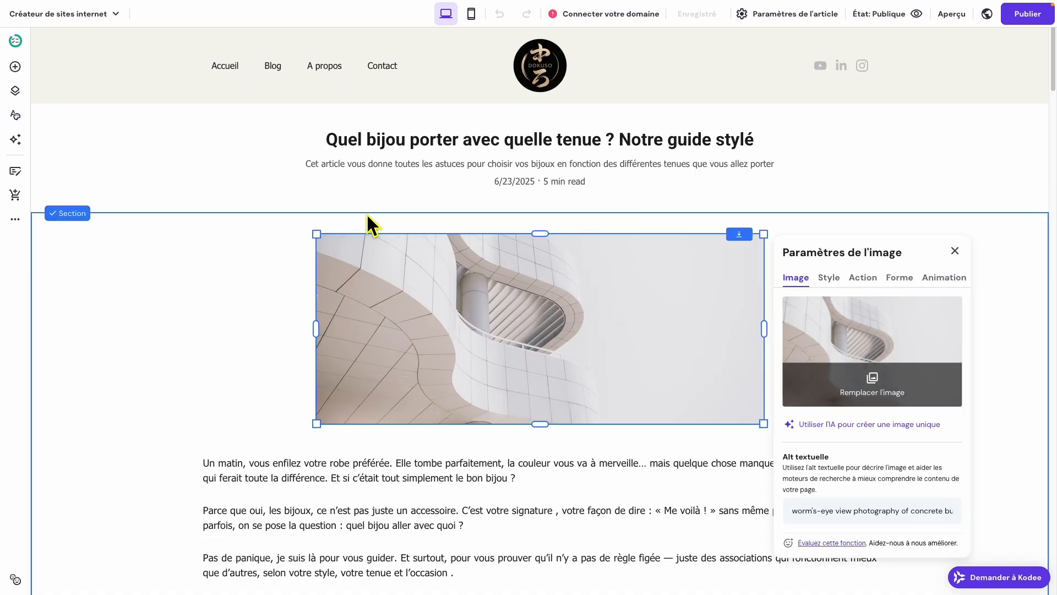
click(887, 391)
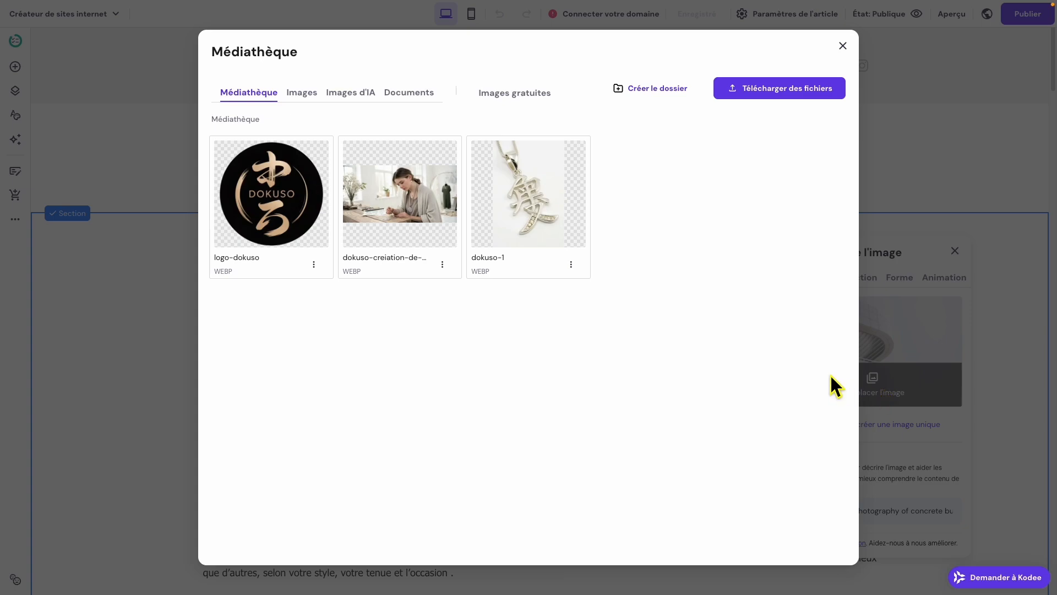
click(779, 91)
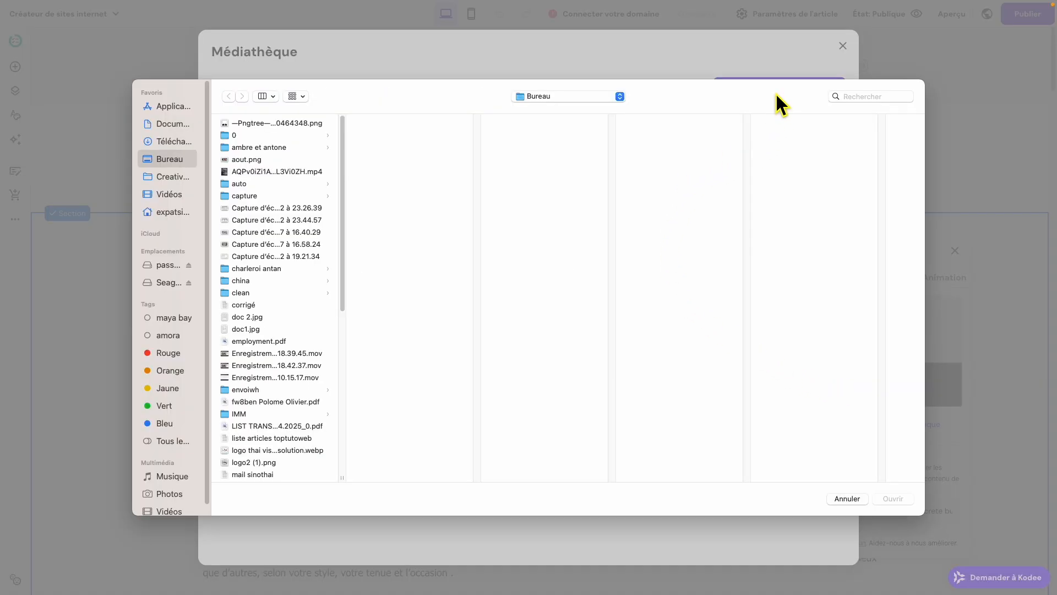
click(169, 141)
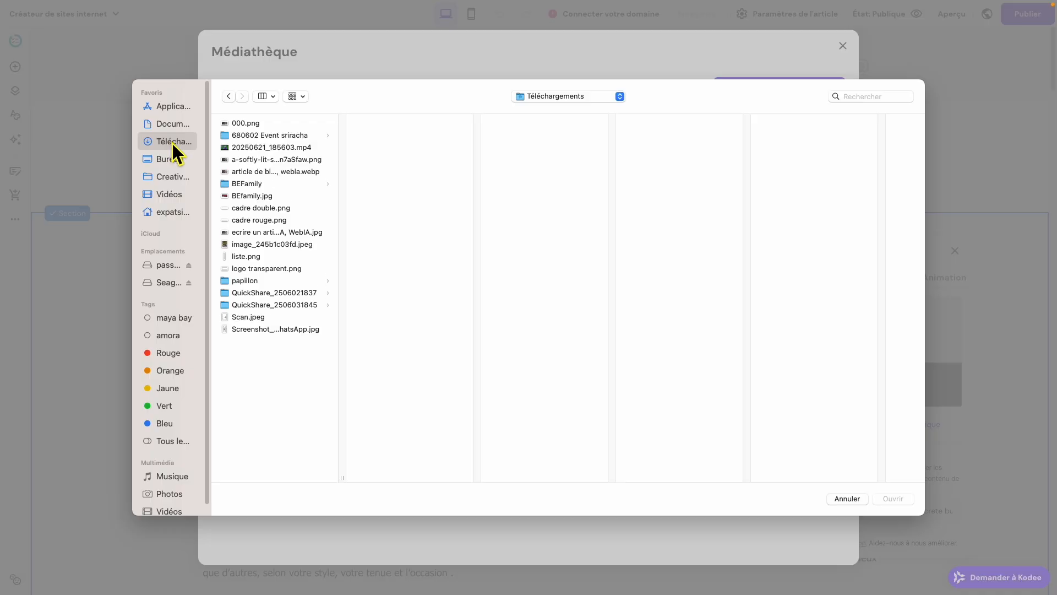
click(302, 172)
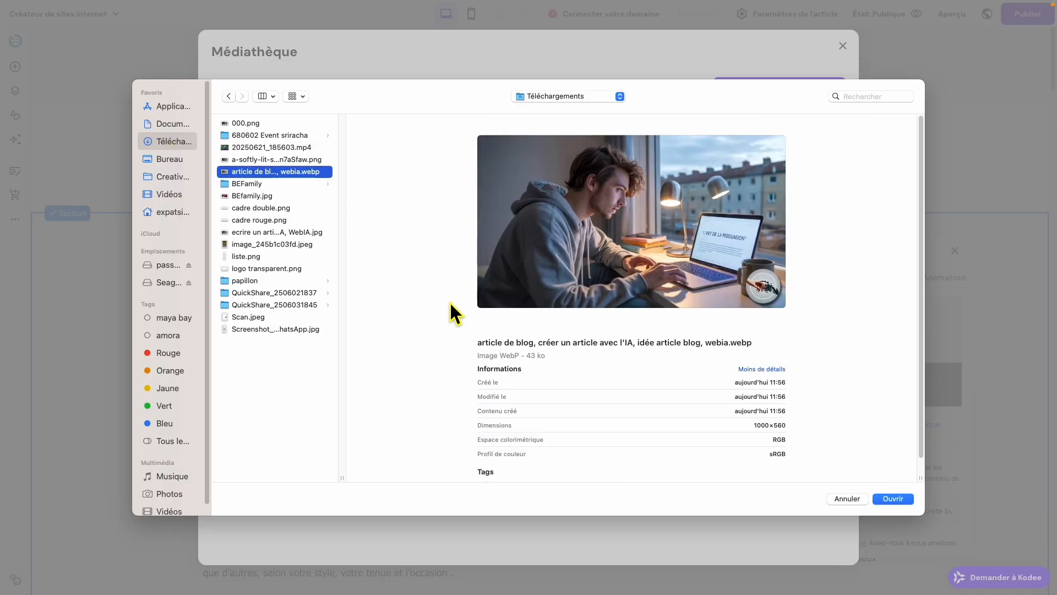
click(893, 500)
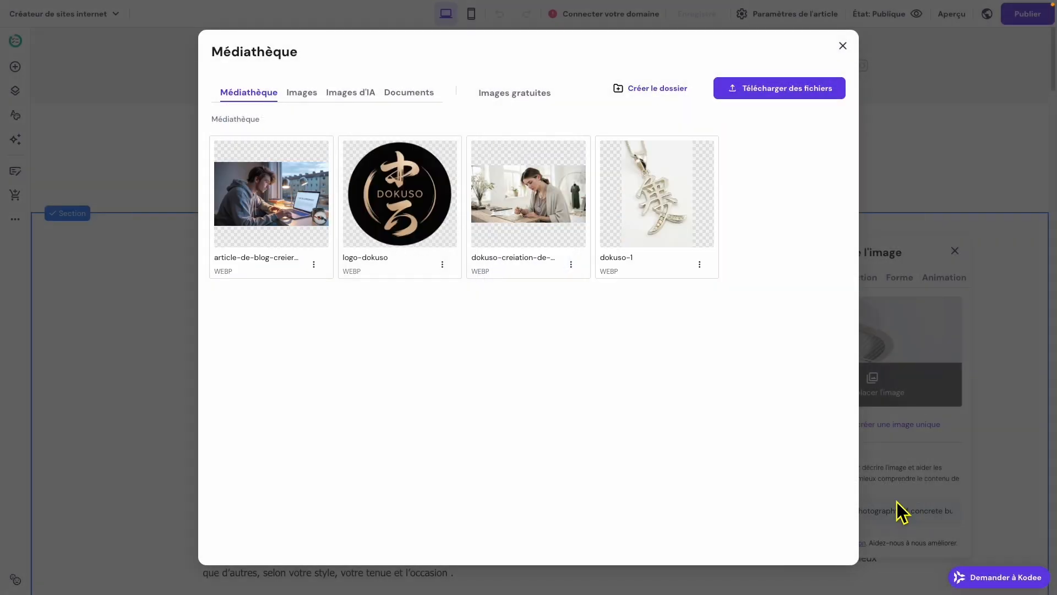
mouse_move(283, 229)
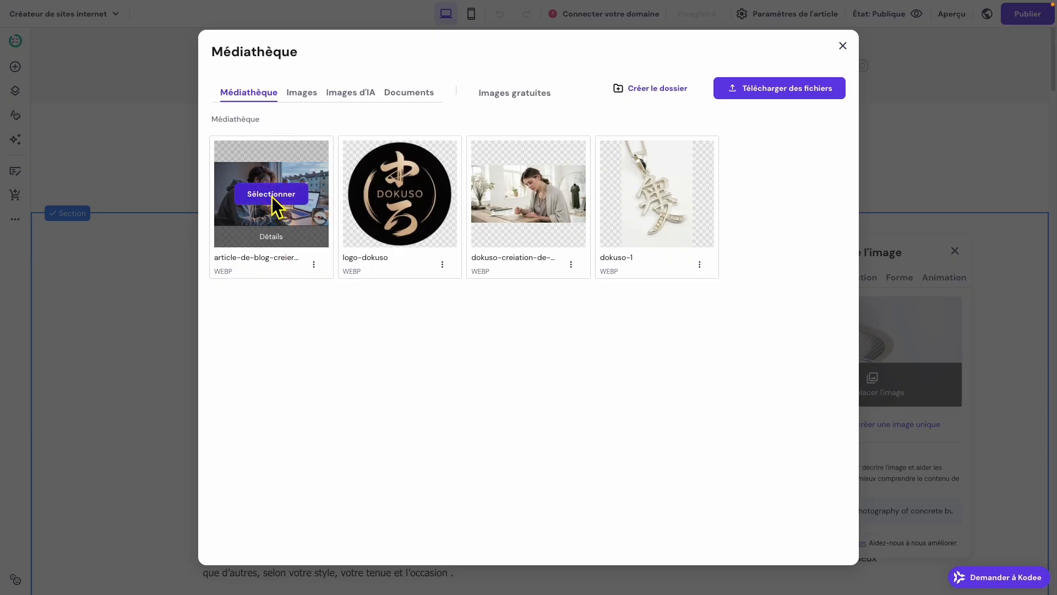
click(272, 196)
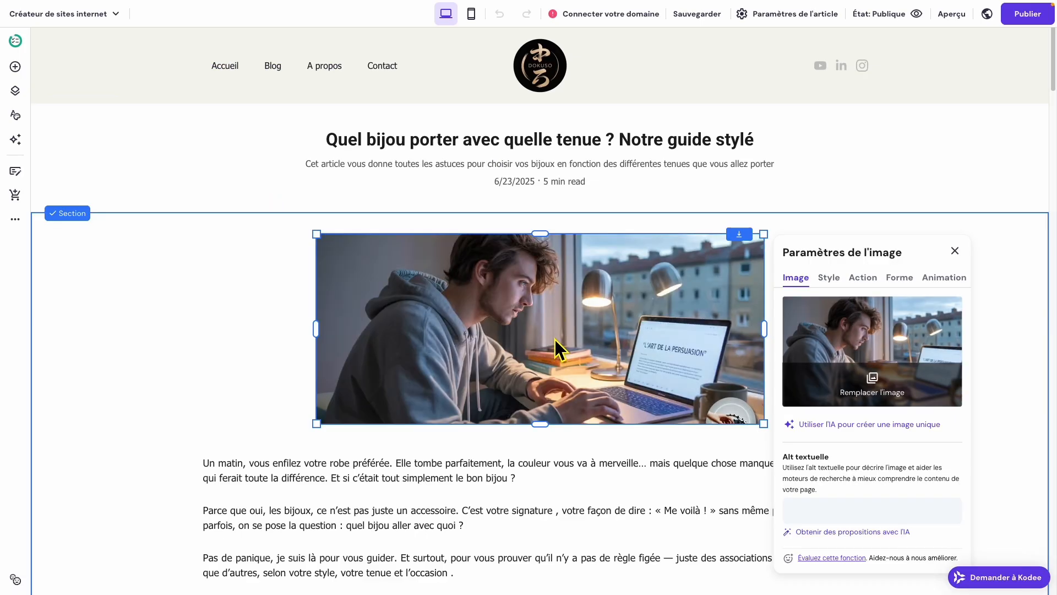
- Reset the proportions of the article's new image and close its settings
click(835, 282)
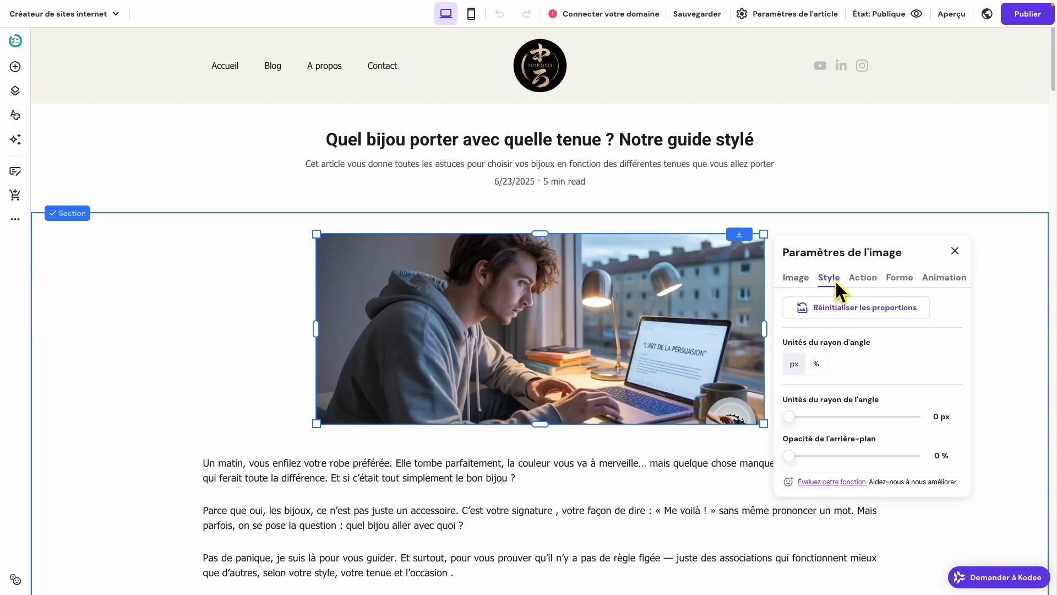
click(850, 313)
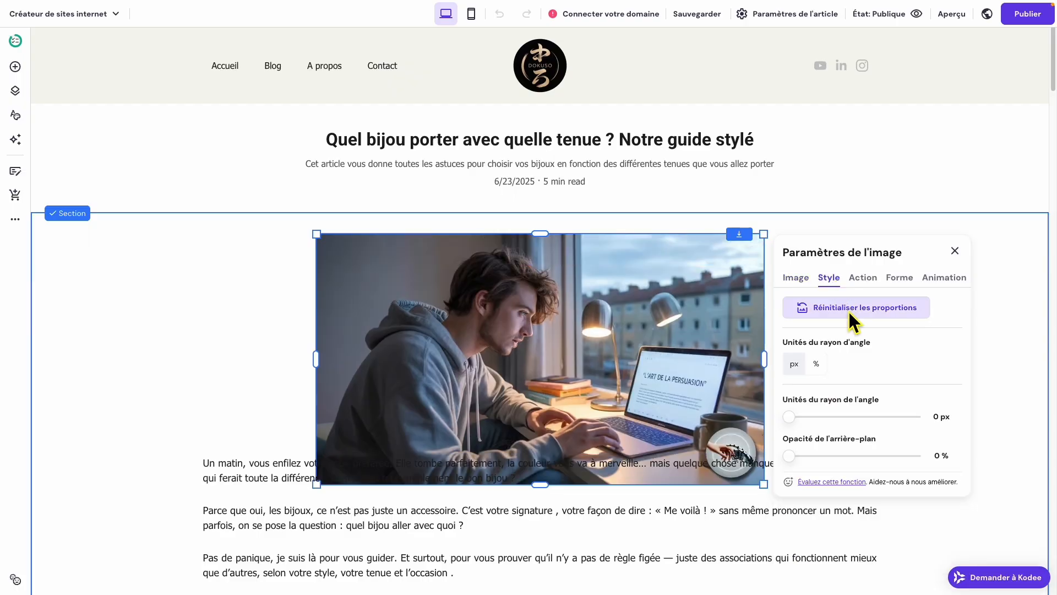
click(955, 251)
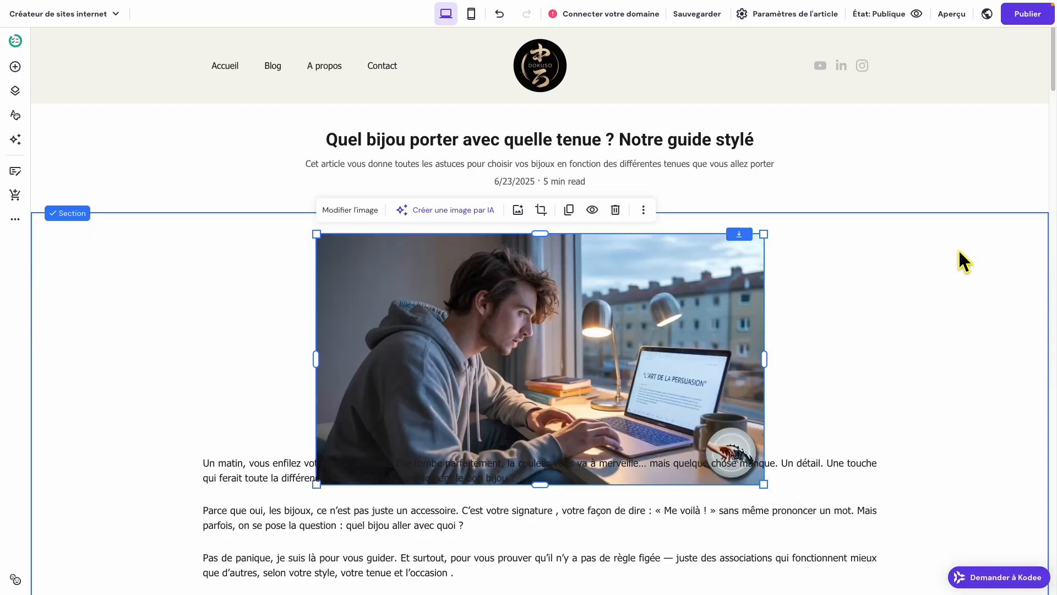
- Widen the article image to the full width of the text column, shift the text down and increase the image's height
drag(319, 364, 213, 376)
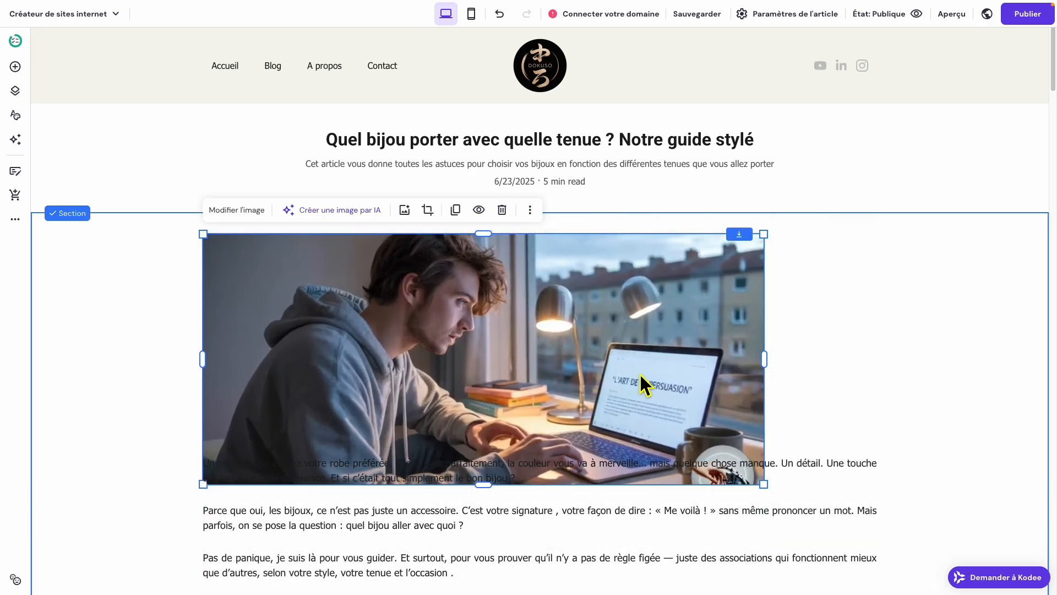
drag(772, 364, 880, 366)
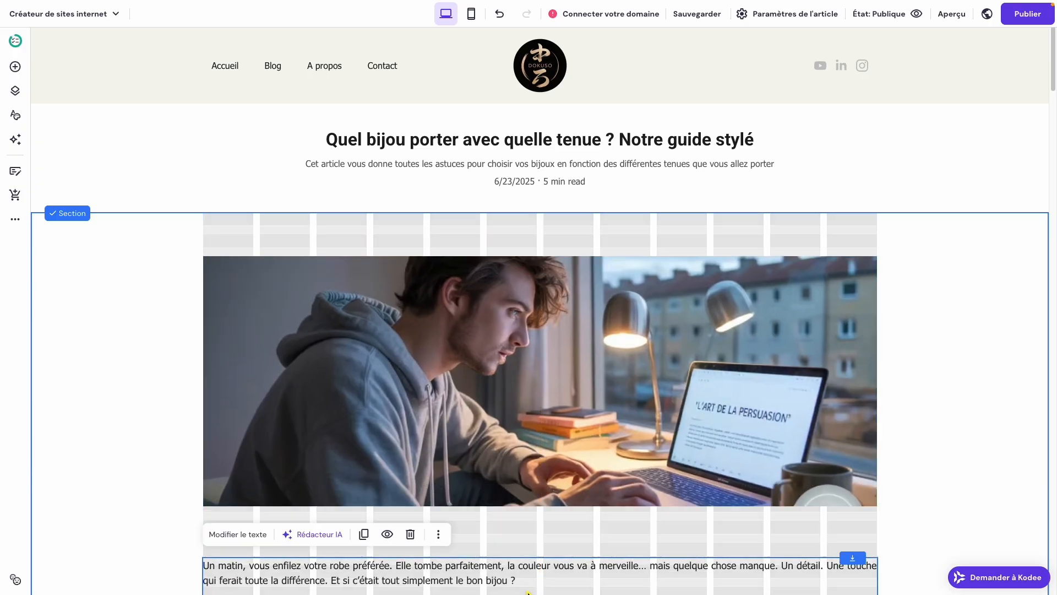
click(570, 469)
drag(543, 506, 544, 545)
drag(544, 255, 547, 216)
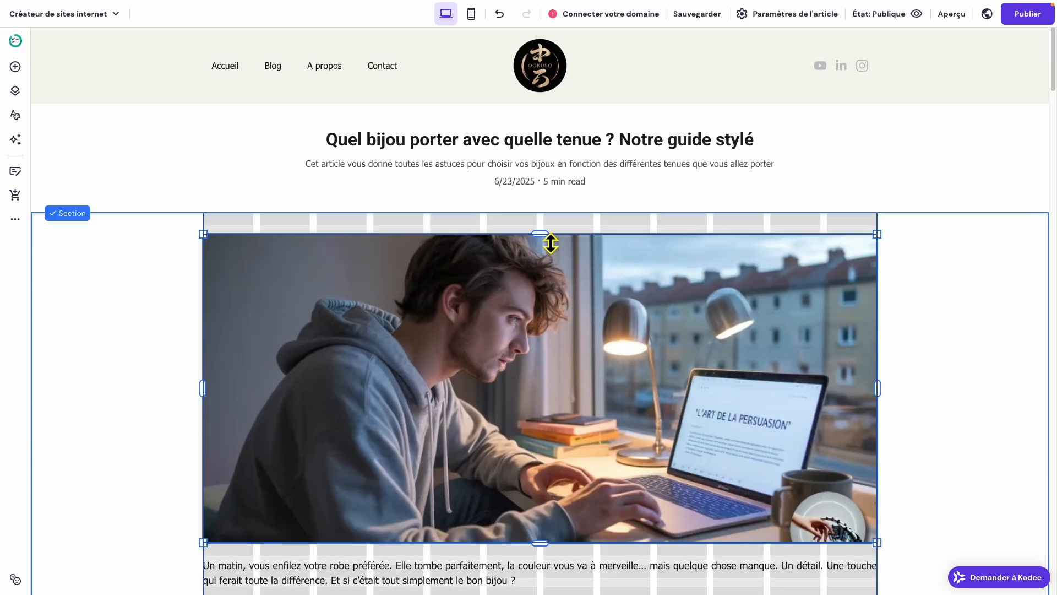
- Move the article text further down and extend the image's height until the whole logo fits inside the frame
scroll(676, 334, down, 3)
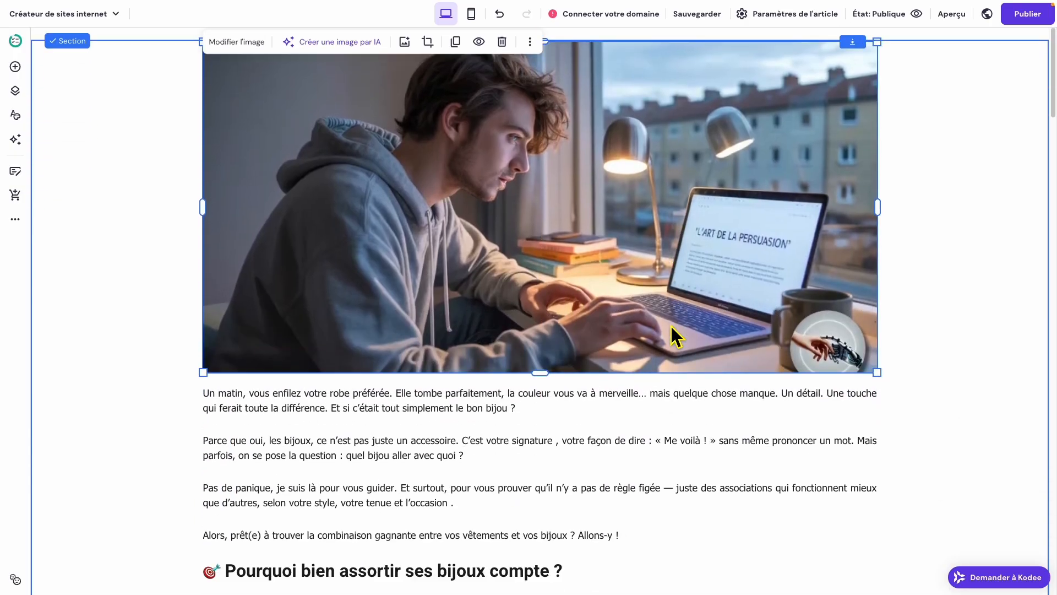
drag(510, 372, 501, 428)
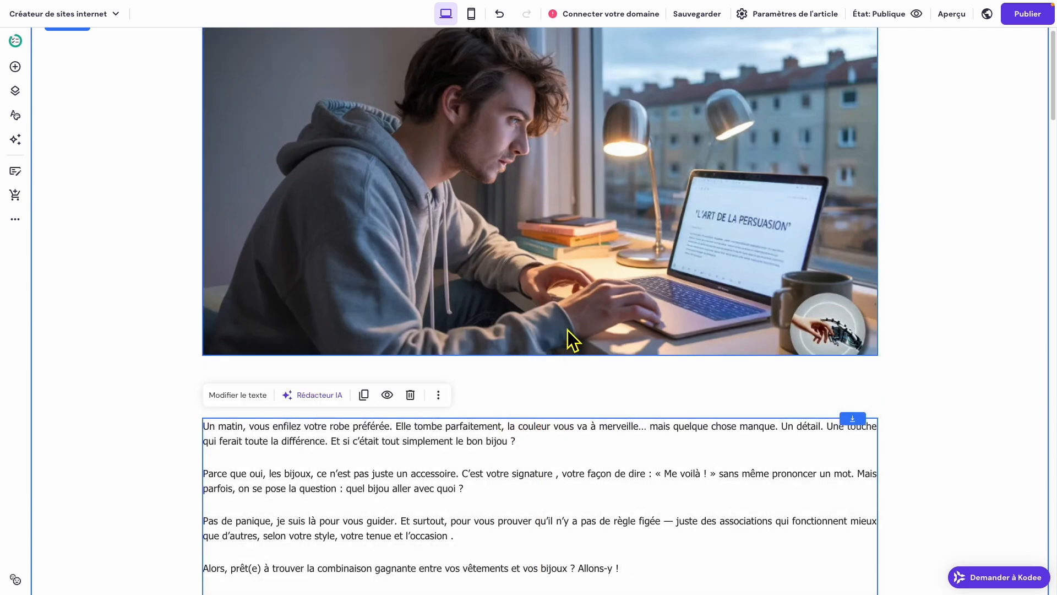
click(568, 342)
drag(544, 355, 552, 392)
scroll(564, 378, up, 2)
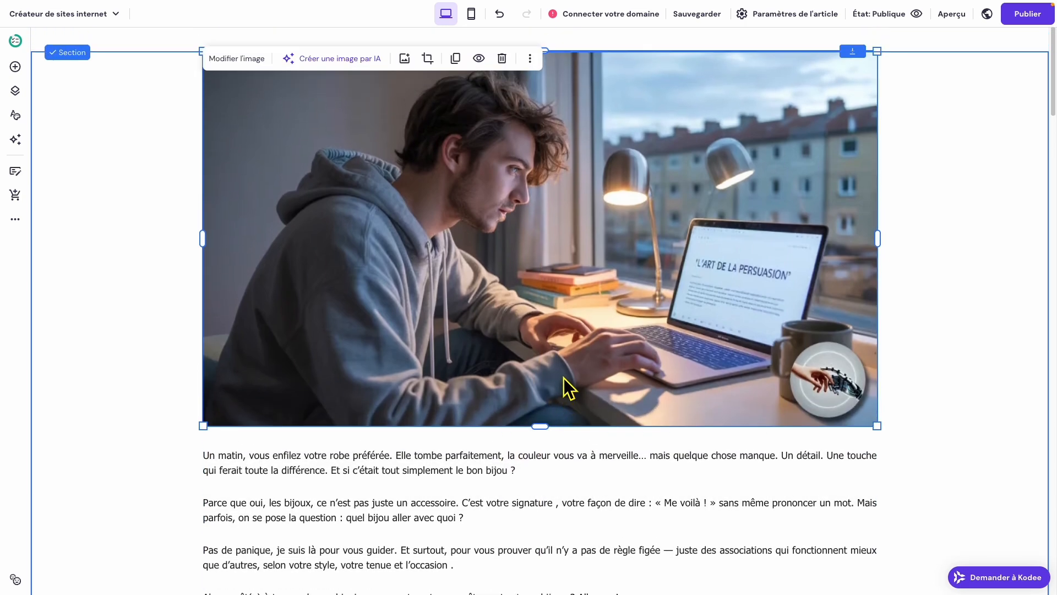
scroll(566, 380, down, 1)
scroll(567, 377, down, 3)
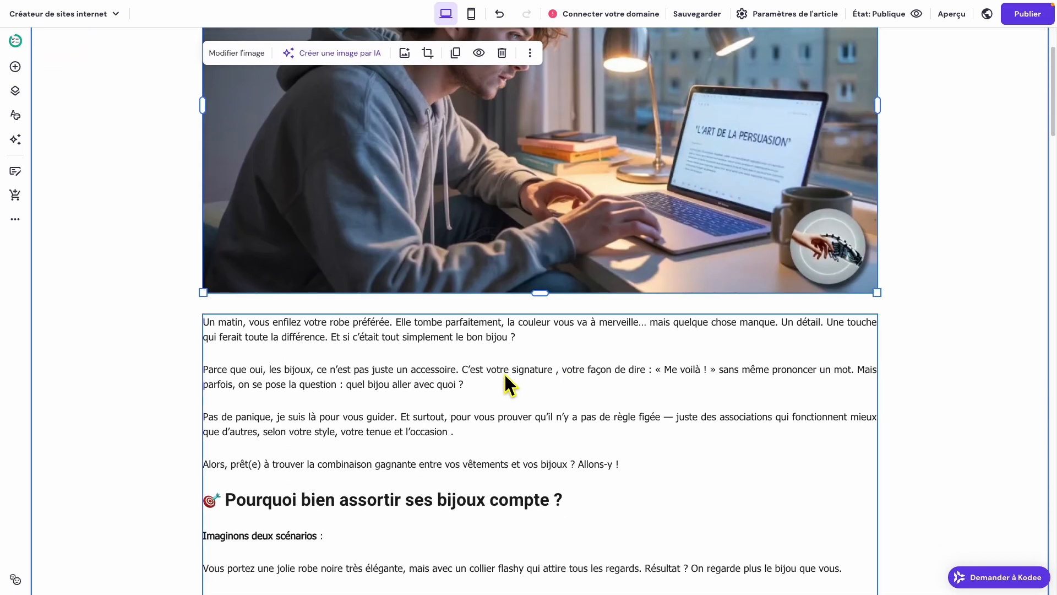
drag(481, 346, 487, 343)
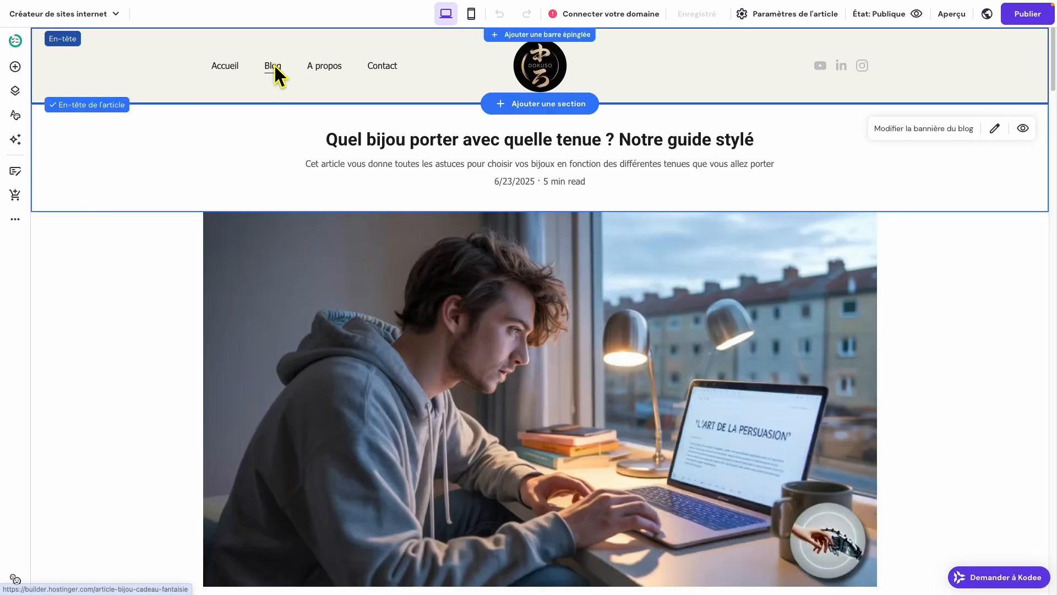
- Set the uploaded article-de-blog WebP as the featured image of the "Quel bijou porter avec quelle tenue ?" article and save its settings
click(274, 69)
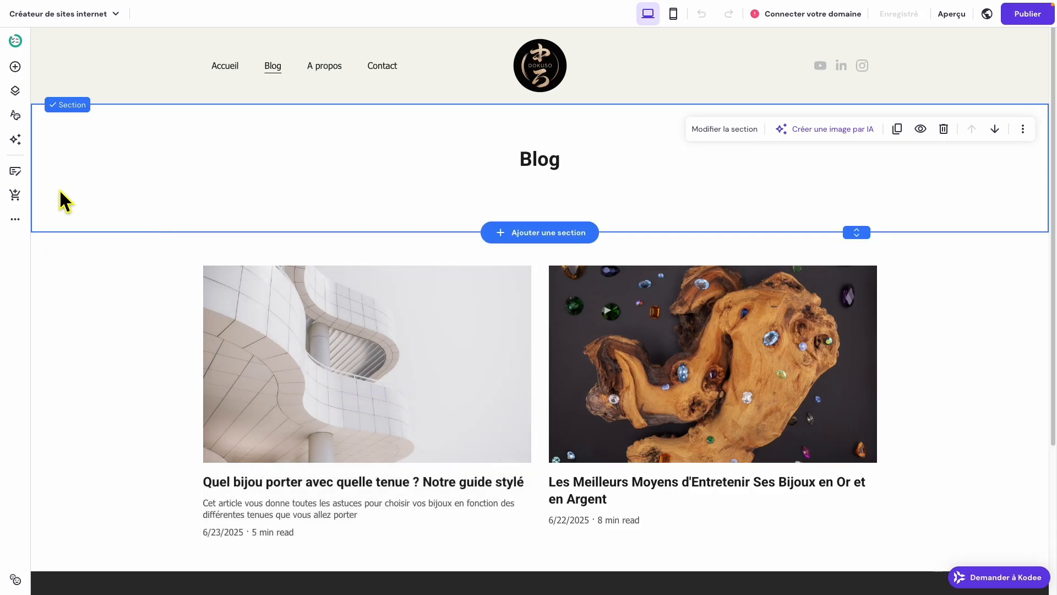
click(18, 173)
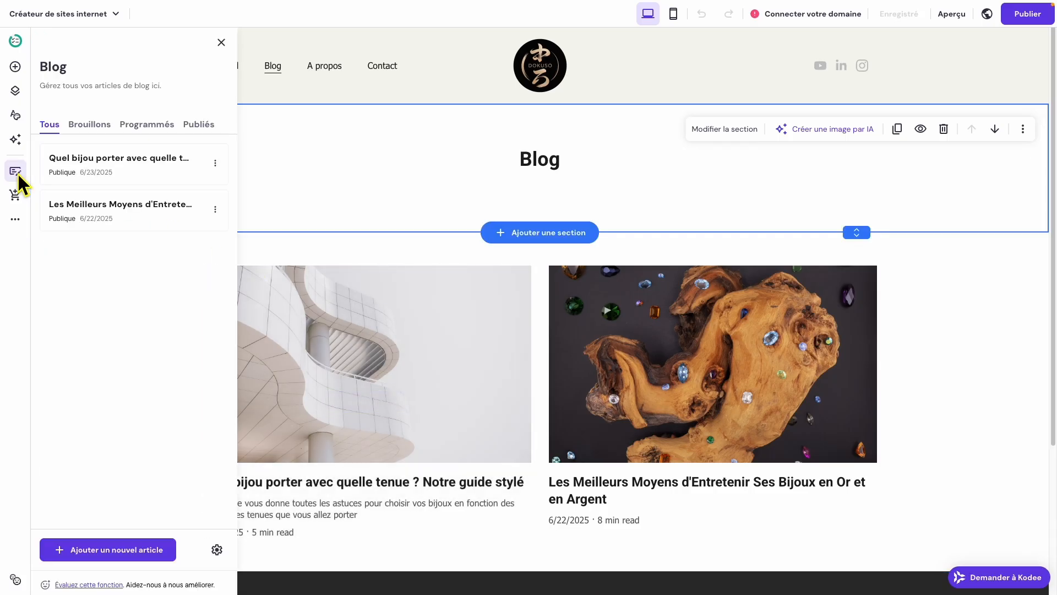
click(169, 163)
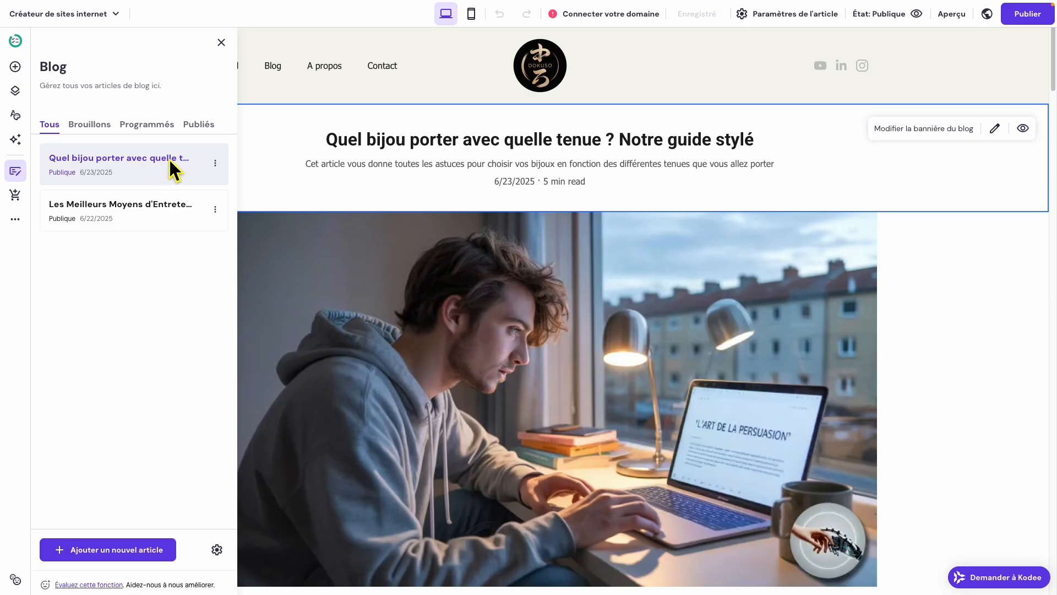
click(215, 163)
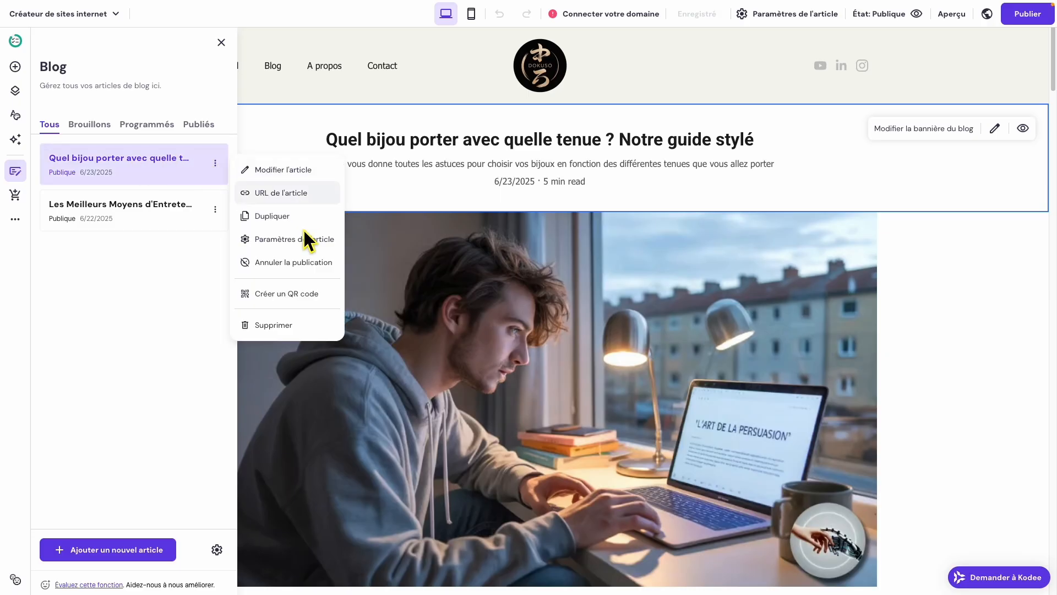
click(289, 240)
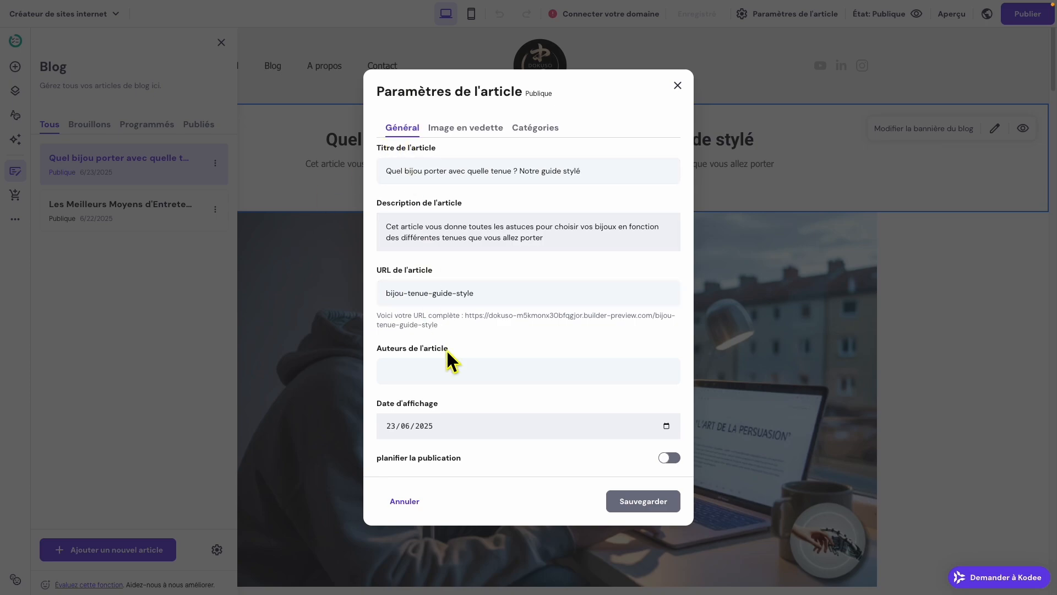
click(465, 130)
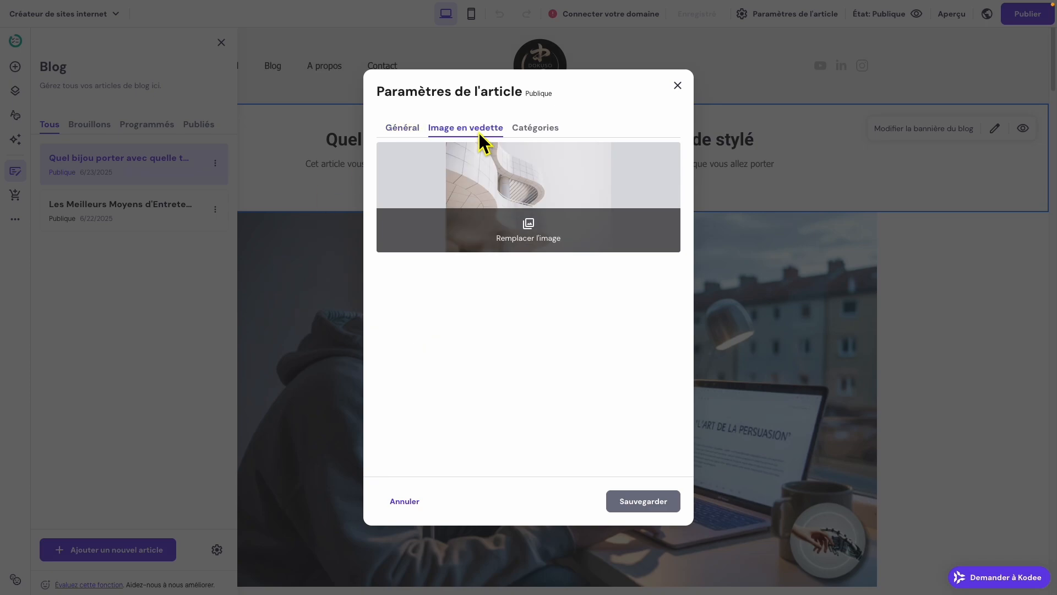
click(546, 248)
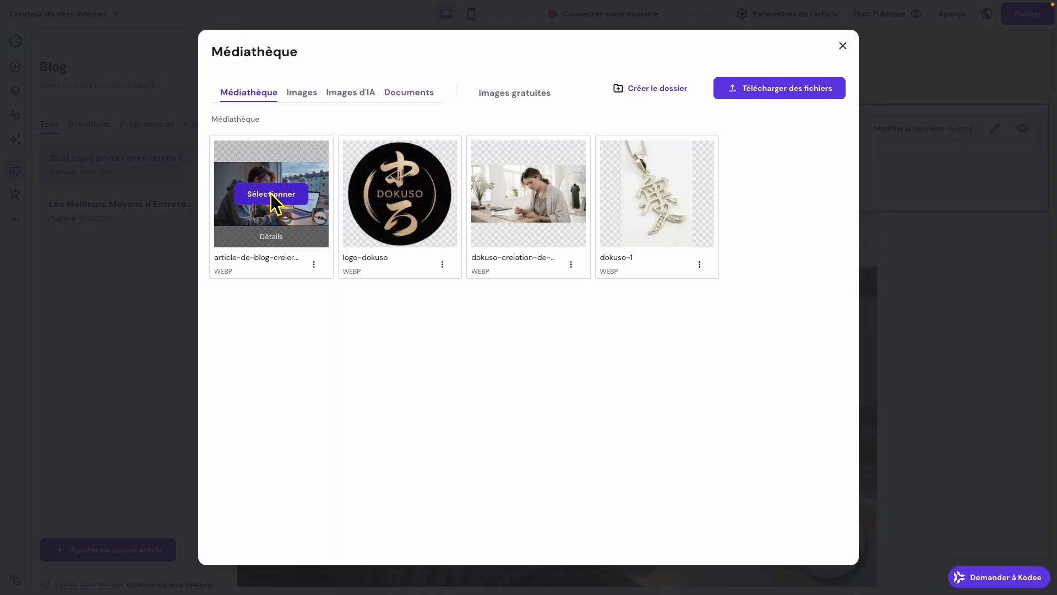
click(271, 194)
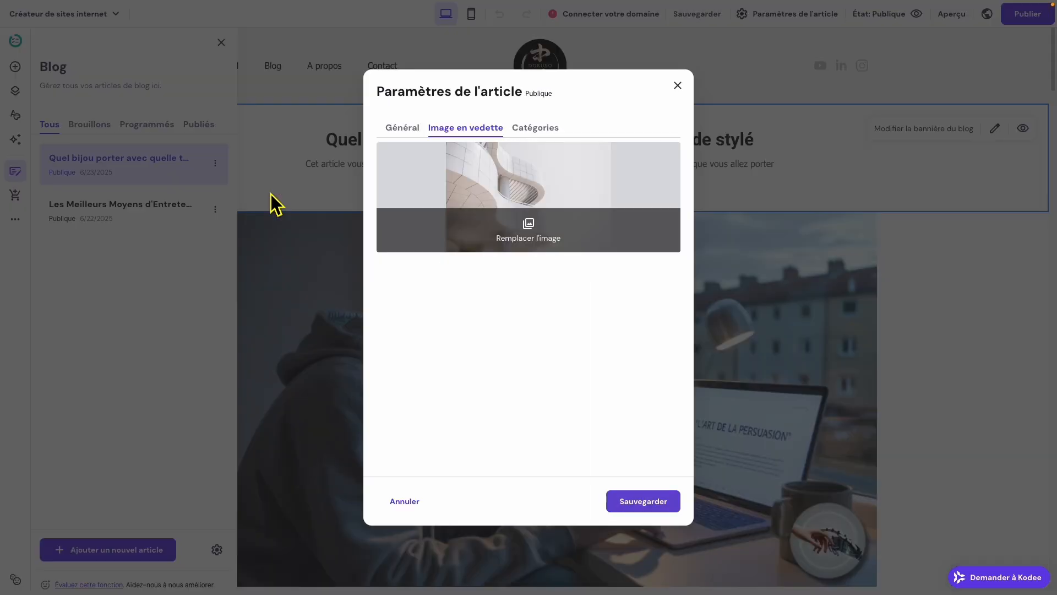
click(641, 504)
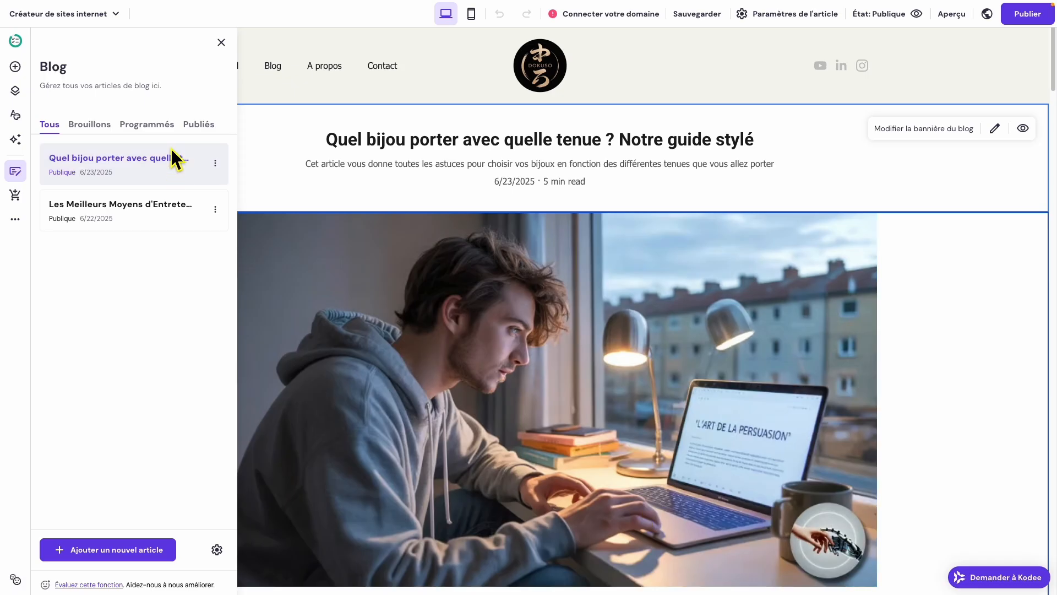
- Return to the Blog page and reduce the height of its title section above the article list
click(274, 68)
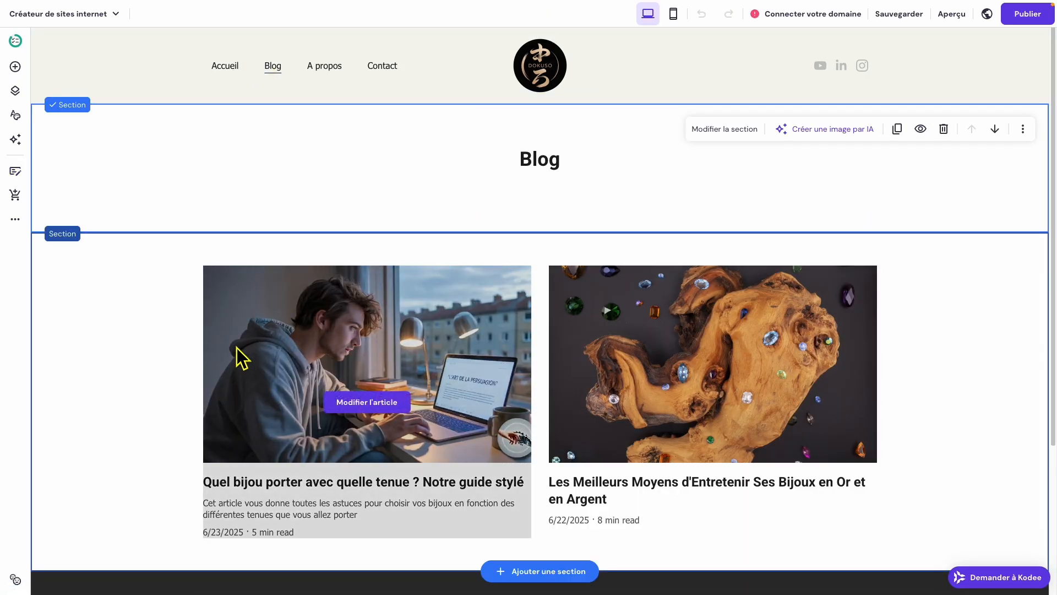
mouse_move(303, 369)
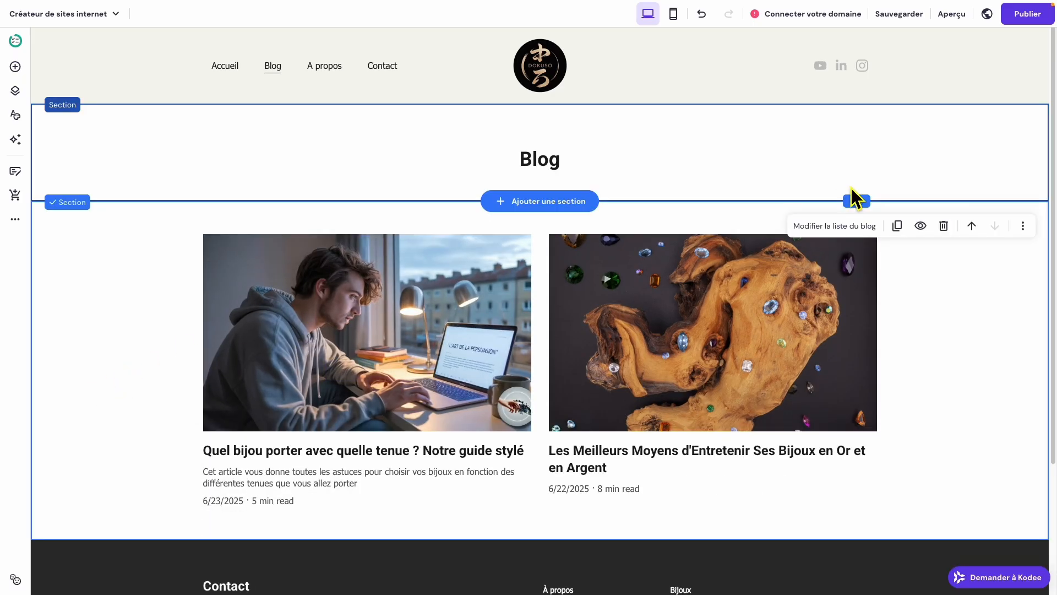
mouse_move(865, 201)
mouse_down()
mouse_move(865, 215)
mouse_move(865, 198)
mouse_up()
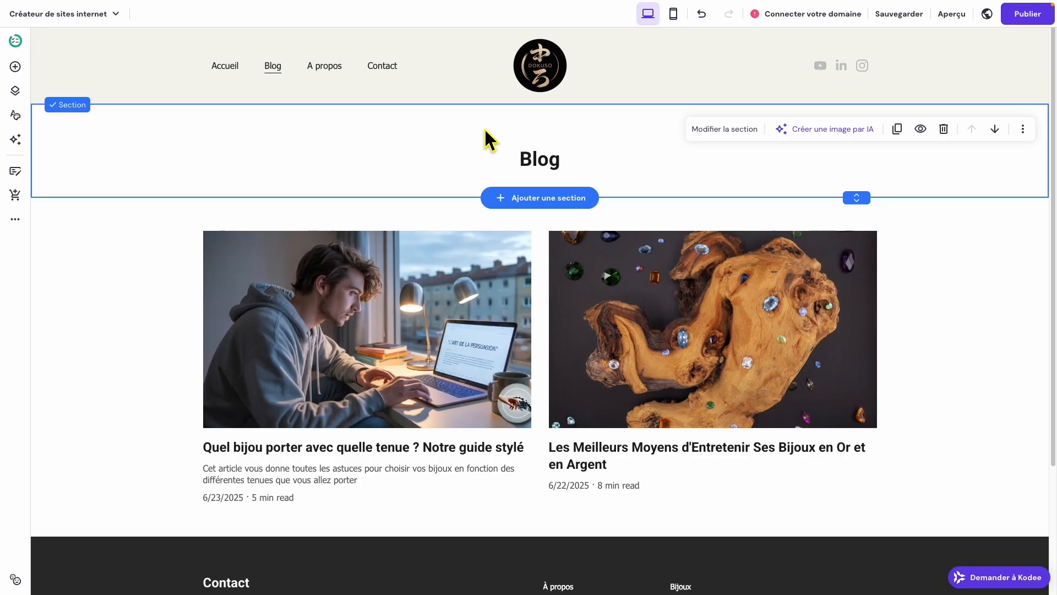
- Change the Blog page's heading text to "Mon Blog"
click(534, 163)
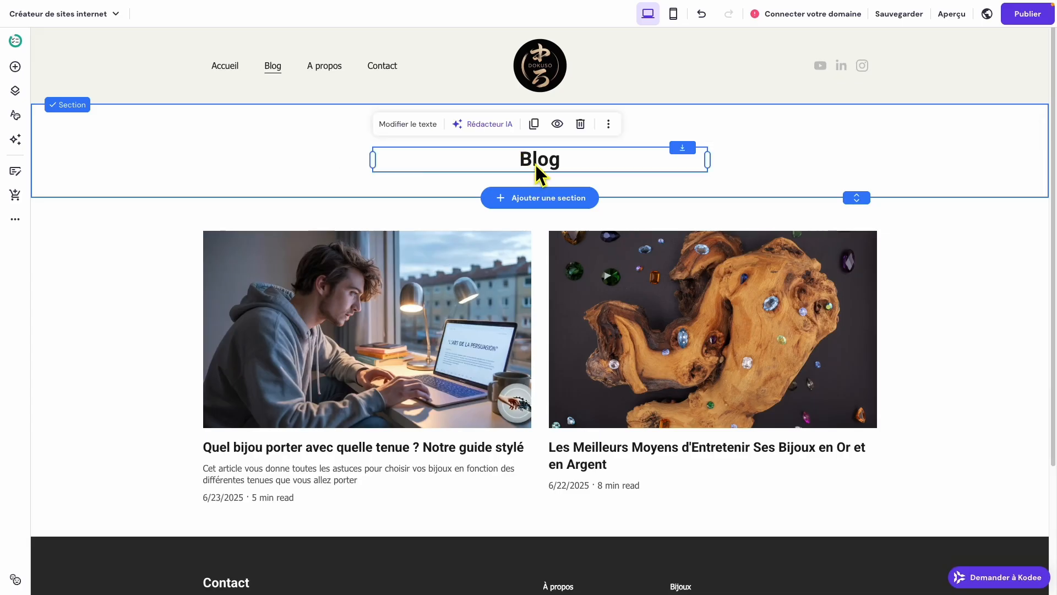
click(402, 124)
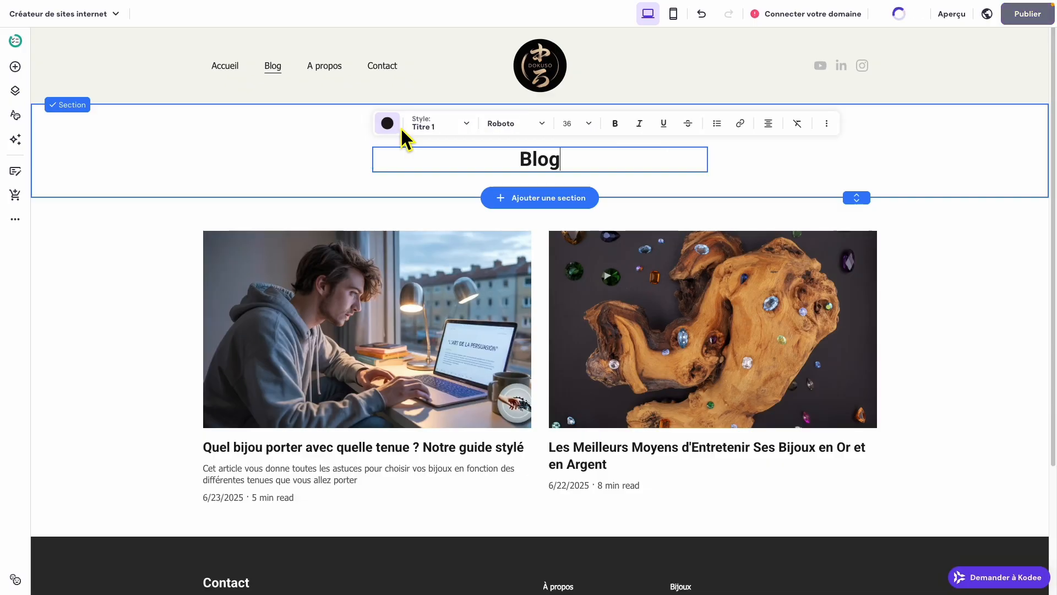
key(Home)
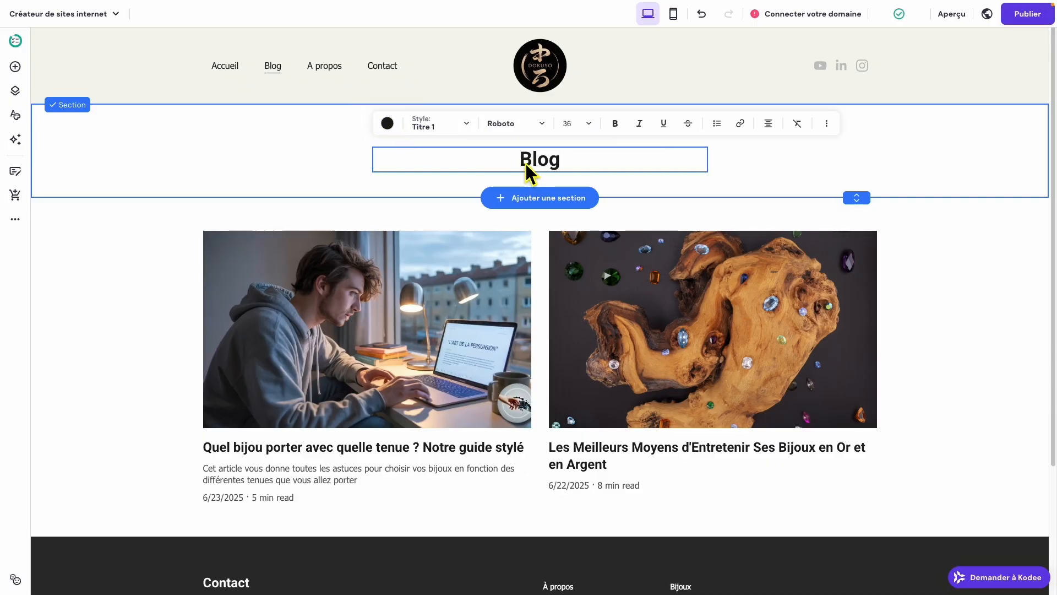
text(Mon)
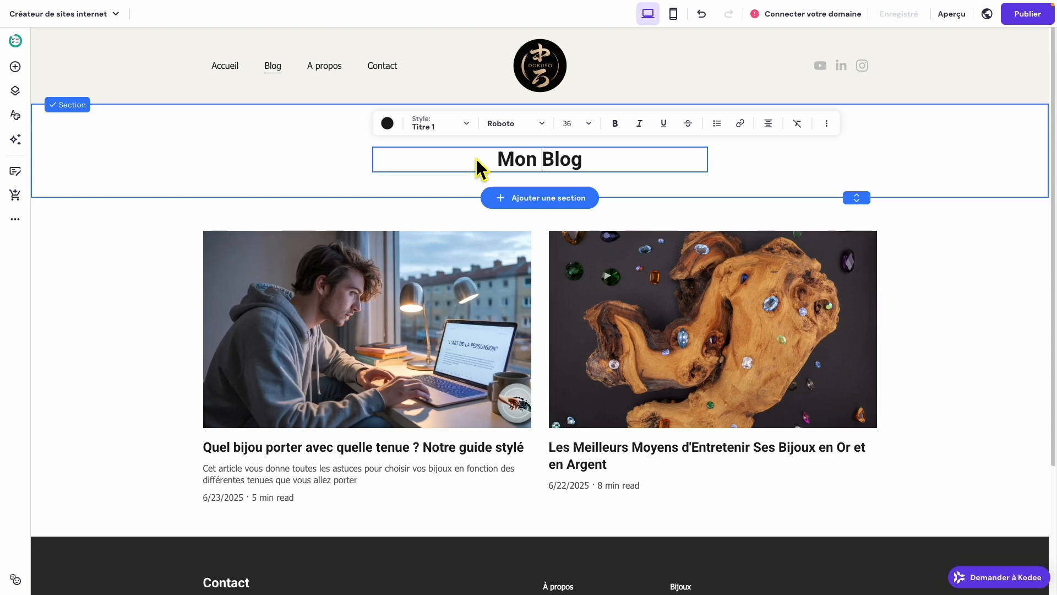
- Replace the heading with "Création de bijoux Perpignan, mes articles" and widen its text box on both sides until it fits on one line
click(583, 165)
key(ctrl+a)
text(Création de bijoux Perpignan, mes articles)
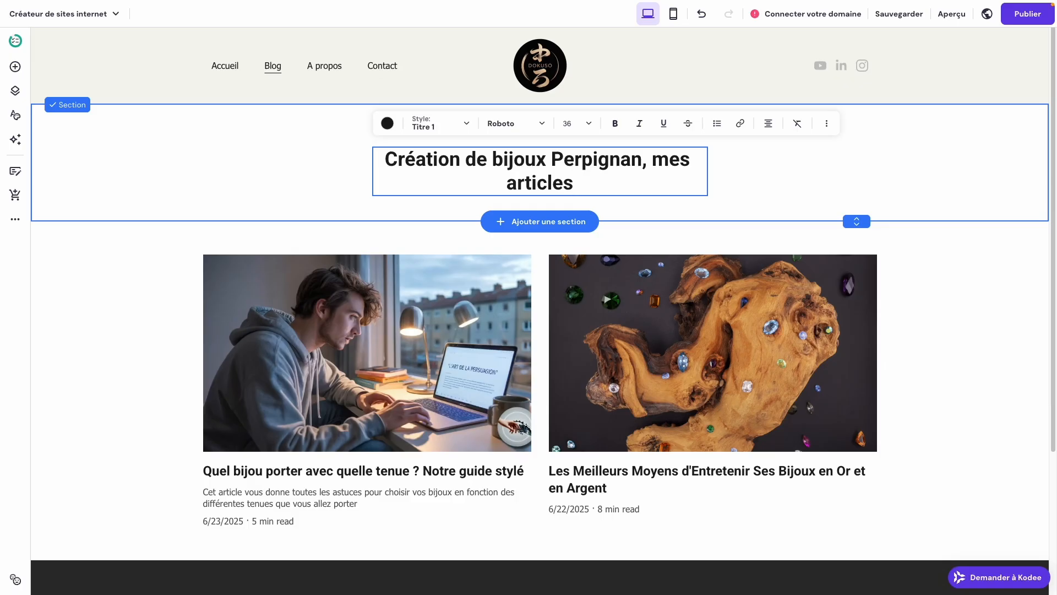
click(374, 176)
drag(374, 176, 297, 180)
drag(711, 166, 771, 163)
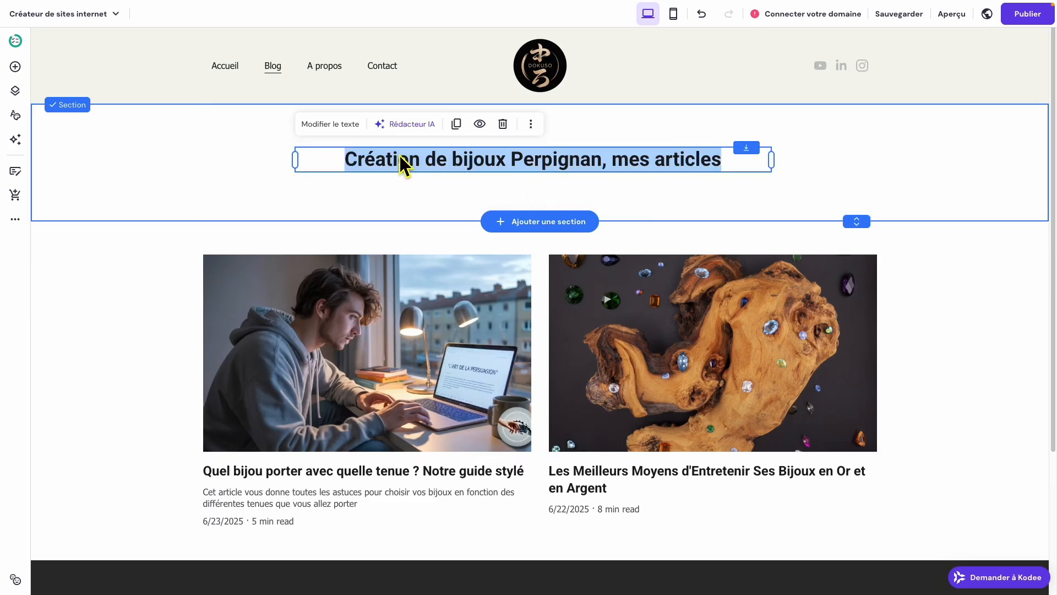
click(352, 125)
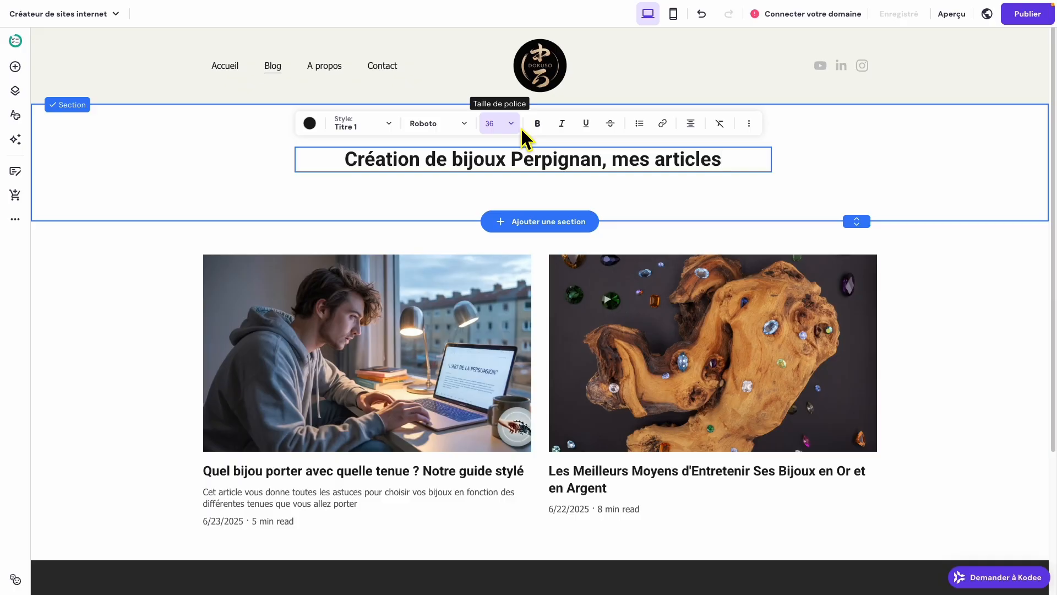
click(946, 160)
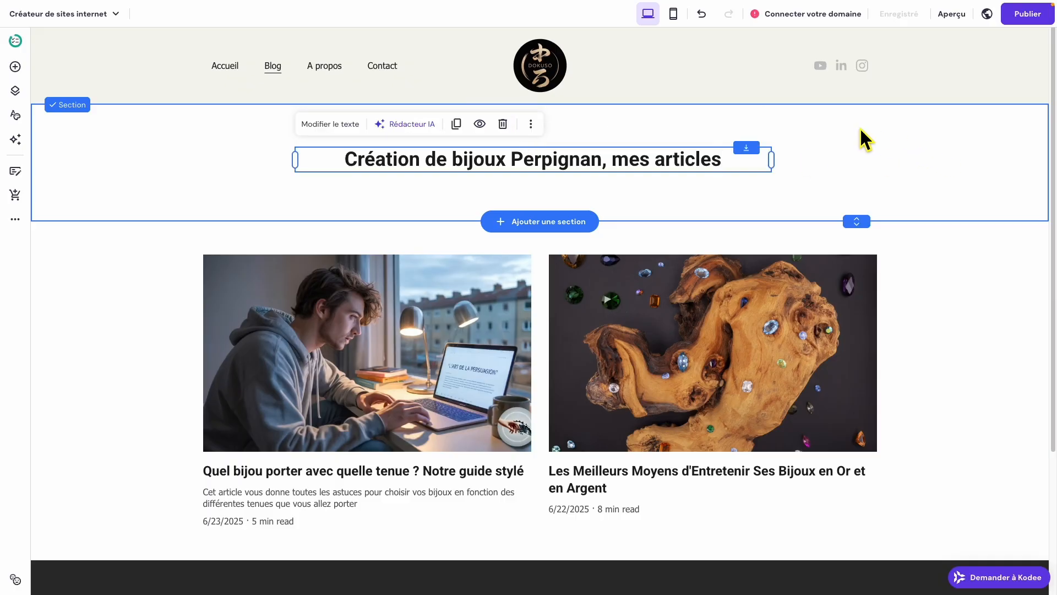
- Try an image and a video background on the title section, return it to colour, and review its layout and anchor settings
click(949, 144)
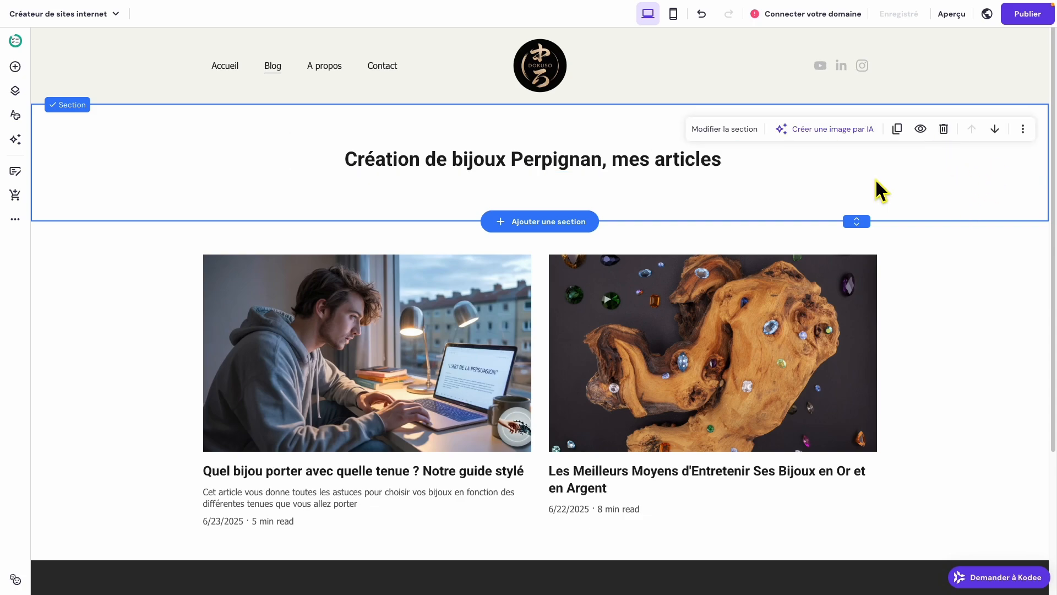
click(742, 130)
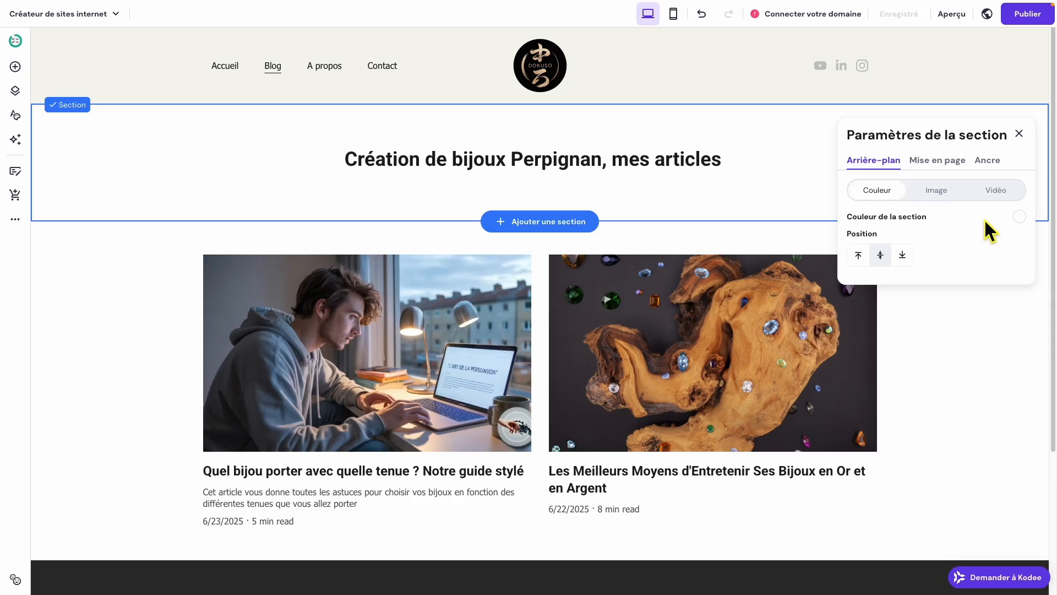
click(936, 190)
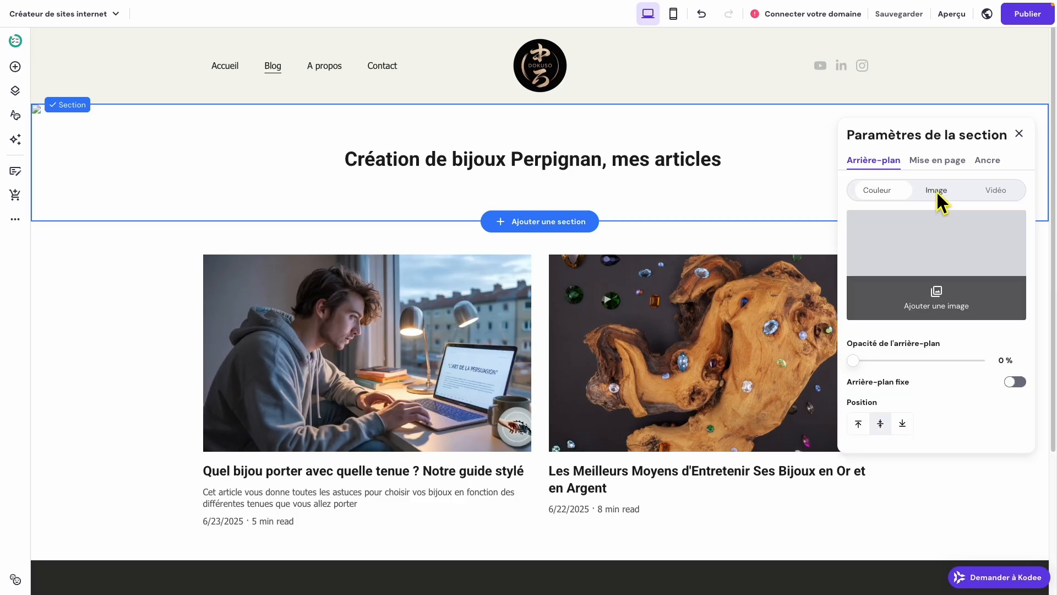
click(1004, 197)
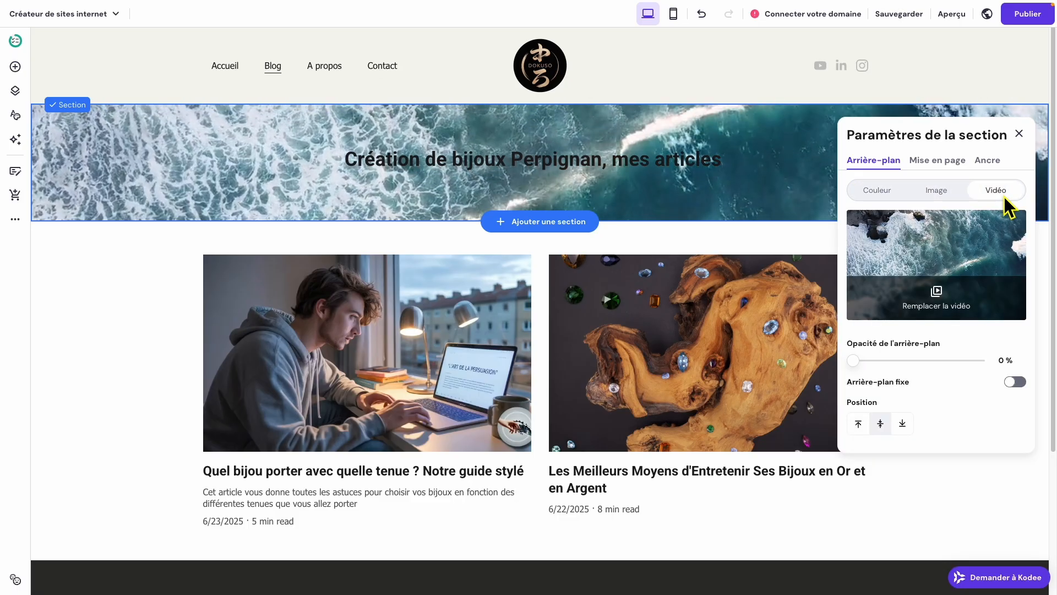
click(888, 193)
click(929, 164)
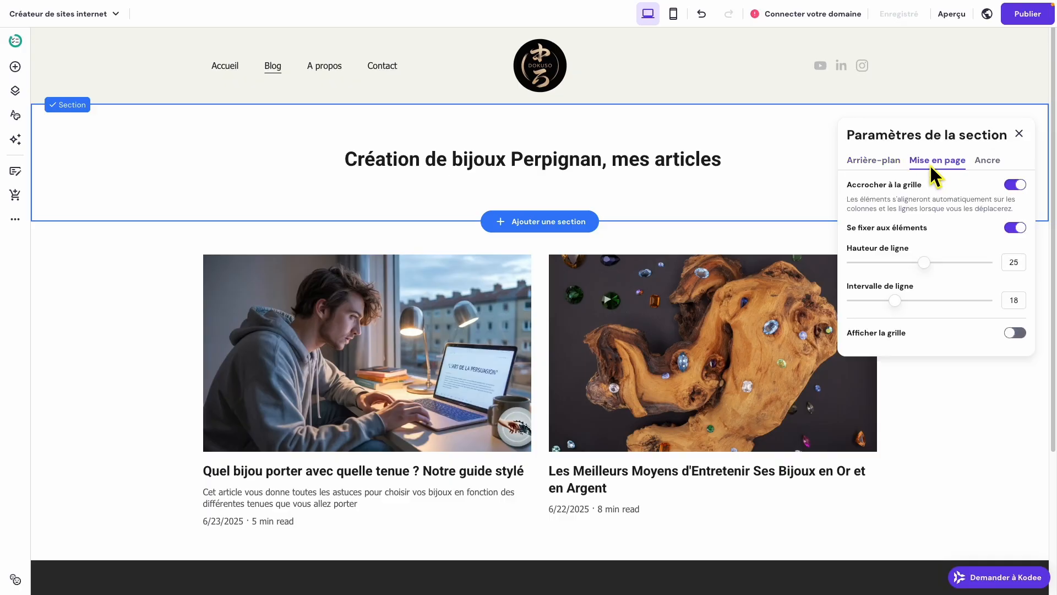
click(1001, 163)
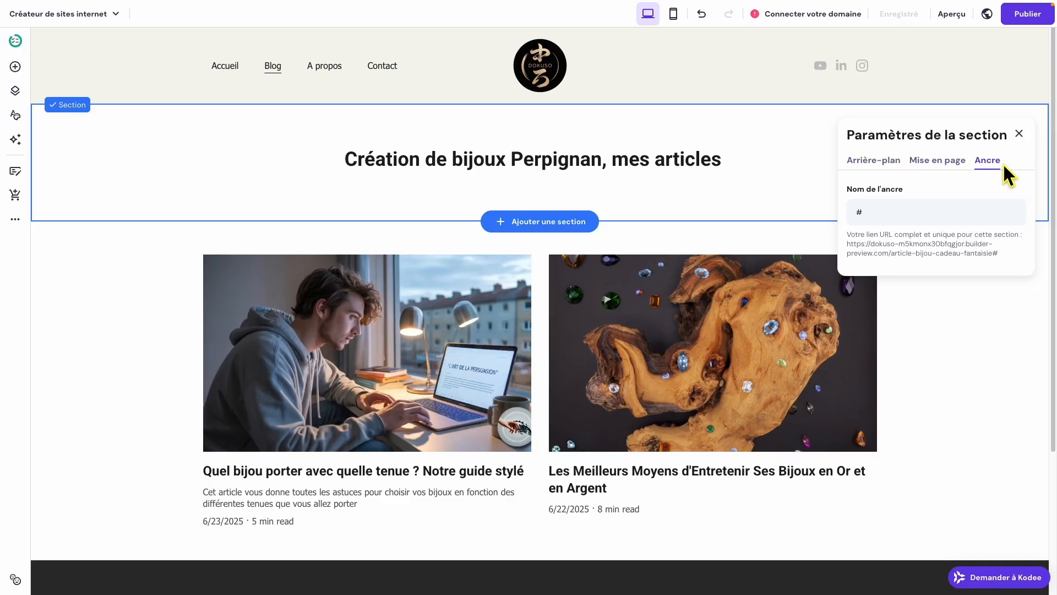
click(864, 160)
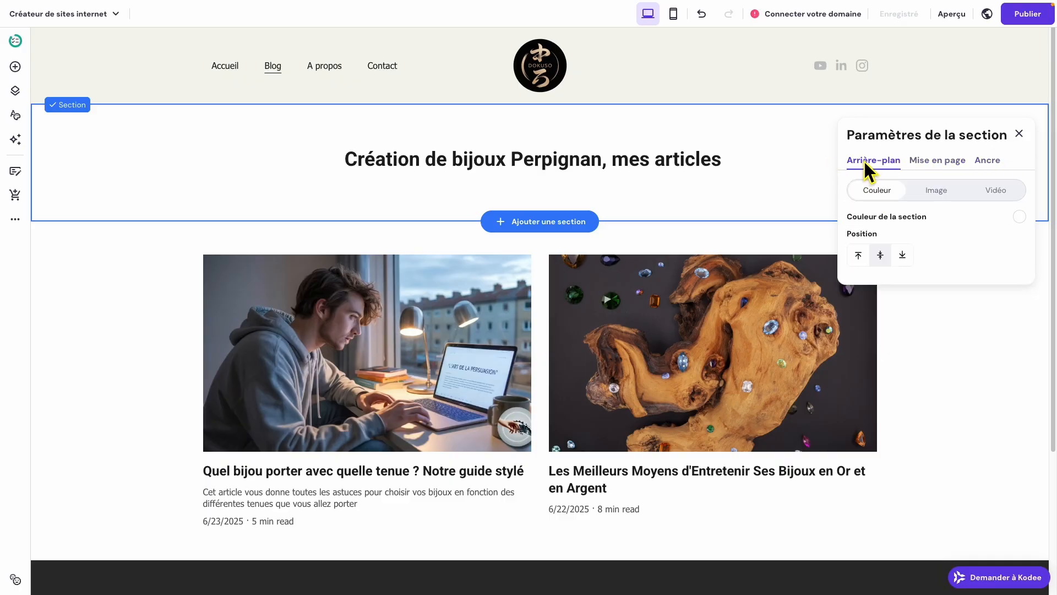
click(1019, 134)
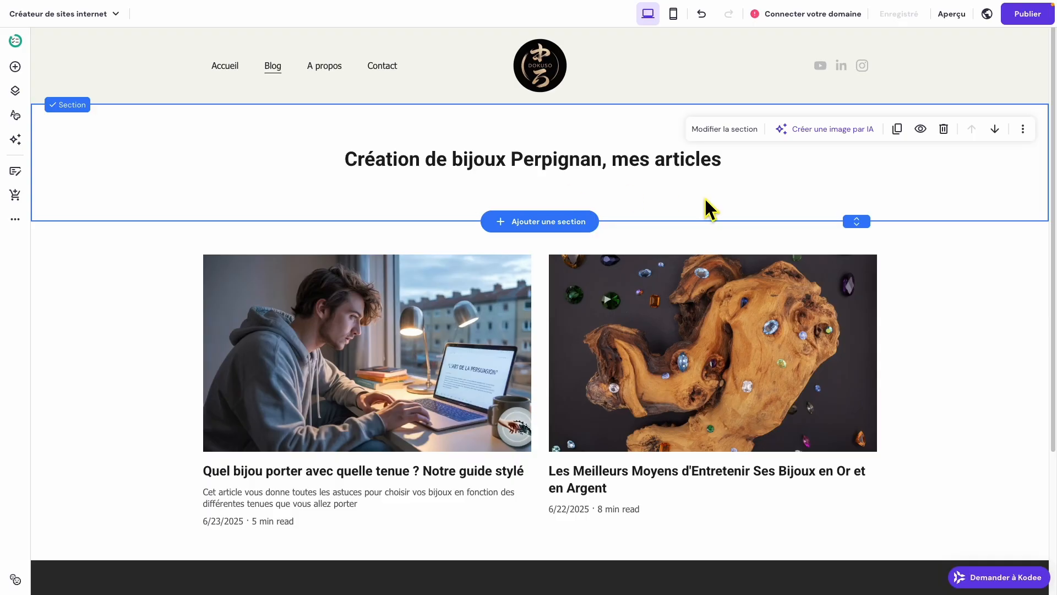
- Delete the title section and undo the deletion
click(944, 130)
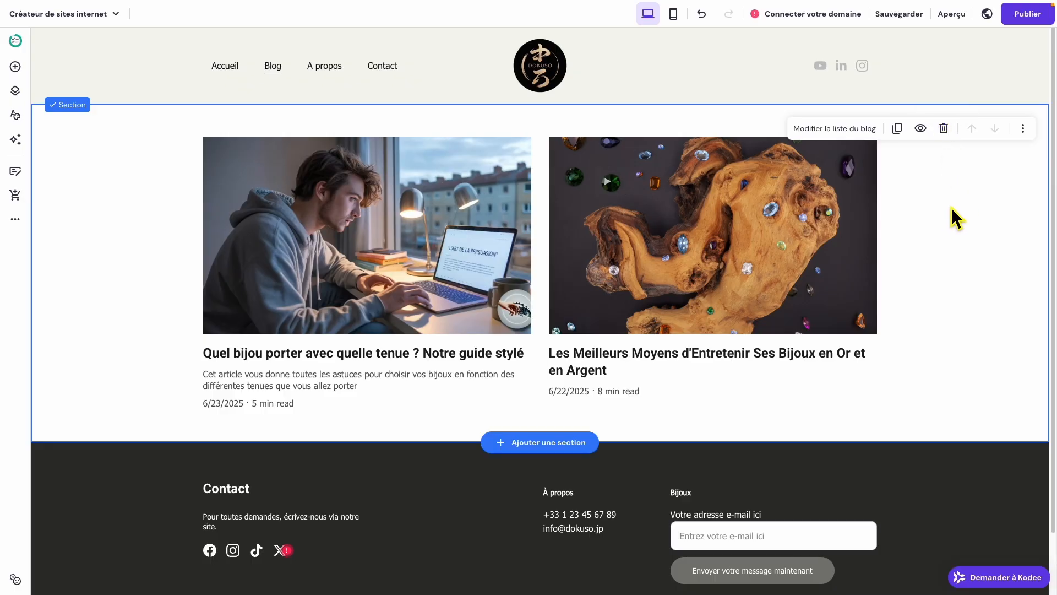
click(705, 16)
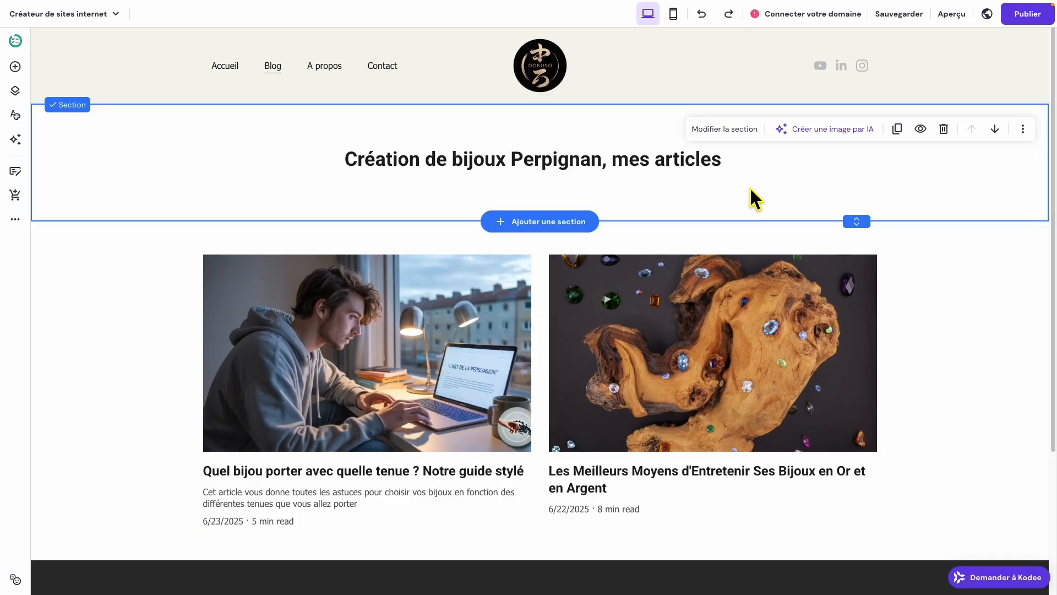
- Shrink the title section's height and move the heading up so it sits centred within the section
drag(856, 221, 851, 164)
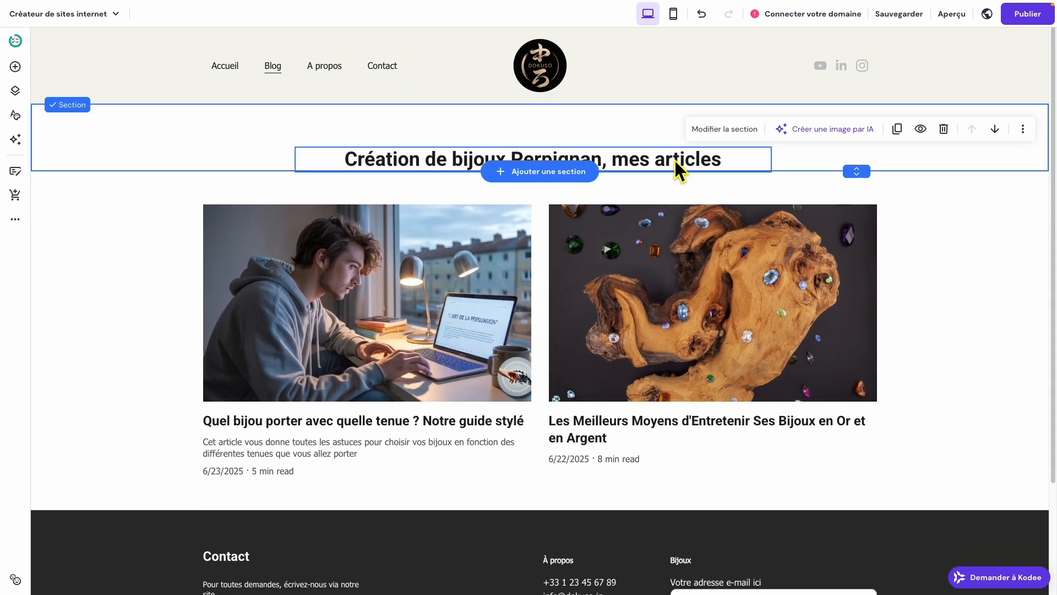
drag(672, 155, 683, 148)
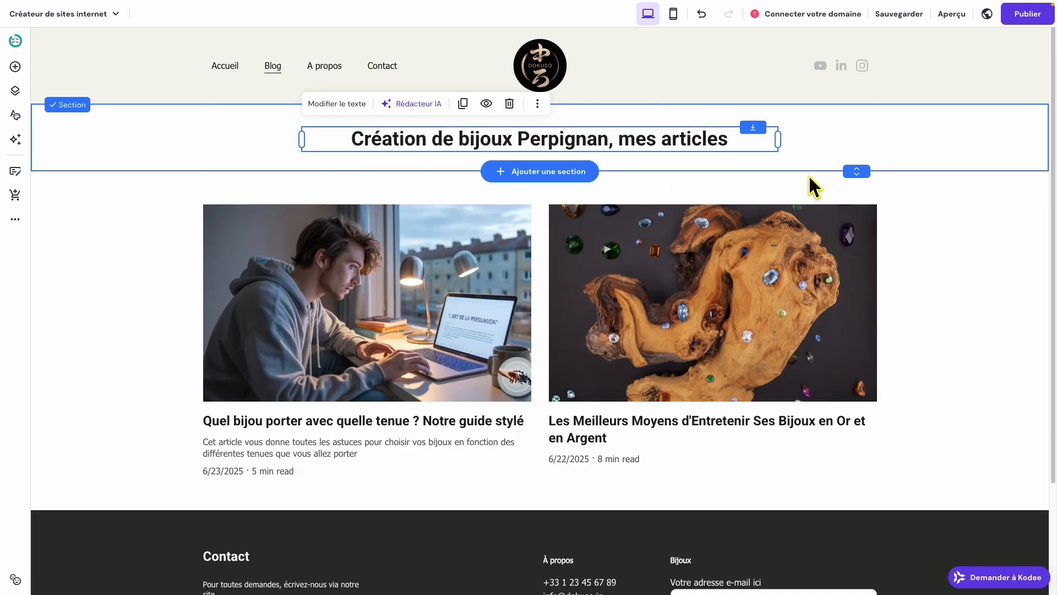
- Try the blog list in three and four columns and set it back to two columns
click(908, 330)
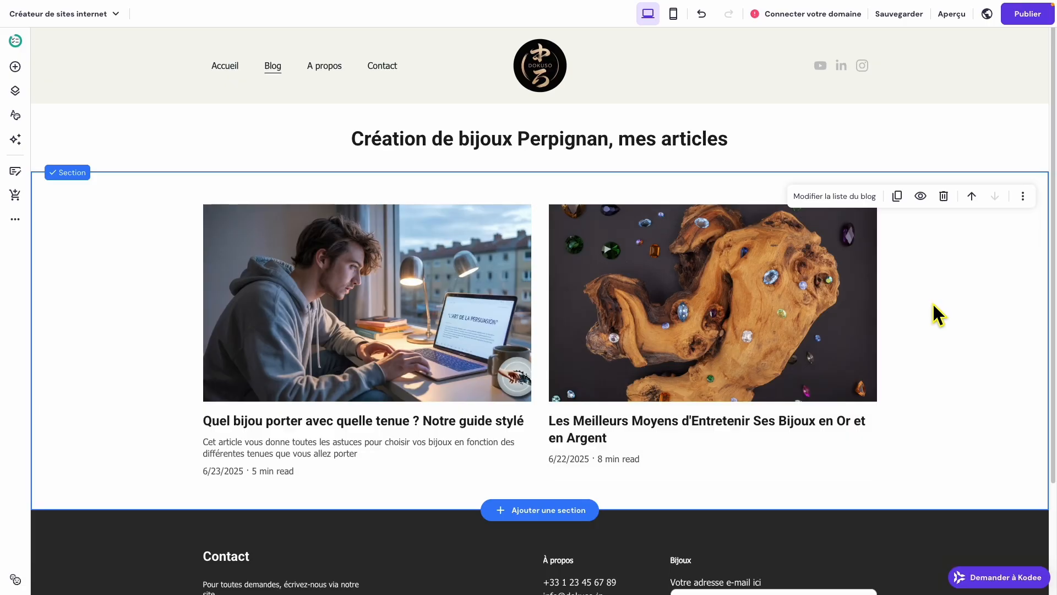
click(845, 197)
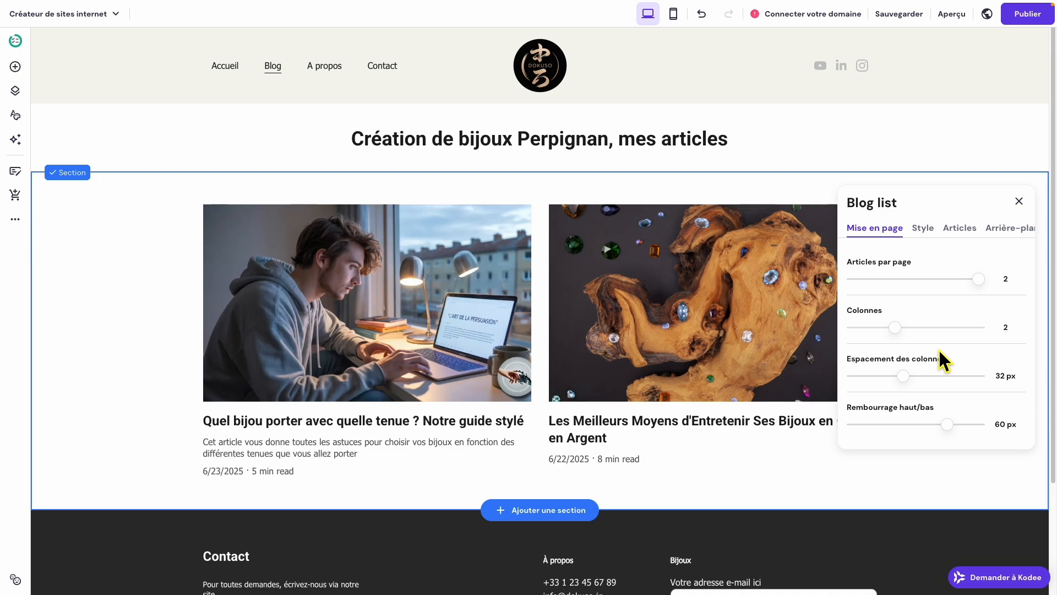
drag(902, 332, 920, 329)
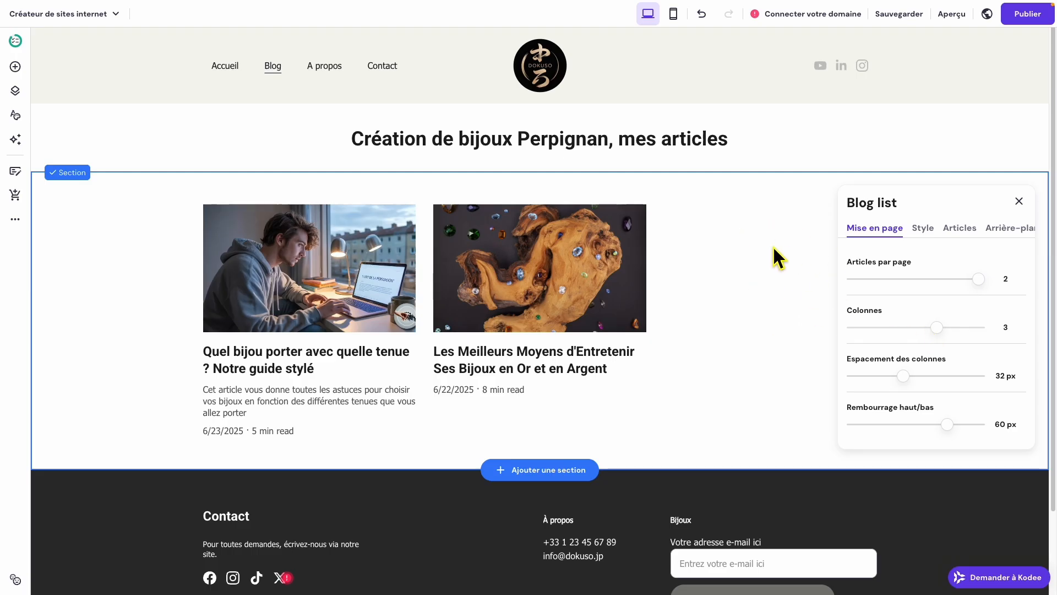
drag(940, 329, 968, 327)
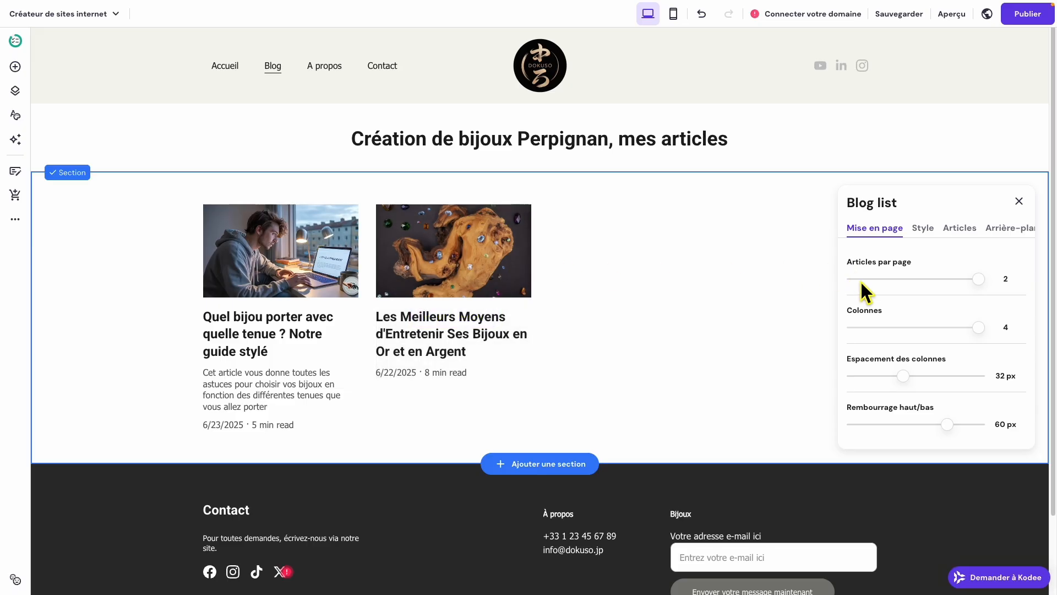
drag(978, 327, 936, 327)
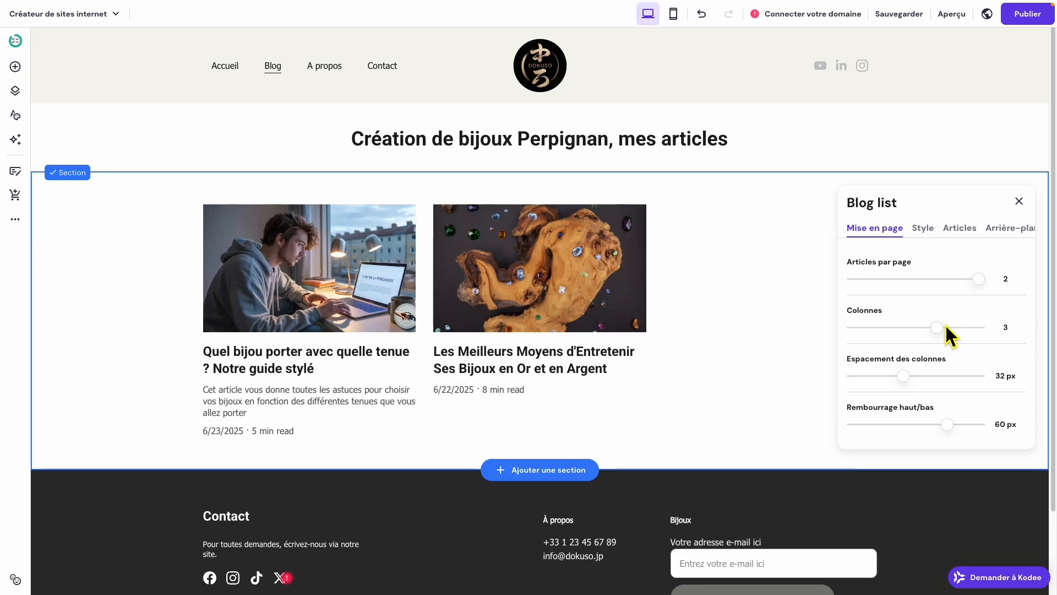
drag(944, 327, 919, 329)
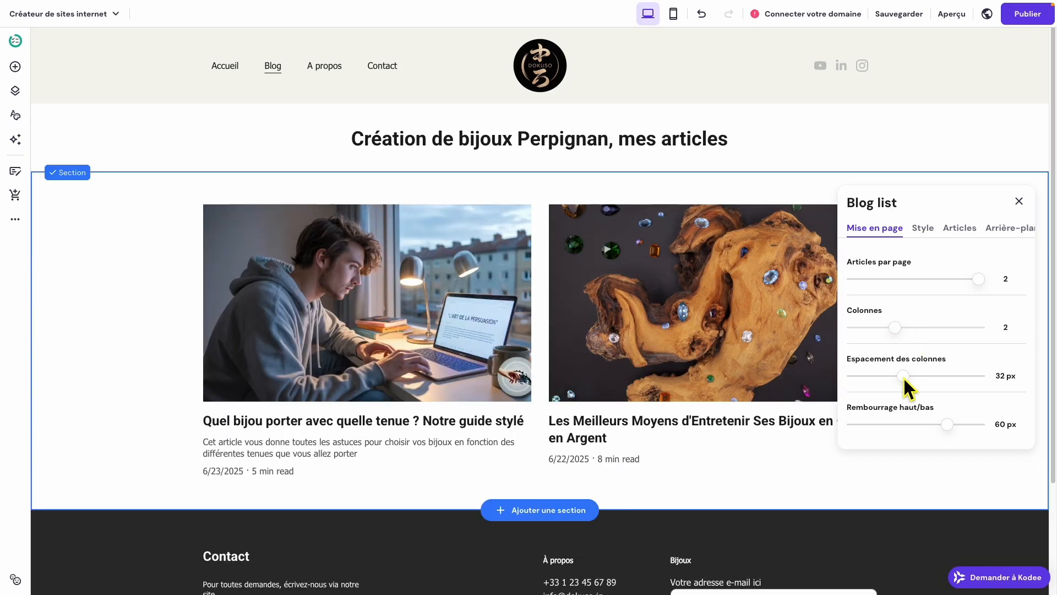
- Set the blog list's column spacing to 40 px and its top/bottom padding to 52 px
mouse_move(910, 376)
mouse_down()
mouse_move(935, 375)
mouse_move(922, 383)
mouse_up()
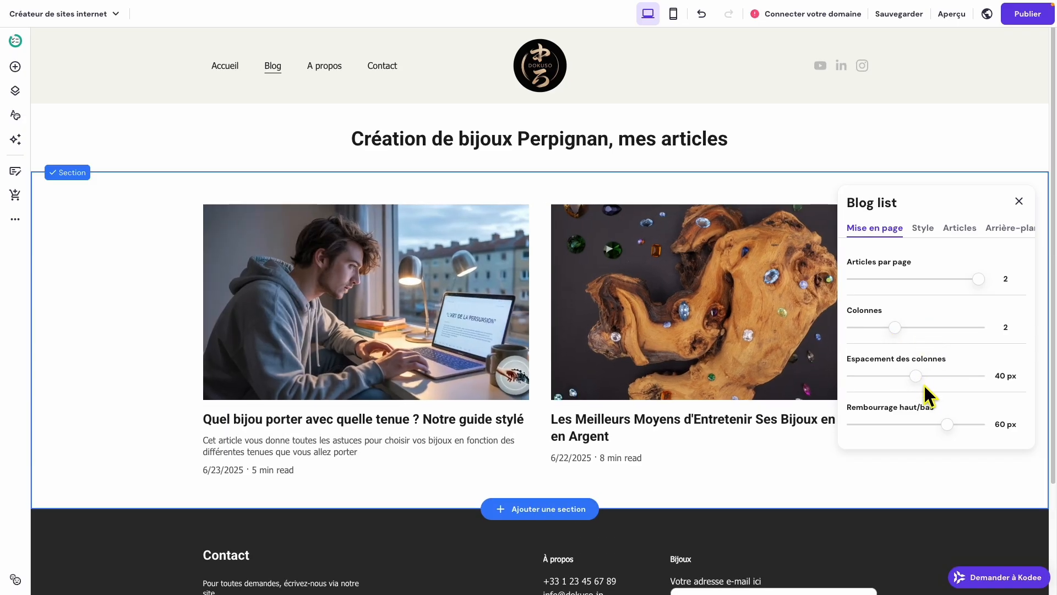
mouse_move(948, 425)
mouse_down()
mouse_move(969, 424)
mouse_move(936, 425)
mouse_up()
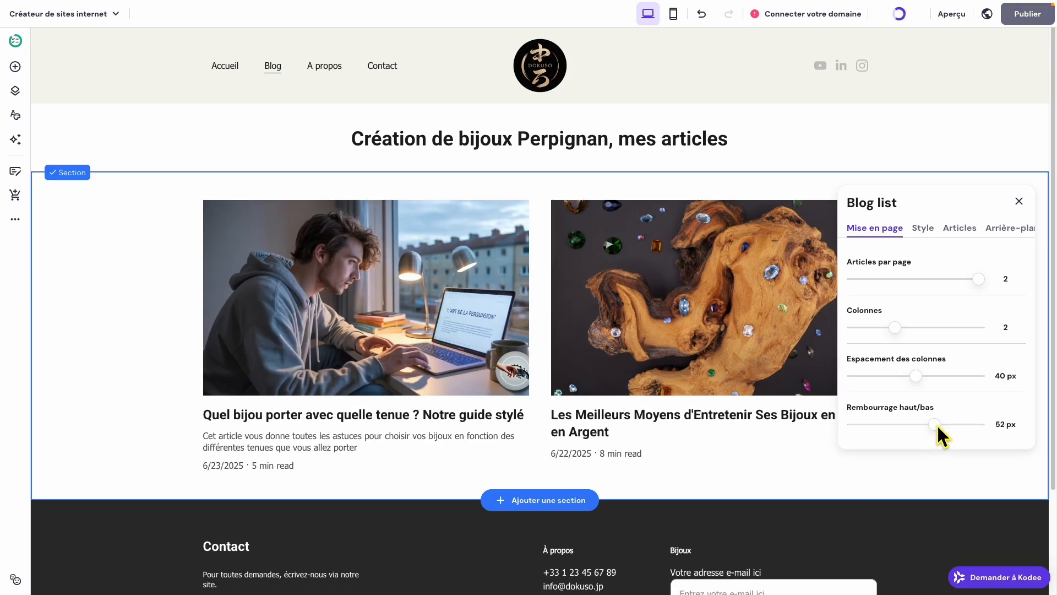
- Try white text in the blog list, restore black, and set the text size to 20
click(925, 231)
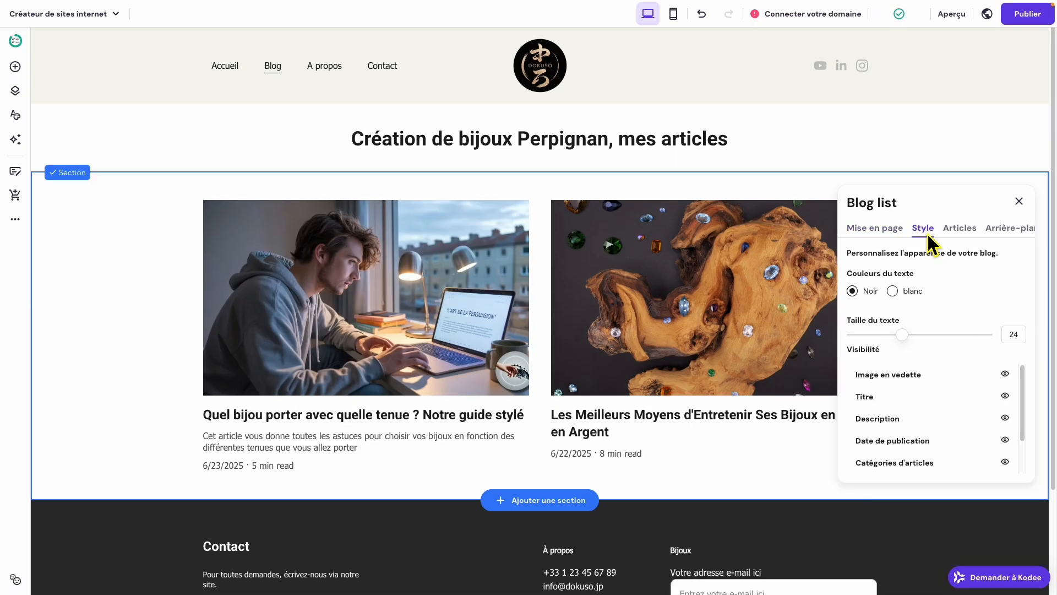
click(893, 291)
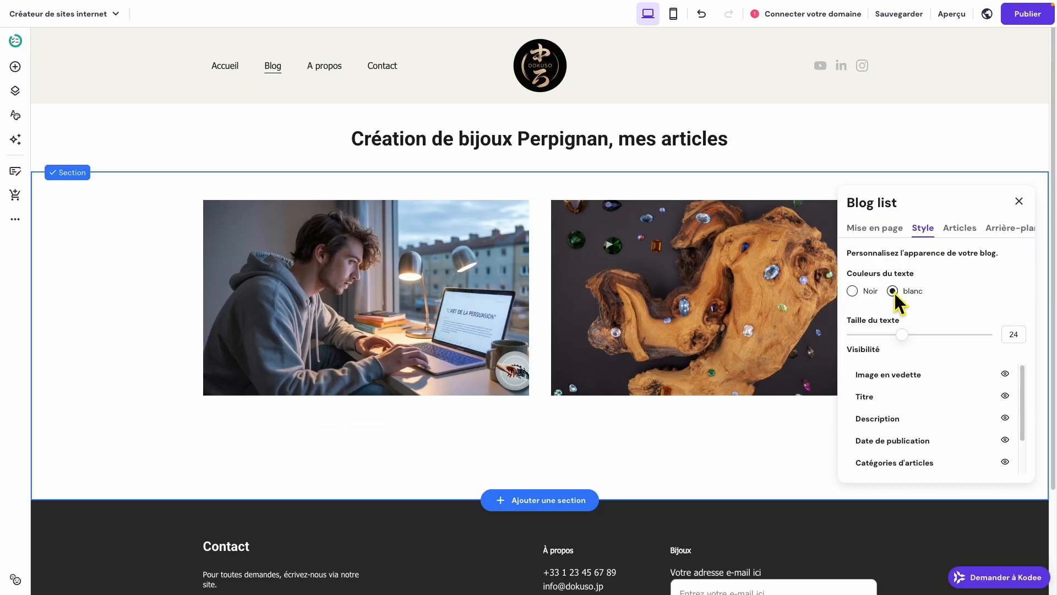
click(853, 291)
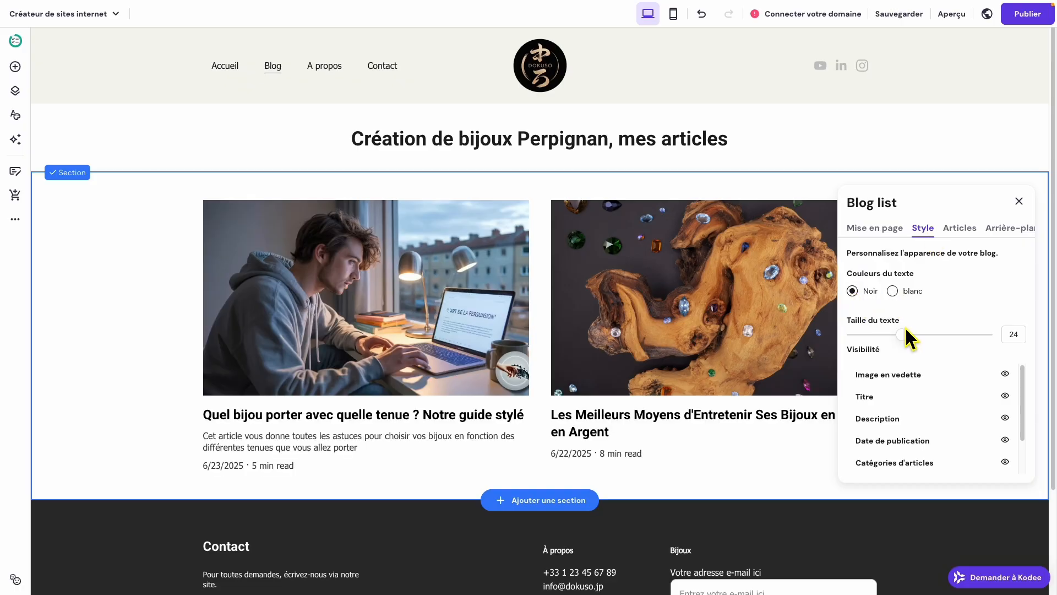
drag(907, 339, 893, 340)
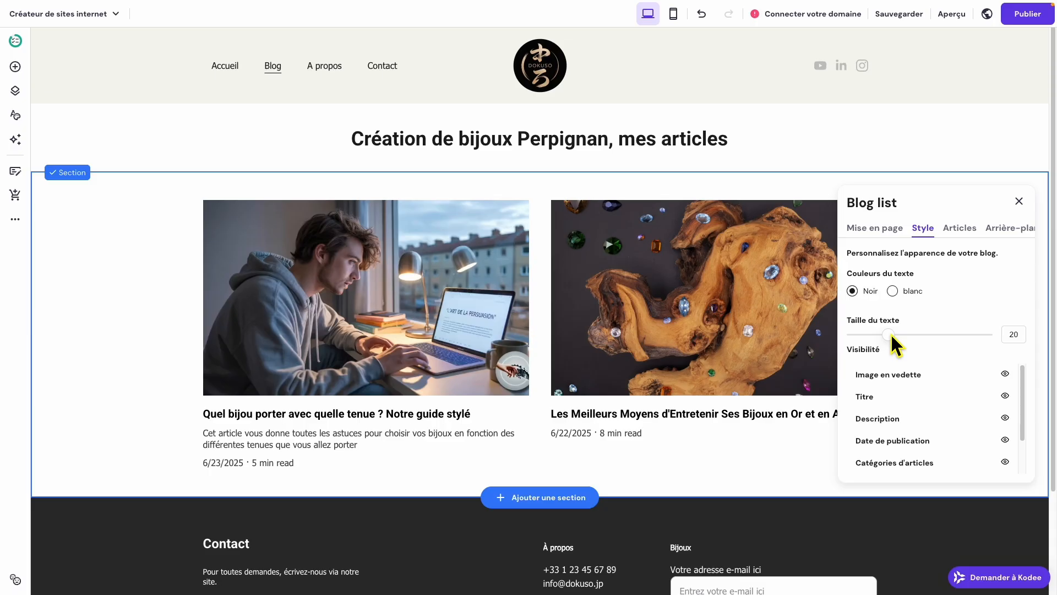
- Hide the featured images in the blog list and show them again, keeping the article titles visible
scroll(897, 344, down, 1)
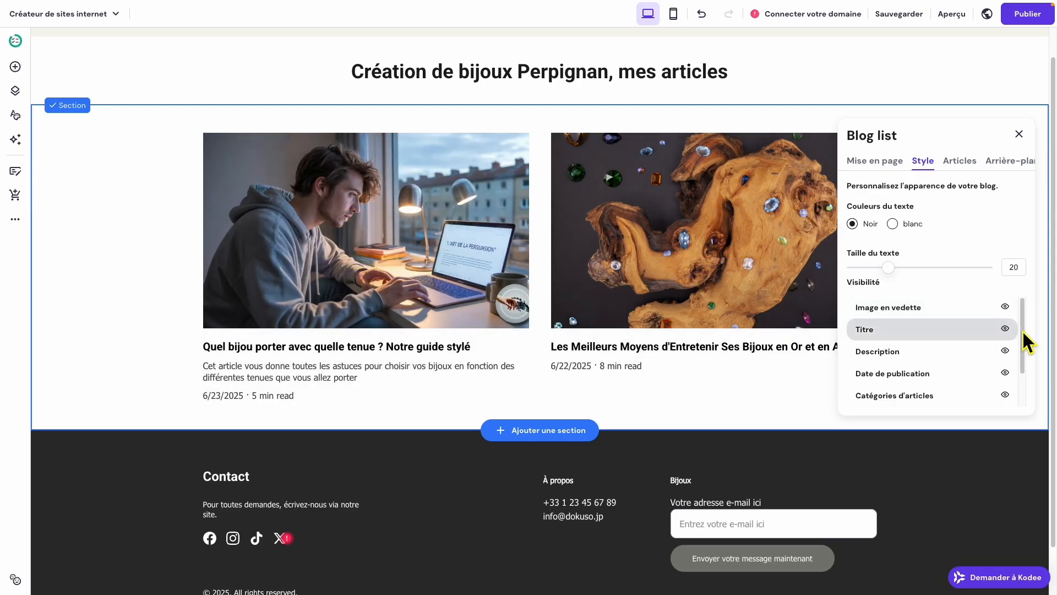
click(1008, 307)
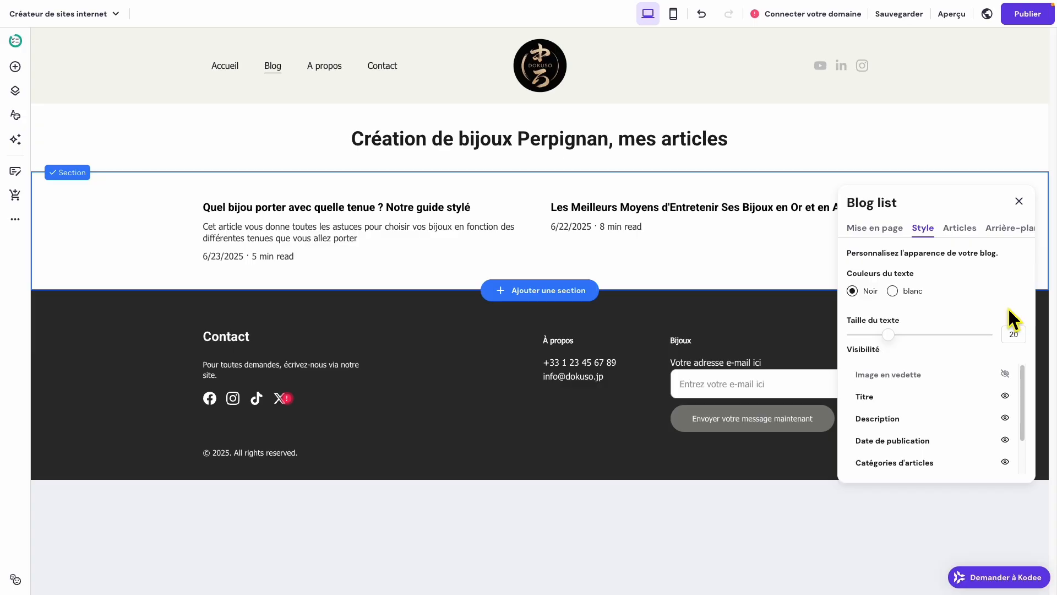
click(1006, 374)
click(1007, 395)
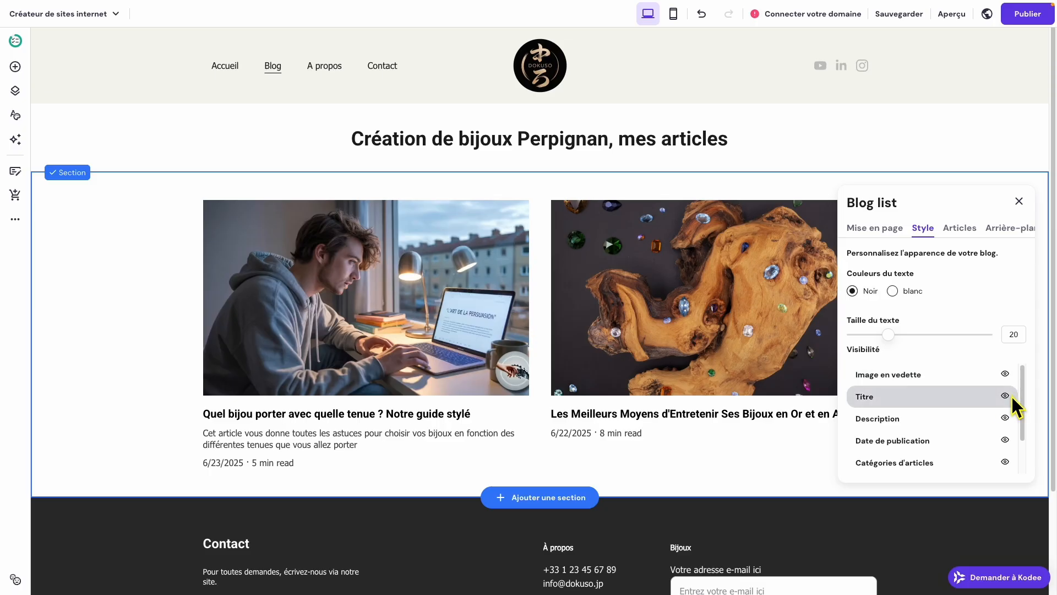
- Hide the descriptions and publication dates of the articles in the blog list, keeping their titles visible
click(1010, 395)
click(1006, 419)
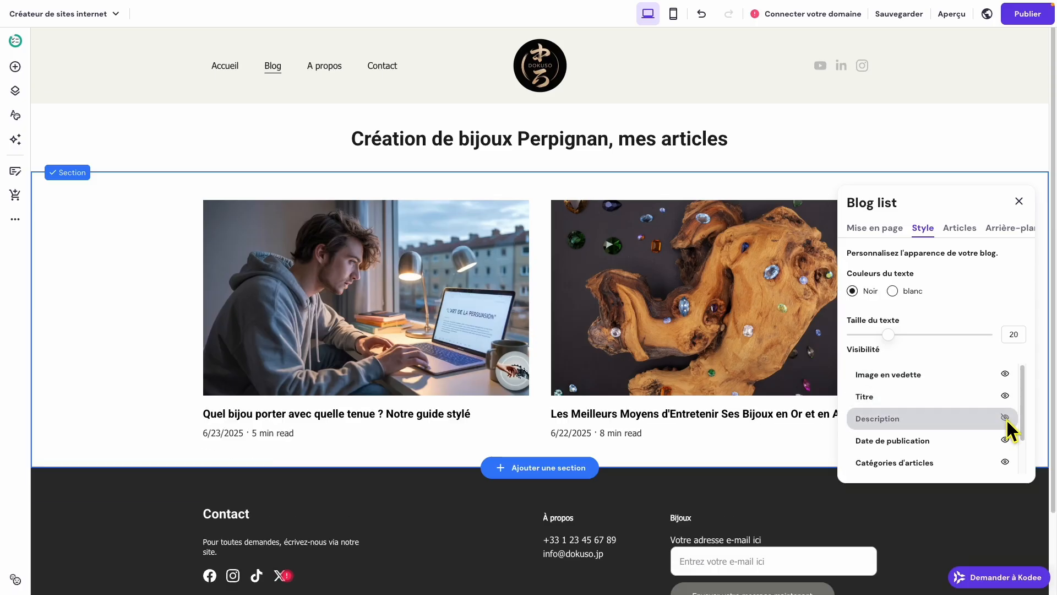
click(1005, 418)
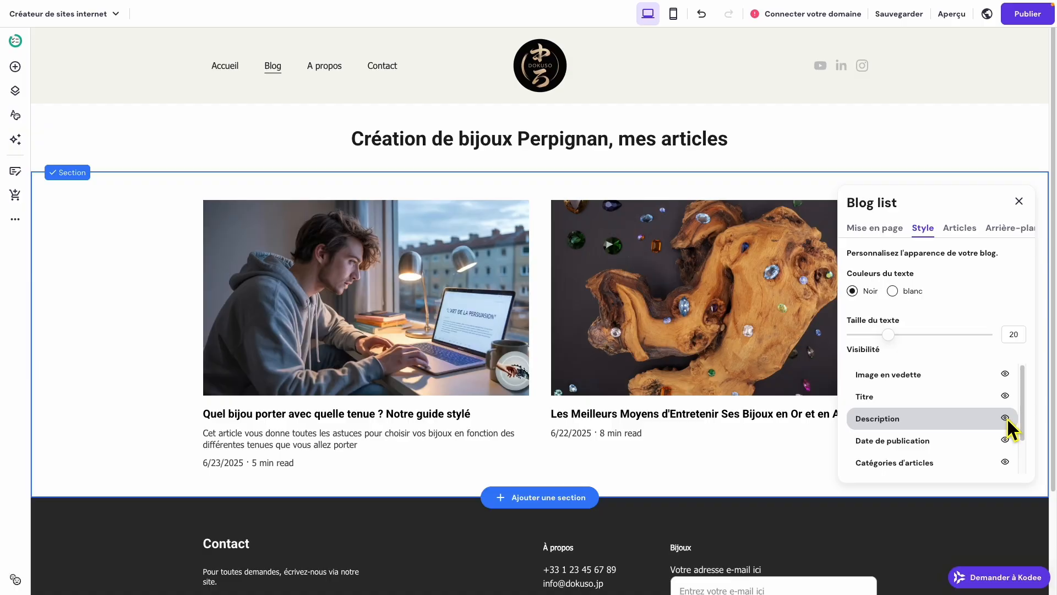
click(1007, 418)
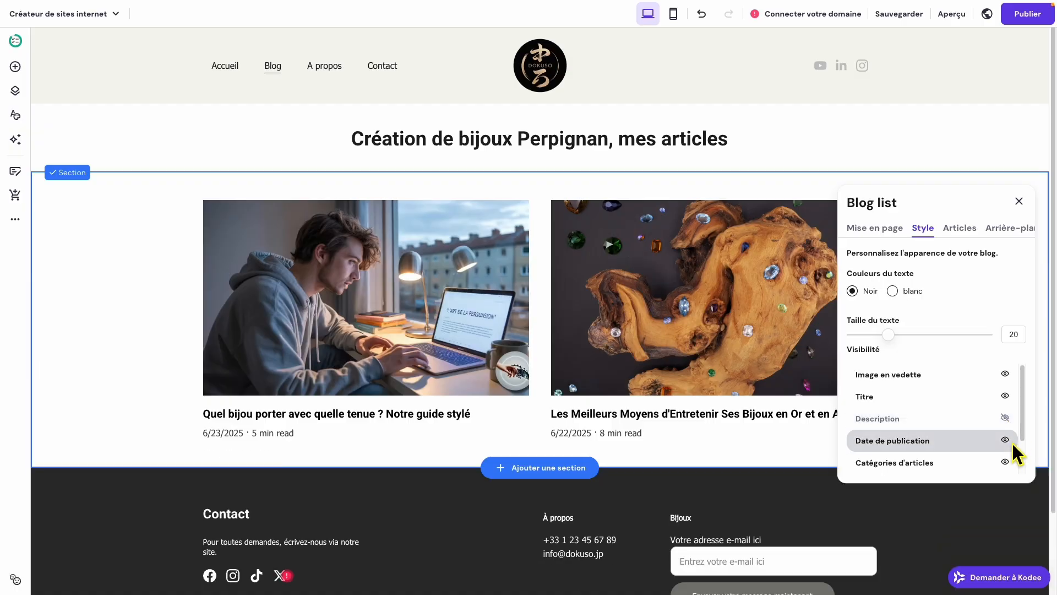
click(1010, 441)
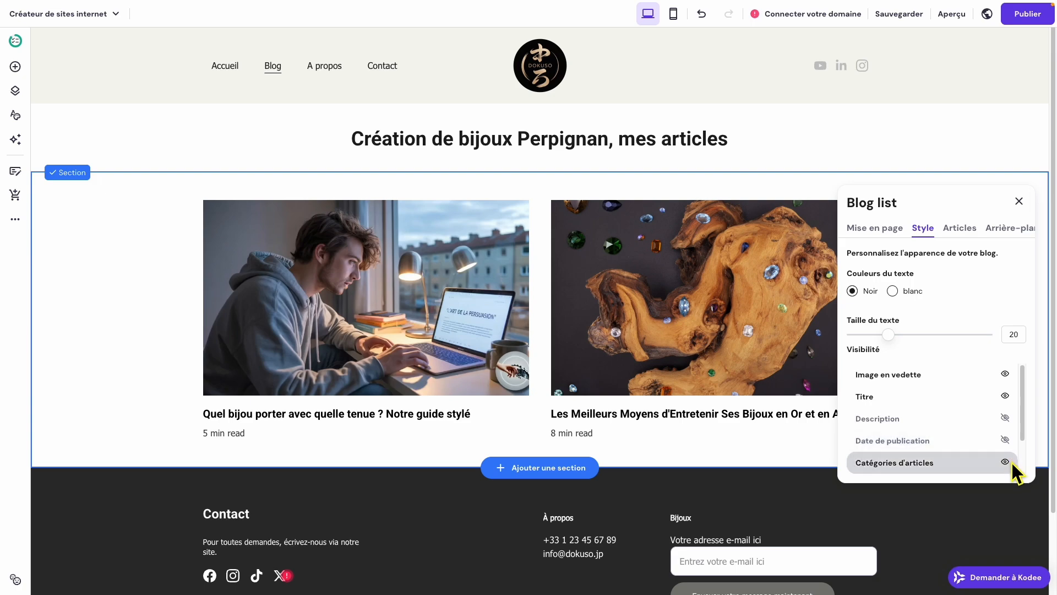
- Hide the article categories and author in the blog list, keeping the reading time visible
click(1008, 464)
scroll(968, 412, down, 2)
scroll(969, 412, down, 2)
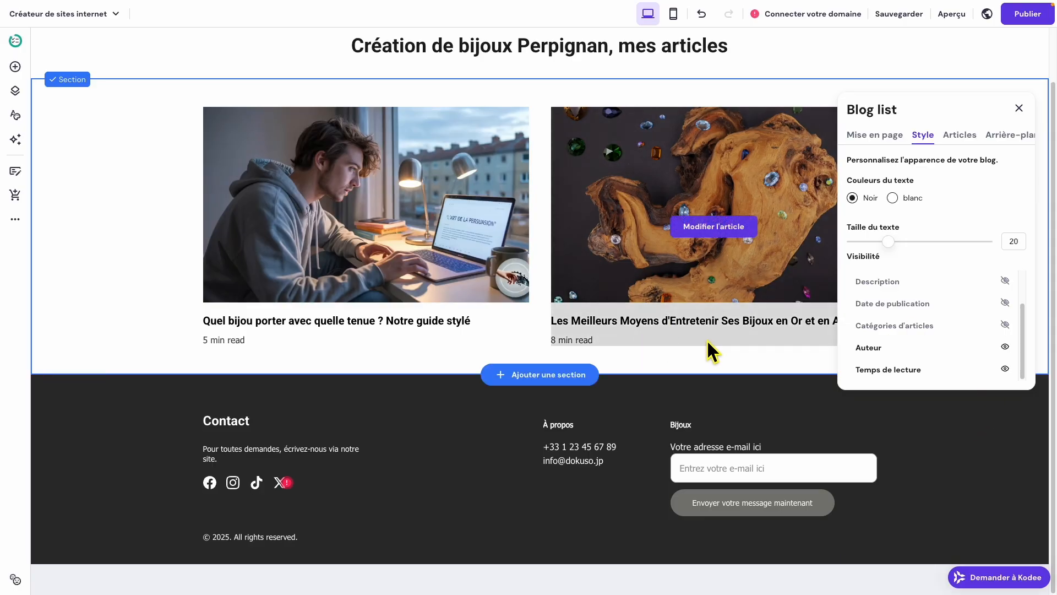
click(1005, 346)
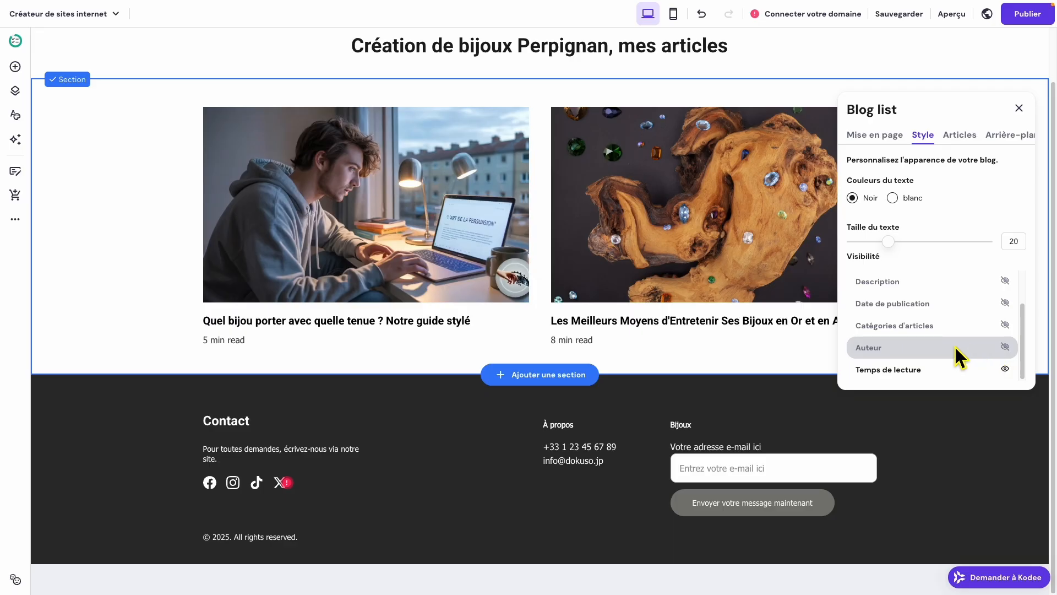
click(1009, 372)
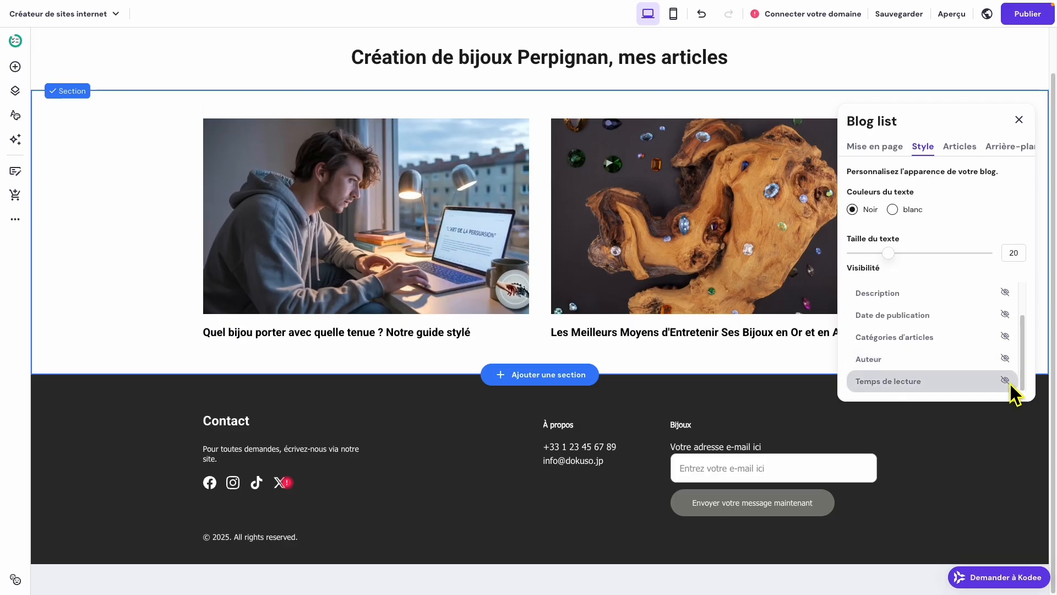
click(1006, 381)
- Review the blog list's article selection and background settings
click(959, 135)
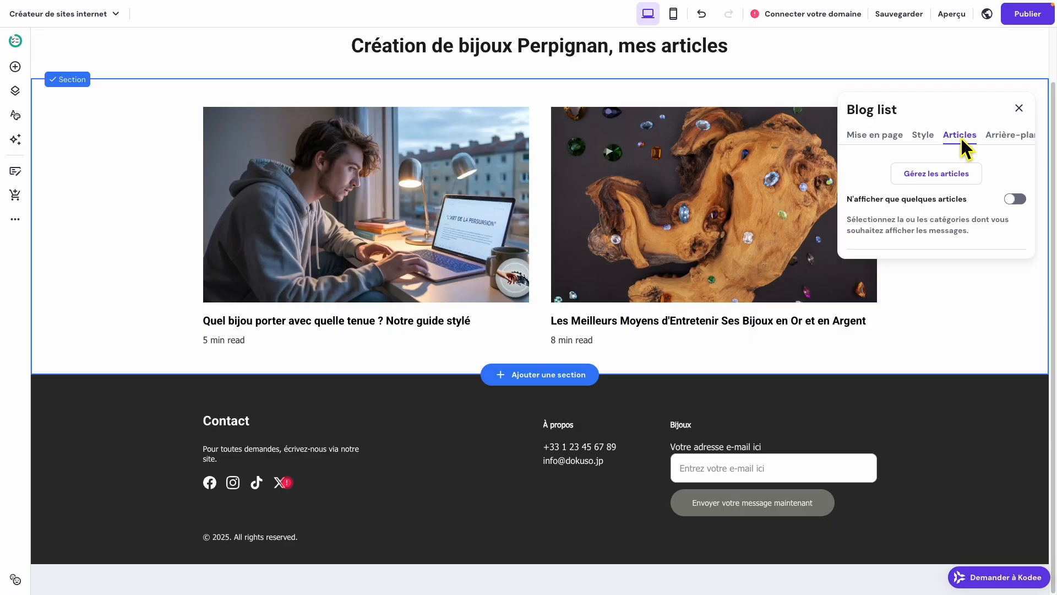
click(996, 137)
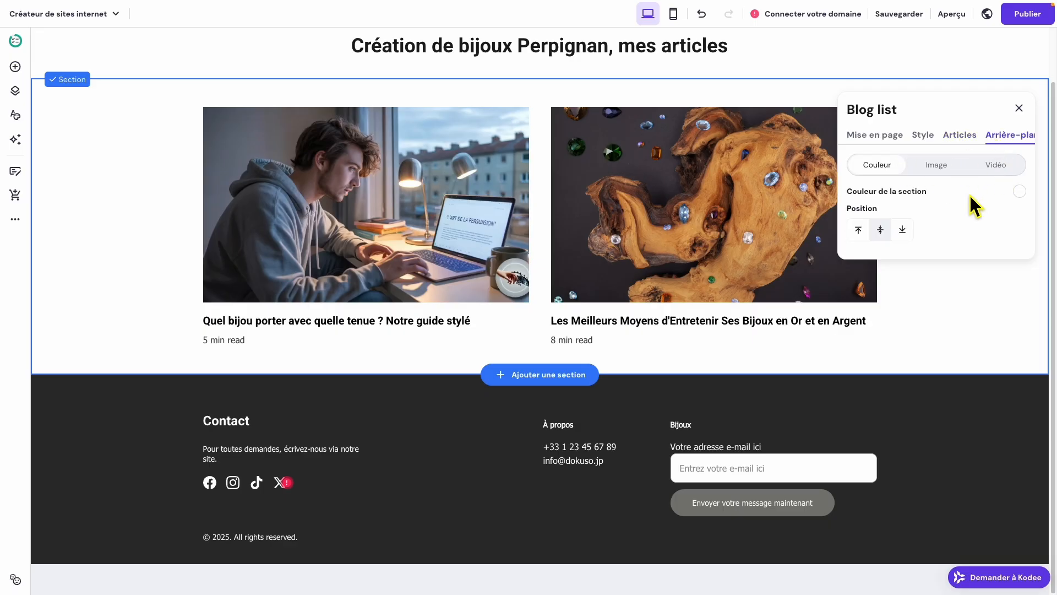
scroll(951, 283, up, 2)
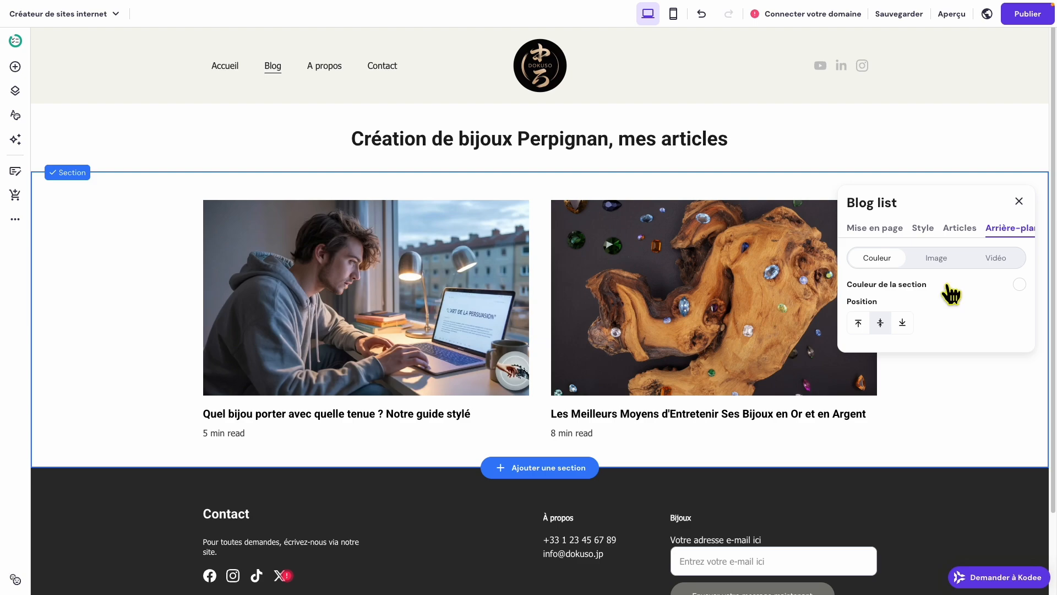
- Open the article "Quel bijou porter avec quelle tenue ? Notre guide stylé" for editing and set its header text size to 30
mouse_move(750, 354)
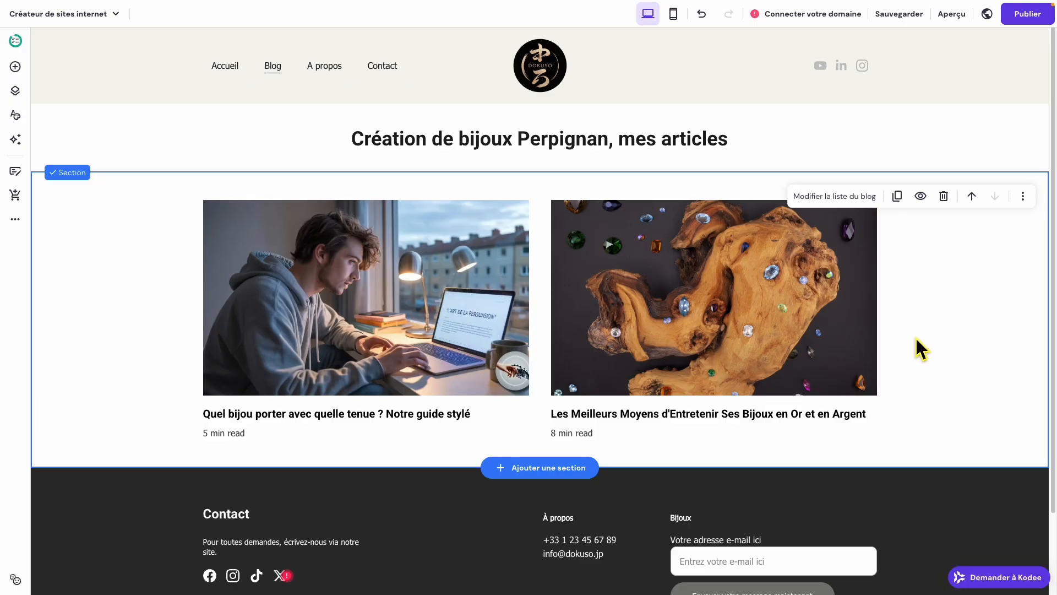
mouse_move(415, 288)
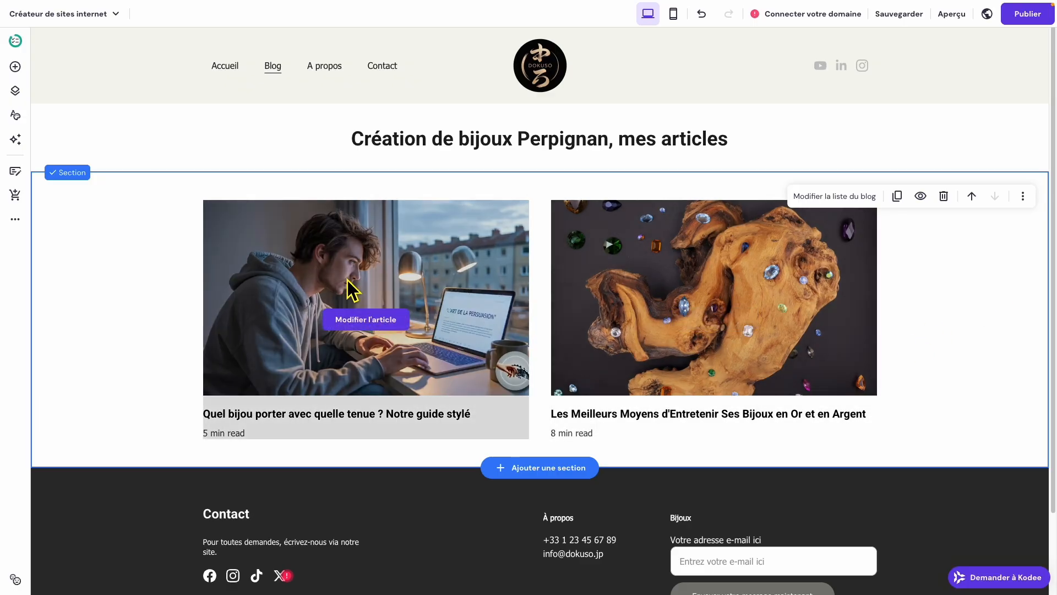
click(365, 322)
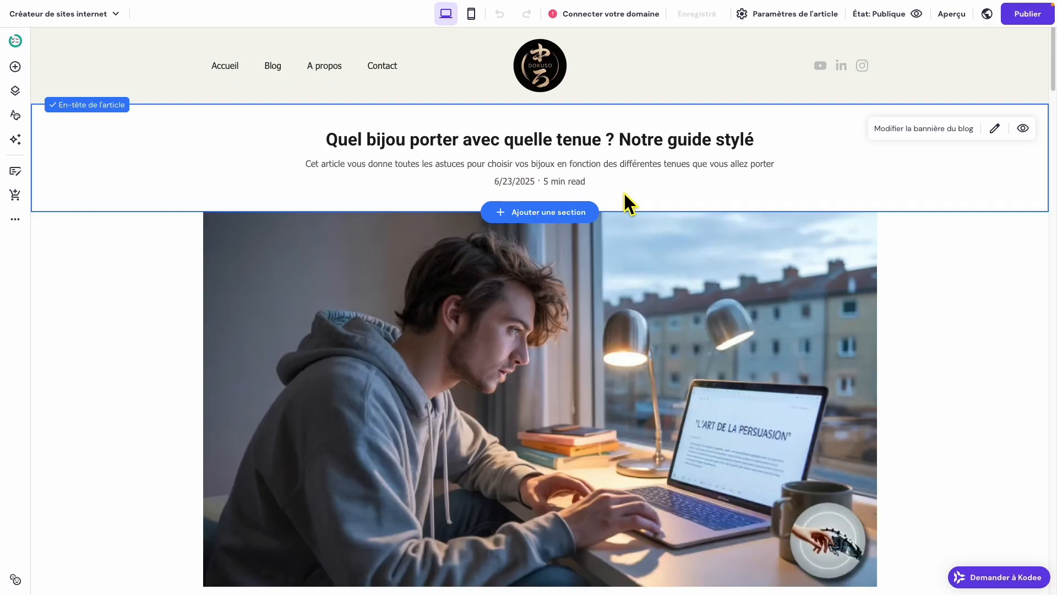
click(926, 129)
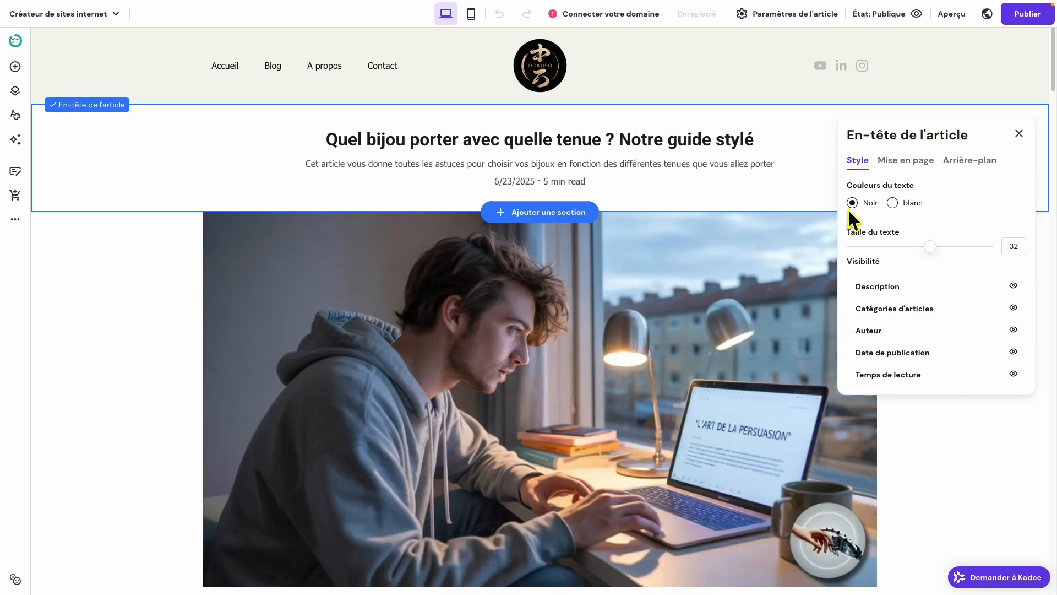
click(918, 161)
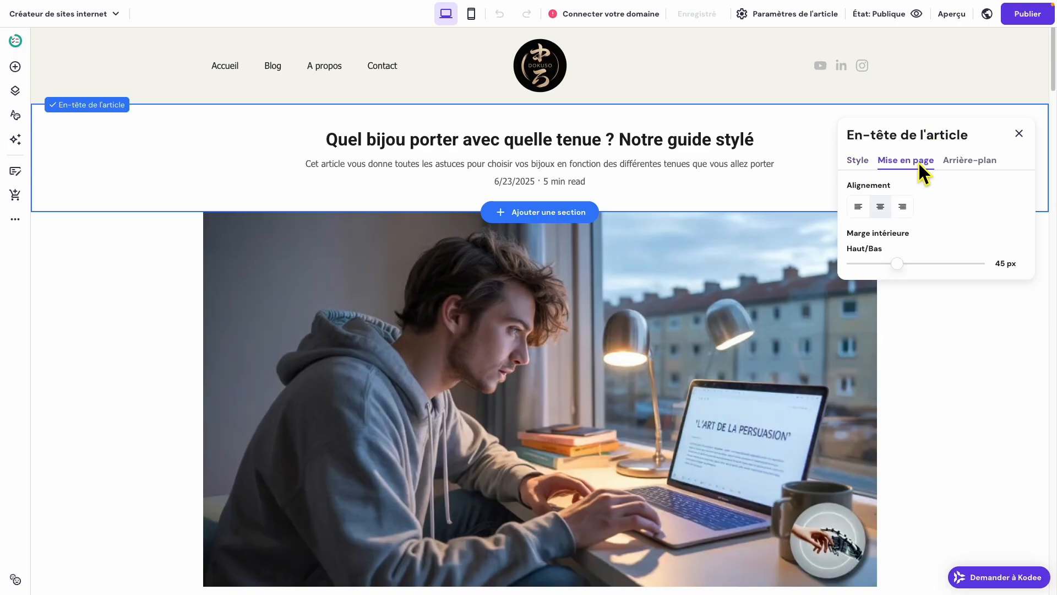
click(980, 163)
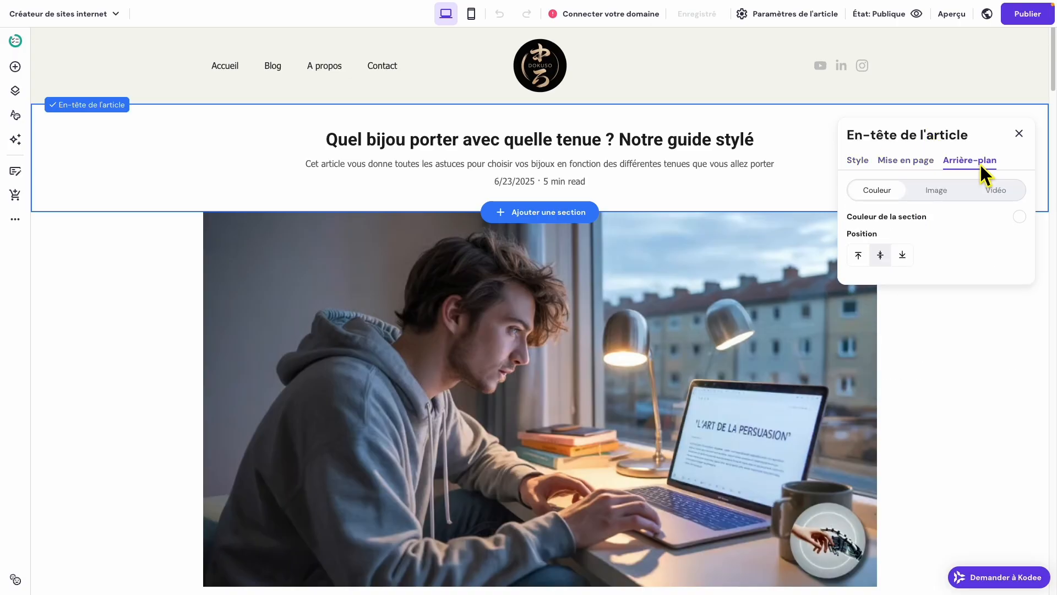
click(852, 160)
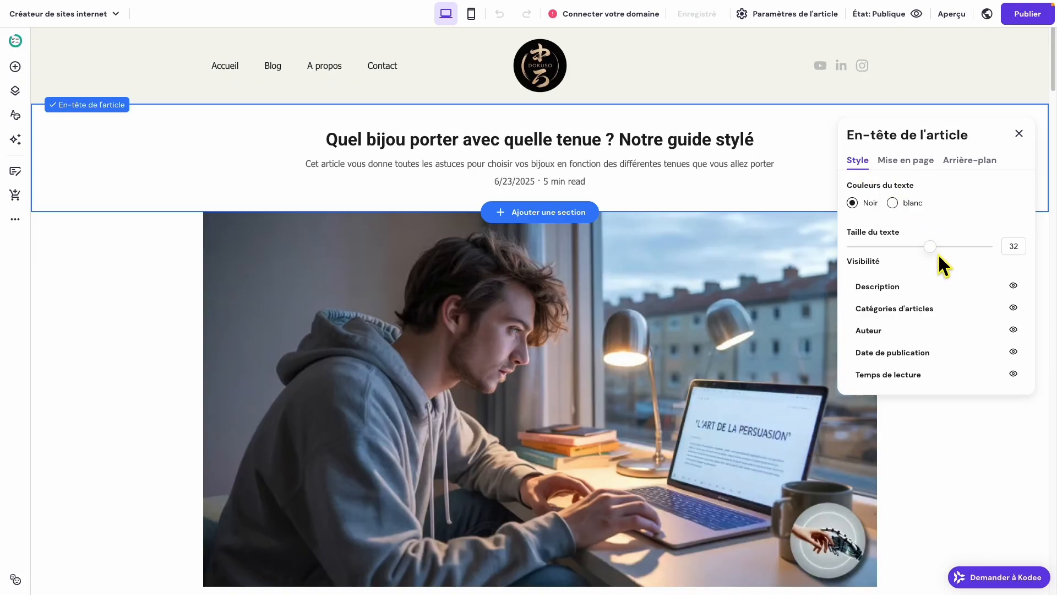
drag(935, 249, 928, 251)
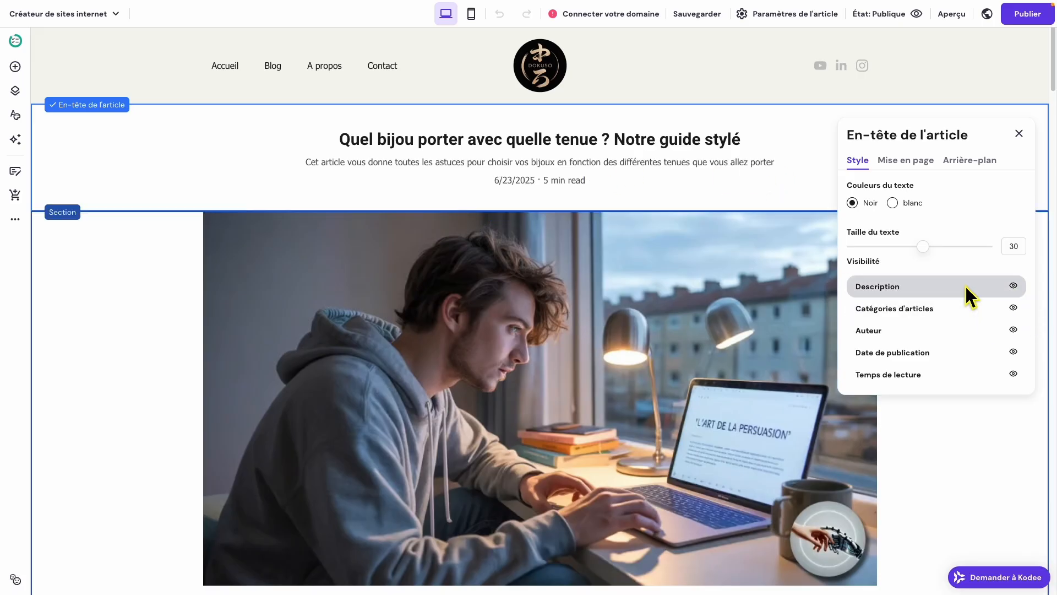
- Hide the categories and author in the article header, keeping the description, publication date and reading time visible
click(1013, 285)
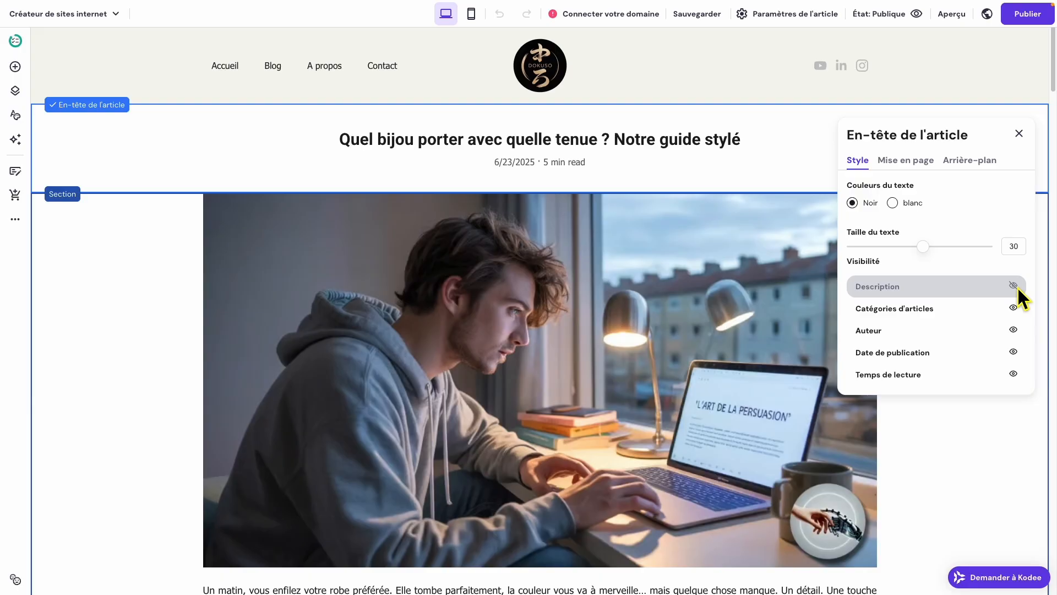
click(1017, 287)
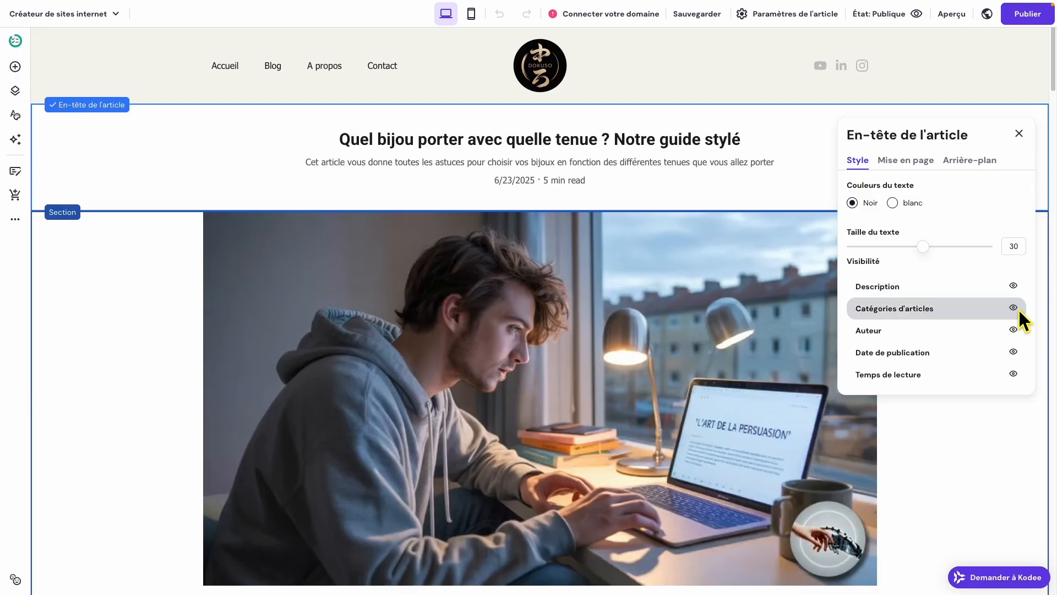
click(1016, 308)
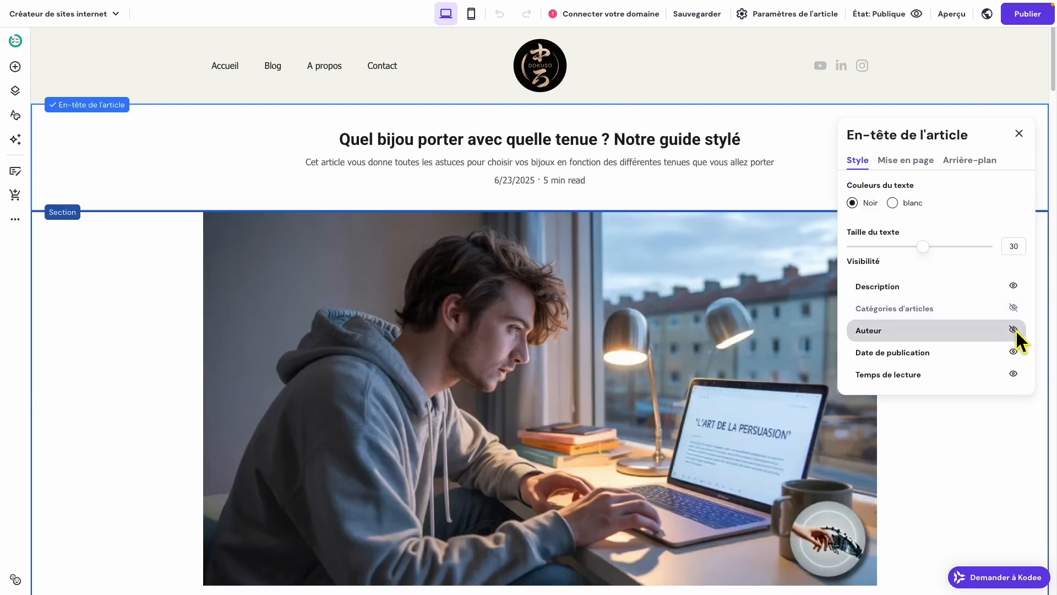
click(1015, 329)
click(1015, 354)
click(1015, 355)
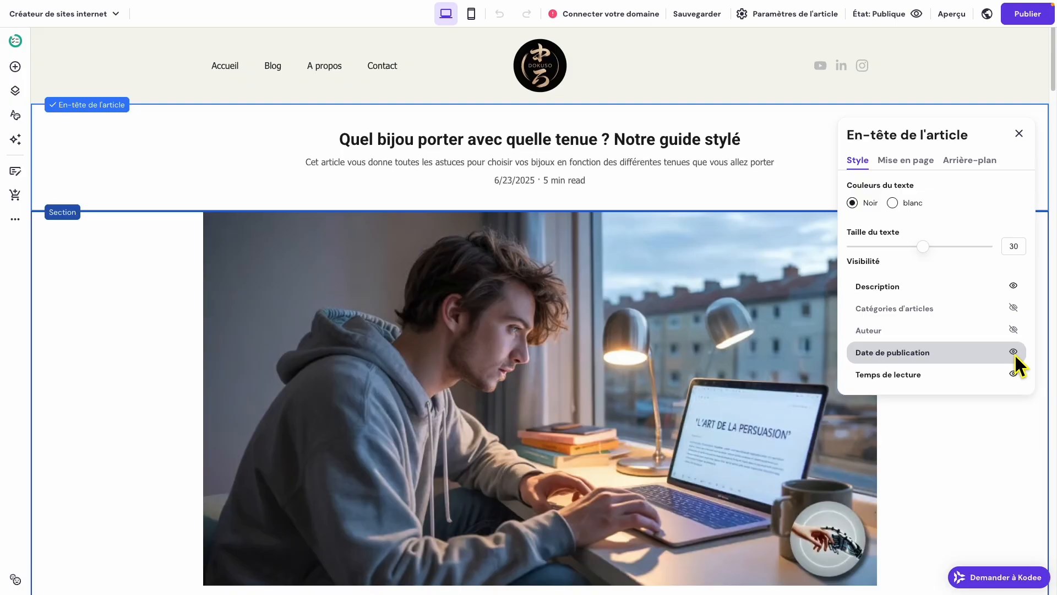
click(1015, 354)
click(1015, 355)
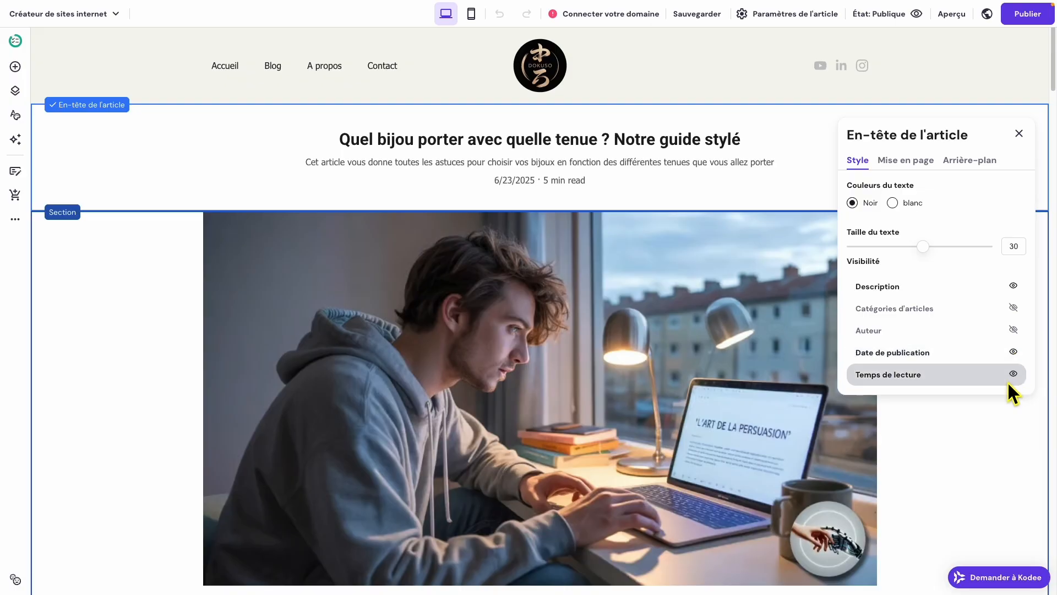
scroll(973, 358, down, 1)
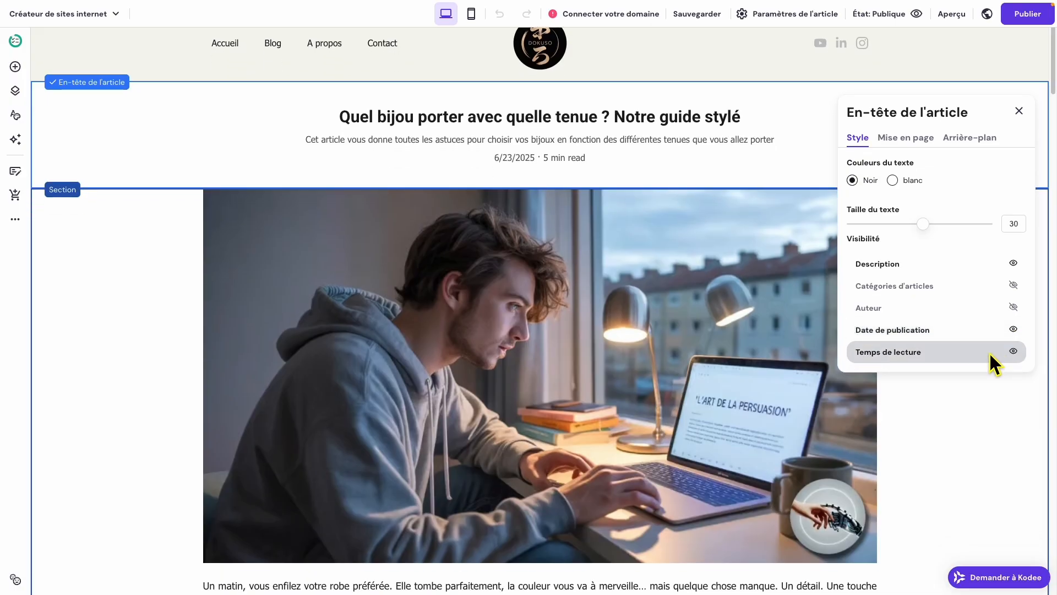
click(1013, 351)
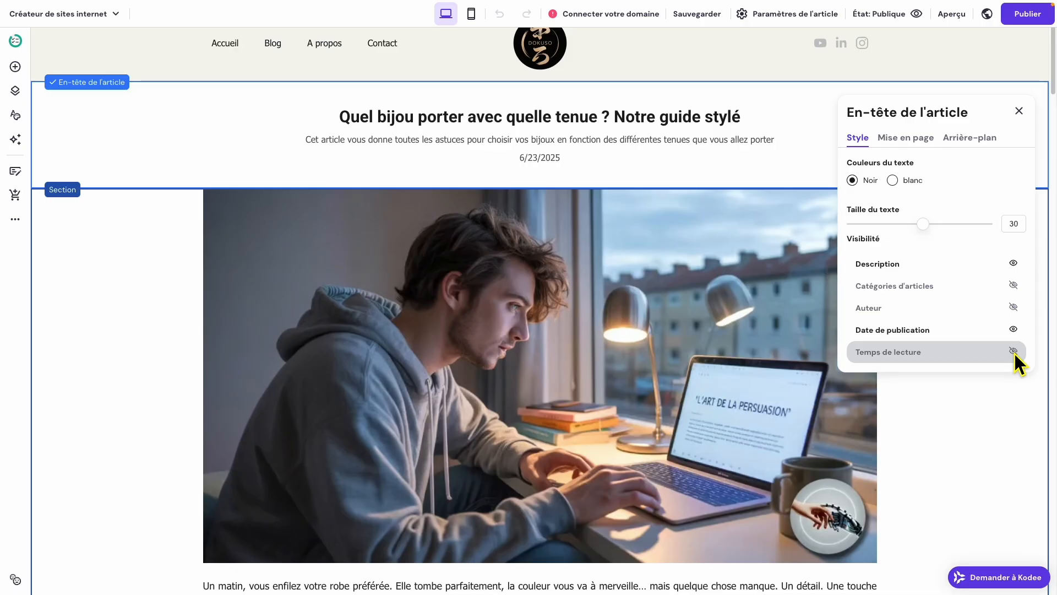
click(1013, 352)
scroll(936, 497, down, 5)
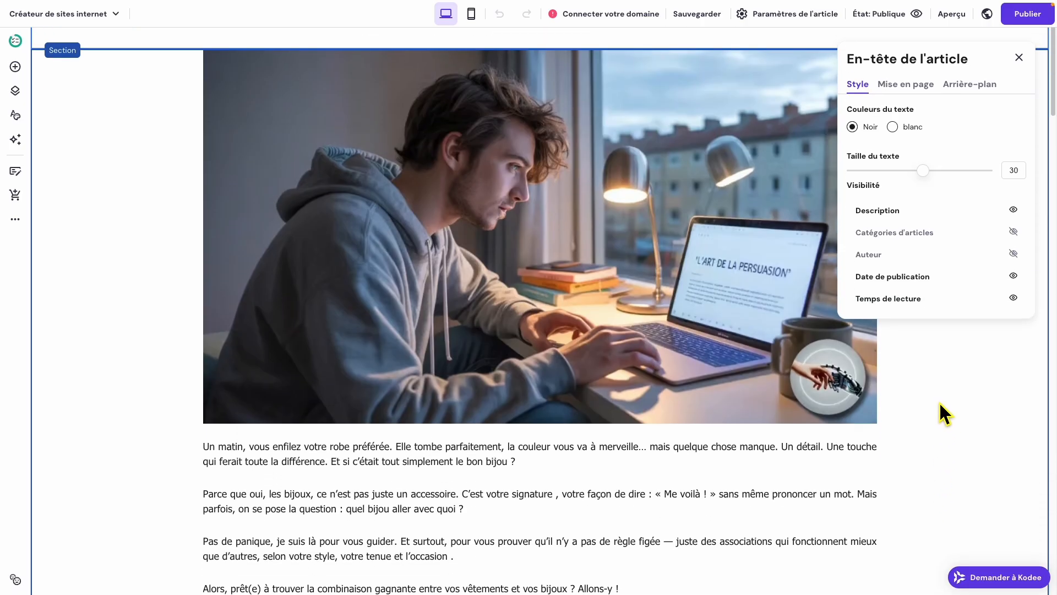
click(938, 395)
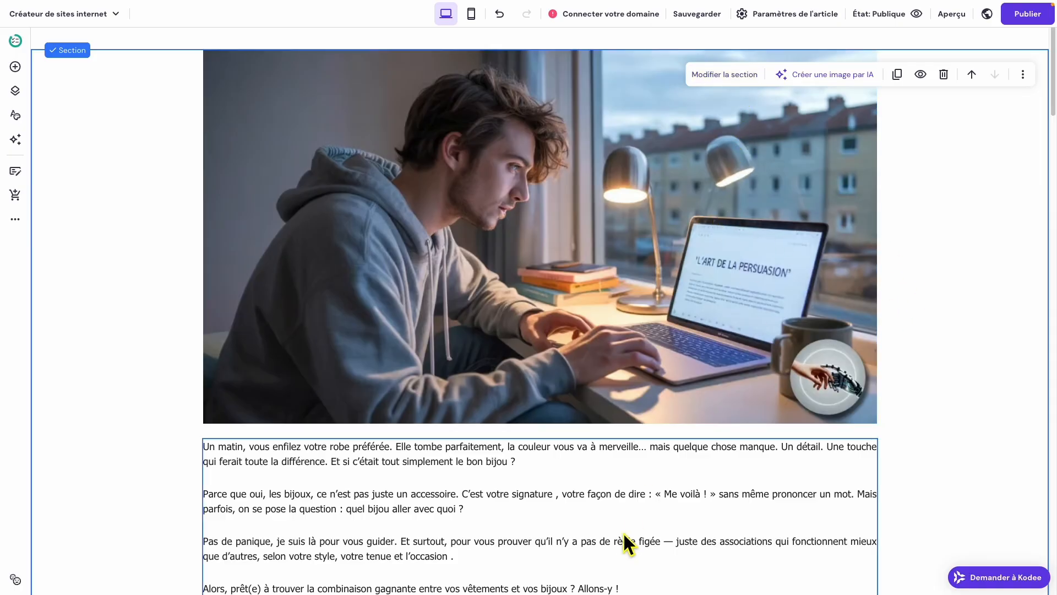
scroll(624, 528, down, 4)
scroll(624, 528, down, 2)
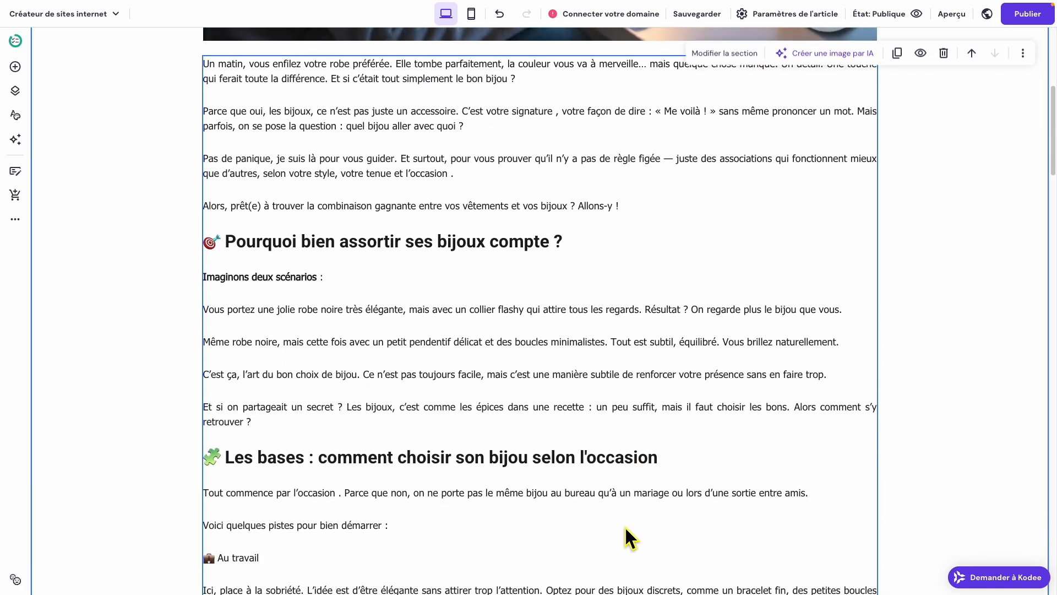
scroll(624, 527, up, 10)
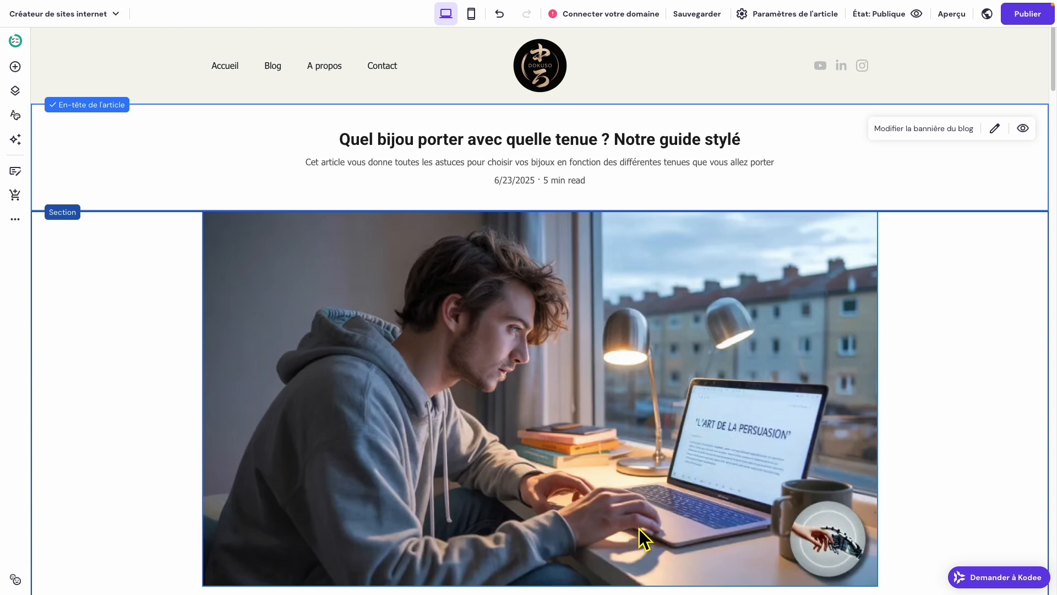